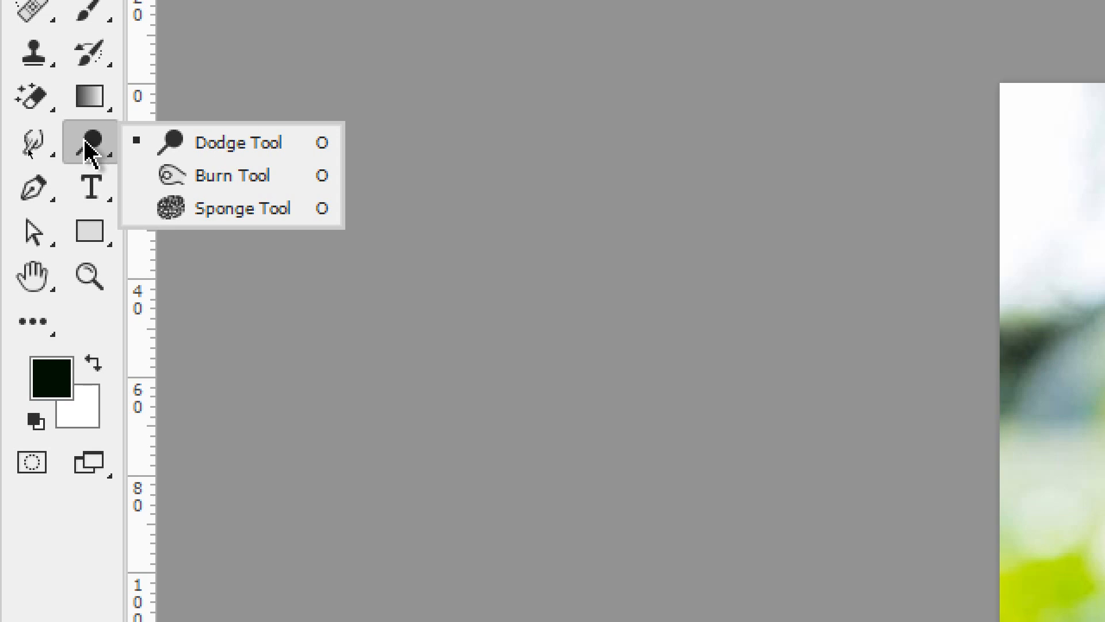
Set up the Dodge tool with a 139 px brush and 100% exposure.
{"action": "left_click", "coordinate": [173, 156]}
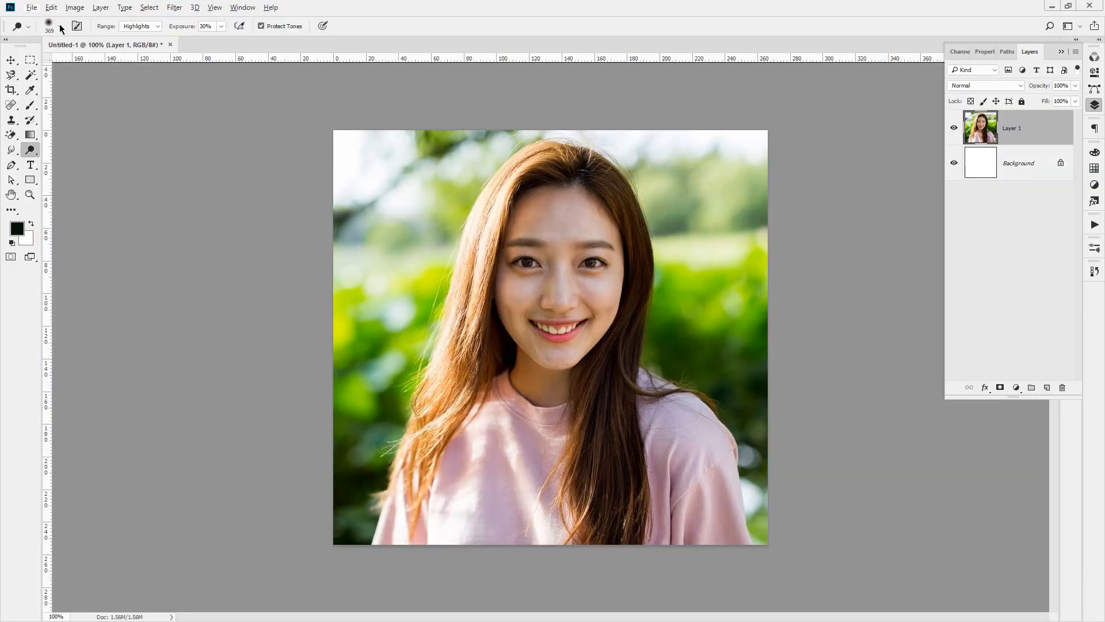
{"action": "left_click", "coordinate": [60, 26]}
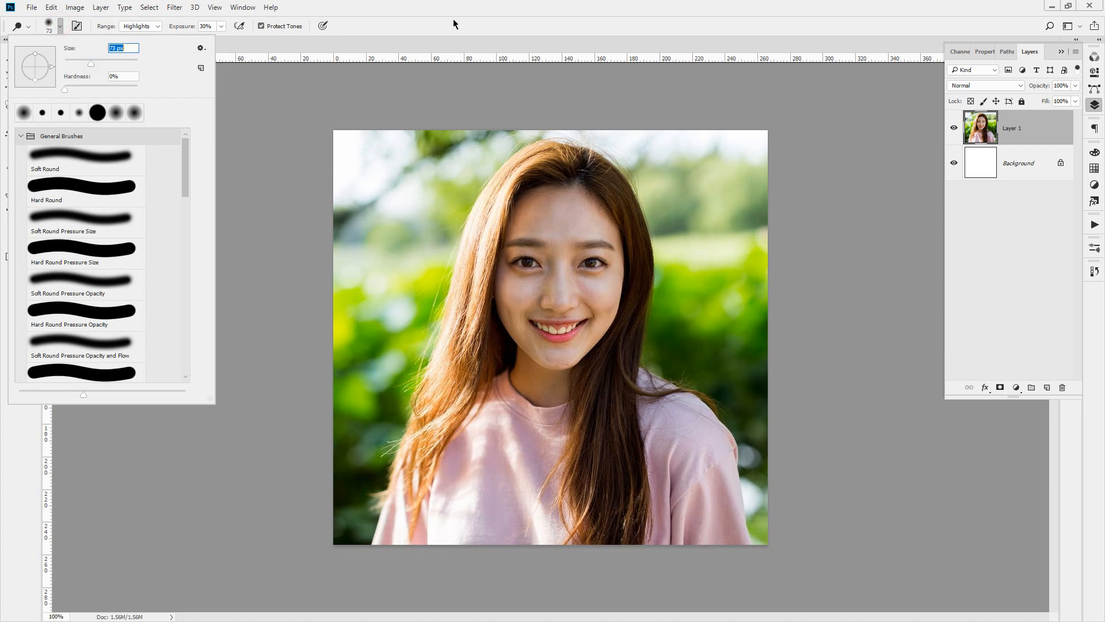
{"action": "left_click", "coordinate": [477, 14]}
{"action": "left_click", "coordinate": [220, 27]}
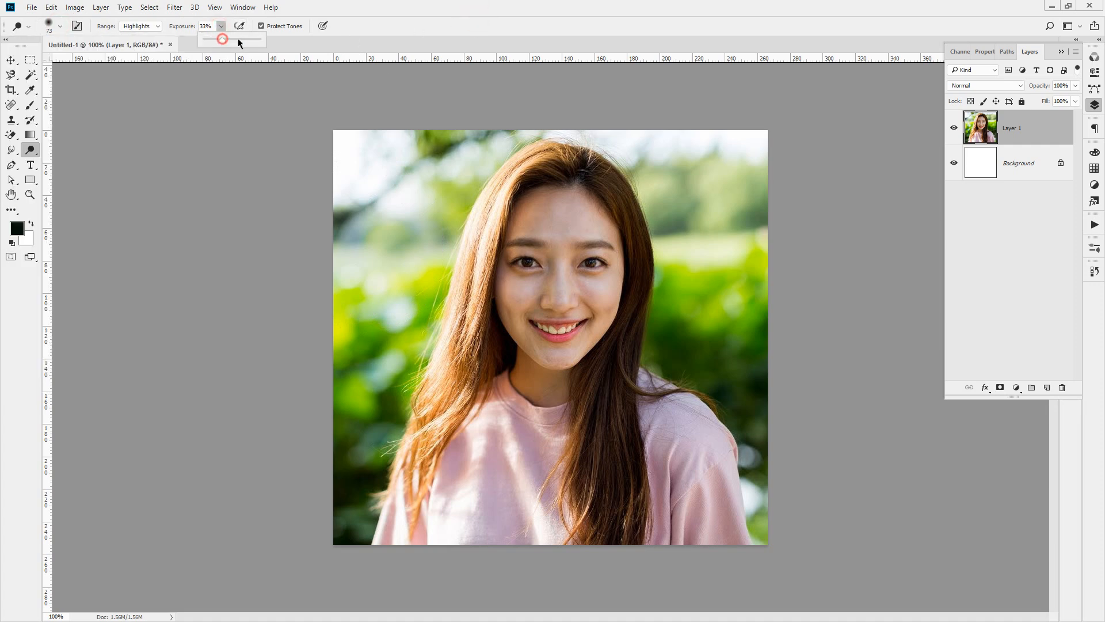
{"action": "left_click", "coordinate": [499, 36]}
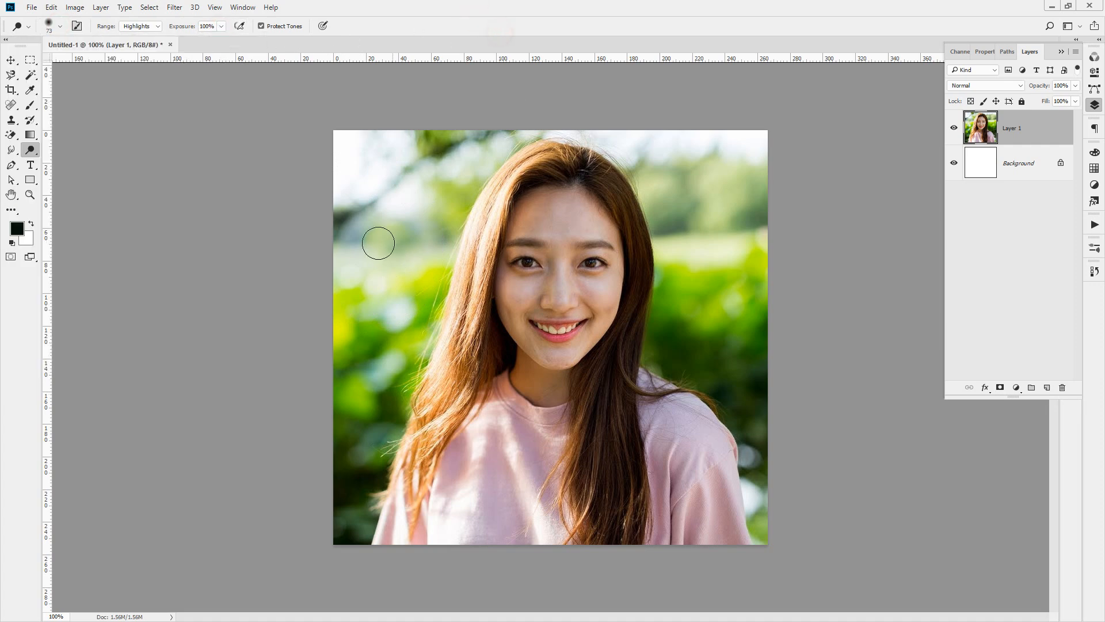
{"action": "left_click", "coordinate": [59, 28]}
{"action": "left_click_drag", "start_coordinate": [90, 63], "coordinate": [107, 65]}
{"action": "left_click", "coordinate": [525, 18]}
Lighten the whole portrait with the Dodge tool, compare it with the original, and undo the strokes.
{"action": "mouse_move", "coordinate": [299, 141]}
{"action": "left_mouse_down"}
{"action": "mouse_move", "coordinate": [866, 165]}
{"action": "mouse_move", "coordinate": [277, 210]}
{"action": "mouse_move", "coordinate": [895, 238]}
{"action": "mouse_move", "coordinate": [247, 265]}
{"action": "mouse_move", "coordinate": [893, 304]}
{"action": "mouse_move", "coordinate": [222, 316]}
{"action": "mouse_move", "coordinate": [864, 380]}
{"action": "mouse_move", "coordinate": [282, 412]}
{"action": "mouse_move", "coordinate": [486, 474]}
{"action": "mouse_move", "coordinate": [823, 523]}
{"action": "mouse_move", "coordinate": [328, 543]}
{"action": "left_mouse_up"}
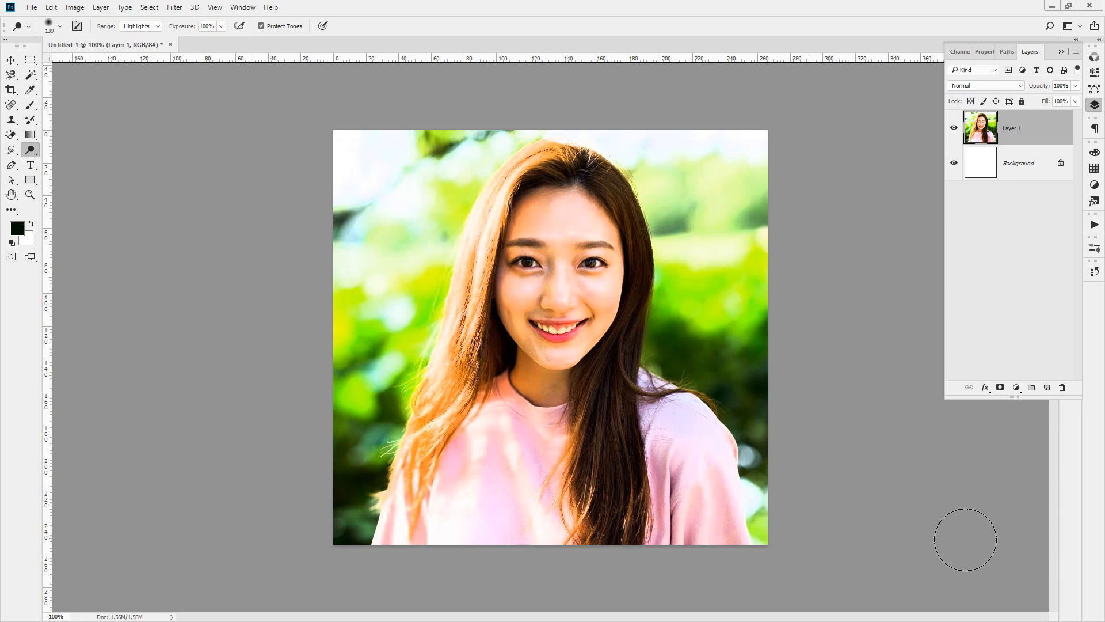
{"action": "key", "text": "ctrl+z"}
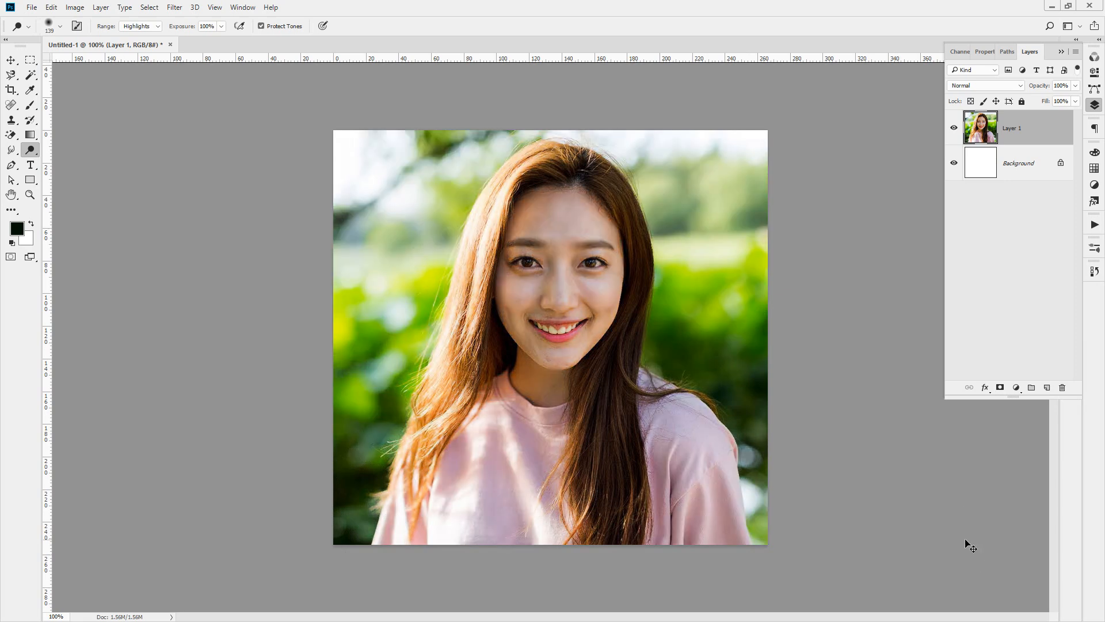
{"action": "key", "text": "ctrl+shift+z"}
{"action": "key", "text": "ctrl+z"}
{"action": "key", "text": "ctrl+shift+z"}
{"action": "key", "text": "ctrl+z"}
{"action": "key", "text": "ctrl+shift+z"}
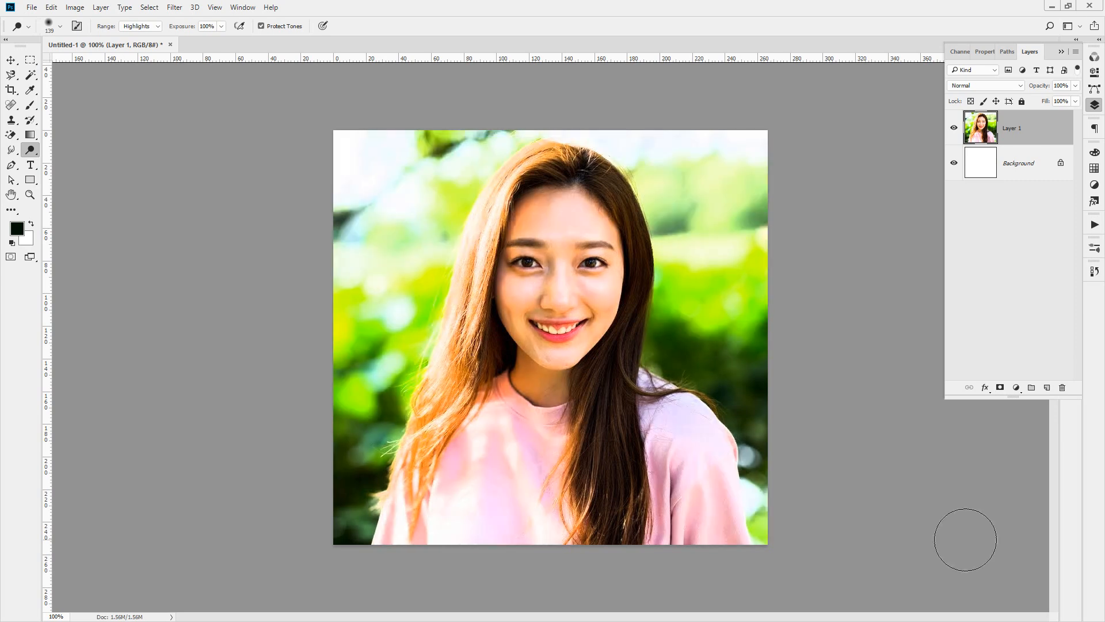
{"action": "key", "text": "ctrl+z"}
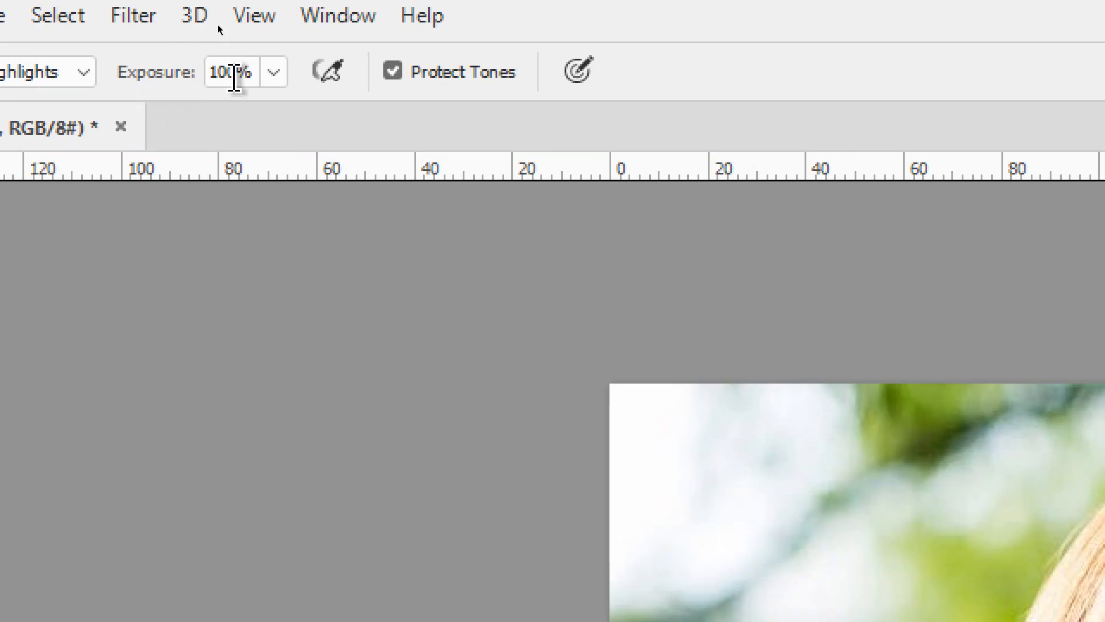
Try lightening the woman's face with the Dodge tool at 29% exposure and undo the strokes.
{"action": "left_click", "coordinate": [273, 72]}
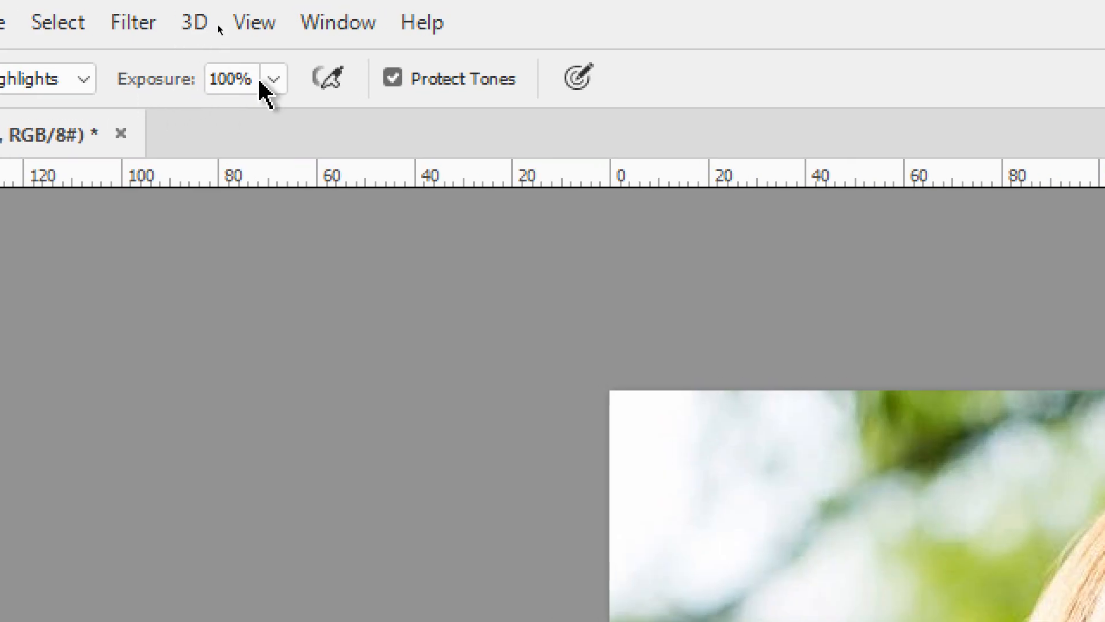
{"action": "mouse_move", "coordinate": [167, 110]}
{"action": "left_mouse_down"}
{"action": "mouse_move", "coordinate": [134, 122]}
{"action": "mouse_move", "coordinate": [168, 125]}
{"action": "left_mouse_up"}
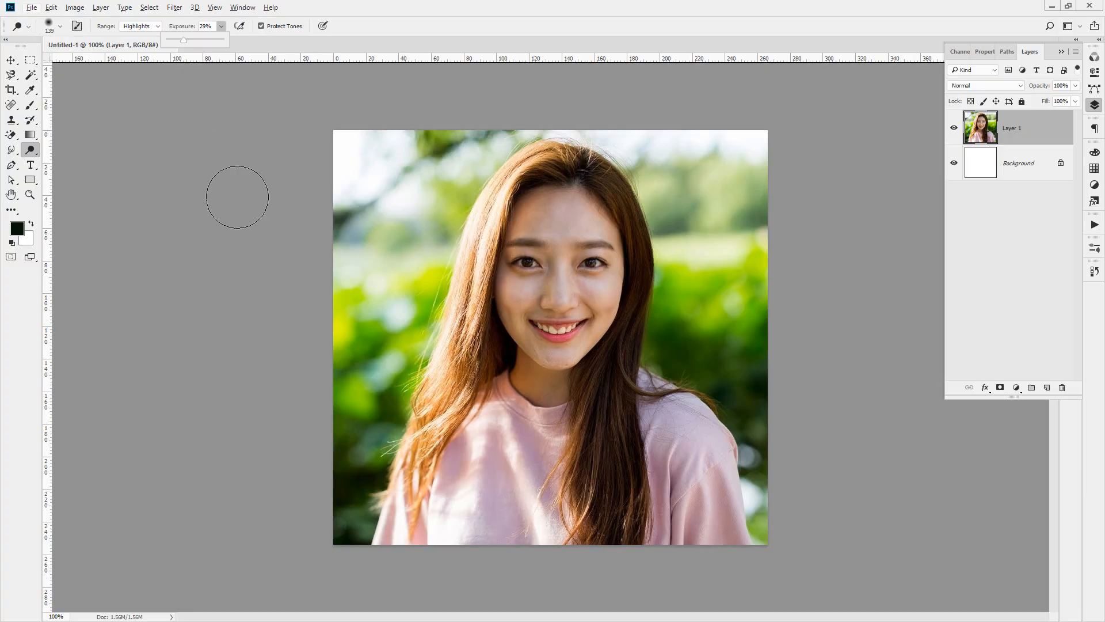
{"action": "left_click", "coordinate": [500, 246]}
{"action": "mouse_move", "coordinate": [507, 265]}
{"action": "left_mouse_down"}
{"action": "mouse_move", "coordinate": [534, 283]}
{"action": "mouse_move", "coordinate": [538, 220]}
{"action": "mouse_move", "coordinate": [614, 357]}
{"action": "left_mouse_up"}
{"action": "key", "text": "ctrl+z"}
Set the Dodge exposure to 6% and brush over the woman's face to lighten it.
{"action": "left_click", "coordinate": [220, 30]}
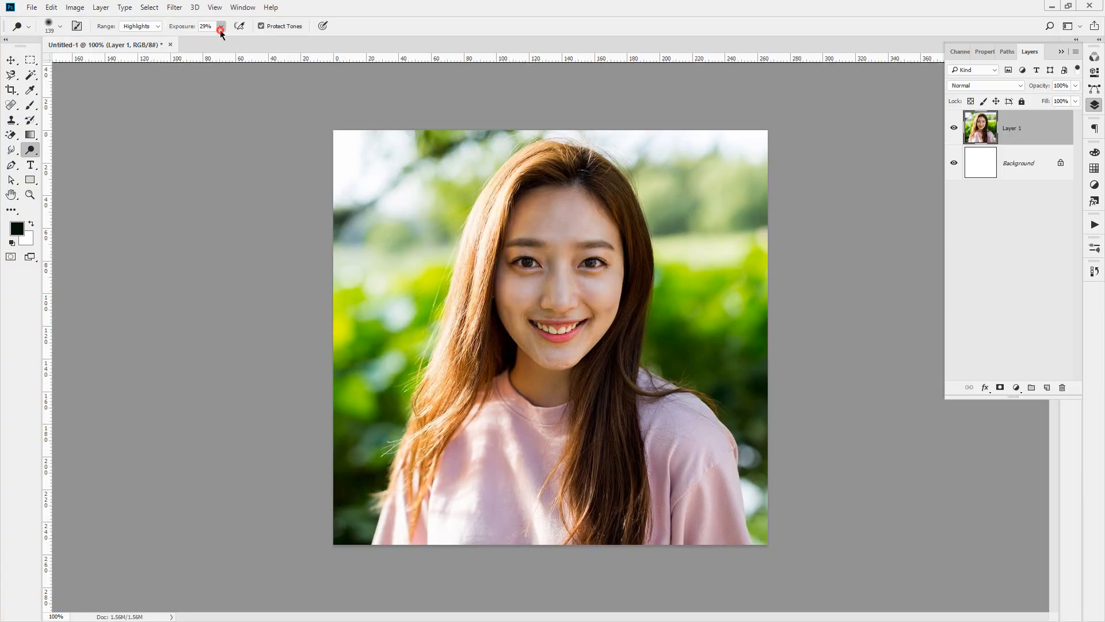
{"action": "left_click", "coordinate": [530, 23]}
{"action": "mouse_move", "coordinate": [568, 185]}
{"action": "left_mouse_down"}
{"action": "mouse_move", "coordinate": [575, 336]}
{"action": "mouse_move", "coordinate": [599, 249]}
{"action": "mouse_move", "coordinate": [552, 270]}
{"action": "mouse_move", "coordinate": [580, 228]}
{"action": "mouse_move", "coordinate": [528, 279]}
{"action": "mouse_move", "coordinate": [529, 358]}
{"action": "mouse_move", "coordinate": [630, 374]}
{"action": "left_mouse_up"}
Compare the face with and without the dodge strokes, leaving them undone.
{"action": "key", "text": "ctrl+z"}
{"action": "key", "text": "ctrl+shift+z"}
{"action": "key", "text": "ctrl+z"}
{"action": "key", "text": "ctrl+shift+z"}
{"action": "key", "text": "ctrl+z"}
{"action": "key", "text": "ctrl+shift+z"}
{"action": "key", "text": "ctrl+z"}
{"action": "key", "text": "ctrl+shift+z"}
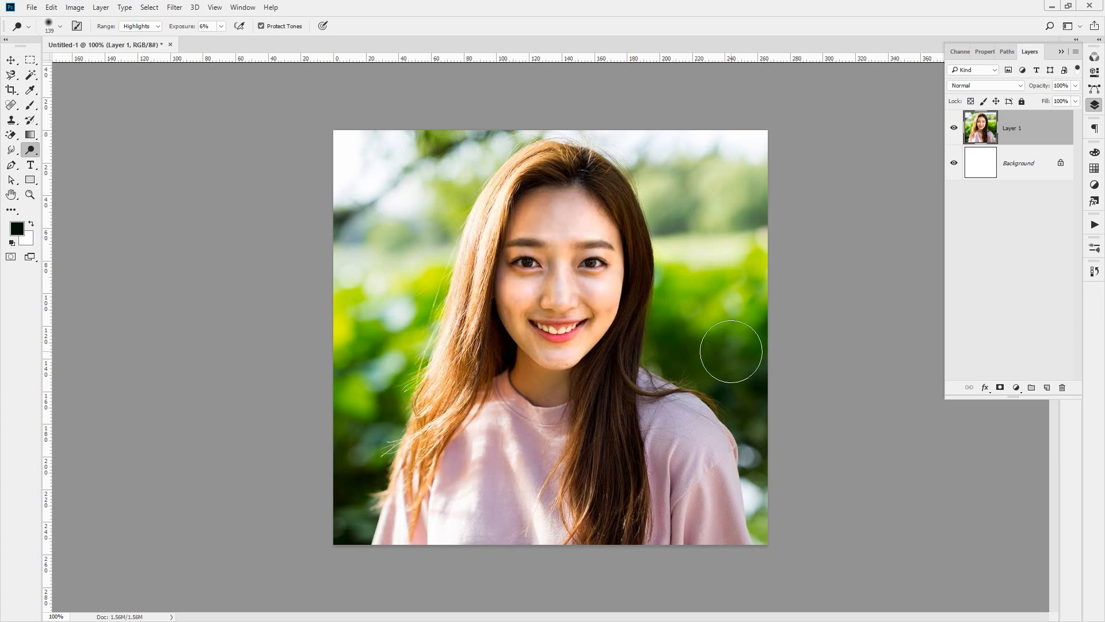
{"action": "key", "text": "ctrl+z"}
Lighten the woman's face and neighbouring hair with Dodge strokes at 6% exposure.
{"action": "mouse_move", "coordinate": [577, 308]}
{"action": "left_mouse_down"}
{"action": "mouse_move", "coordinate": [691, 360]}
{"action": "mouse_move", "coordinate": [635, 395]}
{"action": "left_mouse_up"}
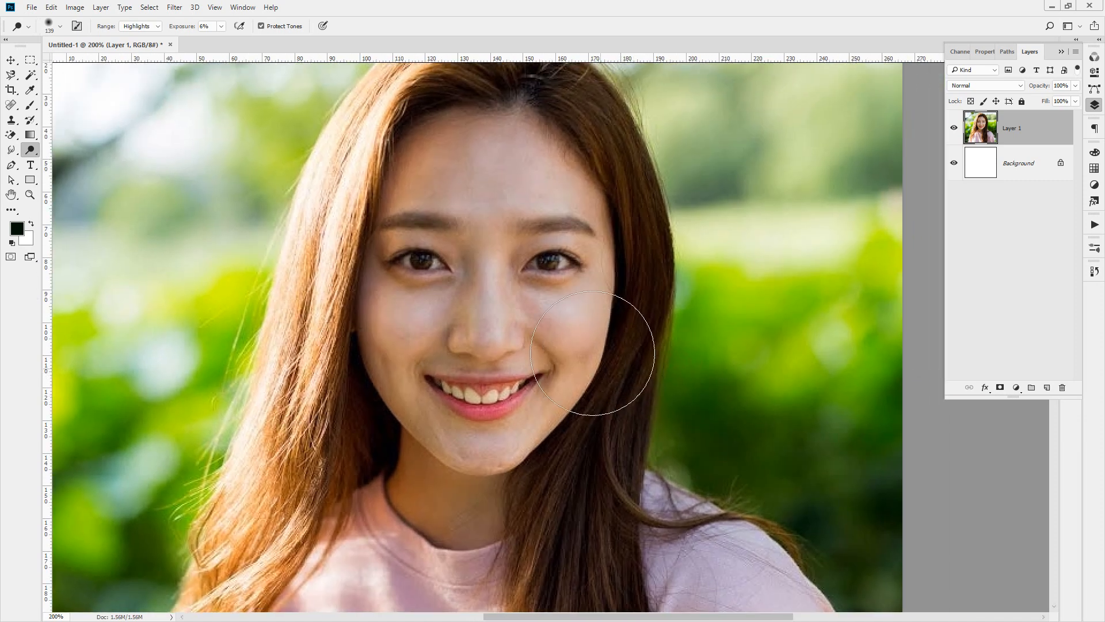
{"action": "mouse_move", "coordinate": [441, 138]}
{"action": "left_mouse_down"}
{"action": "mouse_move", "coordinate": [560, 145]}
{"action": "mouse_move", "coordinate": [457, 146]}
{"action": "mouse_move", "coordinate": [361, 189]}
{"action": "mouse_move", "coordinate": [486, 144]}
{"action": "mouse_move", "coordinate": [544, 214]}
{"action": "mouse_move", "coordinate": [378, 293]}
{"action": "mouse_move", "coordinate": [373, 353]}
{"action": "mouse_move", "coordinate": [394, 325]}
{"action": "mouse_move", "coordinate": [401, 461]}
{"action": "mouse_move", "coordinate": [383, 392]}
{"action": "mouse_move", "coordinate": [454, 486]}
{"action": "mouse_move", "coordinate": [582, 308]}
{"action": "mouse_move", "coordinate": [529, 282]}
{"action": "mouse_move", "coordinate": [406, 407]}
{"action": "mouse_move", "coordinate": [524, 134]}
{"action": "mouse_move", "coordinate": [522, 324]}
{"action": "mouse_move", "coordinate": [487, 252]}
{"action": "mouse_move", "coordinate": [561, 587]}
{"action": "mouse_move", "coordinate": [445, 536]}
{"action": "mouse_move", "coordinate": [748, 601]}
{"action": "mouse_move", "coordinate": [637, 534]}
{"action": "mouse_move", "coordinate": [620, 596]}
{"action": "mouse_move", "coordinate": [661, 576]}
{"action": "mouse_move", "coordinate": [657, 531]}
{"action": "left_mouse_up"}
{"action": "double_click", "coordinate": [30, 194]}
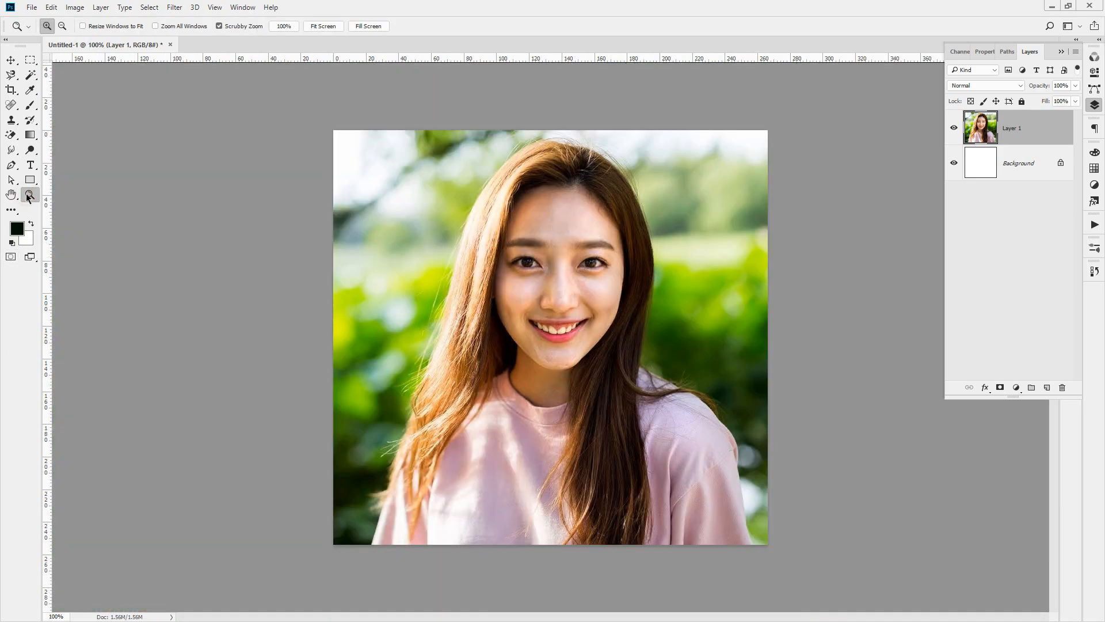
Switch to the Burn tool and darken the skin around the eye and nose.
{"action": "left_click", "coordinate": [30, 149]}
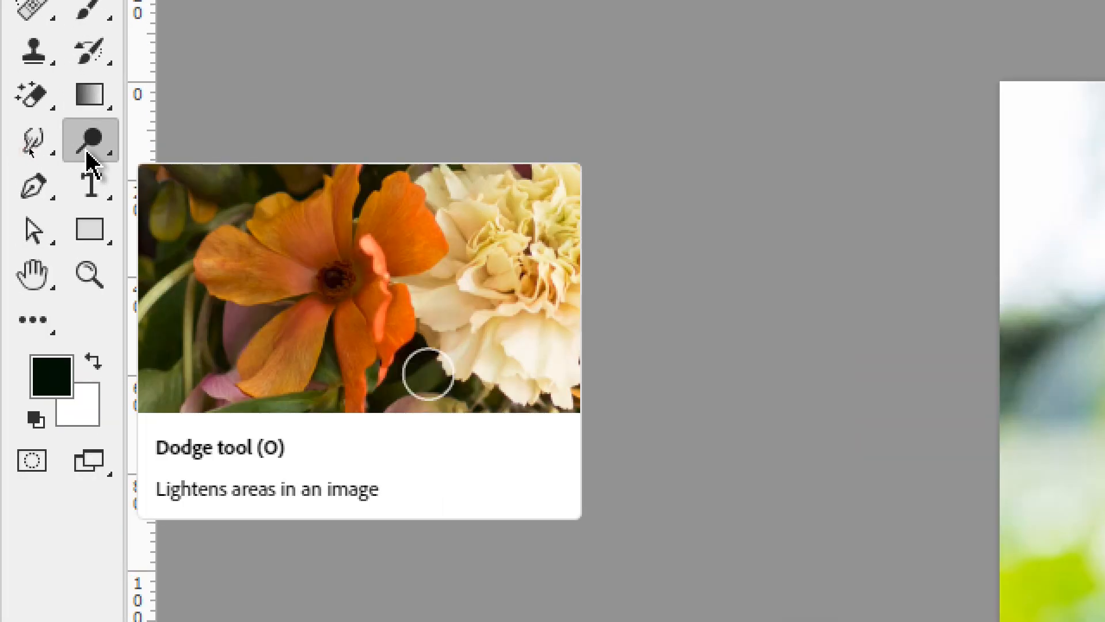
{"action": "left_click", "coordinate": [87, 114]}
{"action": "left_click", "coordinate": [87, 148]}
{"action": "right_click", "coordinate": [86, 145]}
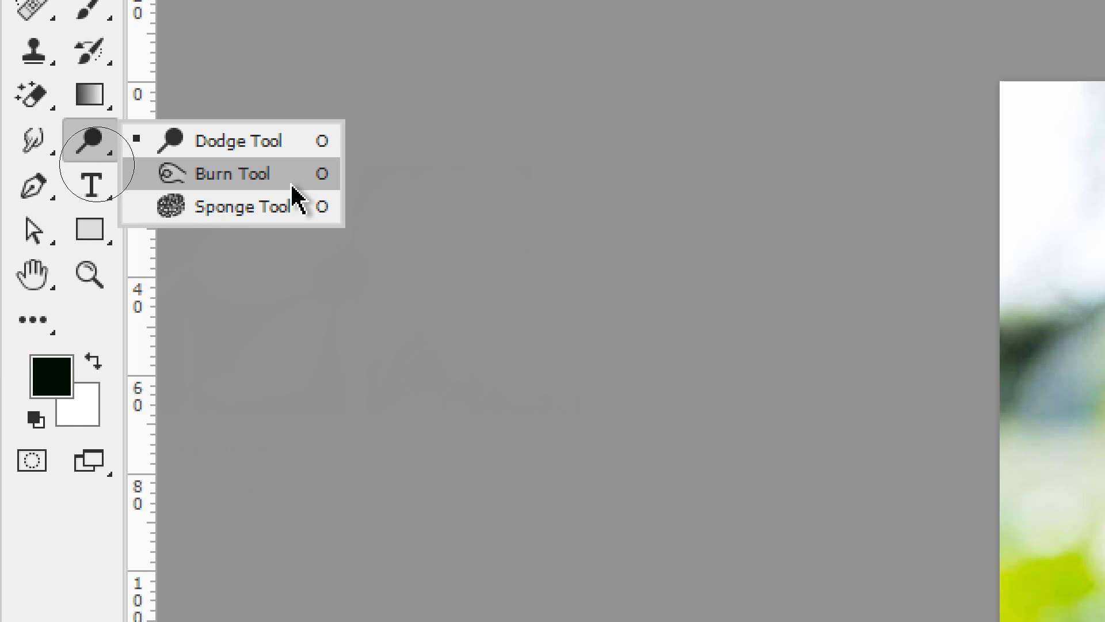
{"action": "left_click", "coordinate": [233, 174]}
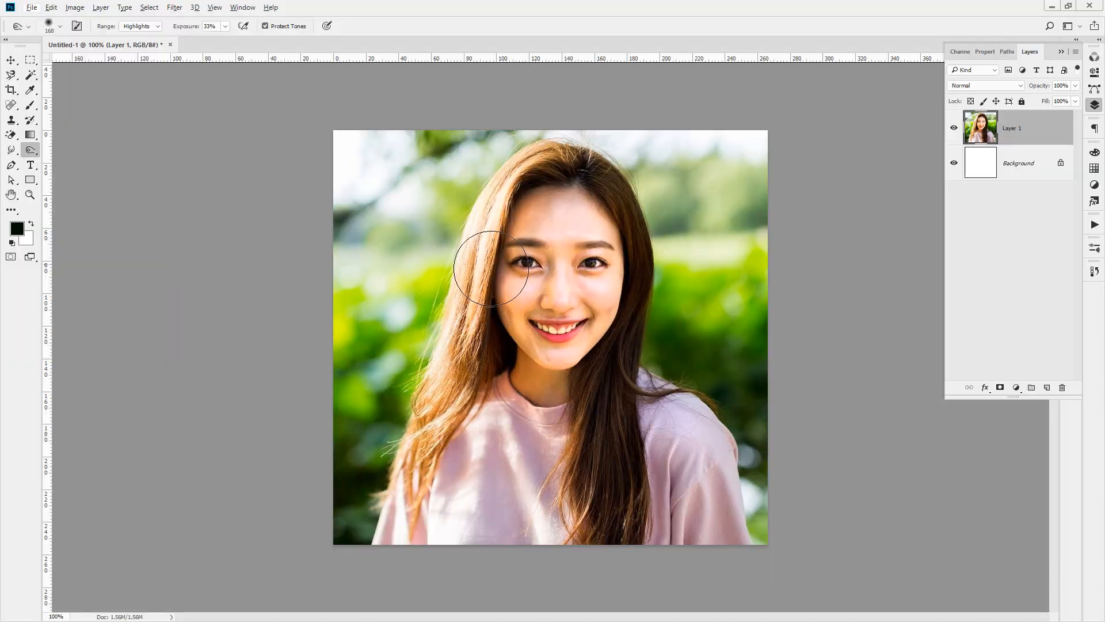
{"action": "mouse_move", "coordinate": [538, 276]}
{"action": "left_mouse_down"}
{"action": "mouse_move", "coordinate": [505, 275]}
{"action": "mouse_move", "coordinate": [561, 229]}
{"action": "mouse_move", "coordinate": [607, 276]}
{"action": "mouse_move", "coordinate": [519, 283]}
{"action": "mouse_move", "coordinate": [567, 234]}
{"action": "mouse_move", "coordinate": [535, 248]}
{"action": "mouse_move", "coordinate": [547, 232]}
{"action": "mouse_move", "coordinate": [500, 229]}
{"action": "left_mouse_up"}
Reduce the Burn brush to 62 px and darken the skin under both eyes and beside the nose.
{"action": "left_click", "coordinate": [61, 26]}
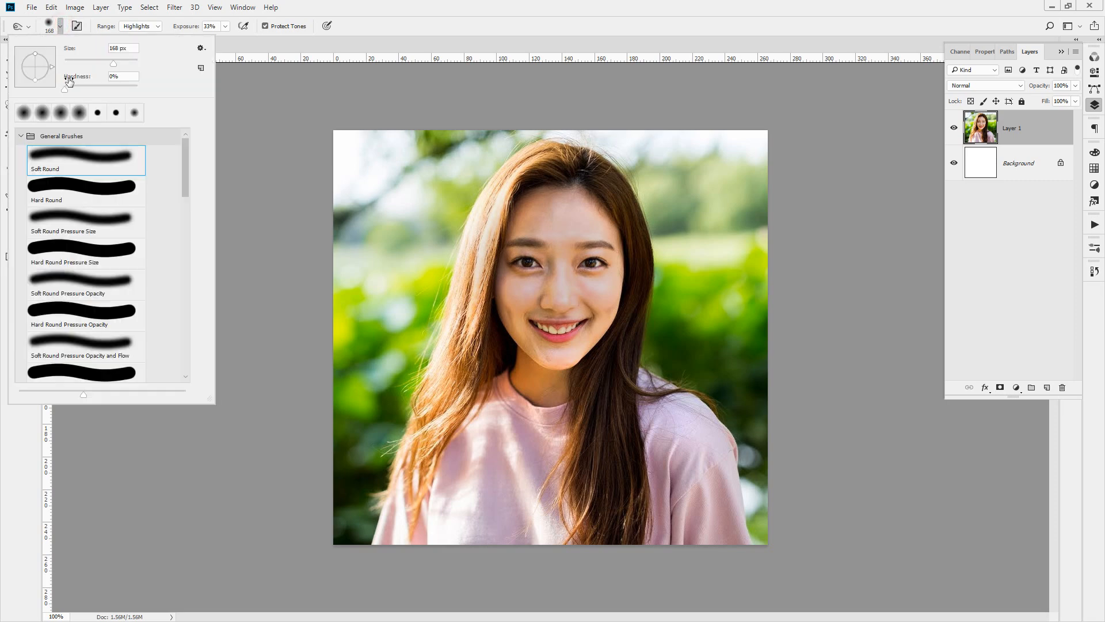
{"action": "left_click_drag", "start_coordinate": [95, 68], "coordinate": [88, 67]}
{"action": "left_click", "coordinate": [527, 7]}
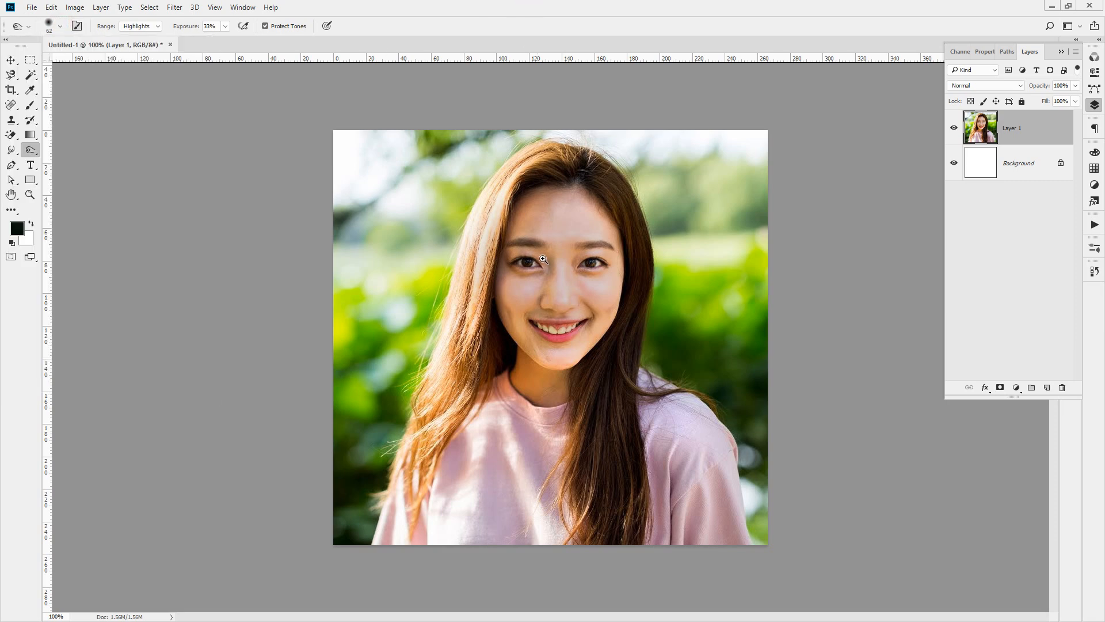
{"action": "key", "text": "ctrl+plus"}
{"action": "key", "text": "ctrl+plus"}
{"action": "mouse_move", "coordinate": [475, 266]}
{"action": "left_mouse_down"}
{"action": "mouse_move", "coordinate": [422, 267]}
{"action": "mouse_move", "coordinate": [384, 248]}
{"action": "mouse_move", "coordinate": [572, 279]}
{"action": "mouse_move", "coordinate": [654, 272]}
{"action": "mouse_move", "coordinate": [709, 245]}
{"action": "mouse_move", "coordinate": [490, 298]}
{"action": "mouse_move", "coordinate": [387, 240]}
{"action": "mouse_move", "coordinate": [614, 282]}
{"action": "mouse_move", "coordinate": [683, 261]}
{"action": "mouse_move", "coordinate": [426, 290]}
{"action": "mouse_move", "coordinate": [402, 271]}
{"action": "mouse_move", "coordinate": [560, 283]}
{"action": "mouse_move", "coordinate": [638, 271]}
{"action": "mouse_move", "coordinate": [471, 304]}
{"action": "left_mouse_up"}
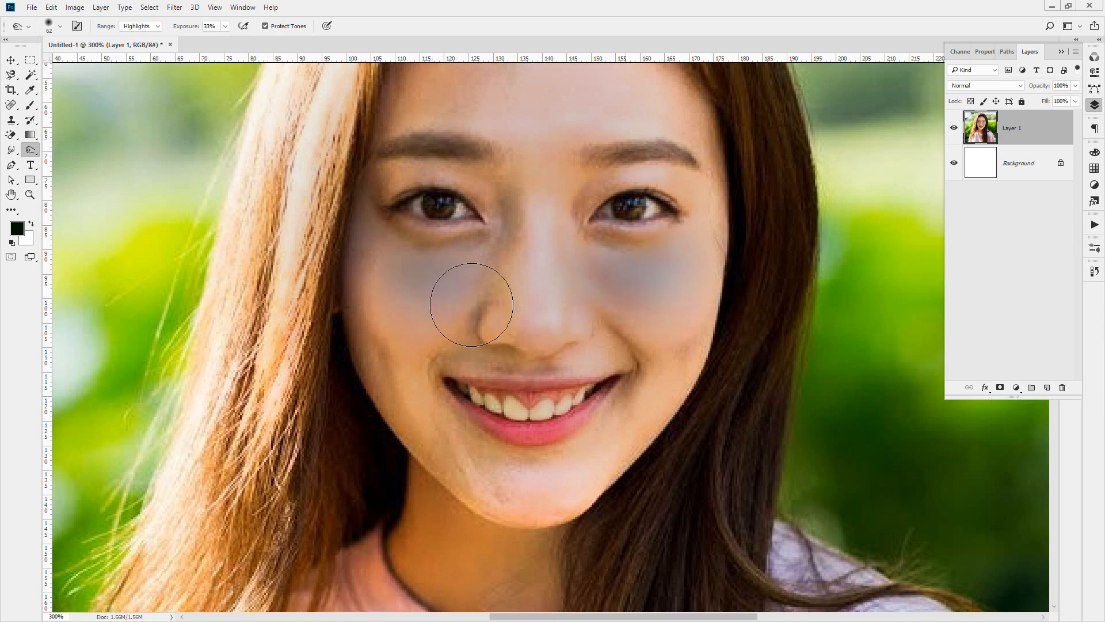
{"action": "double_click", "coordinate": [30, 194]}
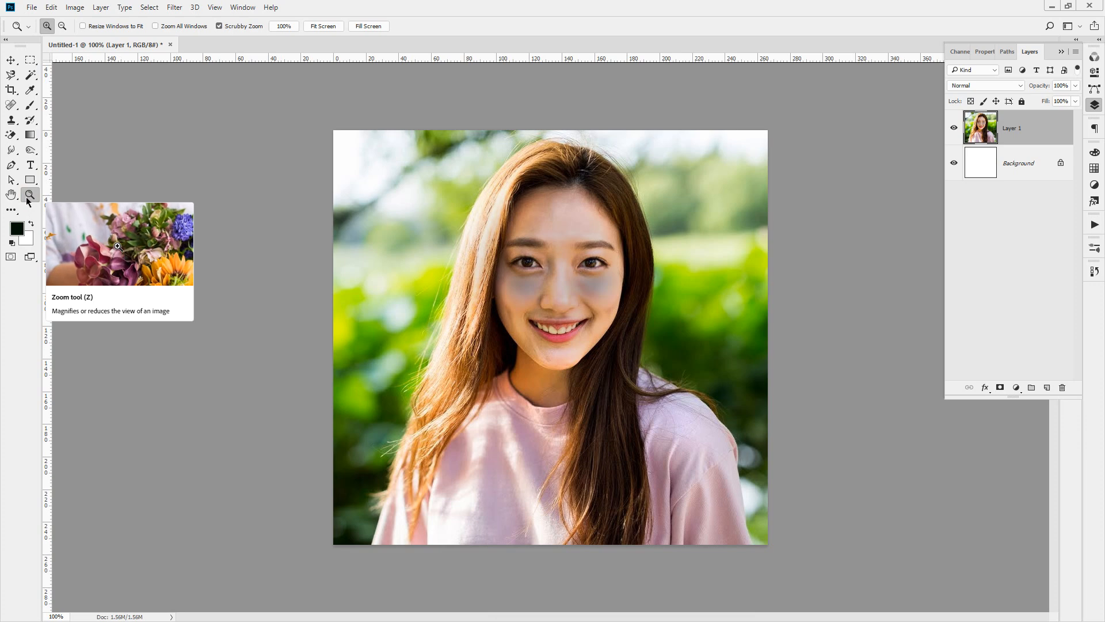
Desaturate the cheeks and lower face using the Sponge tool in Desaturate mode at 100% flow.
{"action": "left_click", "coordinate": [28, 150]}
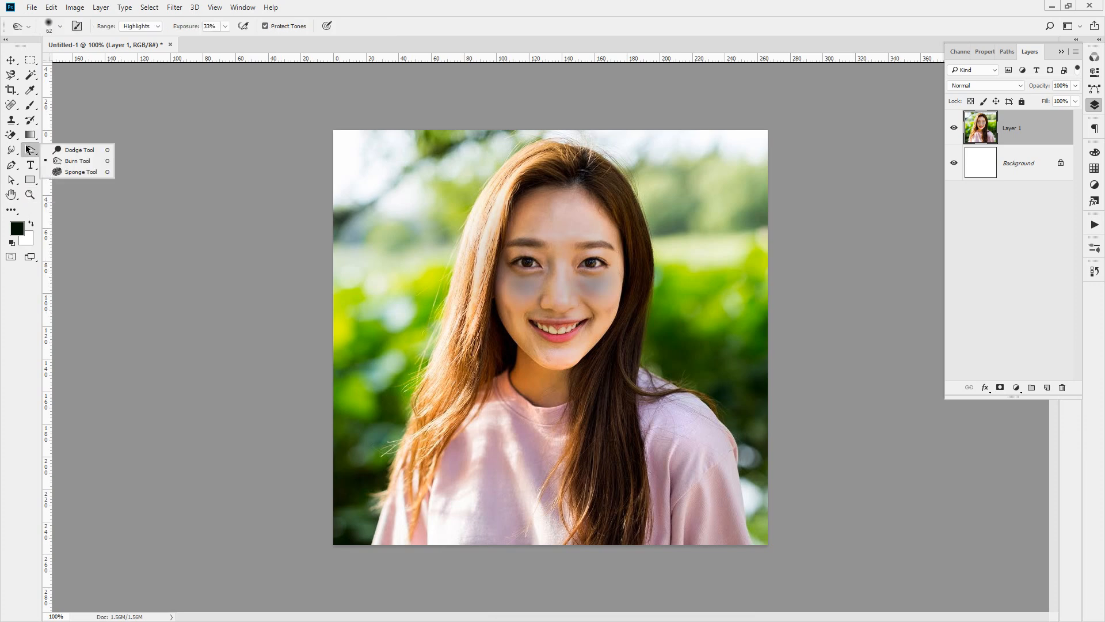
{"action": "left_click", "coordinate": [58, 172]}
{"action": "left_click", "coordinate": [568, 288], "text": "ctrl"}
{"action": "left_click", "coordinate": [599, 320], "text": "ctrl"}
{"action": "left_click_drag", "start_coordinate": [390, 279], "coordinate": [418, 312]}
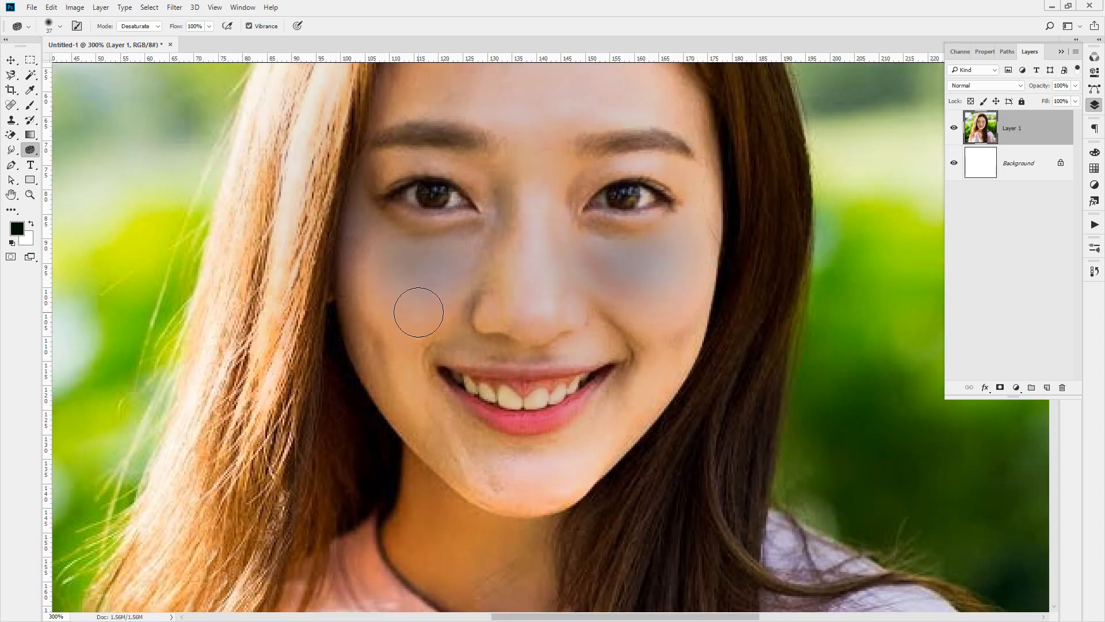
{"action": "left_click", "coordinate": [550, 419], "text": "ctrl"}
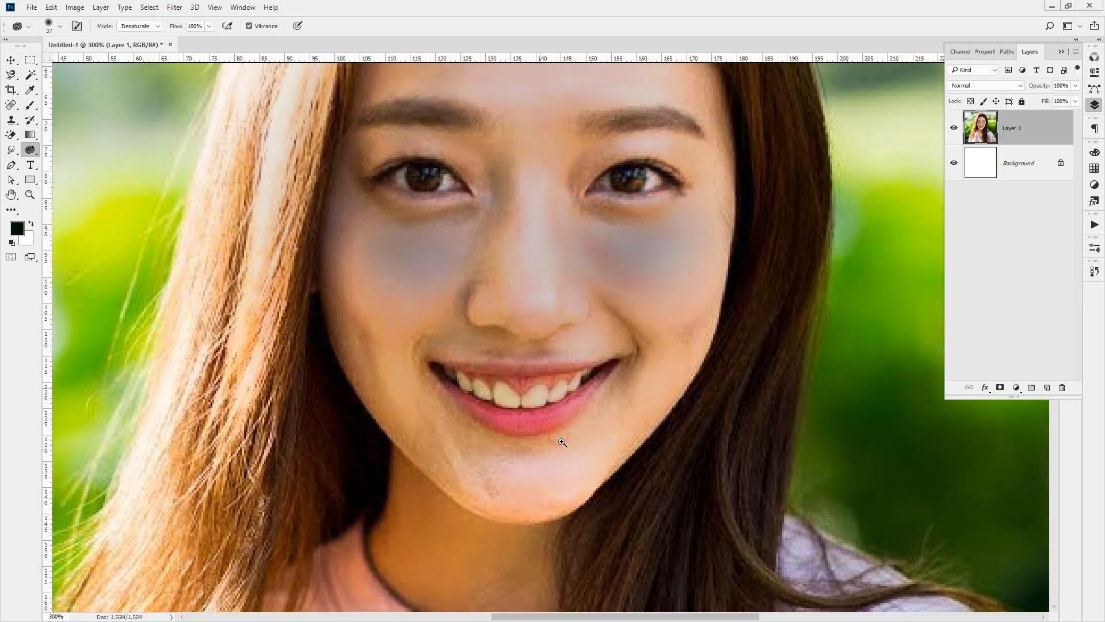
{"action": "mouse_move", "coordinate": [649, 342]}
{"action": "left_mouse_down"}
{"action": "mouse_move", "coordinate": [595, 389]}
{"action": "mouse_move", "coordinate": [477, 401]}
{"action": "mouse_move", "coordinate": [417, 359]}
{"action": "mouse_move", "coordinate": [503, 391]}
{"action": "mouse_move", "coordinate": [583, 367]}
{"action": "mouse_move", "coordinate": [499, 422]}
{"action": "mouse_move", "coordinate": [442, 378]}
{"action": "mouse_move", "coordinate": [477, 394]}
{"action": "mouse_move", "coordinate": [606, 367]}
{"action": "mouse_move", "coordinate": [588, 345]}
{"action": "mouse_move", "coordinate": [404, 345]}
{"action": "mouse_move", "coordinate": [397, 360]}
{"action": "mouse_move", "coordinate": [576, 388]}
{"action": "mouse_move", "coordinate": [597, 374]}
{"action": "mouse_move", "coordinate": [504, 405]}
{"action": "mouse_move", "coordinate": [408, 380]}
{"action": "mouse_move", "coordinate": [478, 401]}
{"action": "mouse_move", "coordinate": [588, 381]}
{"action": "mouse_move", "coordinate": [598, 357]}
{"action": "mouse_move", "coordinate": [462, 369]}
{"action": "mouse_move", "coordinate": [387, 357]}
{"action": "mouse_move", "coordinate": [512, 406]}
{"action": "mouse_move", "coordinate": [621, 378]}
{"action": "mouse_move", "coordinate": [617, 365]}
{"action": "mouse_move", "coordinate": [503, 412]}
{"action": "mouse_move", "coordinate": [401, 367]}
{"action": "mouse_move", "coordinate": [667, 371]}
{"action": "mouse_move", "coordinate": [432, 379]}
{"action": "mouse_move", "coordinate": [391, 355]}
{"action": "mouse_move", "coordinate": [633, 356]}
{"action": "mouse_move", "coordinate": [459, 395]}
{"action": "mouse_move", "coordinate": [393, 359]}
{"action": "mouse_move", "coordinate": [664, 352]}
{"action": "mouse_move", "coordinate": [463, 386]}
{"action": "mouse_move", "coordinate": [365, 365]}
{"action": "mouse_move", "coordinate": [639, 392]}
{"action": "mouse_move", "coordinate": [378, 404]}
{"action": "mouse_move", "coordinate": [337, 382]}
{"action": "left_mouse_up"}
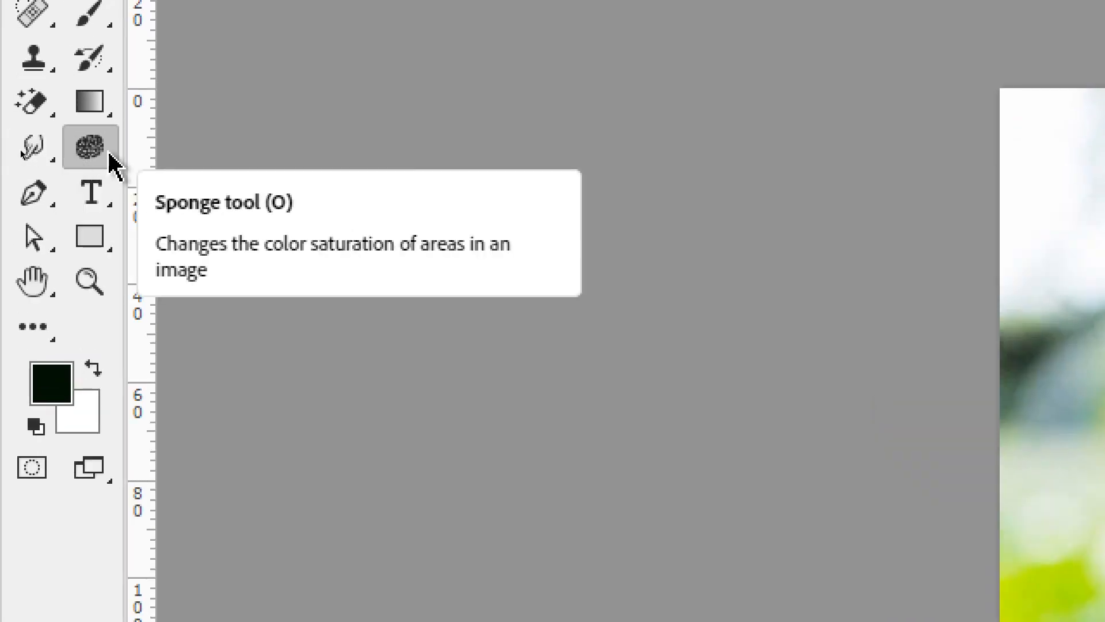
Activate the Blur tool and set its brush size to 78 px.
{"action": "left_click", "coordinate": [95, 155]}
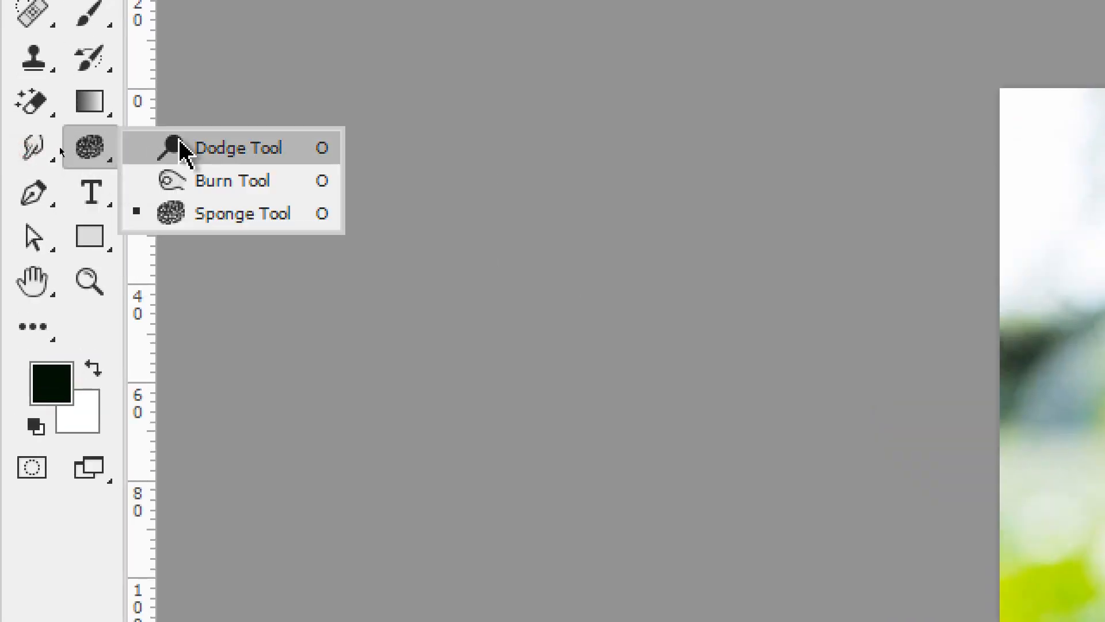
{"action": "left_click", "coordinate": [180, 144]}
{"action": "left_click", "coordinate": [29, 155]}
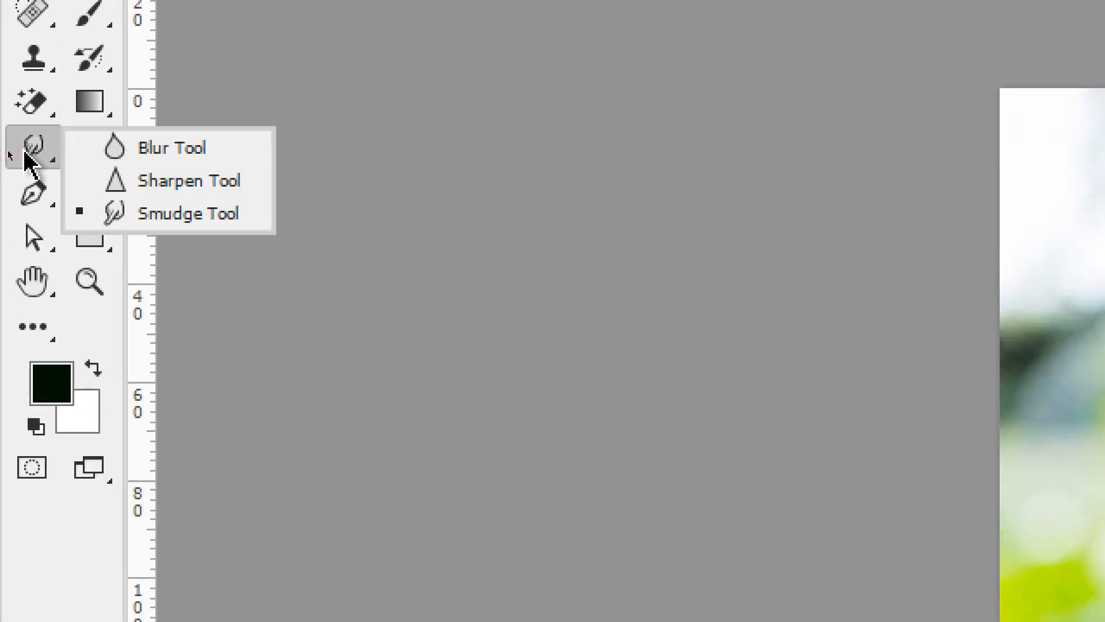
{"action": "left_click", "coordinate": [236, 150]}
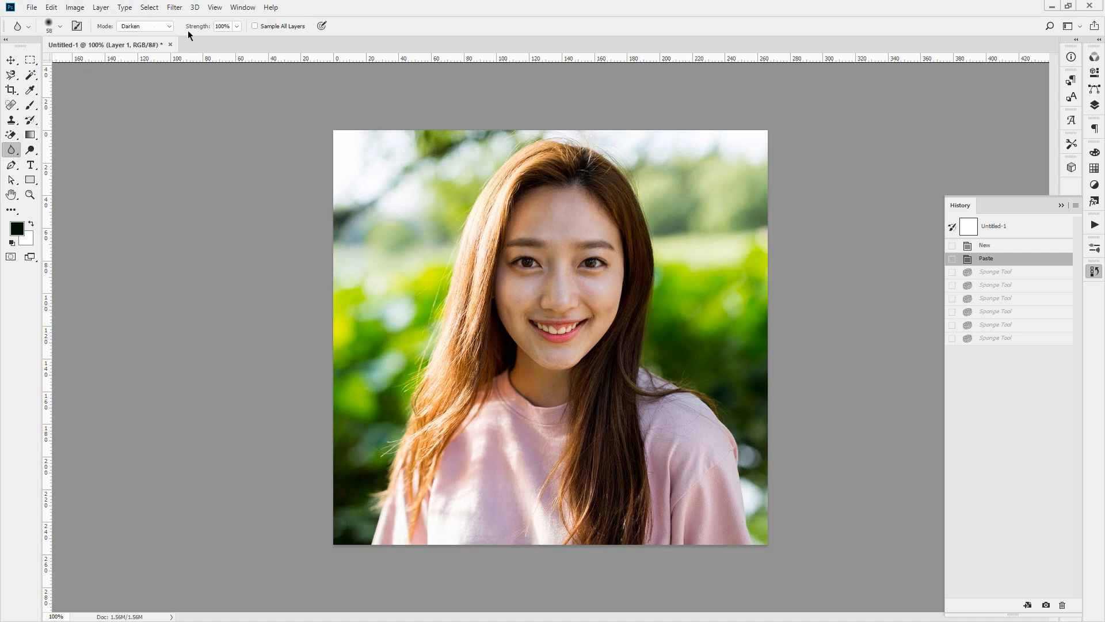
{"action": "left_click", "coordinate": [60, 26]}
{"action": "left_click_drag", "start_coordinate": [85, 60], "coordinate": [93, 66]}
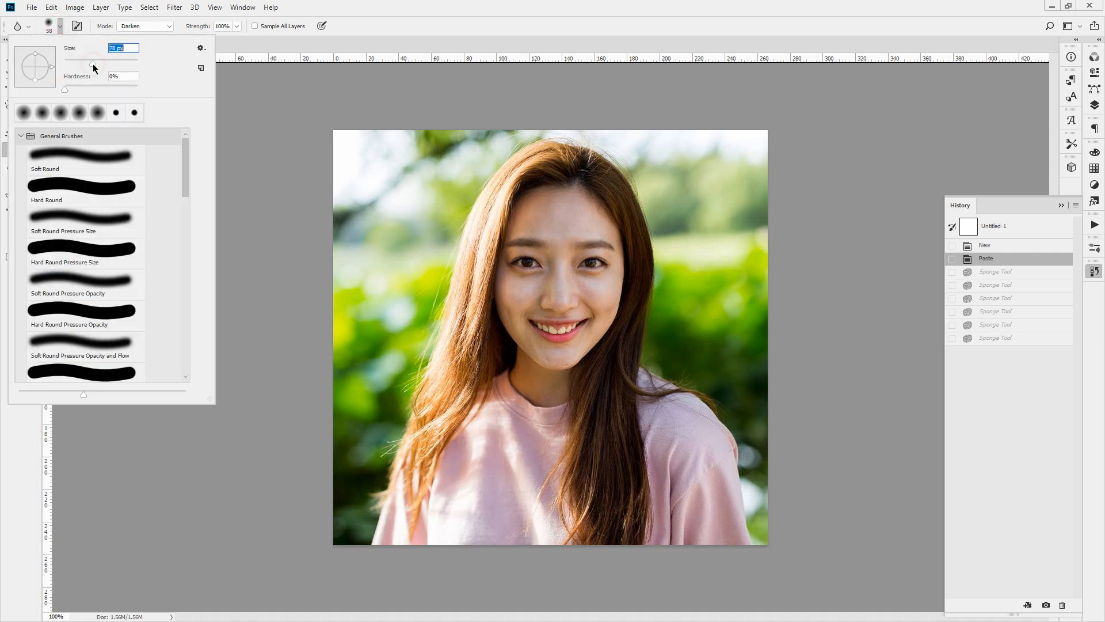
{"action": "key", "text": "Return"}
Blur the eye on the image's left side and the adjacent hair at 100% strength.
{"action": "left_click", "coordinate": [653, 444], "text": "ctrl"}
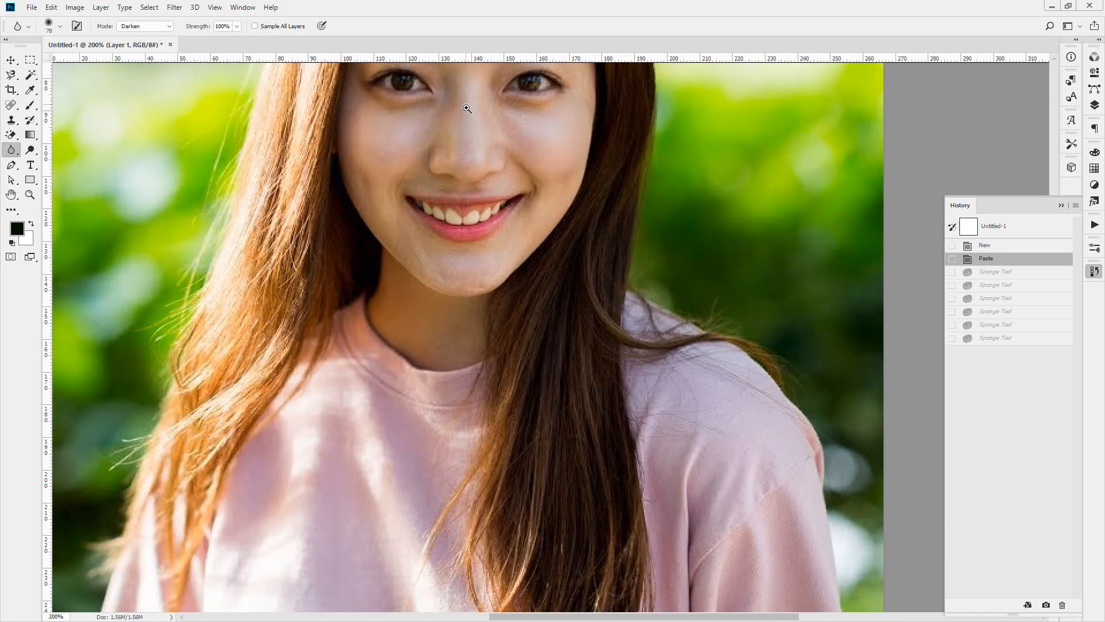
{"action": "left_click", "coordinate": [473, 167], "text": "ctrl"}
{"action": "left_click_drag", "start_coordinate": [464, 161], "coordinate": [486, 286]}
{"action": "left_click", "coordinate": [479, 264], "text": "ctrl"}
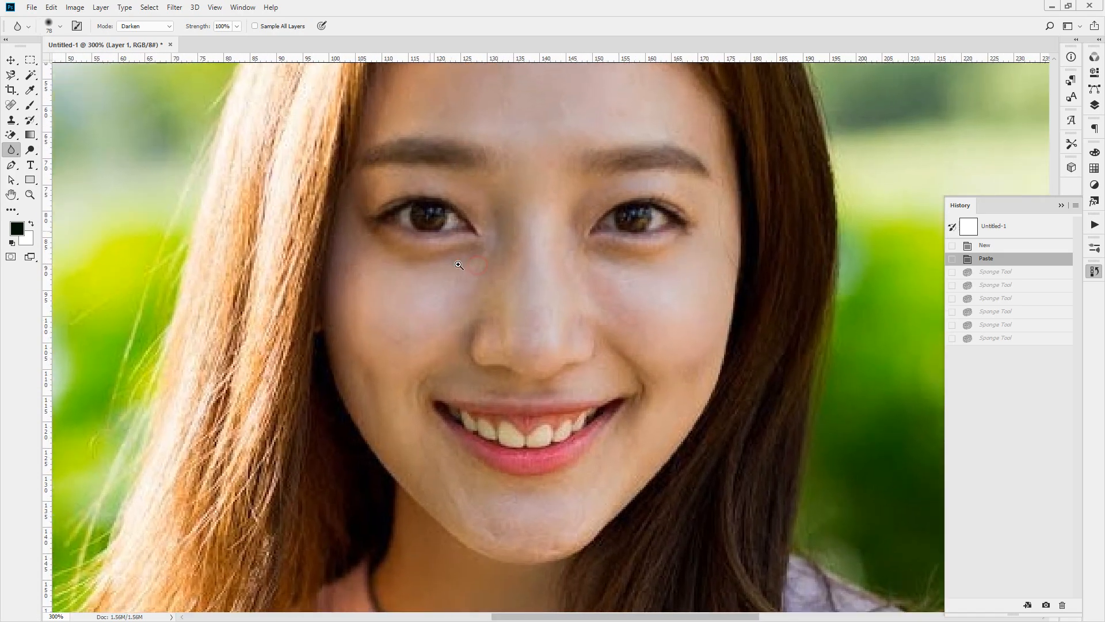
{"action": "left_click_drag", "start_coordinate": [429, 263], "coordinate": [425, 318]}
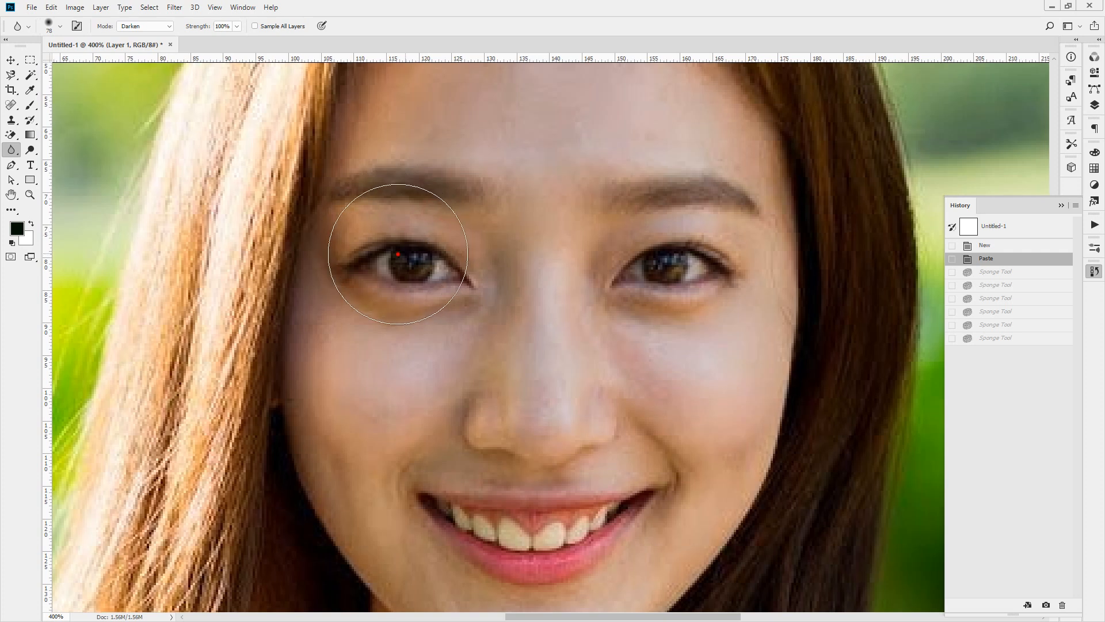
{"action": "mouse_move", "coordinate": [424, 247]}
{"action": "left_mouse_down"}
{"action": "mouse_move", "coordinate": [370, 271]}
{"action": "mouse_move", "coordinate": [434, 313]}
{"action": "mouse_move", "coordinate": [365, 267]}
{"action": "mouse_move", "coordinate": [370, 284]}
{"action": "left_mouse_up"}
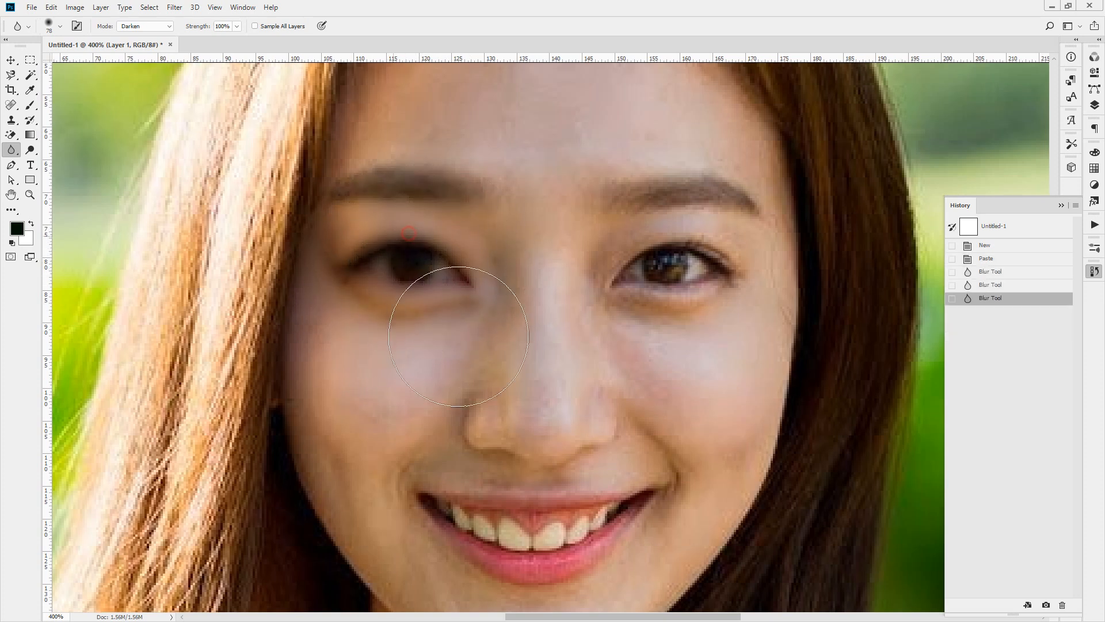
{"action": "left_click", "coordinate": [272, 263]}
Examine the blurred eye at 100% zoom and magnified.
{"action": "double_click", "coordinate": [30, 194]}
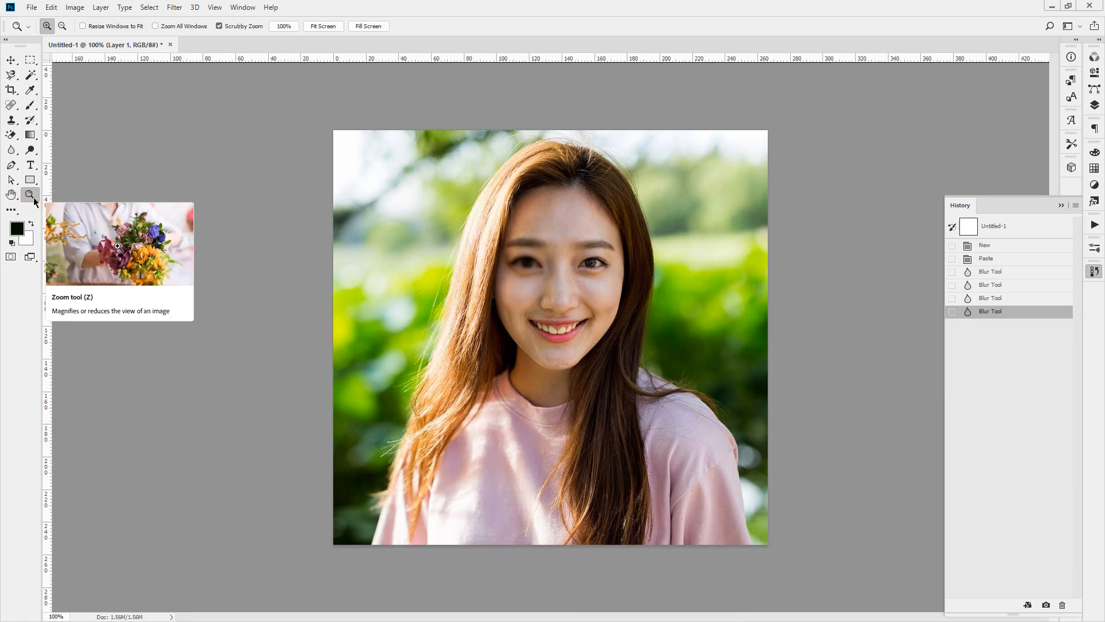
{"action": "left_click", "coordinate": [531, 264]}
{"action": "left_click", "coordinate": [530, 264]}
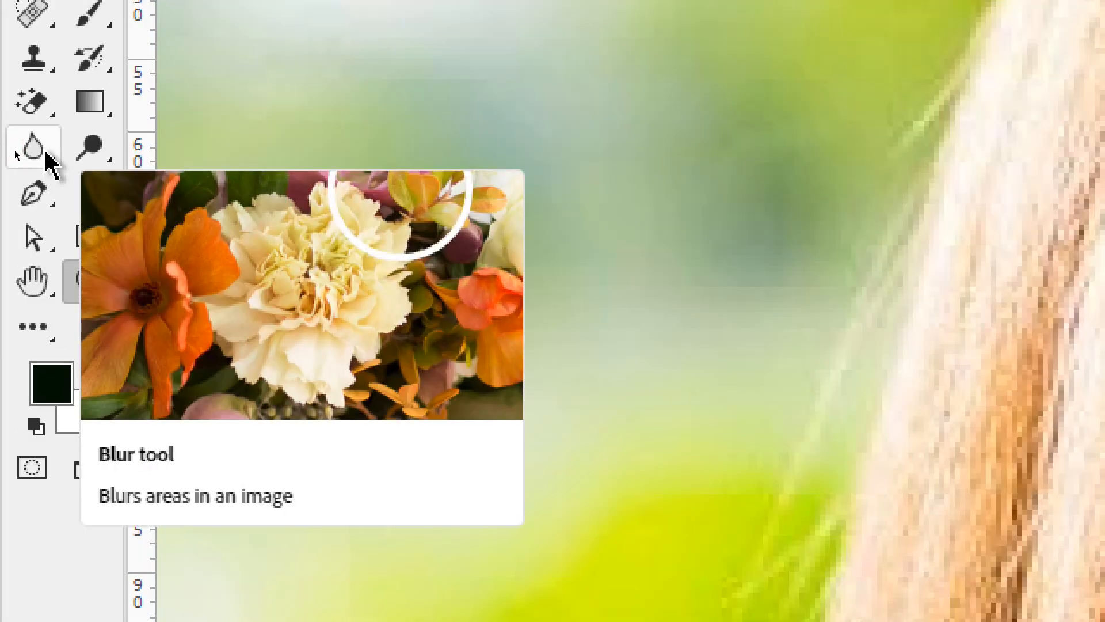
Sharpen the eye on the image's right side using the Sharpen tool at 100% strength, and compare it with its unsharpened state.
{"action": "right_click", "coordinate": [35, 149]}
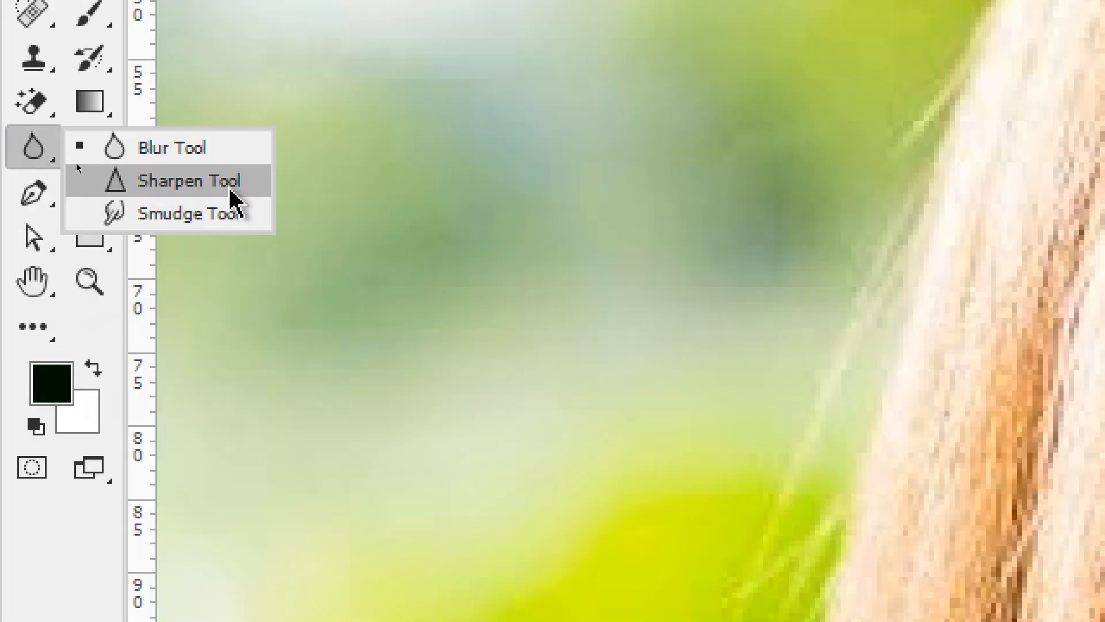
{"action": "left_click", "coordinate": [231, 190]}
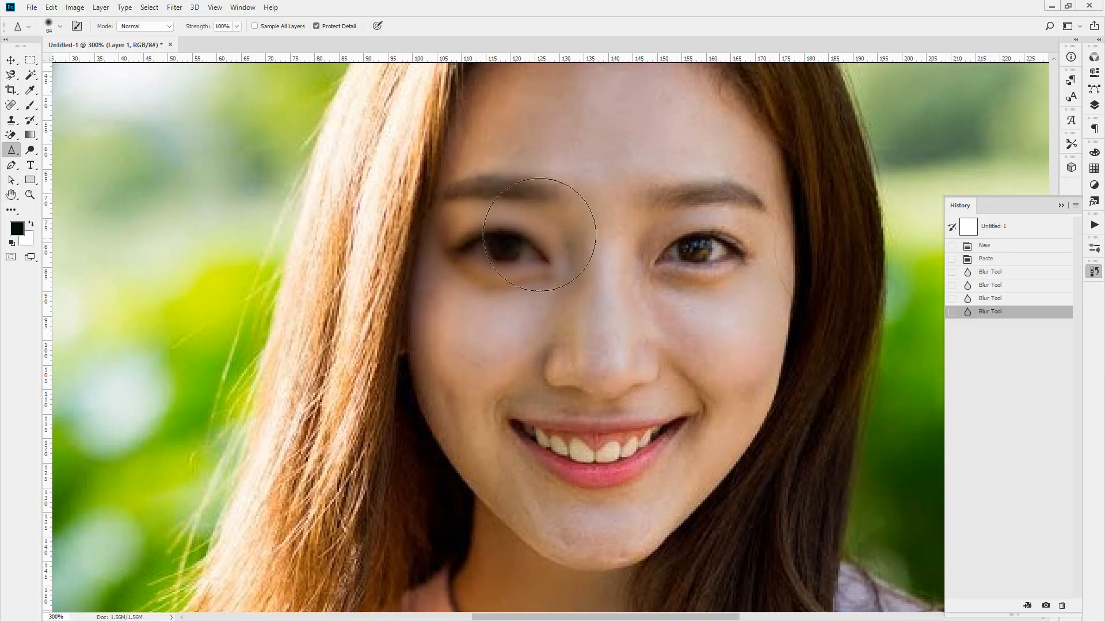
{"action": "left_click", "coordinate": [777, 314]}
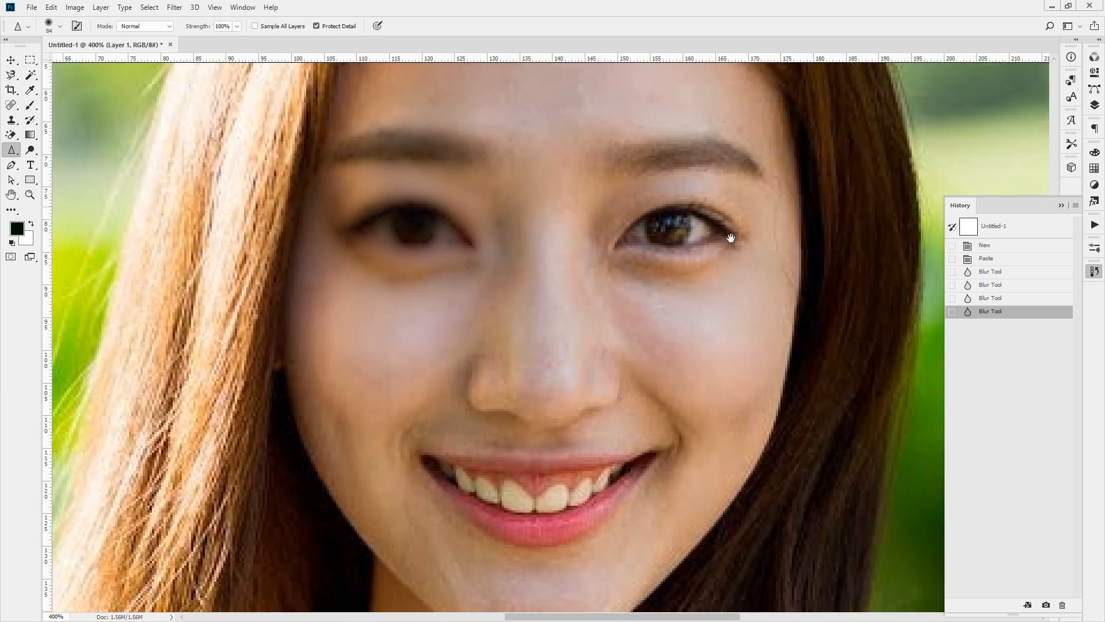
{"action": "left_click", "coordinate": [748, 259]}
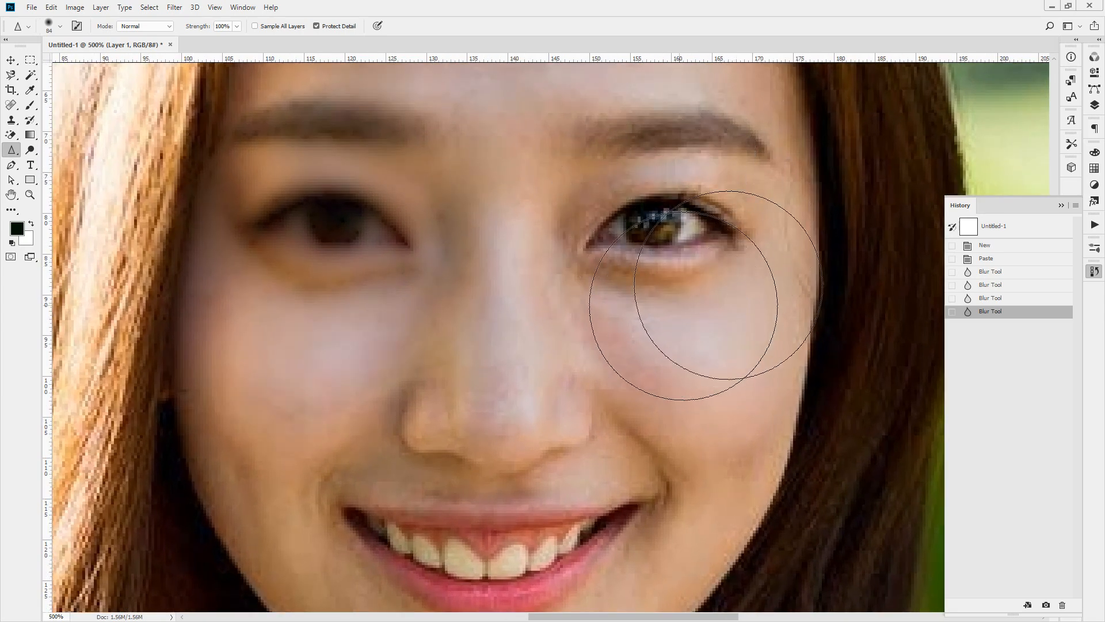
{"action": "left_click_drag", "start_coordinate": [478, 270], "coordinate": [482, 419]}
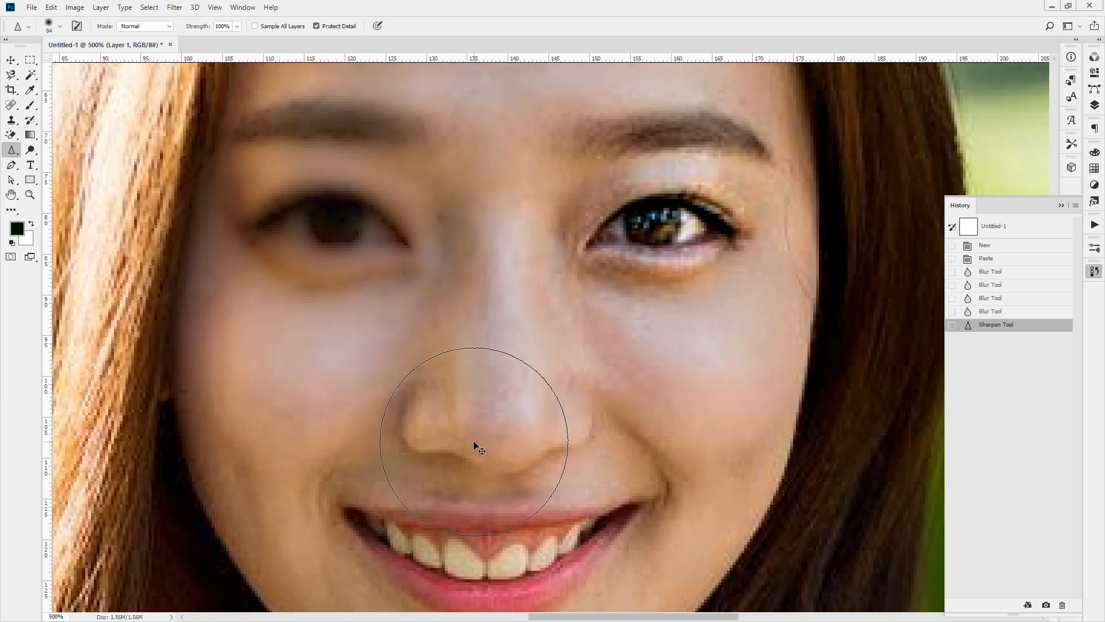
{"action": "key", "text": "ctrl+z"}
{"action": "key", "text": "ctrl+z"}
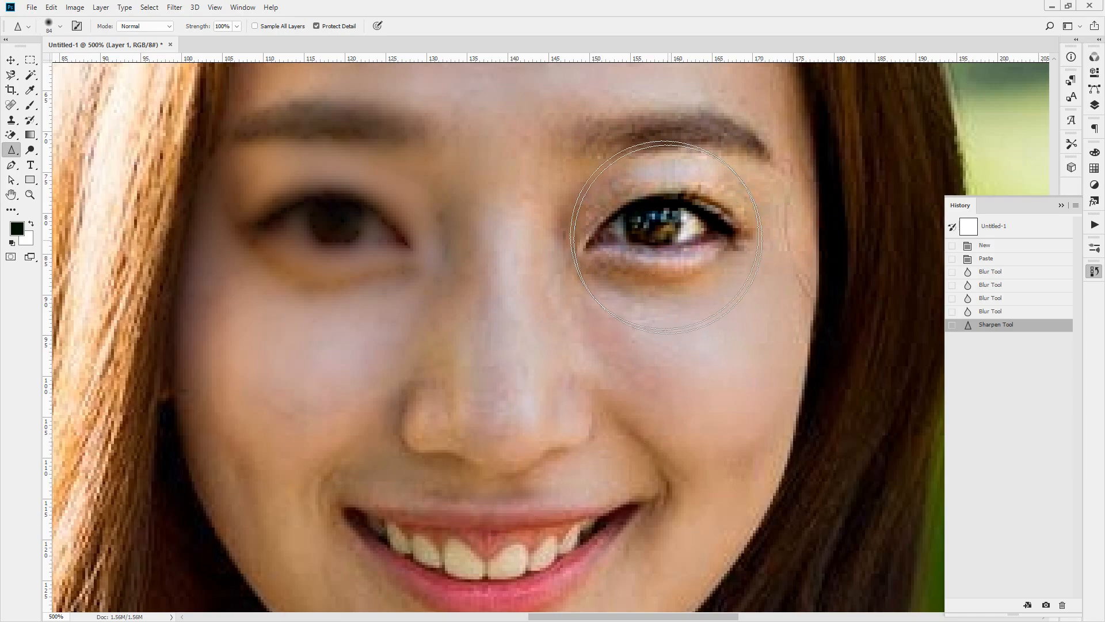
Sharpen both eyes, the nose and the cheeks with further Sharpen strokes at 100% strength.
{"action": "mouse_move", "coordinate": [694, 246]}
{"action": "left_mouse_down"}
{"action": "mouse_move", "coordinate": [730, 277]}
{"action": "mouse_move", "coordinate": [691, 257]}
{"action": "mouse_move", "coordinate": [707, 224]}
{"action": "mouse_move", "coordinate": [348, 256]}
{"action": "mouse_move", "coordinate": [495, 316]}
{"action": "mouse_move", "coordinate": [558, 314]}
{"action": "left_mouse_up"}
{"action": "mouse_move", "coordinate": [304, 273]}
{"action": "left_mouse_down"}
{"action": "mouse_move", "coordinate": [509, 357]}
{"action": "mouse_move", "coordinate": [616, 328]}
{"action": "mouse_move", "coordinate": [274, 284]}
{"action": "mouse_move", "coordinate": [300, 299]}
{"action": "left_mouse_up"}
{"action": "mouse_move", "coordinate": [602, 357]}
{"action": "left_mouse_down"}
{"action": "mouse_move", "coordinate": [507, 363]}
{"action": "mouse_move", "coordinate": [311, 271]}
{"action": "mouse_move", "coordinate": [674, 323]}
{"action": "mouse_move", "coordinate": [490, 348]}
{"action": "mouse_move", "coordinate": [371, 346]}
{"action": "mouse_move", "coordinate": [666, 345]}
{"action": "mouse_move", "coordinate": [420, 356]}
{"action": "mouse_move", "coordinate": [519, 368]}
{"action": "mouse_move", "coordinate": [642, 322]}
{"action": "mouse_move", "coordinate": [403, 127]}
{"action": "mouse_move", "coordinate": [814, 345]}
{"action": "mouse_move", "coordinate": [357, 331]}
{"action": "mouse_move", "coordinate": [529, 369]}
{"action": "mouse_move", "coordinate": [435, 351]}
{"action": "left_mouse_up"}
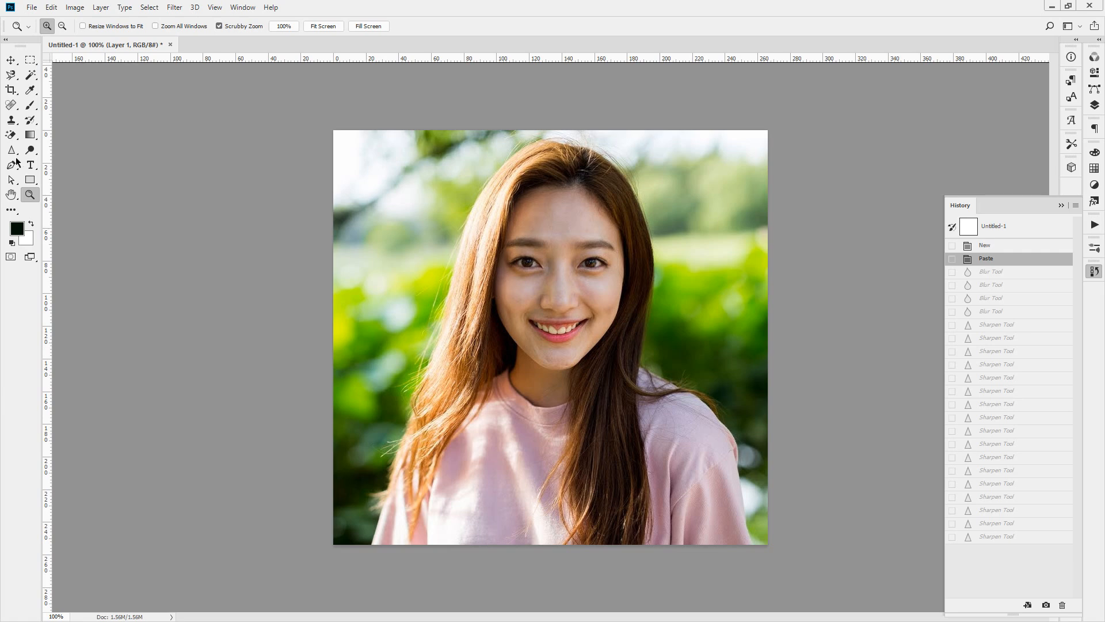
Activate the Smudge tool and set its brush size to 61 px.
{"action": "left_click_drag", "start_coordinate": [13, 154], "coordinate": [64, 176]}
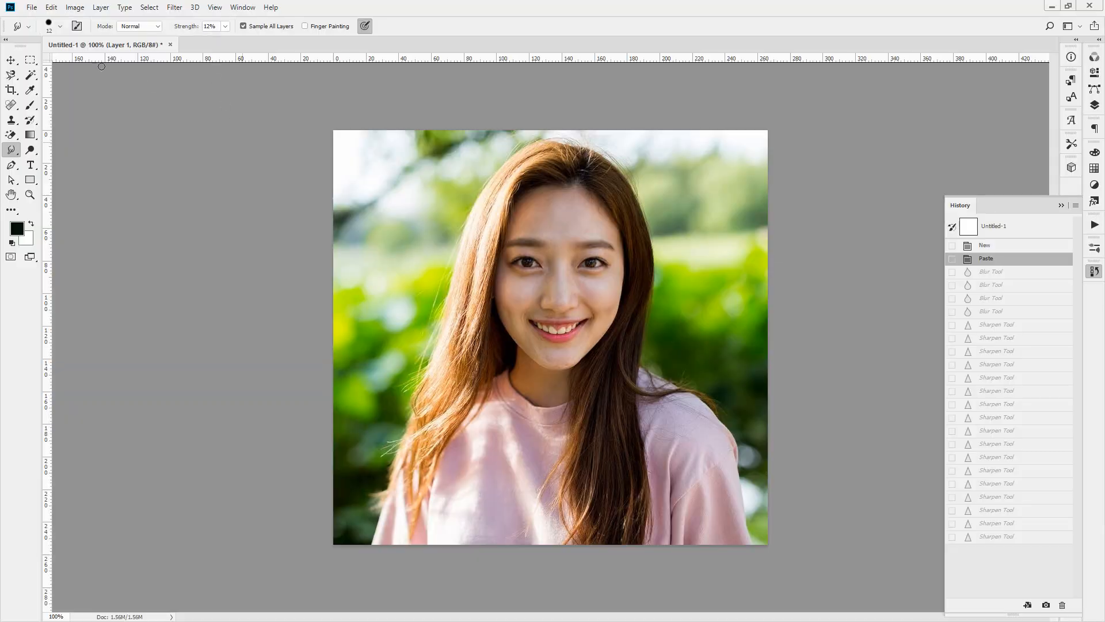
{"action": "left_click", "coordinate": [57, 26]}
{"action": "left_click", "coordinate": [87, 64]}
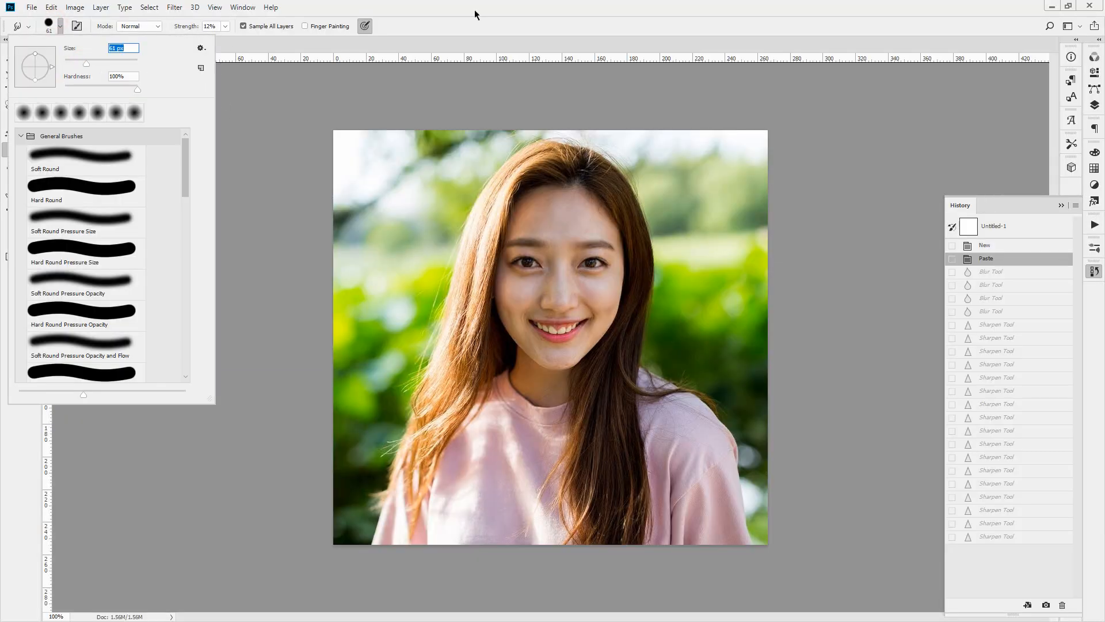
{"action": "left_click", "coordinate": [475, 9]}
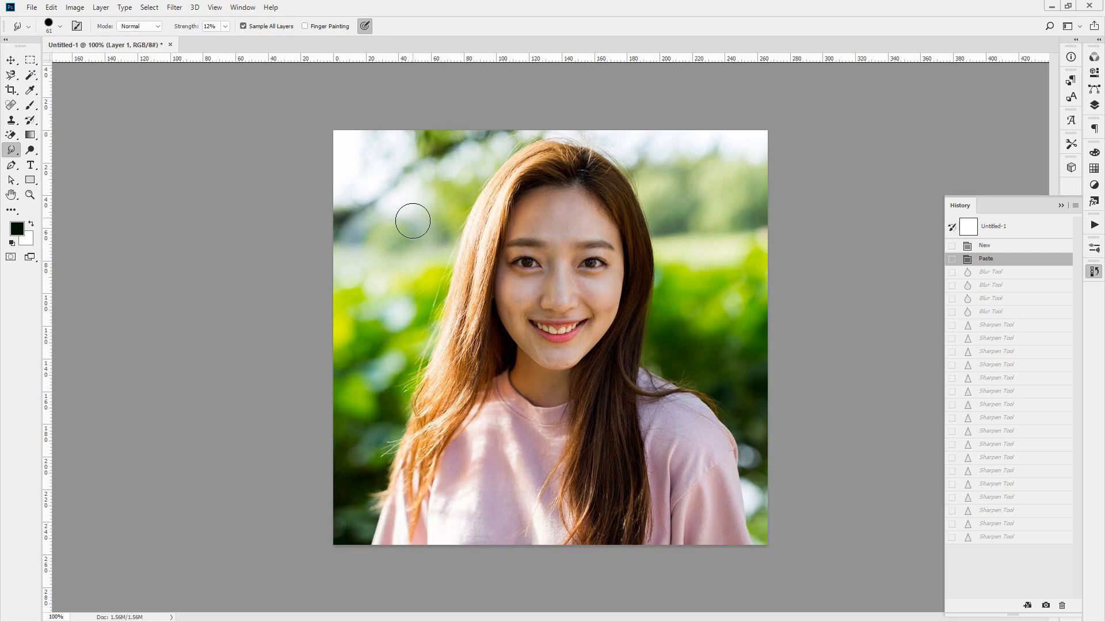
Smudge the outer corners of both eyes and both corners of the mouth outward and upward at 12% strength.
{"action": "left_click_drag", "start_coordinate": [603, 277], "coordinate": [651, 298]}
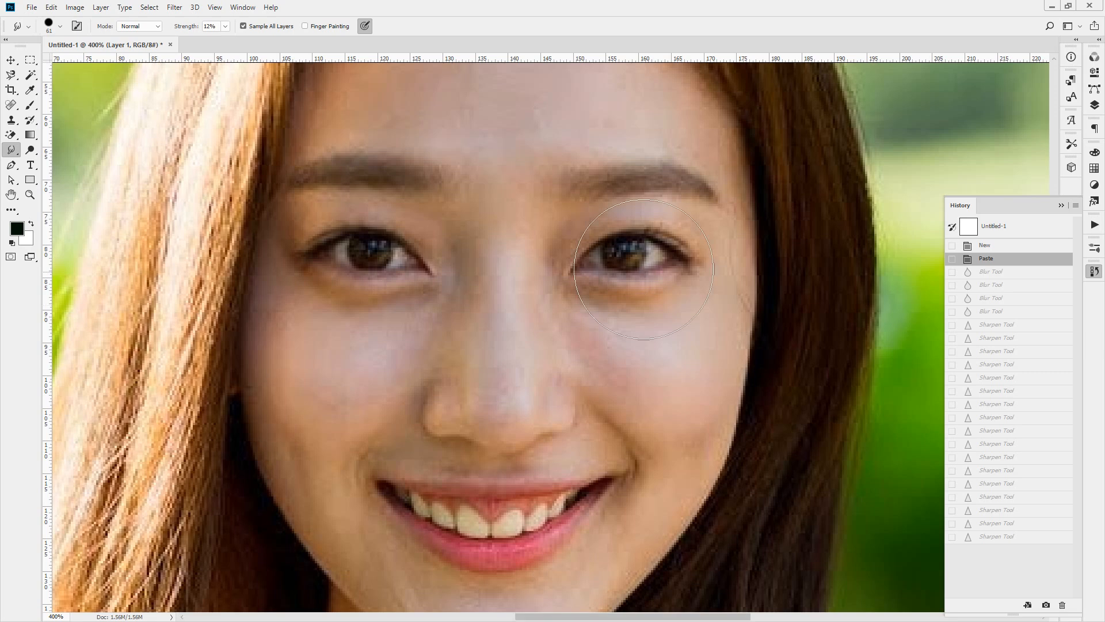
{"action": "left_click_drag", "start_coordinate": [712, 242], "coordinate": [760, 159]}
{"action": "left_click_drag", "start_coordinate": [345, 262], "coordinate": [257, 134]}
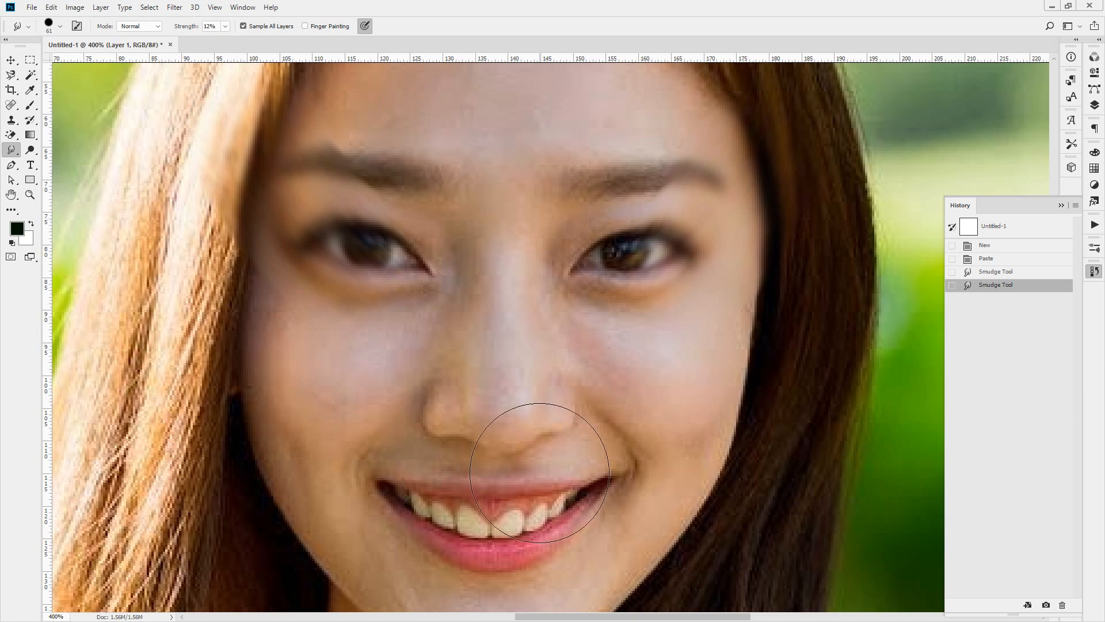
{"action": "left_click_drag", "start_coordinate": [596, 489], "coordinate": [672, 426]}
{"action": "left_click_drag", "start_coordinate": [368, 496], "coordinate": [271, 418]}
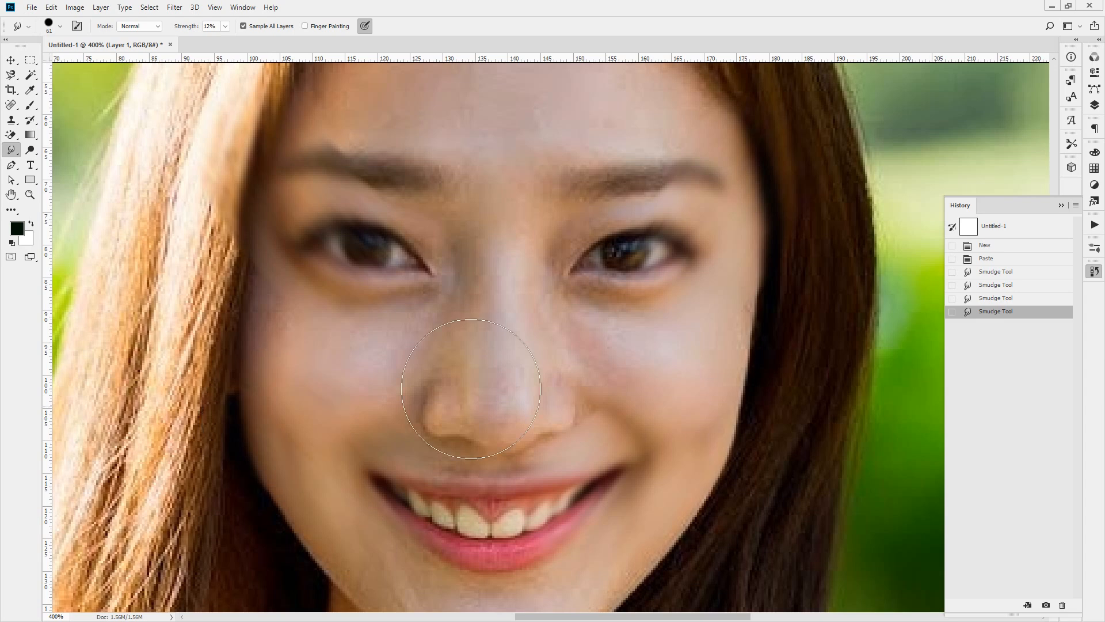
Undo the four smudge strokes on the eyes and mouth.
{"action": "key", "text": "ctrl+alt+z"}
{"action": "key", "text": "ctrl+alt+z"}
{"action": "key", "text": "ctrl+alt+z"}
{"action": "key", "text": "ctrl+alt+z"}
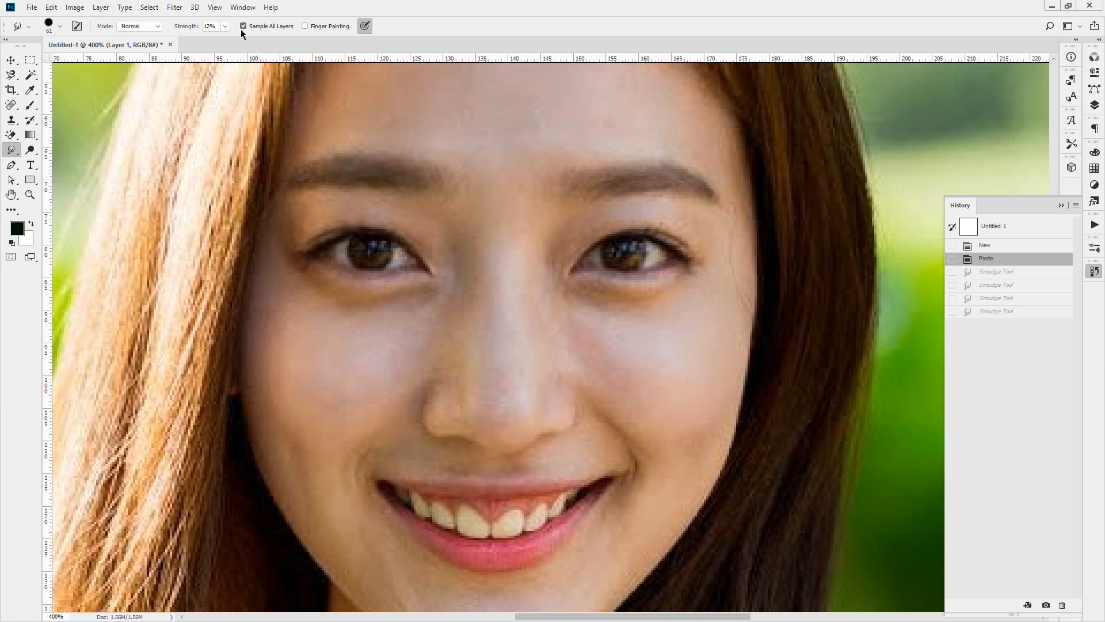
Set the Smudge tool's strength to 100% and its brush size to 25 px.
{"action": "left_click", "coordinate": [227, 28]}
{"action": "left_click_drag", "start_coordinate": [250, 43], "coordinate": [281, 42]}
{"action": "scroll", "coordinate": [723, 254], "scroll_direction": "up", "scroll_amount": 2}
{"action": "left_click", "coordinate": [61, 26]}
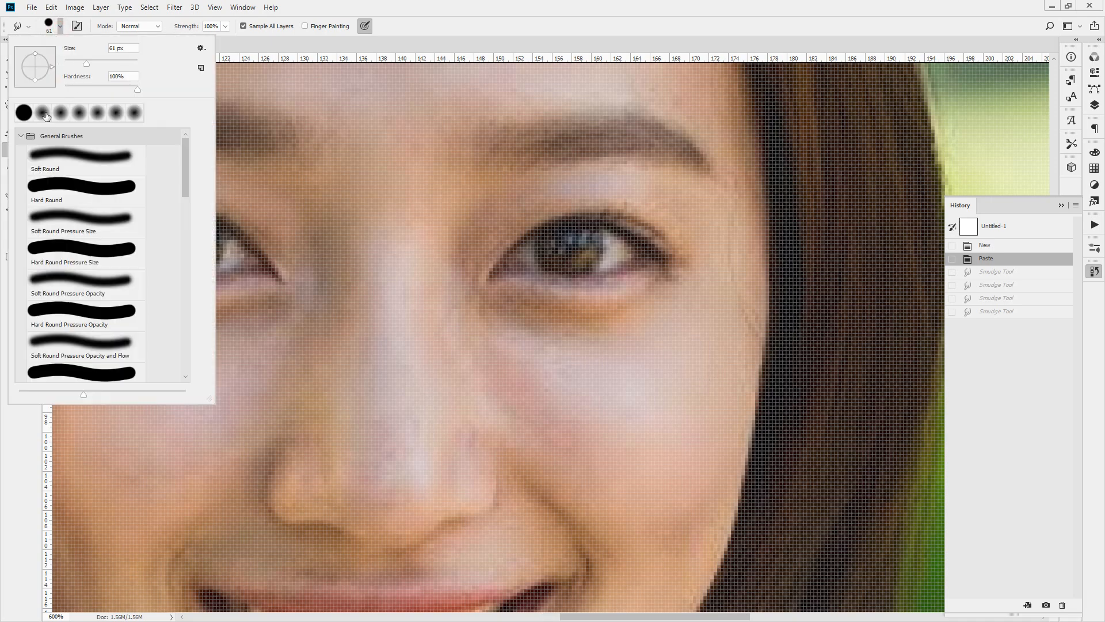
{"action": "left_click_drag", "start_coordinate": [80, 60], "coordinate": [73, 60]}
{"action": "left_click", "coordinate": [616, 43]}
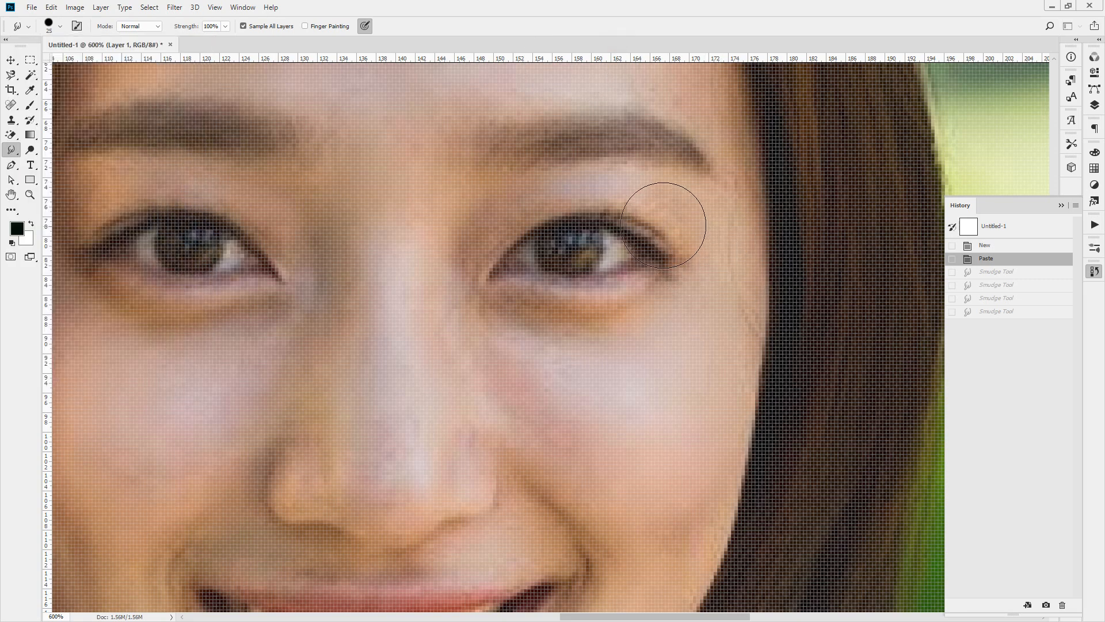
Enlarge both eyes by smudging around their upper and lower lids with the 25 px brush at 100% strength.
{"action": "left_click_drag", "start_coordinate": [663, 225], "coordinate": [668, 223]}
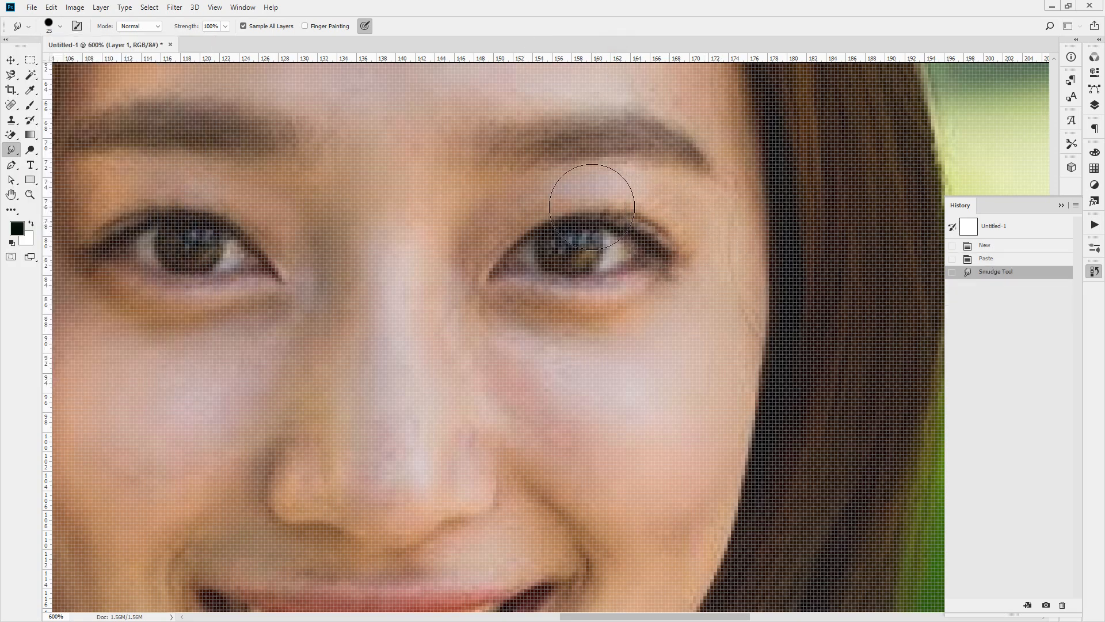
{"action": "mouse_move", "coordinate": [588, 206]}
{"action": "left_mouse_down"}
{"action": "mouse_move", "coordinate": [591, 190]}
{"action": "mouse_move", "coordinate": [573, 197]}
{"action": "left_mouse_up"}
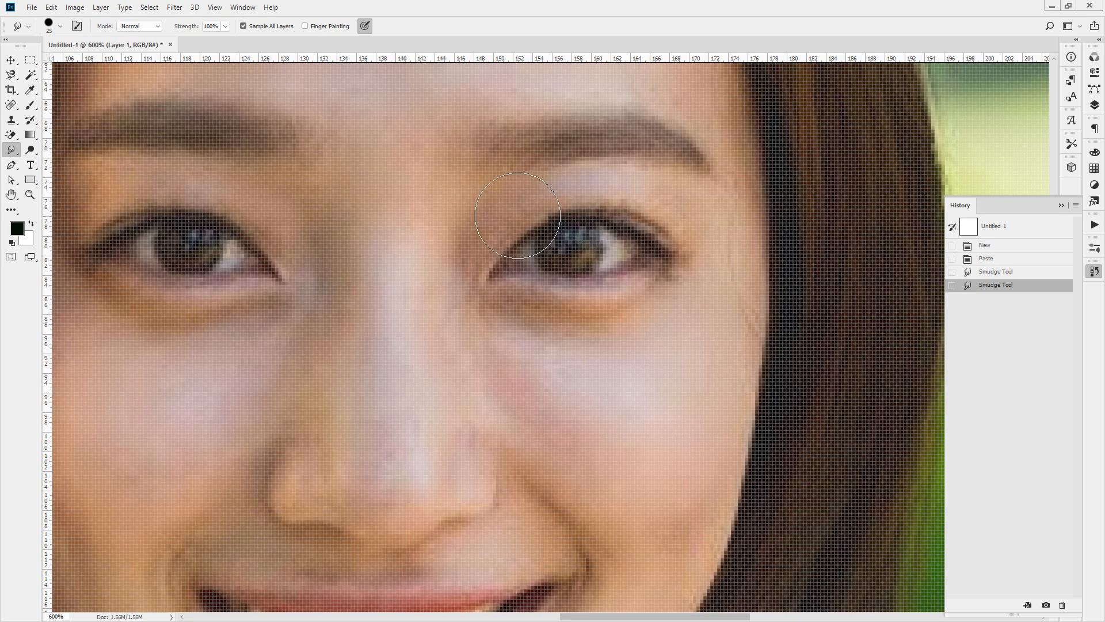
{"action": "left_click_drag", "start_coordinate": [506, 223], "coordinate": [524, 248]}
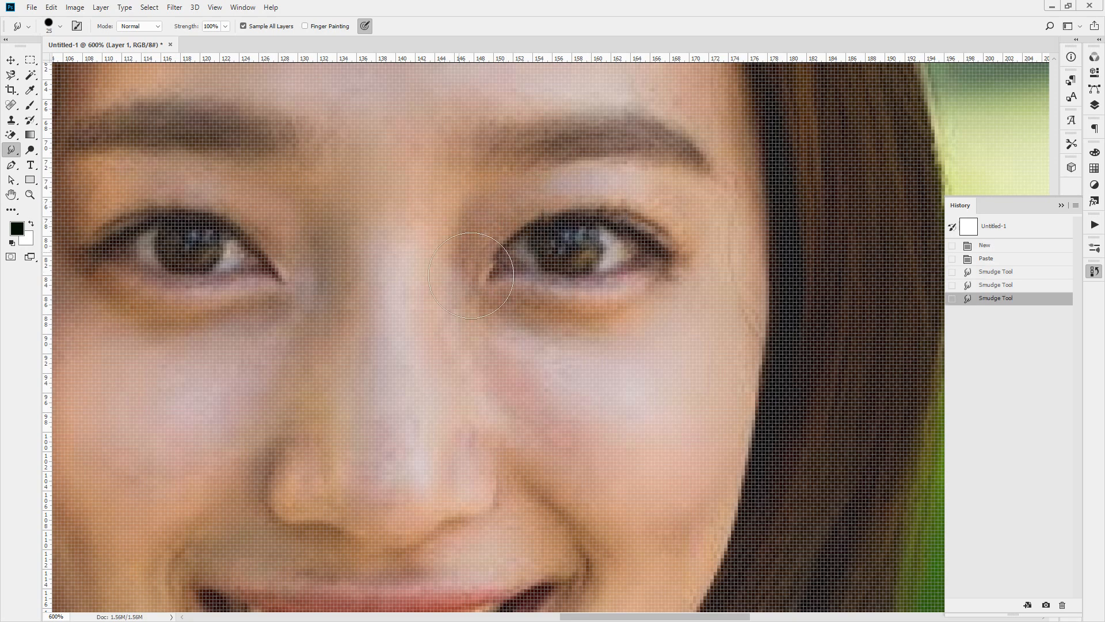
{"action": "left_click_drag", "start_coordinate": [528, 303], "coordinate": [634, 311]}
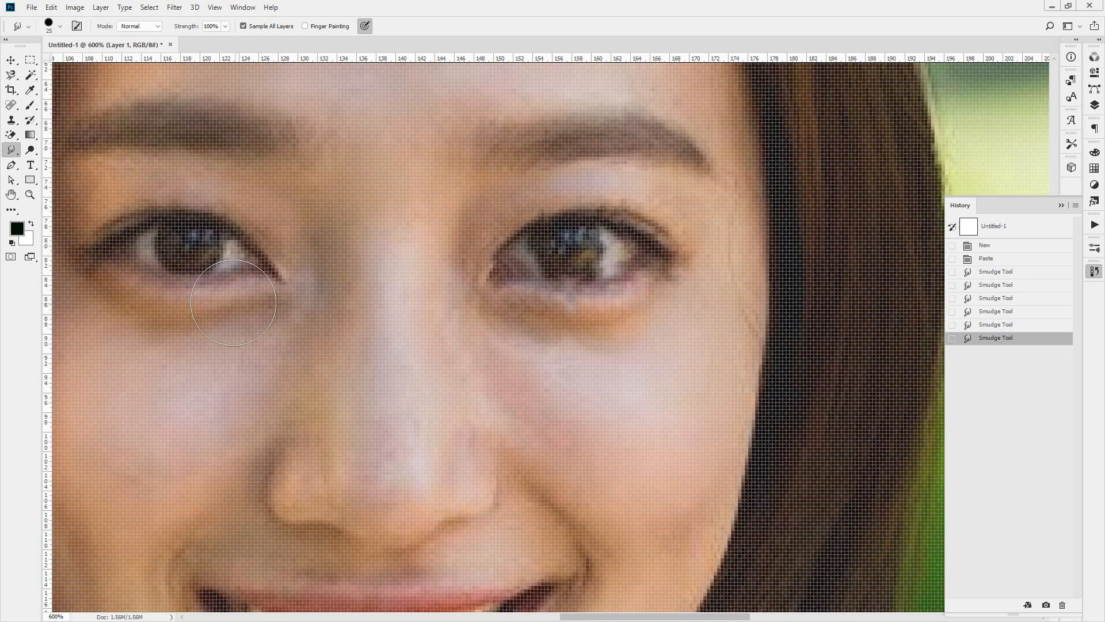
{"action": "mouse_move", "coordinate": [233, 307]}
{"action": "left_mouse_down"}
{"action": "mouse_move", "coordinate": [175, 317]}
{"action": "mouse_move", "coordinate": [116, 300]}
{"action": "left_mouse_up"}
{"action": "mouse_move", "coordinate": [245, 231]}
{"action": "left_mouse_down"}
{"action": "mouse_move", "coordinate": [167, 209]}
{"action": "mouse_move", "coordinate": [105, 222]}
{"action": "mouse_move", "coordinate": [259, 221]}
{"action": "left_mouse_up"}
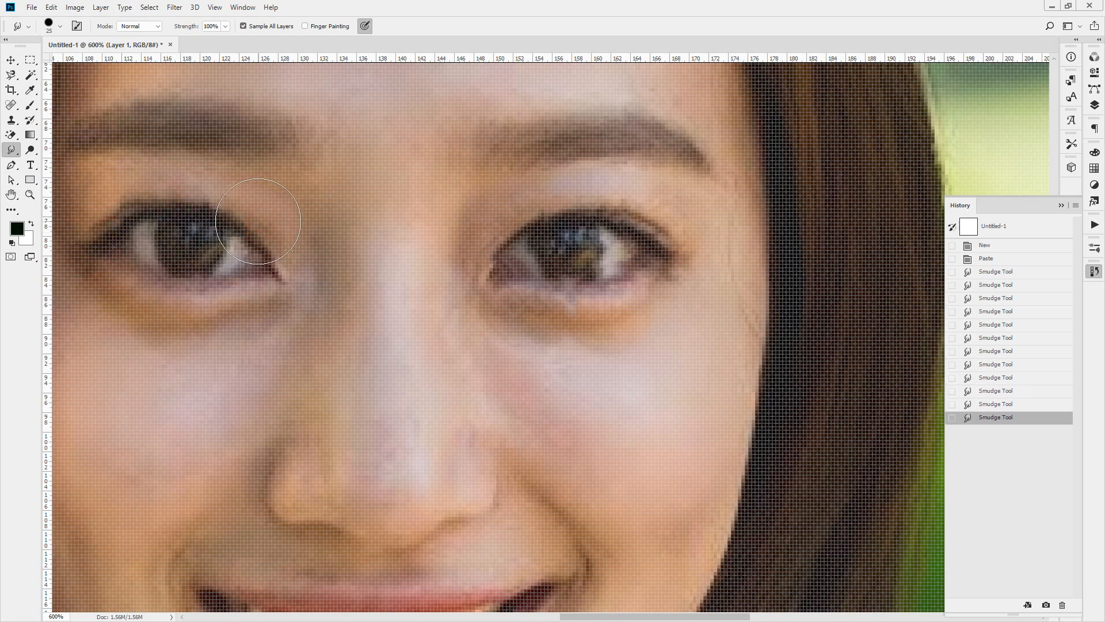
Compare the enlarged eyes with the pasted original at 100% zoom, alternating history states and ending on the original.
{"action": "double_click", "coordinate": [31, 196]}
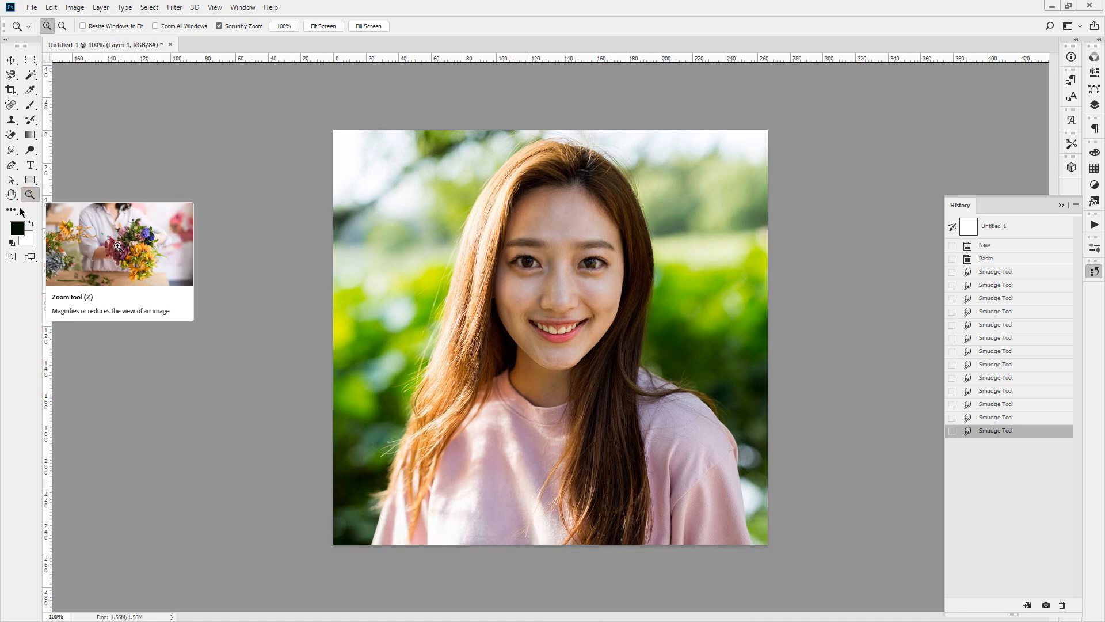
{"action": "left_click", "coordinate": [1005, 261]}
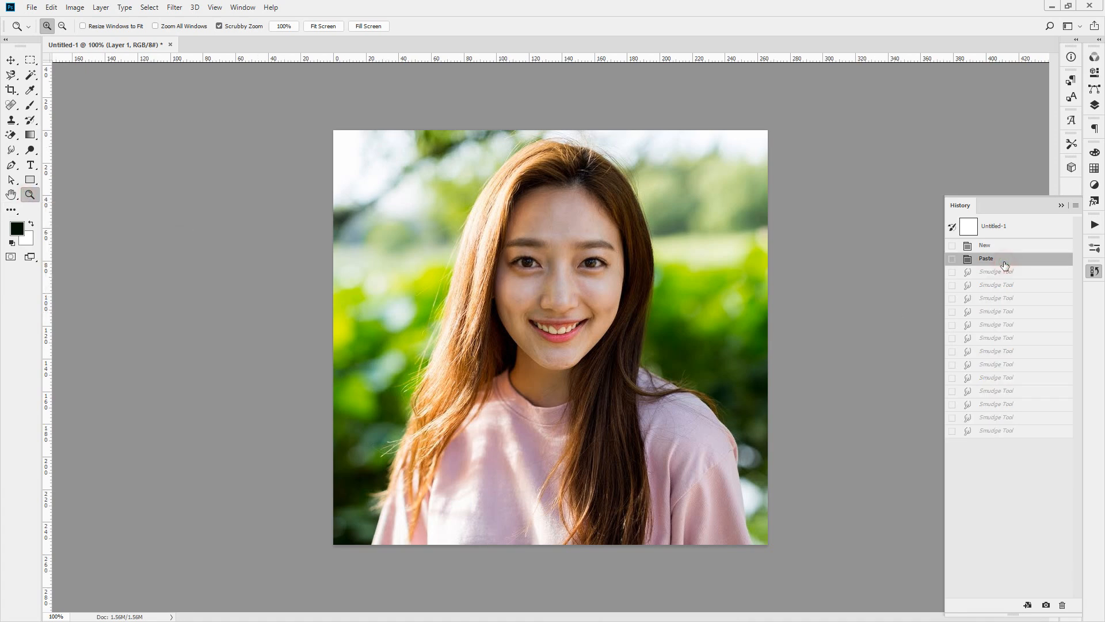
{"action": "left_click", "coordinate": [1002, 433]}
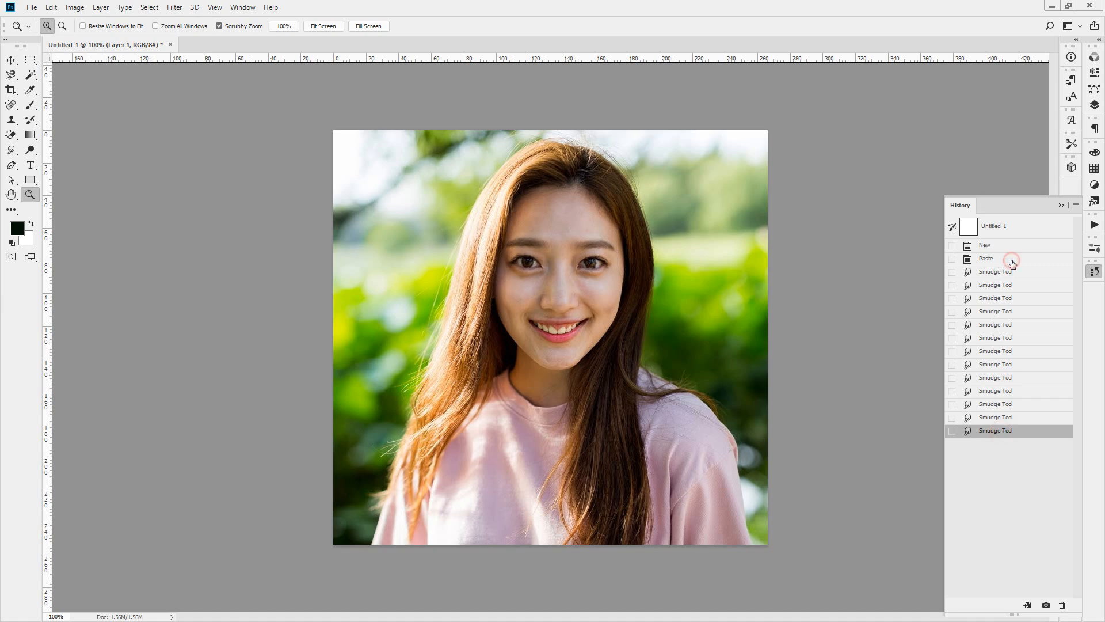
{"action": "left_click", "coordinate": [1010, 260]}
{"action": "left_click", "coordinate": [986, 432]}
{"action": "left_click", "coordinate": [987, 263]}
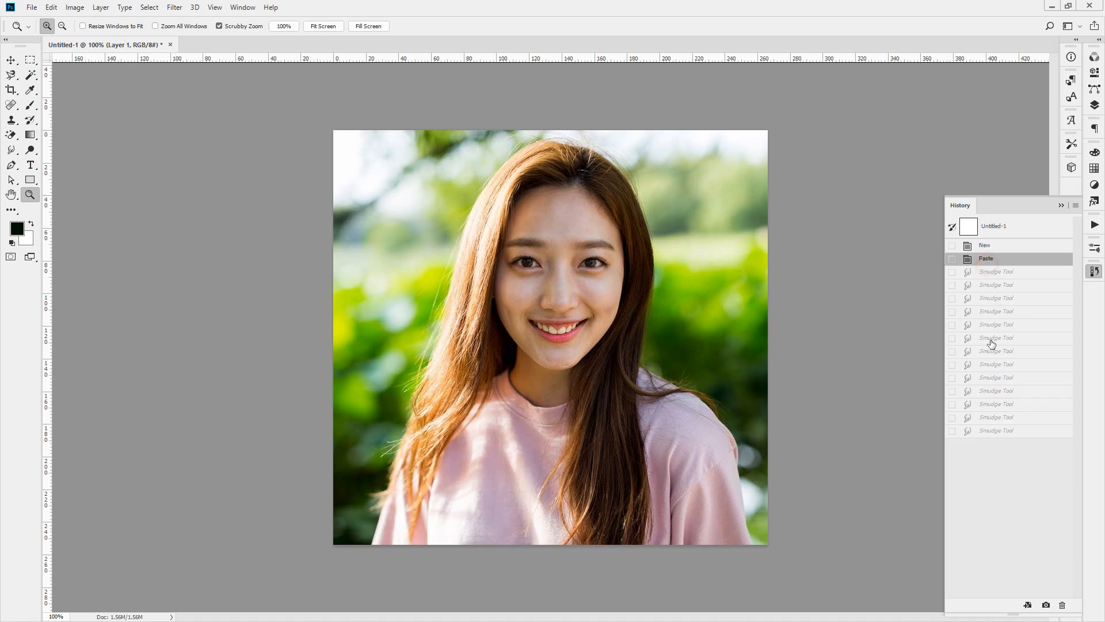
{"action": "left_click", "coordinate": [994, 433]}
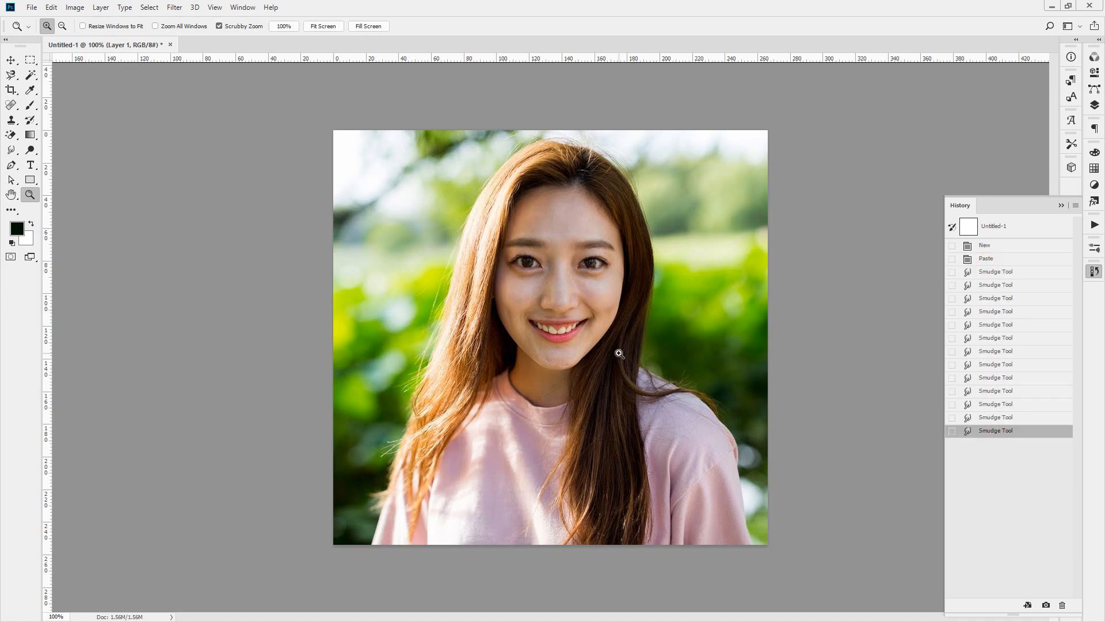
{"action": "left_click", "coordinate": [993, 259]}
Reshape the cheek and jaw edge on the image's right side using the Smudge tool with an 80 px brush at 100% strength.
{"action": "left_click_drag", "start_coordinate": [575, 288], "coordinate": [691, 360]}
{"action": "left_click_drag", "start_coordinate": [616, 307], "coordinate": [506, 297]}
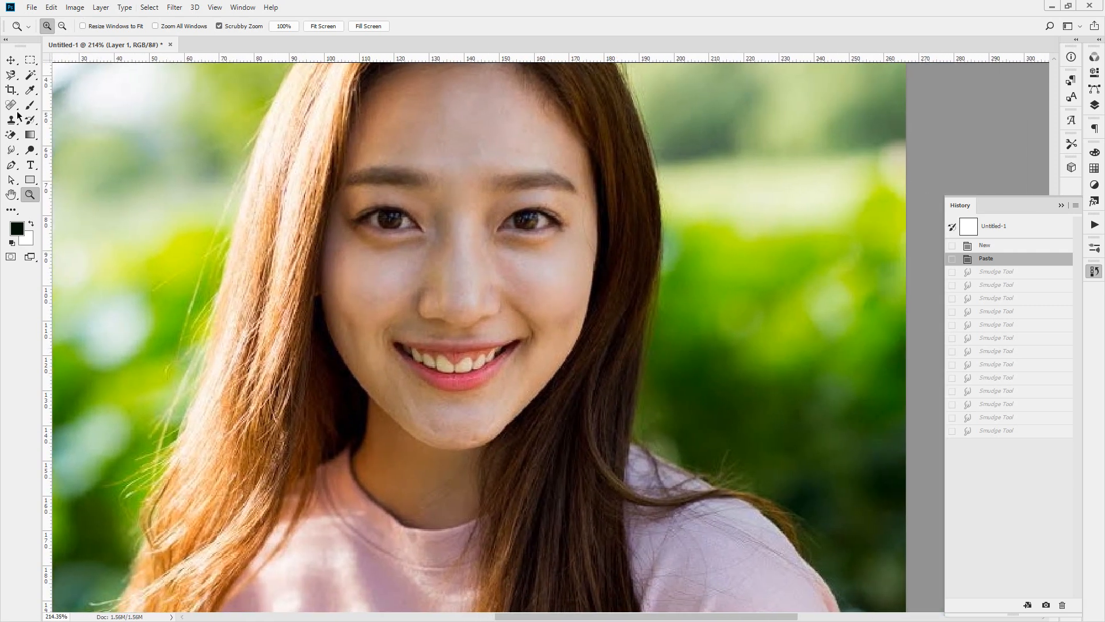
{"action": "left_click", "coordinate": [11, 150]}
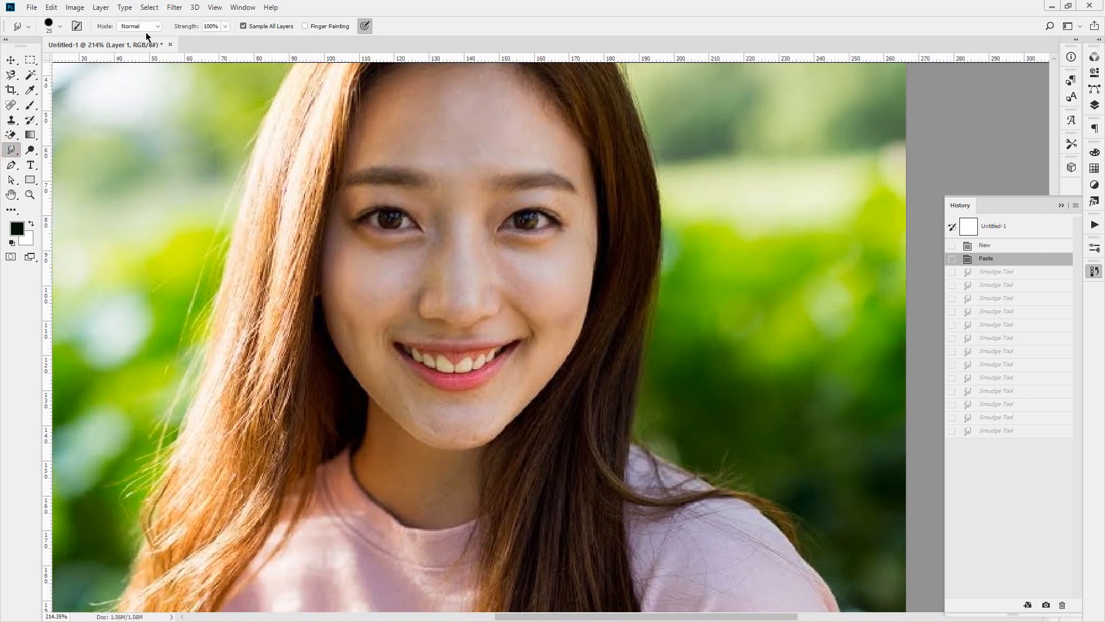
{"action": "left_click", "coordinate": [59, 26]}
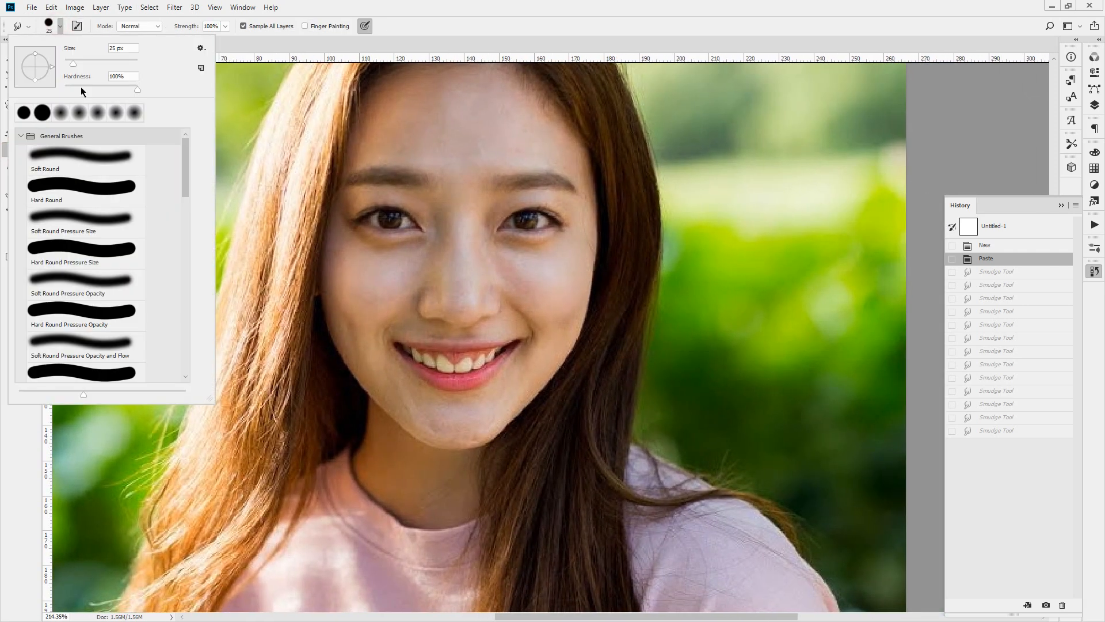
{"action": "left_click", "coordinate": [93, 60]}
{"action": "left_click", "coordinate": [625, 21]}
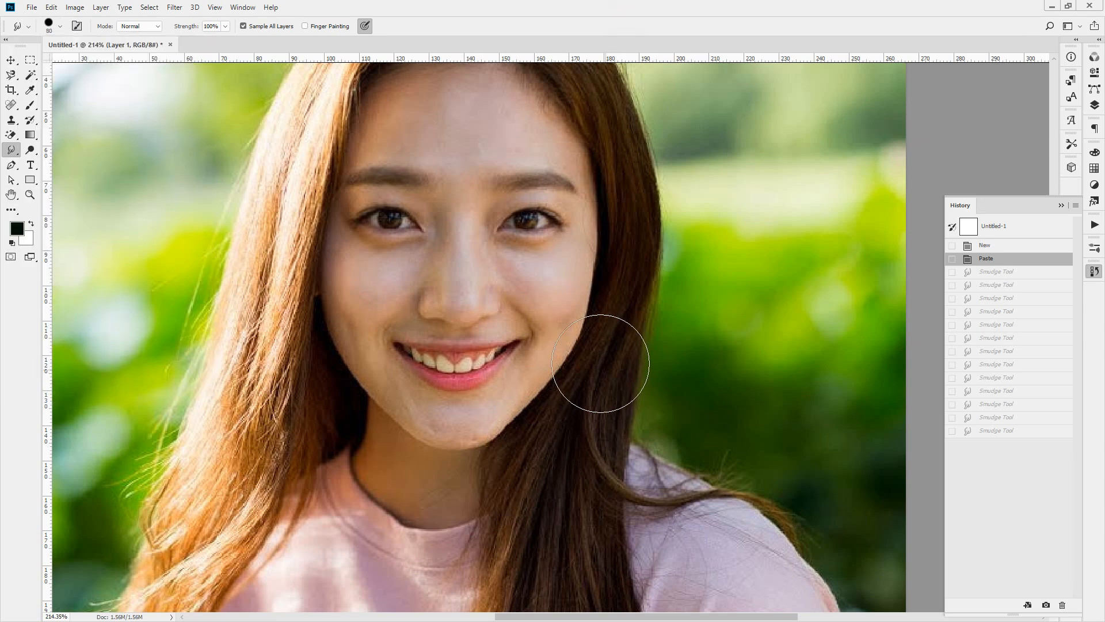
{"action": "left_click_drag", "start_coordinate": [585, 363], "coordinate": [587, 360]}
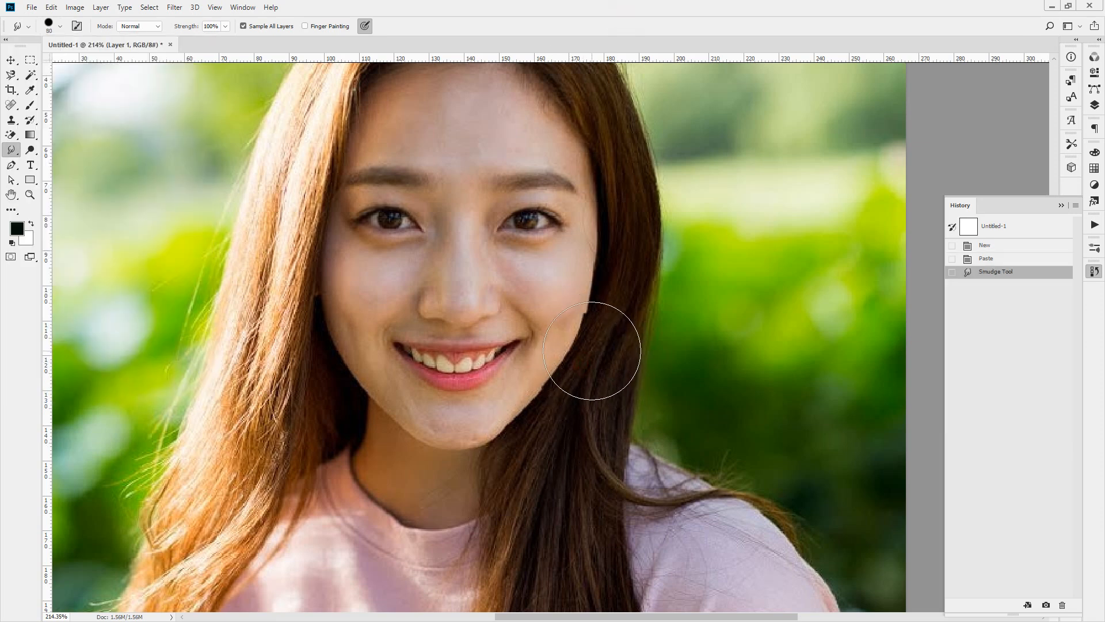
{"action": "left_click_drag", "start_coordinate": [611, 285], "coordinate": [616, 266]}
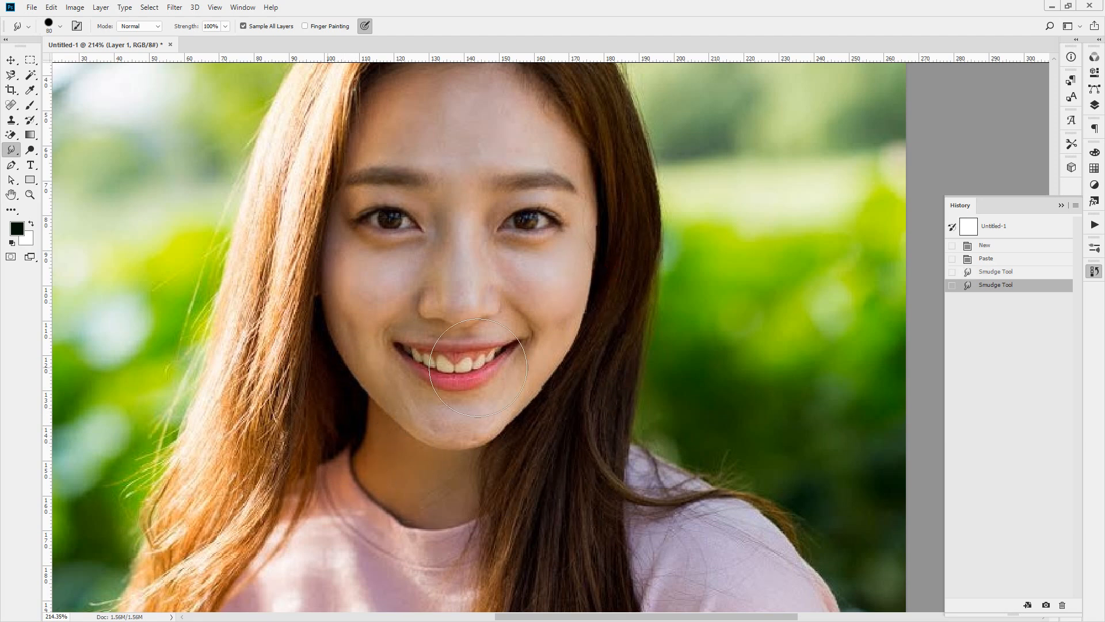
Compare the reshaped cheek with the pasted original by alternating history states, ending on the last smudge stroke.
{"action": "left_click", "coordinate": [1011, 264]}
{"action": "left_click", "coordinate": [1005, 287]}
{"action": "left_click", "coordinate": [1009, 263]}
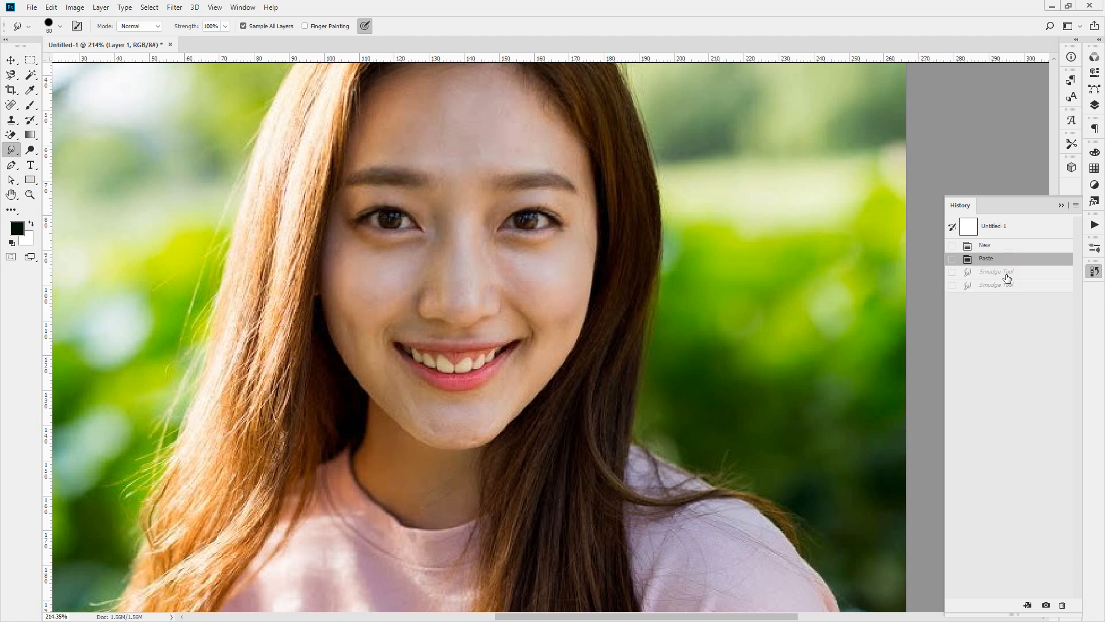
{"action": "left_click", "coordinate": [1007, 287]}
{"action": "left_click", "coordinate": [1007, 262]}
{"action": "left_click", "coordinate": [1007, 289]}
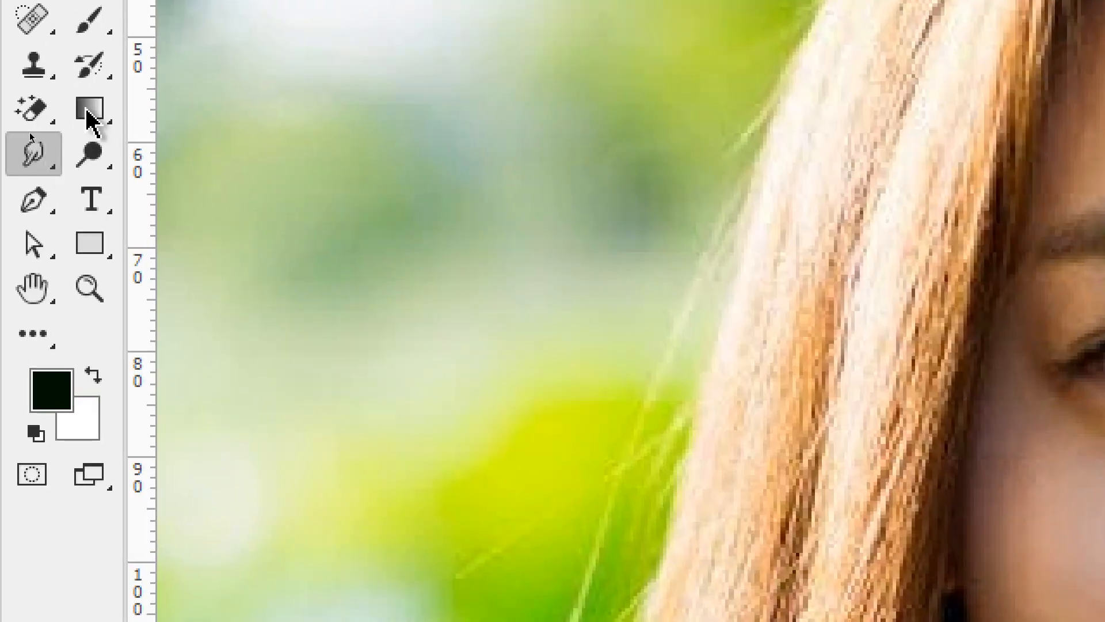
Activate the Gradient tool and look at the other tools in its group.
{"action": "left_click", "coordinate": [90, 111]}
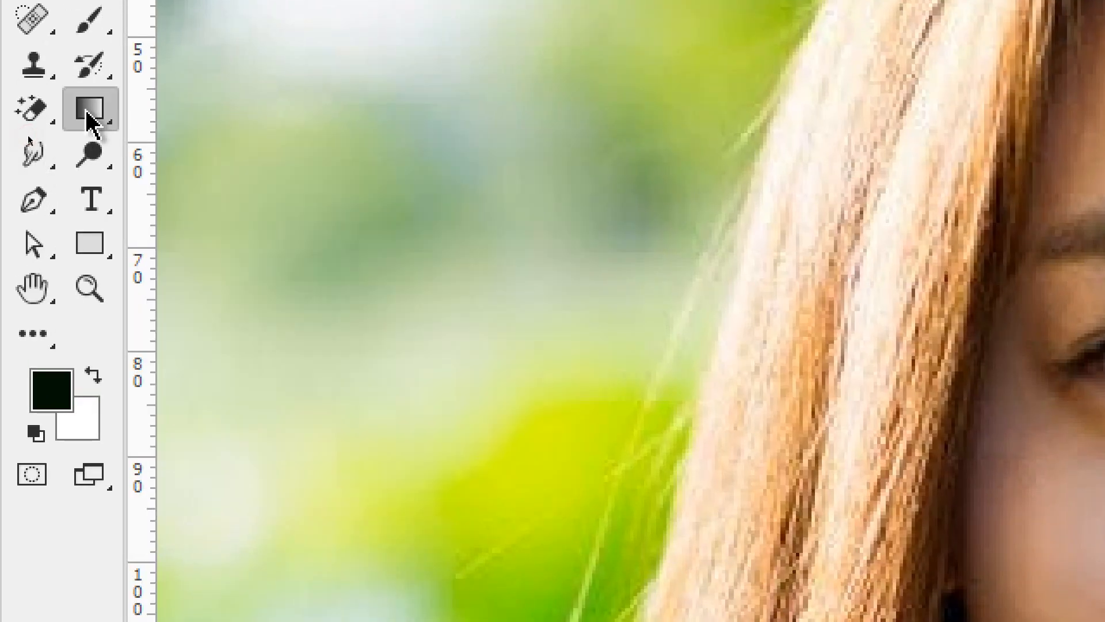
{"action": "right_click", "coordinate": [85, 115]}
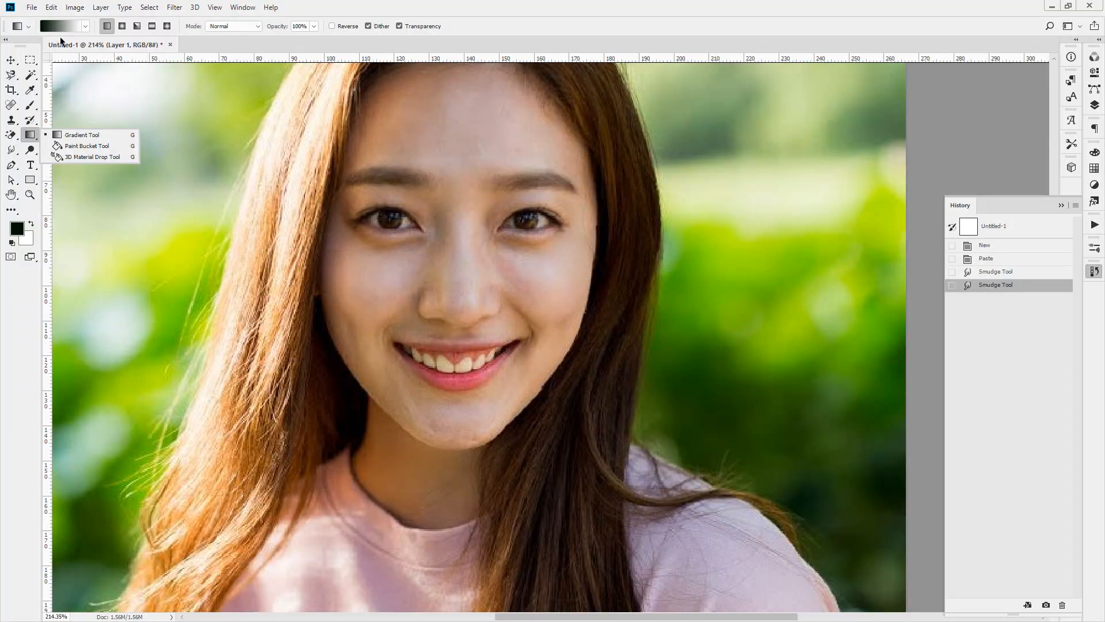
{"action": "mouse_move", "coordinate": [53, 57]}
{"action": "left_mouse_down"}
{"action": "mouse_move", "coordinate": [41, 4]}
{"action": "mouse_move", "coordinate": [84, 18]}
{"action": "mouse_move", "coordinate": [87, 42]}
{"action": "mouse_move", "coordinate": [23, 36]}
{"action": "left_mouse_up"}
{"action": "key", "text": "Escape"}
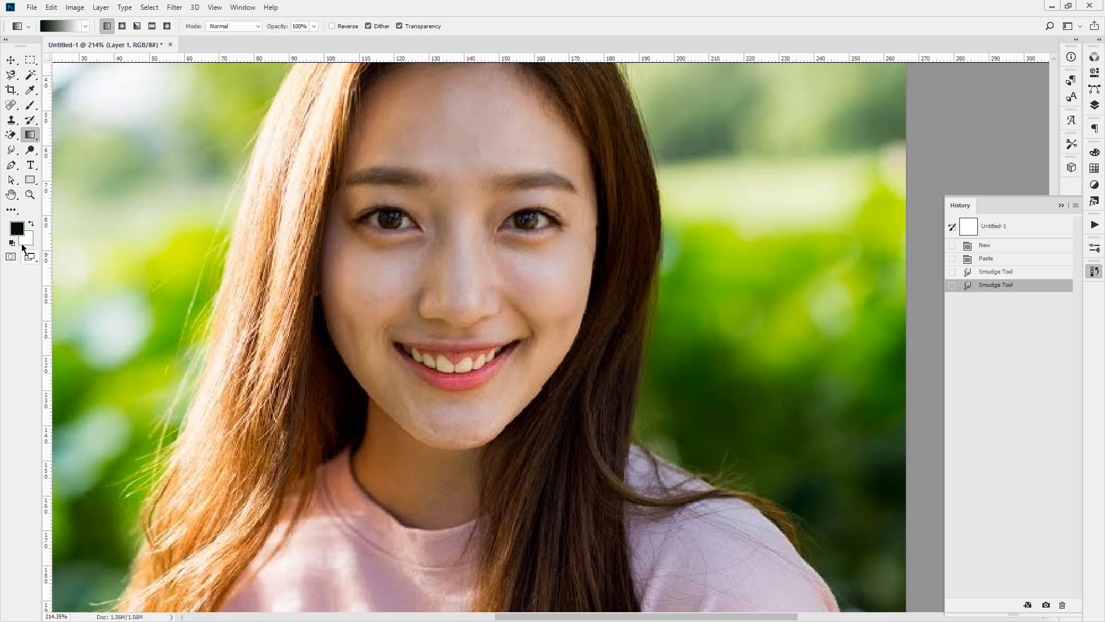
Return to 100% zoom, hide the portrait layer (Layer 1) and make the white Background layer active.
{"action": "left_click", "coordinate": [23, 196]}
{"action": "double_click", "coordinate": [23, 196]}
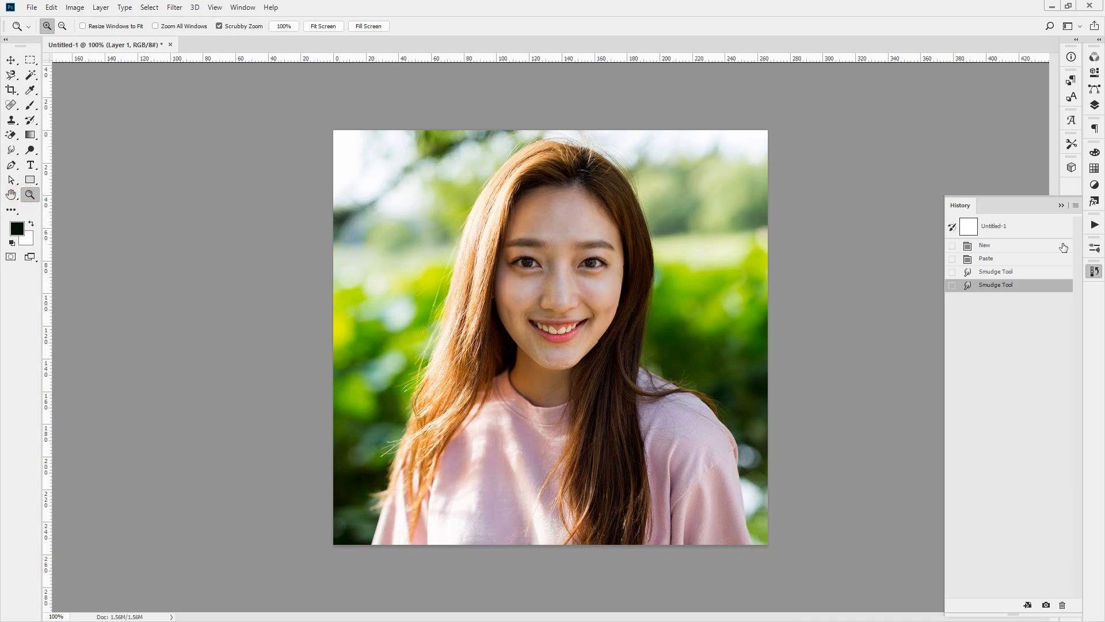
{"action": "left_click", "coordinate": [1062, 201]}
{"action": "left_click", "coordinate": [1095, 104]}
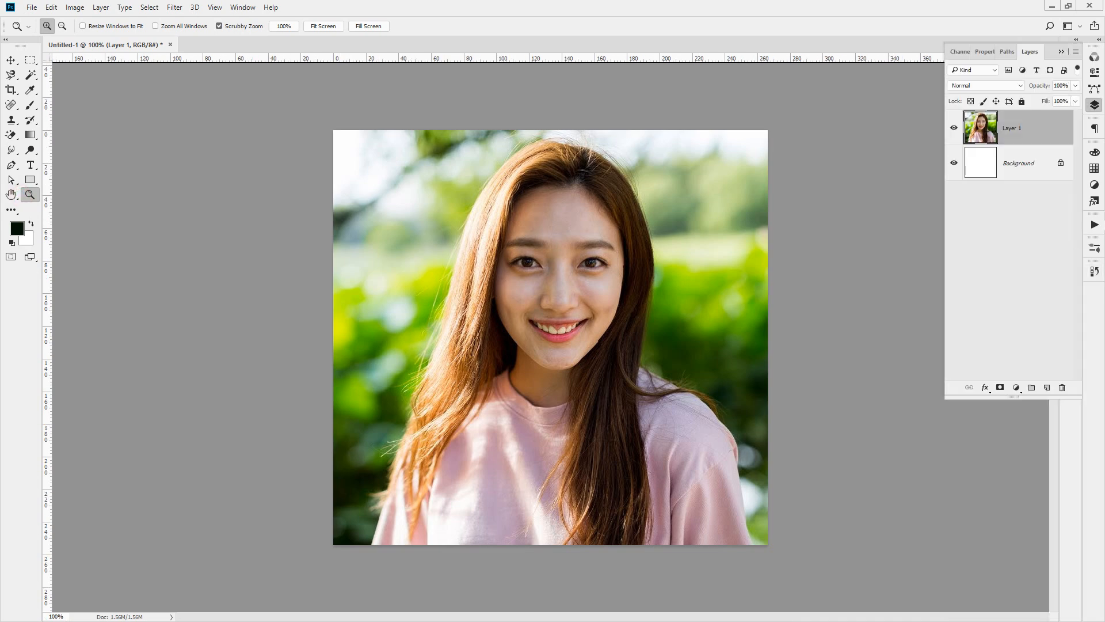
{"action": "left_click", "coordinate": [954, 128]}
{"action": "left_click", "coordinate": [1018, 163]}
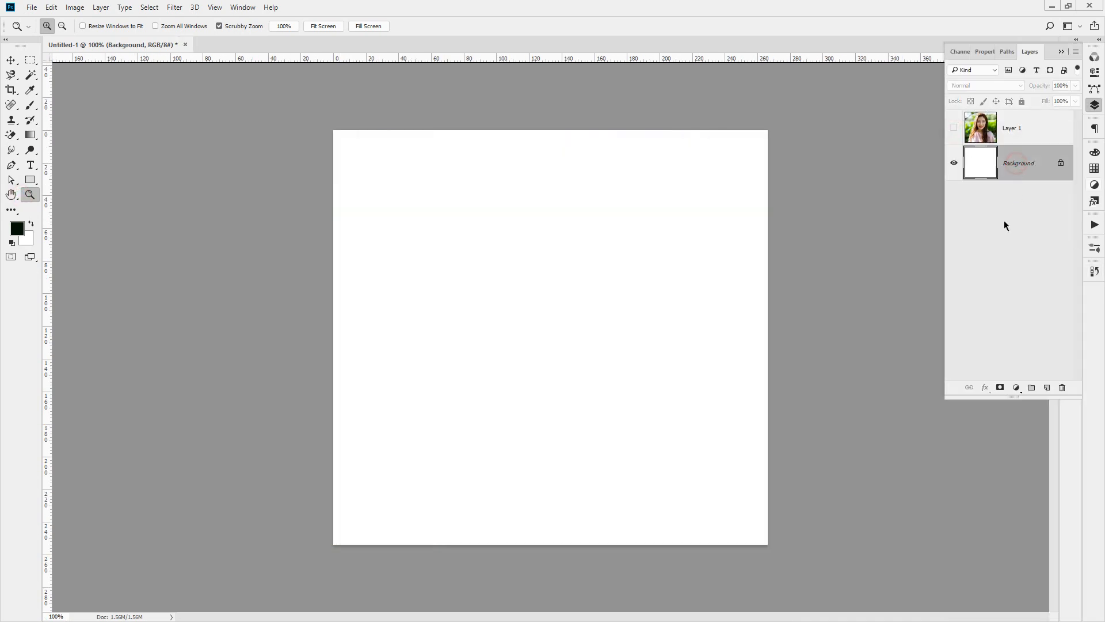
Try vertical linear gradients of different lengths and directions on the Background with the Gradient tool, and undo them.
{"action": "left_click", "coordinate": [31, 136]}
{"action": "left_click_drag", "start_coordinate": [557, 165], "coordinate": [557, 433]}
{"action": "mouse_move", "coordinate": [575, 180]}
{"action": "left_mouse_down"}
{"action": "mouse_move", "coordinate": [544, 174]}
{"action": "mouse_move", "coordinate": [573, 195]}
{"action": "left_mouse_up"}
{"action": "left_click_drag", "start_coordinate": [550, 399], "coordinate": [572, 431]}
{"action": "key", "text": "ctrl+z"}
{"action": "left_click_drag", "start_coordinate": [560, 468], "coordinate": [568, 190]}
{"action": "key", "text": "ctrl+z"}
Try linear gradients at different angles across the Background, including diagonals, undoing each one.
{"action": "left_click_drag", "start_coordinate": [425, 445], "coordinate": [693, 202]}
{"action": "key", "text": "ctrl+z"}
{"action": "left_click_drag", "start_coordinate": [688, 437], "coordinate": [591, 406]}
{"action": "key", "text": "ctrl+z"}
{"action": "left_click_drag", "start_coordinate": [619, 364], "coordinate": [619, 364]}
{"action": "key", "text": "ctrl+z"}
{"action": "left_click_drag", "start_coordinate": [639, 190], "coordinate": [428, 410]}
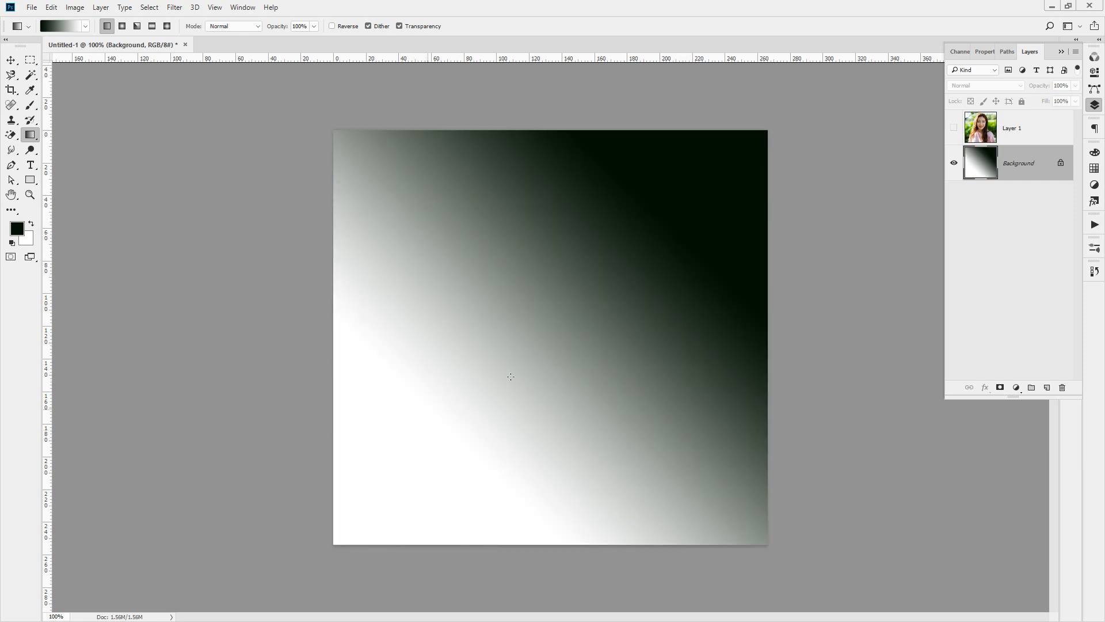
{"action": "key", "text": "ctrl+z"}
Fill the Background with a linear gradient running from dark at the lower part up to white, and undo it.
{"action": "left_click_drag", "start_coordinate": [555, 432], "coordinate": [569, 183]}
{"action": "mouse_move", "coordinate": [578, 488]}
{"action": "left_mouse_down"}
{"action": "mouse_move", "coordinate": [542, 188]}
{"action": "mouse_move", "coordinate": [515, 207]}
{"action": "mouse_move", "coordinate": [555, 195]}
{"action": "mouse_move", "coordinate": [578, 203]}
{"action": "left_mouse_up"}
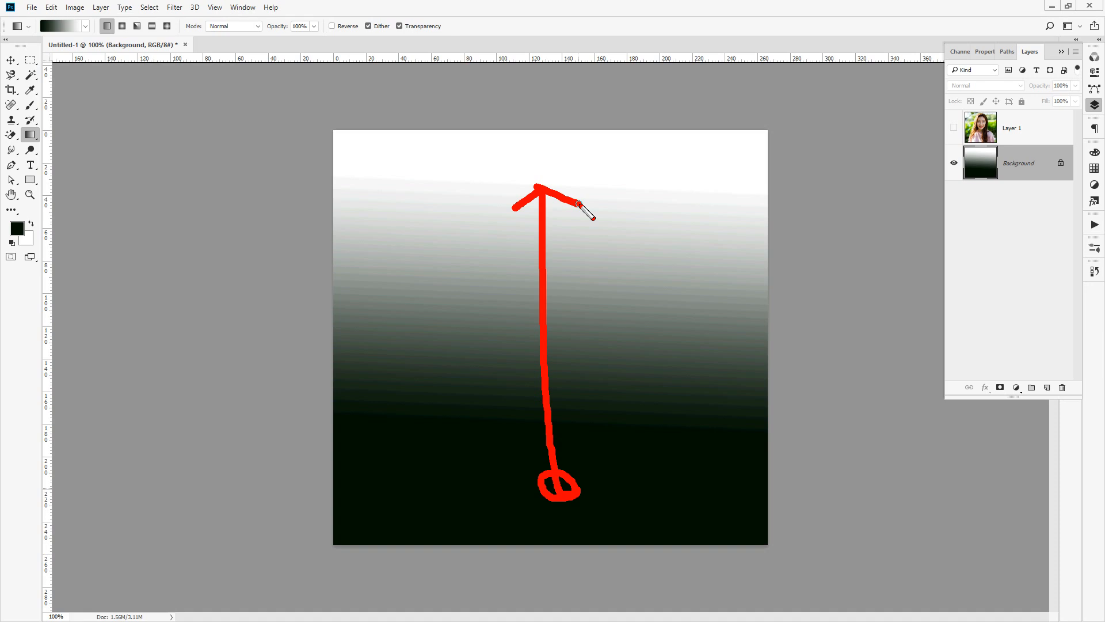
{"action": "key", "text": "Escape"}
{"action": "key", "text": "ctrl+z"}
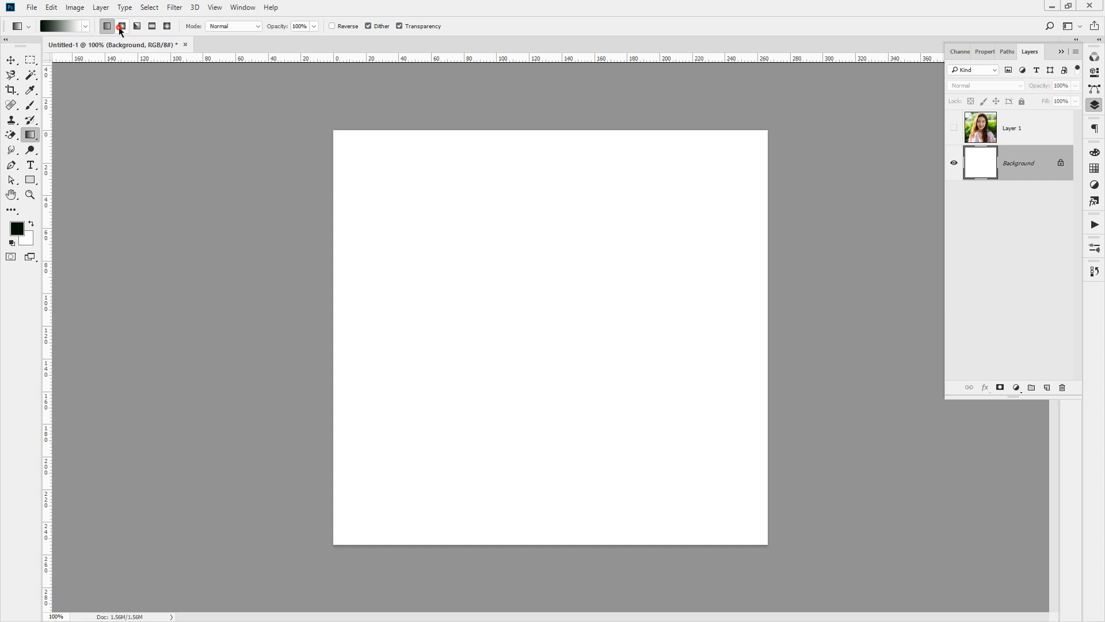
Try radial gradients on the Background and undo them.
{"action": "left_click", "coordinate": [121, 29]}
{"action": "mouse_move", "coordinate": [518, 370]}
{"action": "left_mouse_down"}
{"action": "mouse_move", "coordinate": [594, 214]}
{"action": "mouse_move", "coordinate": [457, 459]}
{"action": "mouse_move", "coordinate": [478, 388]}
{"action": "mouse_move", "coordinate": [479, 271]}
{"action": "left_mouse_up"}
{"action": "key", "text": "ctrl+z"}
{"action": "key", "text": "ctrl+z"}
{"action": "key", "text": "ctrl+z"}
Try an angle gradient sweeping around a point in the middle of the Background, and undo it.
{"action": "left_click", "coordinate": [137, 27]}
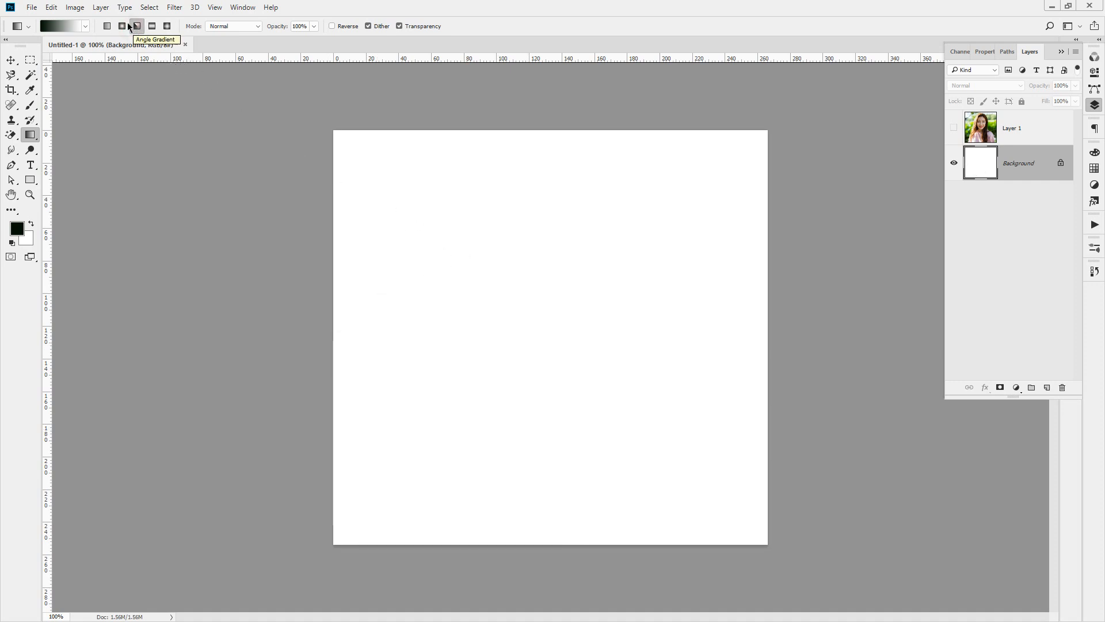
{"action": "mouse_move", "coordinate": [617, 329]}
{"action": "left_mouse_down"}
{"action": "mouse_move", "coordinate": [615, 227]}
{"action": "mouse_move", "coordinate": [733, 434]}
{"action": "mouse_move", "coordinate": [481, 238]}
{"action": "mouse_move", "coordinate": [563, 243]}
{"action": "left_mouse_up"}
{"action": "mouse_move", "coordinate": [536, 203]}
{"action": "left_mouse_down"}
{"action": "mouse_move", "coordinate": [567, 260]}
{"action": "mouse_move", "coordinate": [518, 307]}
{"action": "left_mouse_up"}
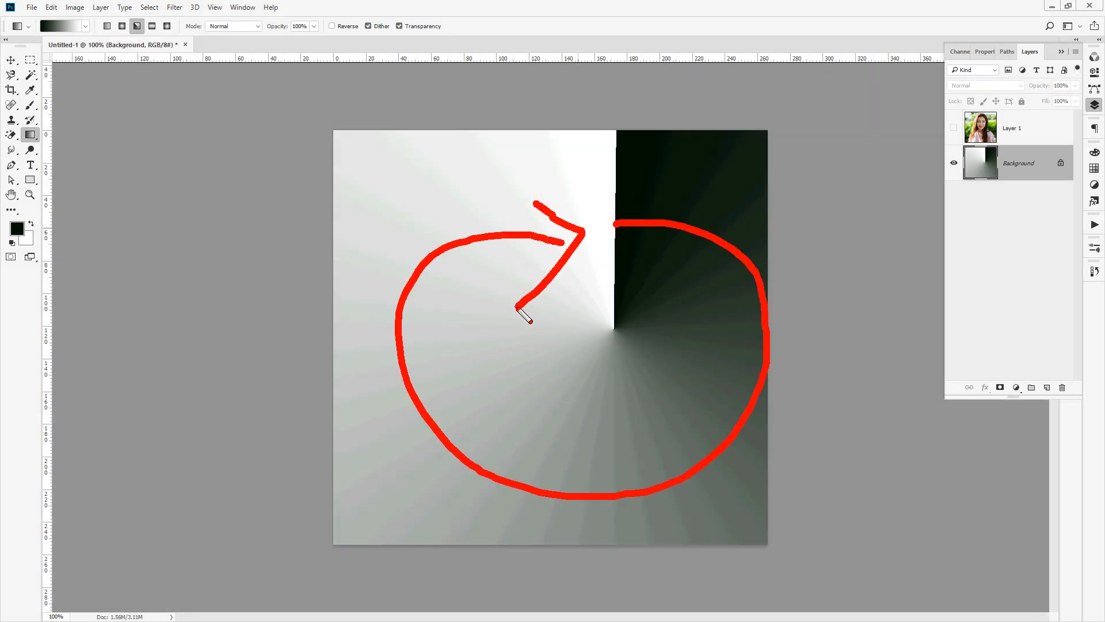
{"action": "key", "text": "Escape"}
{"action": "key", "text": "ctrl+z"}
Try reflected gradients of different lengths and directions on the Background, undoing each one.
{"action": "left_click", "coordinate": [153, 27]}
{"action": "left_click_drag", "start_coordinate": [432, 178], "coordinate": [448, 461]}
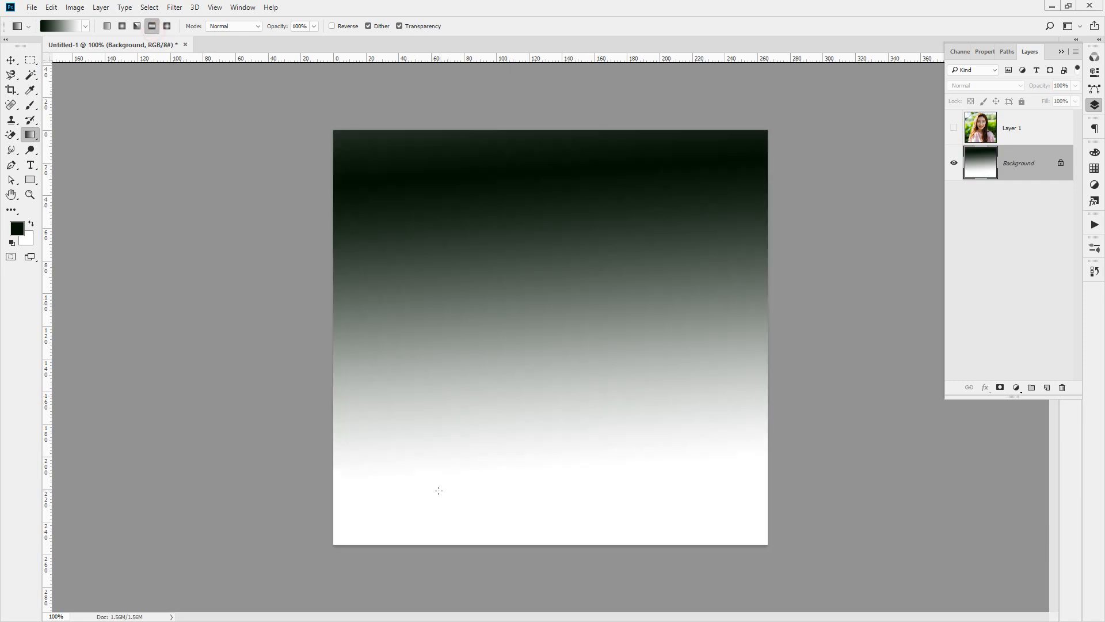
{"action": "key", "text": "ctrl+z"}
{"action": "left_click_drag", "start_coordinate": [444, 239], "coordinate": [494, 292]}
{"action": "key", "text": "ctrl+z"}
{"action": "mouse_move", "coordinate": [580, 466]}
{"action": "left_mouse_down"}
{"action": "mouse_move", "coordinate": [647, 367]}
{"action": "mouse_move", "coordinate": [575, 321]}
{"action": "mouse_move", "coordinate": [602, 311]}
{"action": "mouse_move", "coordinate": [576, 334]}
{"action": "left_mouse_up"}
{"action": "key", "text": "Escape"}
{"action": "key", "text": "ctrl+z"}
Try diamond gradients at several places and rotations on the Background, undoing each one.
{"action": "left_click", "coordinate": [167, 26]}
{"action": "left_click_drag", "start_coordinate": [479, 402], "coordinate": [557, 283]}
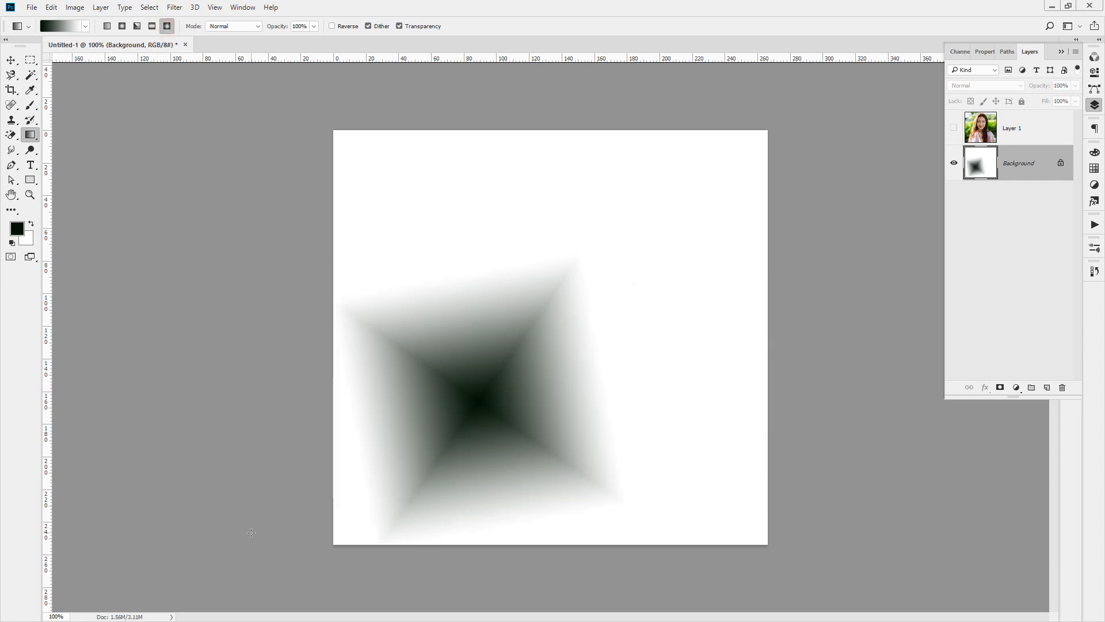
{"action": "key", "text": "ctrl+z"}
{"action": "left_click_drag", "start_coordinate": [605, 231], "coordinate": [517, 345]}
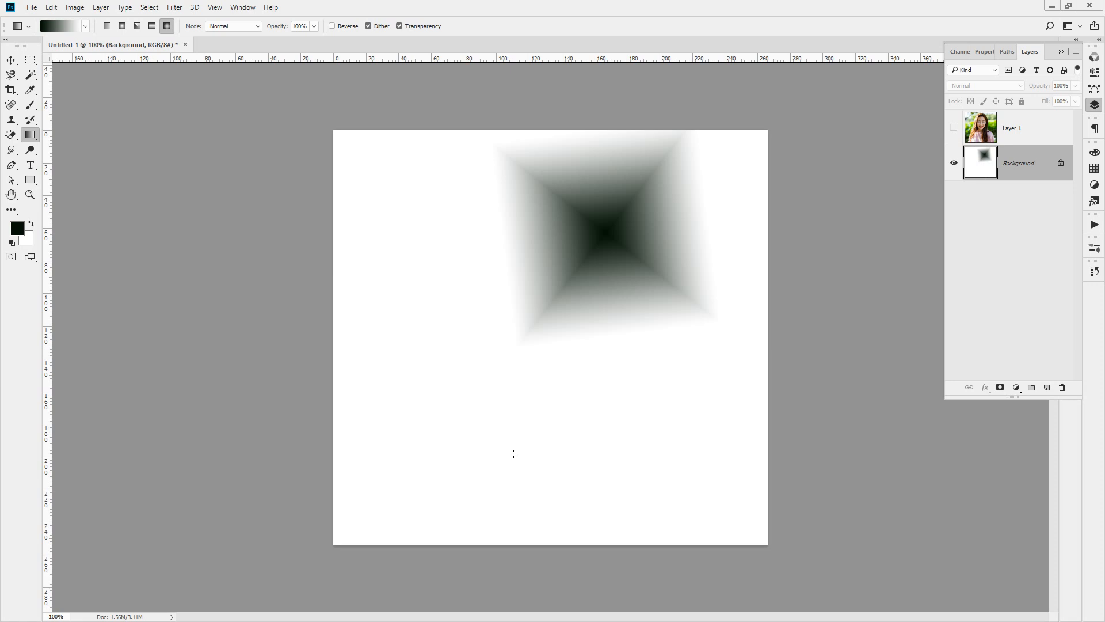
{"action": "left_click_drag", "start_coordinate": [514, 454], "coordinate": [395, 362]}
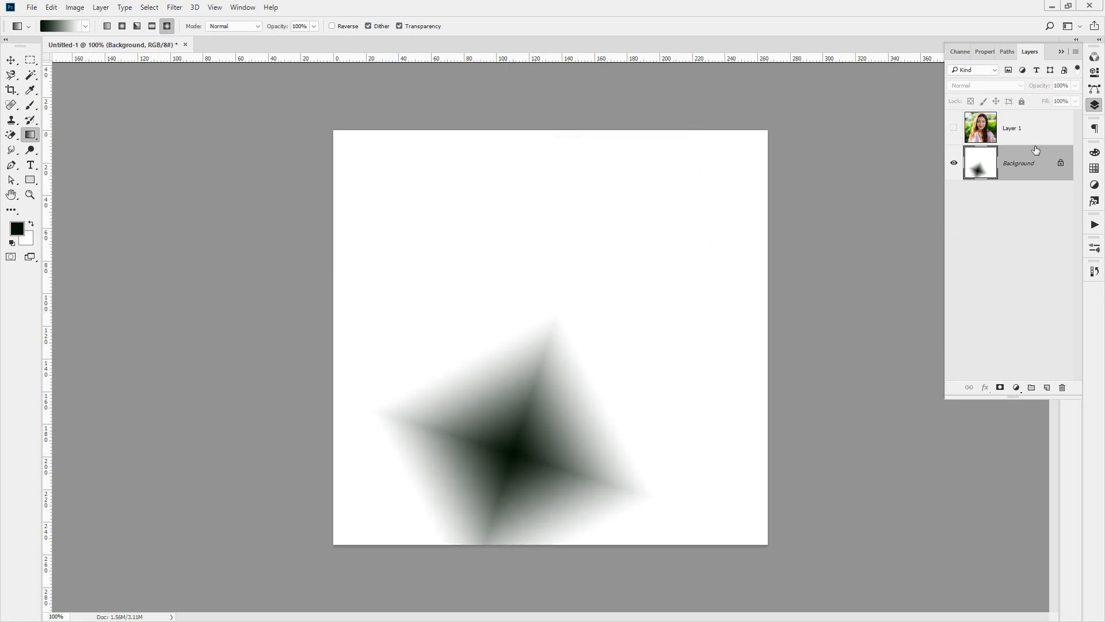
{"action": "key", "text": "ctrl+z"}
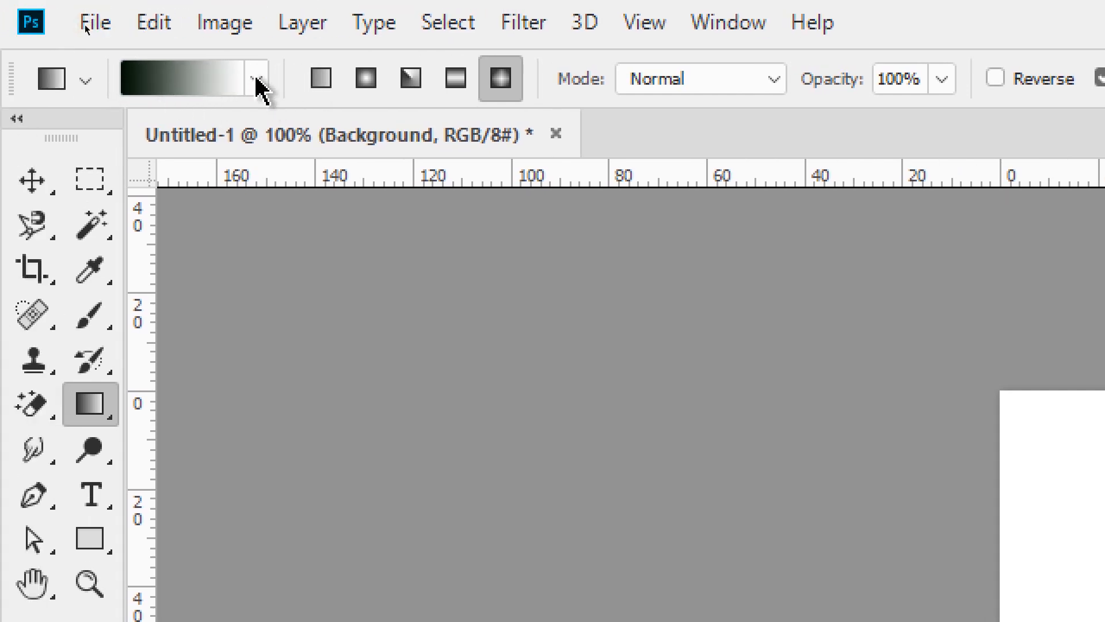
Set the foreground colour to red #c71111 and swap it with the white background colour.
{"action": "left_click", "coordinate": [256, 81]}
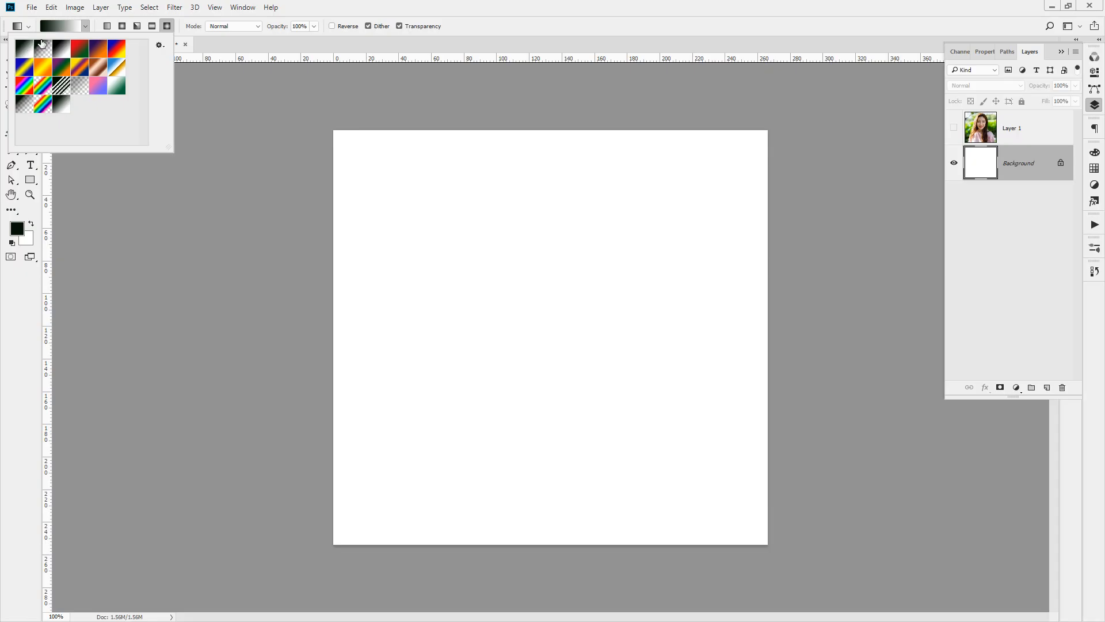
{"action": "double_click", "coordinate": [72, 154]}
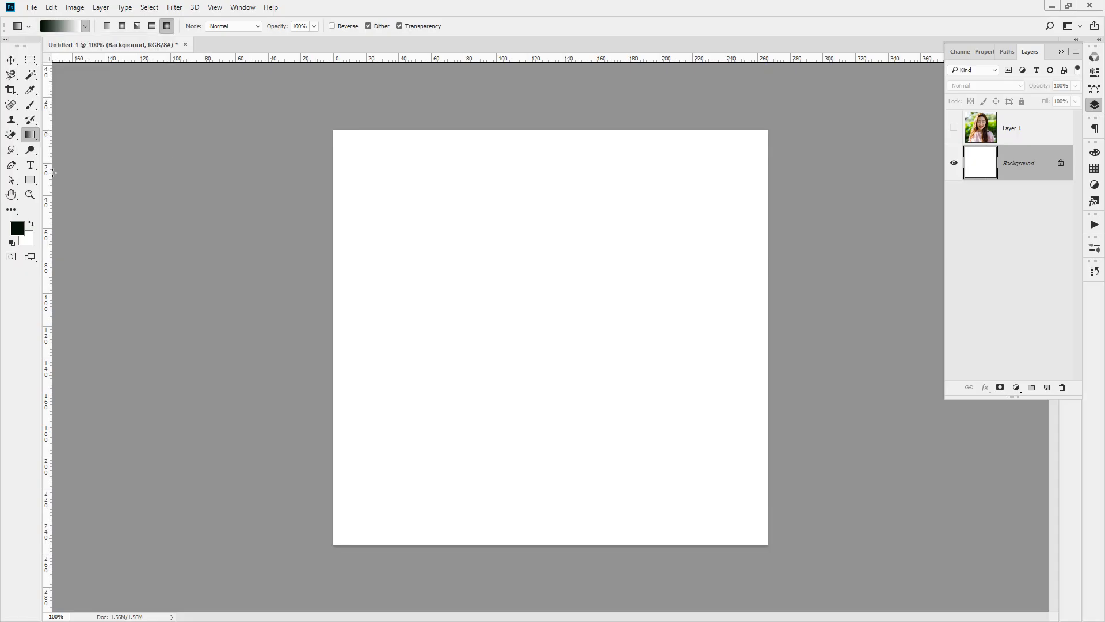
{"action": "left_click", "coordinate": [18, 230]}
{"action": "left_click_drag", "start_coordinate": [502, 357], "coordinate": [506, 367]}
{"action": "left_click", "coordinate": [476, 252]}
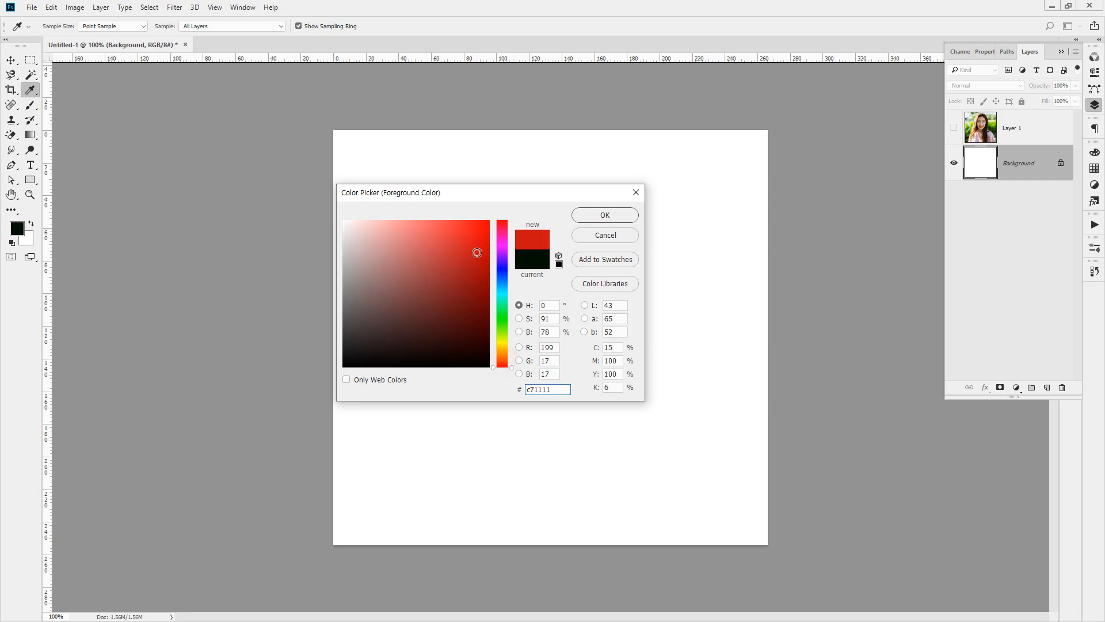
{"action": "left_click", "coordinate": [605, 215]}
{"action": "left_click", "coordinate": [32, 224]}
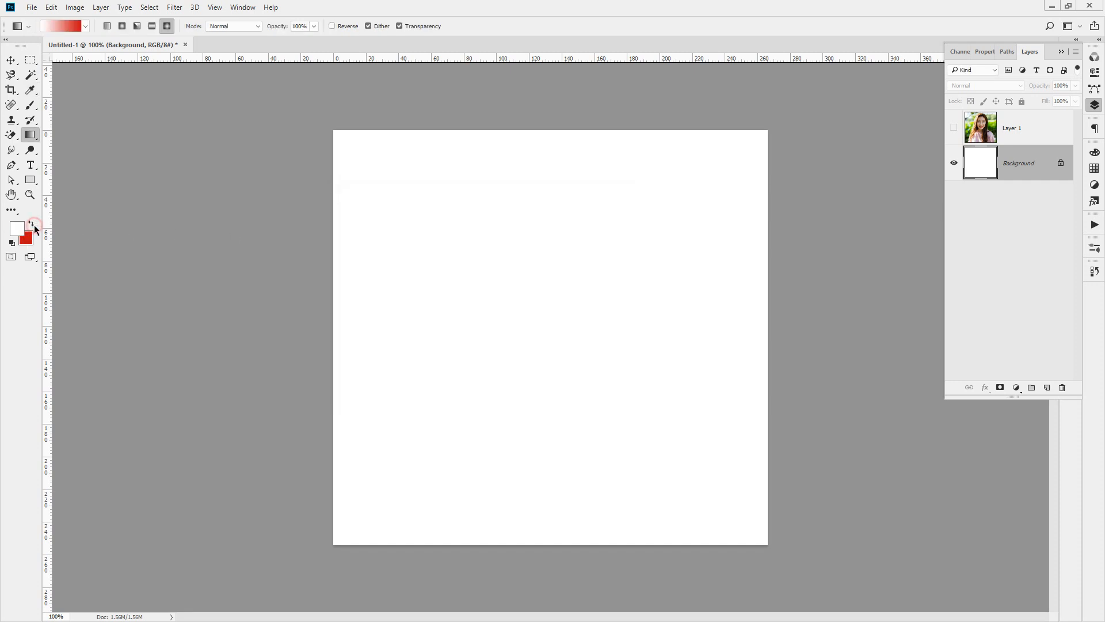
Change the background colour to a brighter, more saturated red.
{"action": "left_click", "coordinate": [26, 240]}
{"action": "left_click", "coordinate": [414, 342]}
{"action": "left_click", "coordinate": [486, 223]}
{"action": "left_click", "coordinate": [605, 214]}
Make a tall elliptical selection near the canvas centre and set the Gradient tool to the Radial style.
{"action": "left_click_drag", "start_coordinate": [29, 59], "coordinate": [80, 71]}
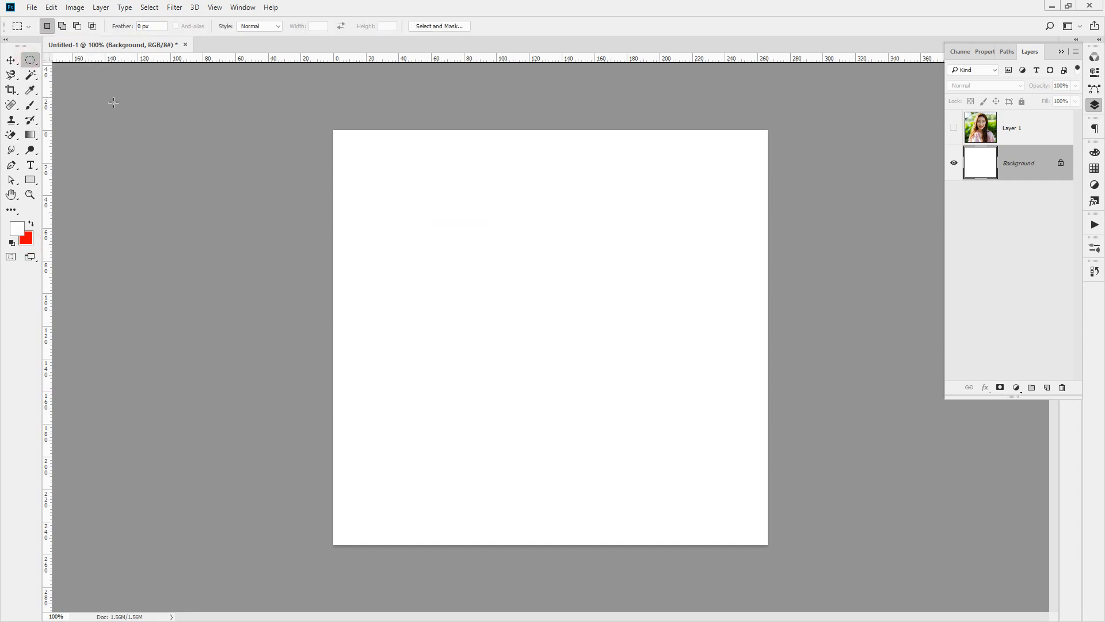
{"action": "left_click_drag", "start_coordinate": [409, 190], "coordinate": [636, 480]}
{"action": "left_click", "coordinate": [30, 135]}
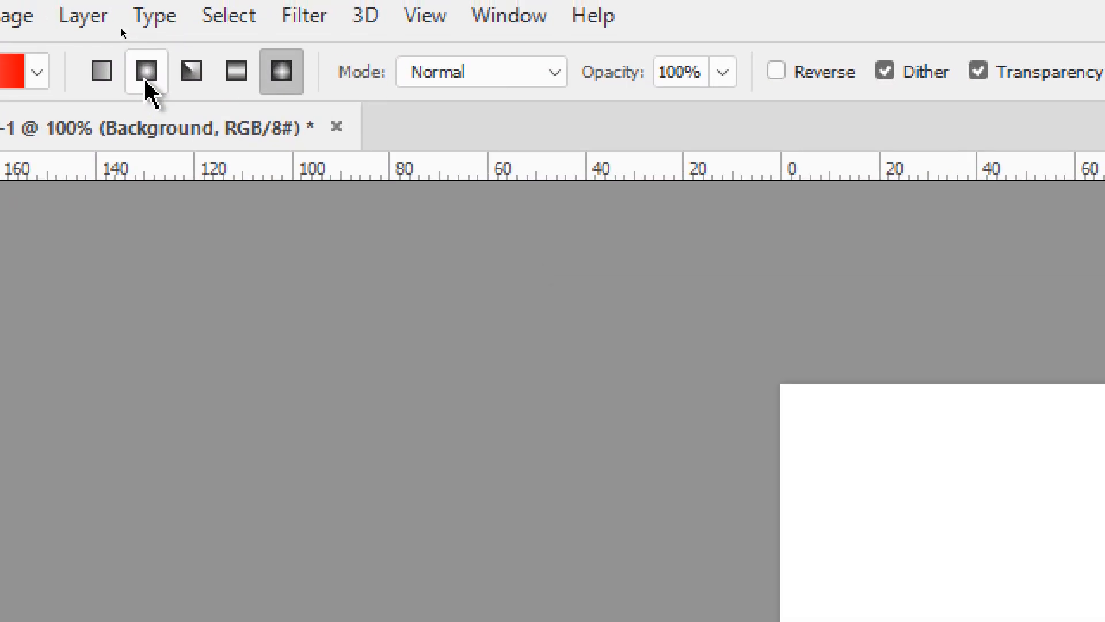
{"action": "left_click", "coordinate": [141, 50]}
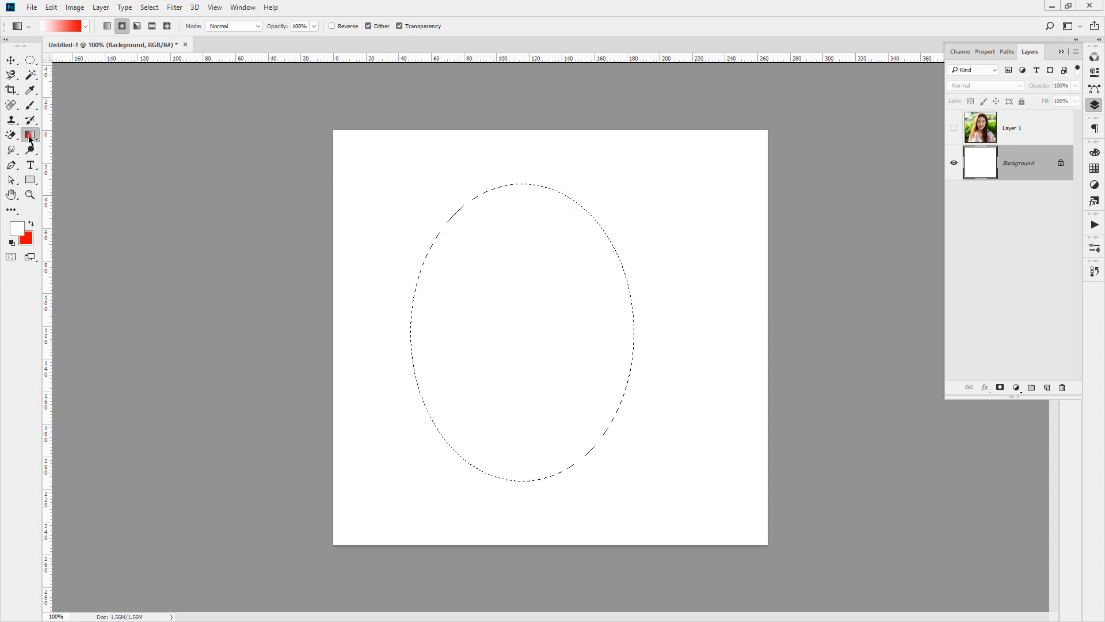
Shade the ellipse with a short and a longer white-to-red radial gradient starting from its upper left area, undoing each one.
{"action": "left_click_drag", "start_coordinate": [493, 258], "coordinate": [515, 329]}
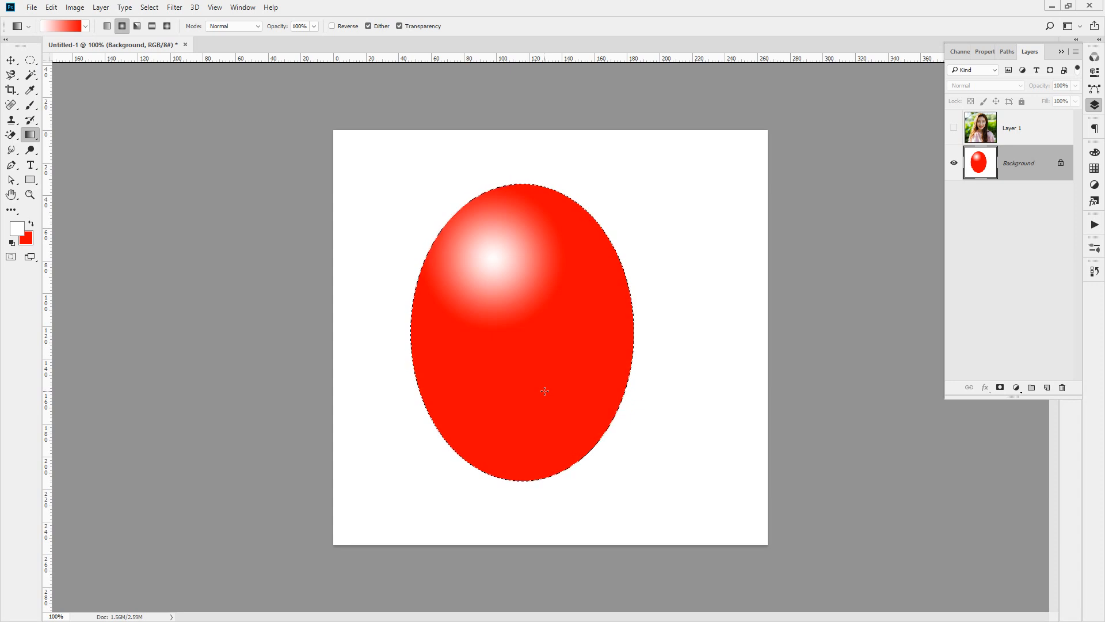
{"action": "key", "text": "ctrl+z"}
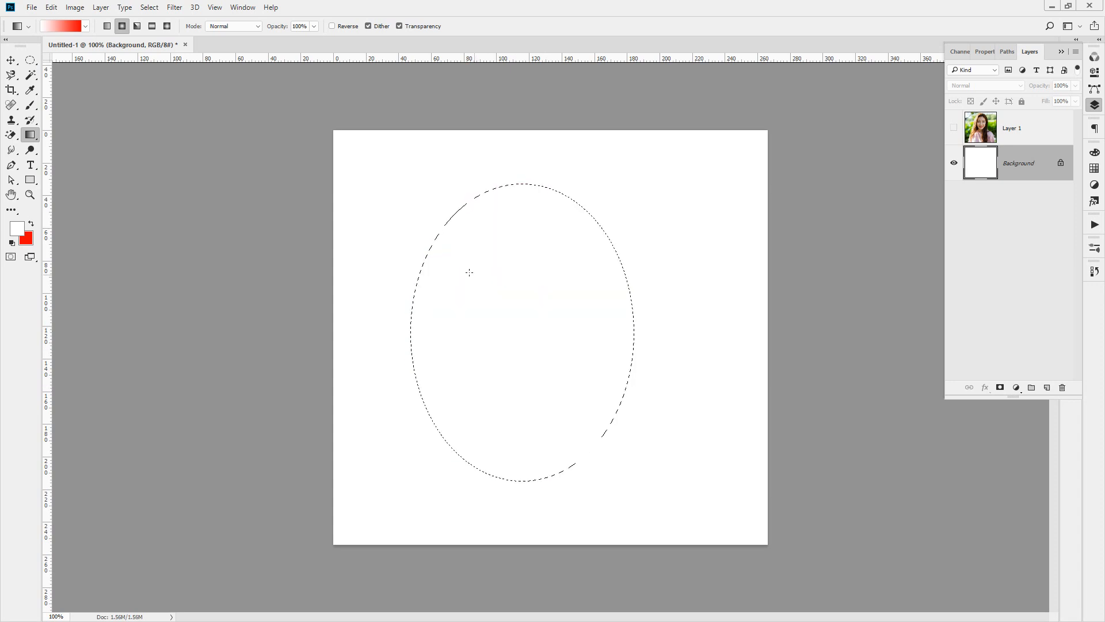
{"action": "left_click_drag", "start_coordinate": [487, 265], "coordinate": [560, 465]}
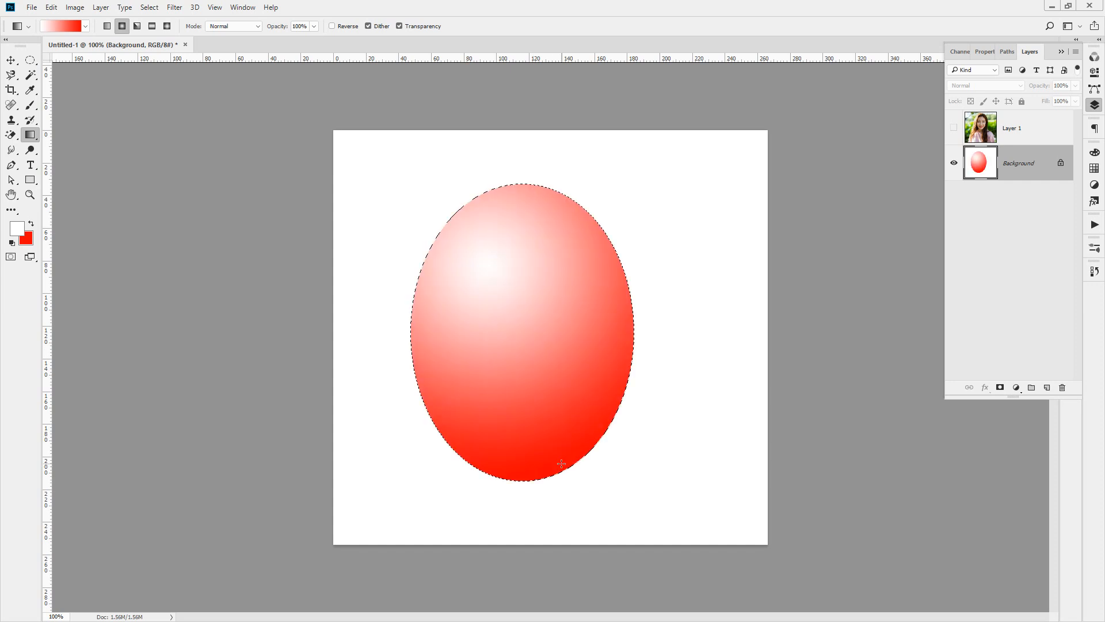
{"action": "mouse_move", "coordinate": [377, 130]}
{"action": "left_mouse_down"}
{"action": "mouse_move", "coordinate": [432, 192]}
{"action": "mouse_move", "coordinate": [400, 202]}
{"action": "left_mouse_up"}
{"action": "mouse_move", "coordinate": [502, 300]}
{"action": "left_mouse_down"}
{"action": "mouse_move", "coordinate": [462, 280]}
{"action": "mouse_move", "coordinate": [521, 233]}
{"action": "mouse_move", "coordinate": [532, 301]}
{"action": "mouse_move", "coordinate": [472, 314]}
{"action": "left_mouse_up"}
{"action": "left_click_drag", "start_coordinate": [557, 311], "coordinate": [547, 358]}
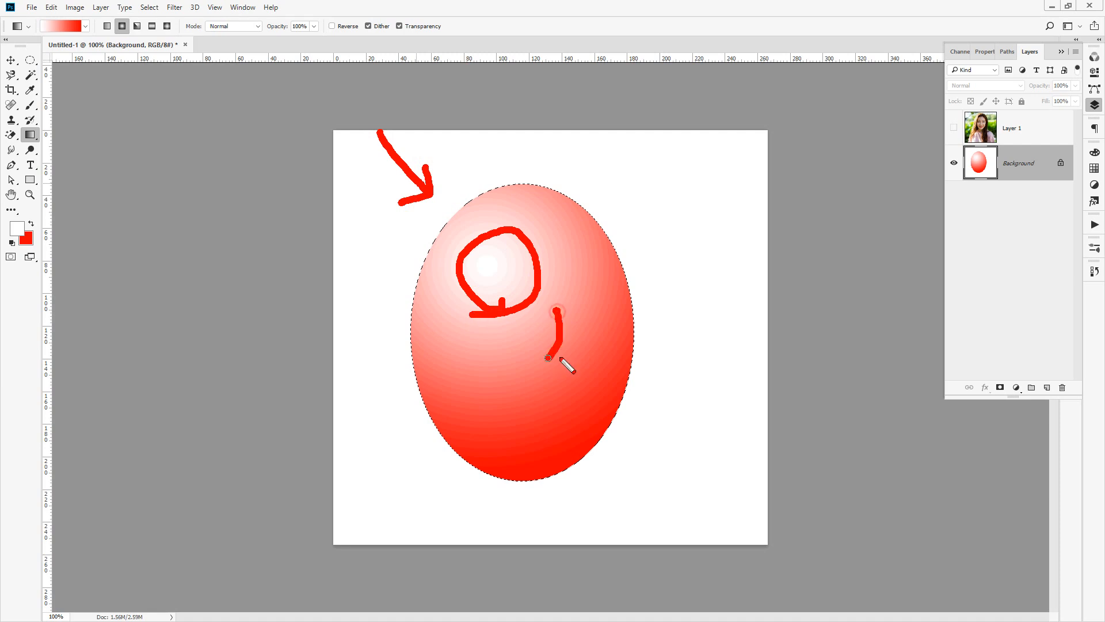
{"action": "key", "text": "Escape"}
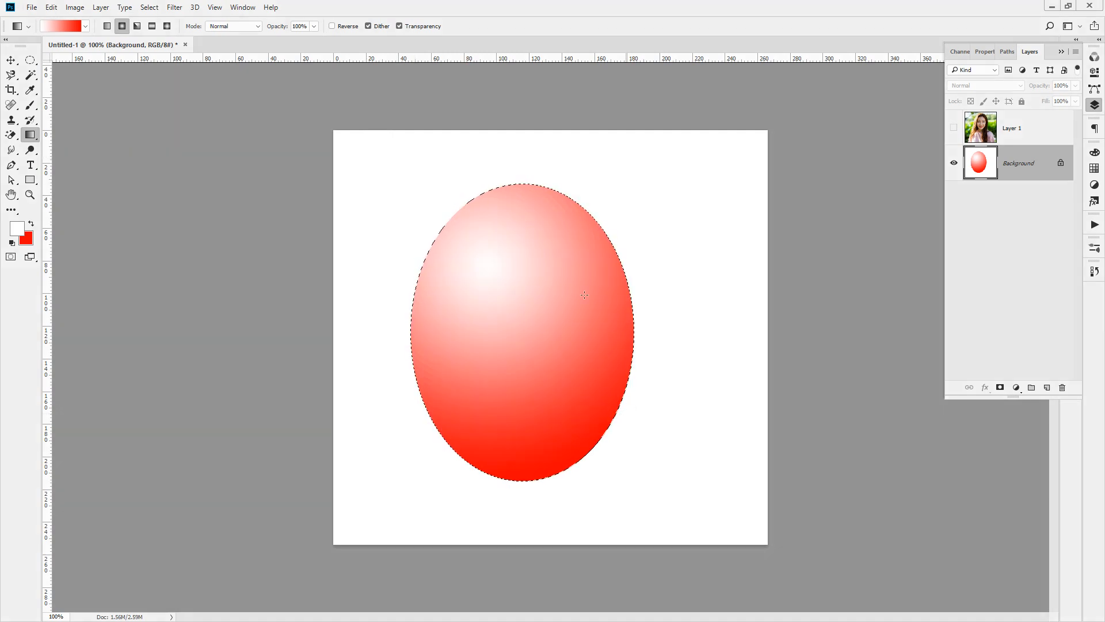
{"action": "key", "text": "ctrl+z"}
Redraw the ellipse's radial gradient, finishing with a white highlight near its upper left edge fading to red at its lower edge.
{"action": "left_click_drag", "start_coordinate": [500, 237], "coordinate": [561, 462]}
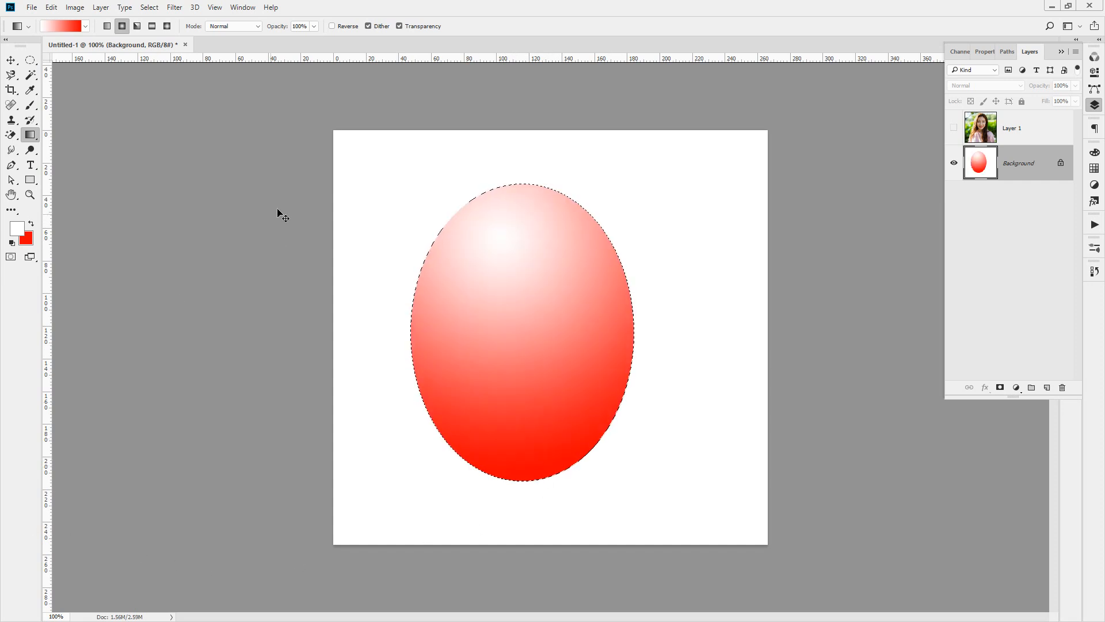
{"action": "key", "text": "ctrl+z"}
{"action": "left_click_drag", "start_coordinate": [471, 230], "coordinate": [540, 466]}
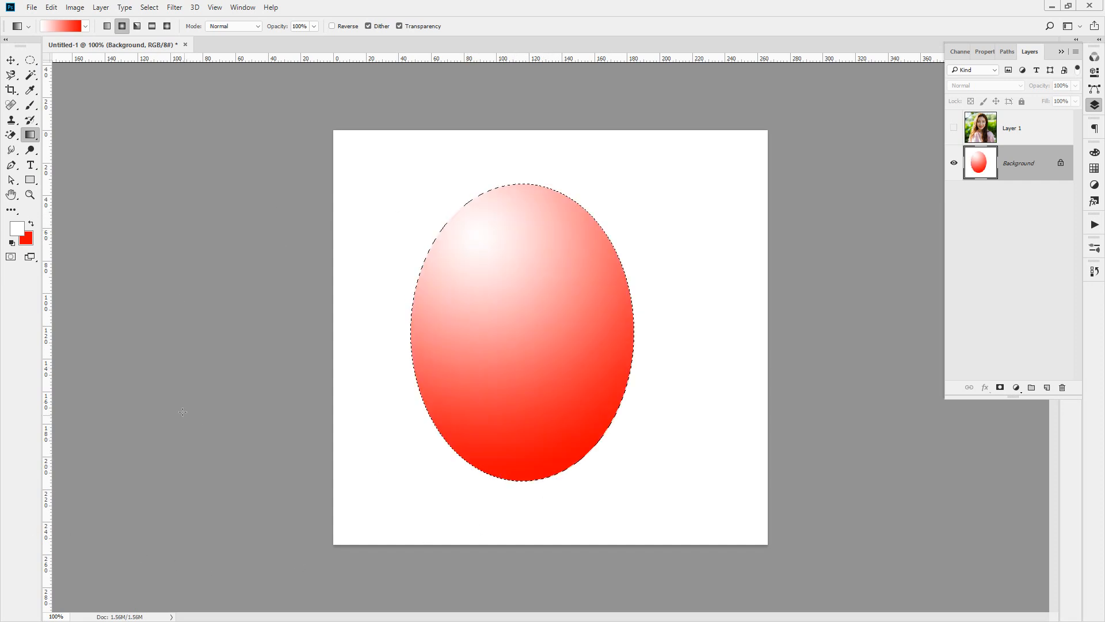
Deselect the ellipse and clear the Background to white using the default colours.
{"action": "key", "text": "ctrl+d"}
{"action": "key", "text": "d"}
{"action": "key", "text": "ctrl+Delete"}
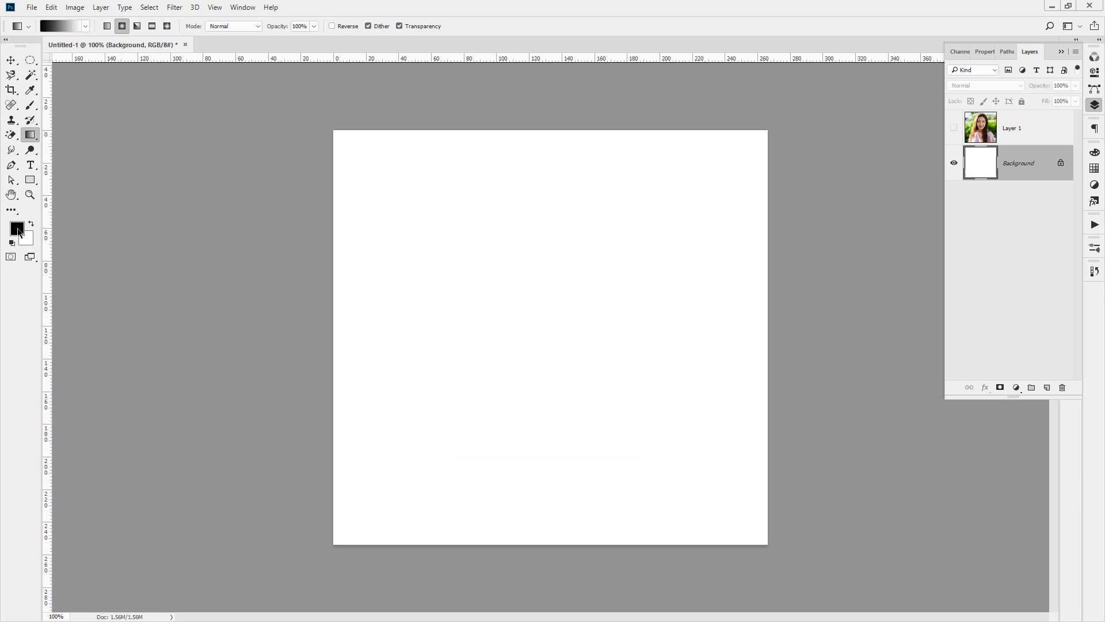
Set the foreground colour to pure red #ff0000 and choose the gradient preset that fades from red to transparent.
{"action": "left_click", "coordinate": [17, 231]}
{"action": "left_click_drag", "start_coordinate": [472, 225], "coordinate": [510, 215]}
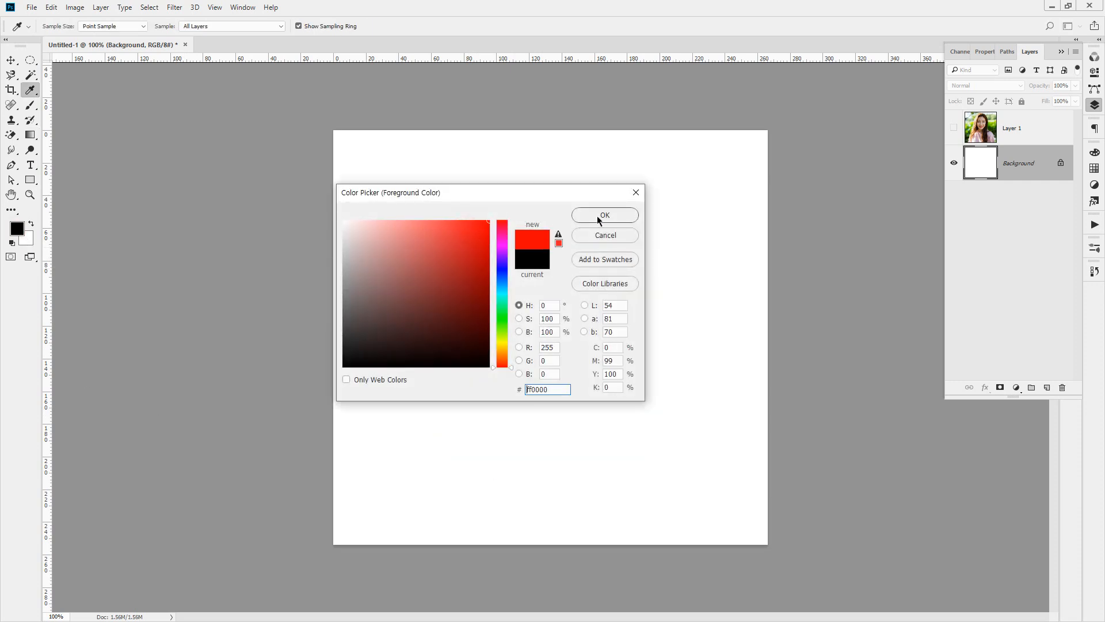
{"action": "key", "text": "g"}
{"action": "left_click", "coordinate": [603, 215]}
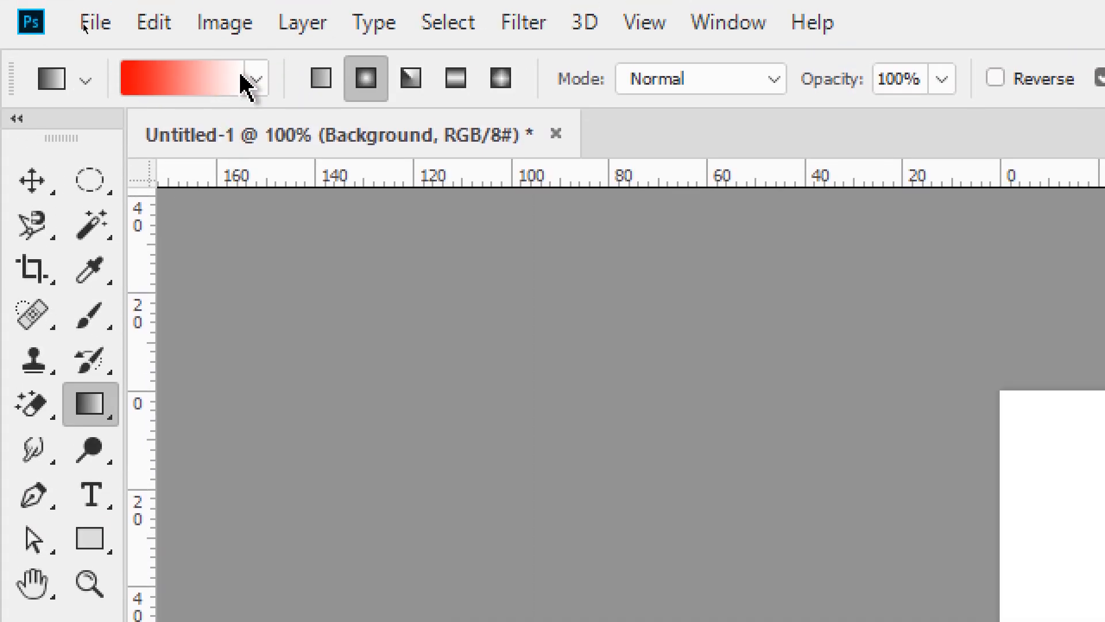
{"action": "left_click", "coordinate": [256, 80]}
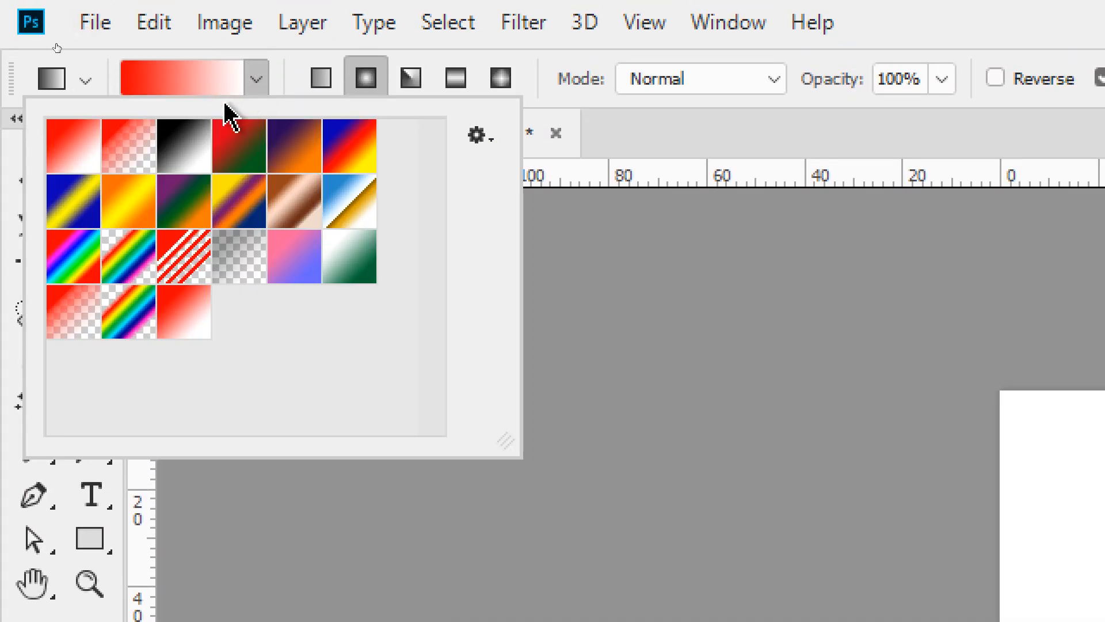
{"action": "left_click", "coordinate": [129, 154]}
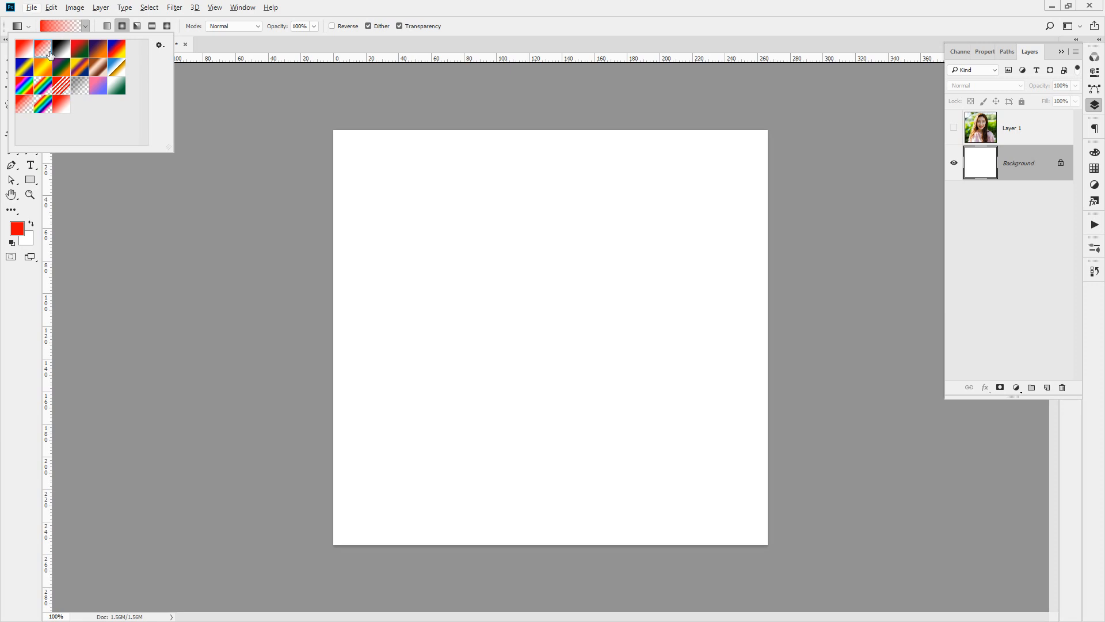
Draw a red-to-transparent radial gradient down from the Background's top edge and undo it.
{"action": "left_click_drag", "start_coordinate": [574, 128], "coordinate": [574, 454]}
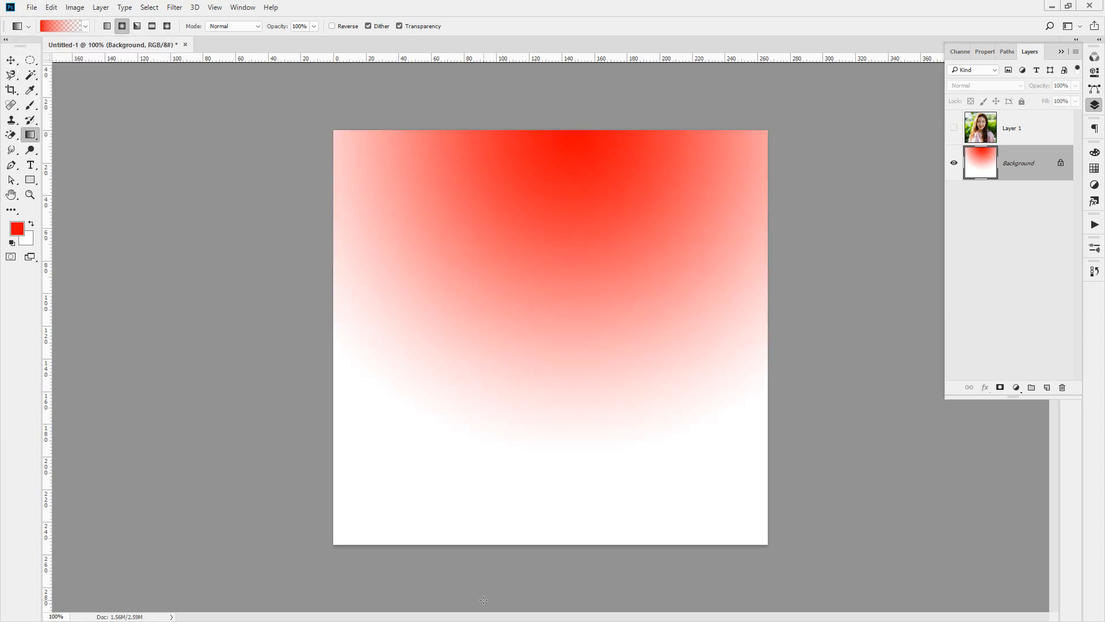
{"action": "key", "text": "ctrl+z"}
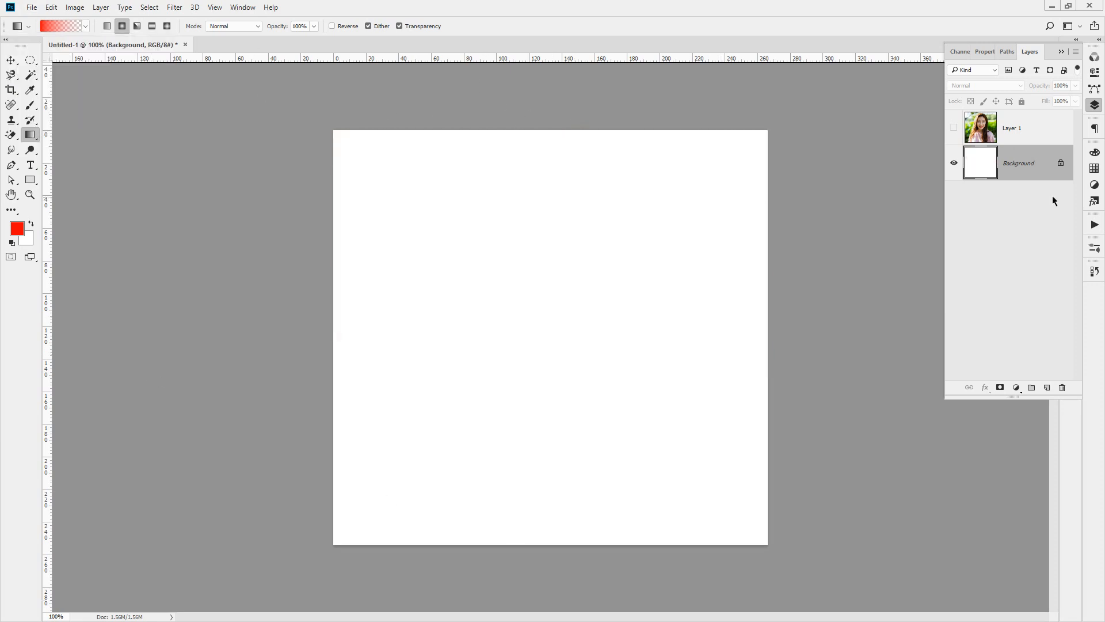
Show Layer 1 with the portrait, add a new empty layer above it and choose the linear gradient style.
{"action": "left_click", "coordinate": [1019, 129]}
{"action": "left_click", "coordinate": [954, 128]}
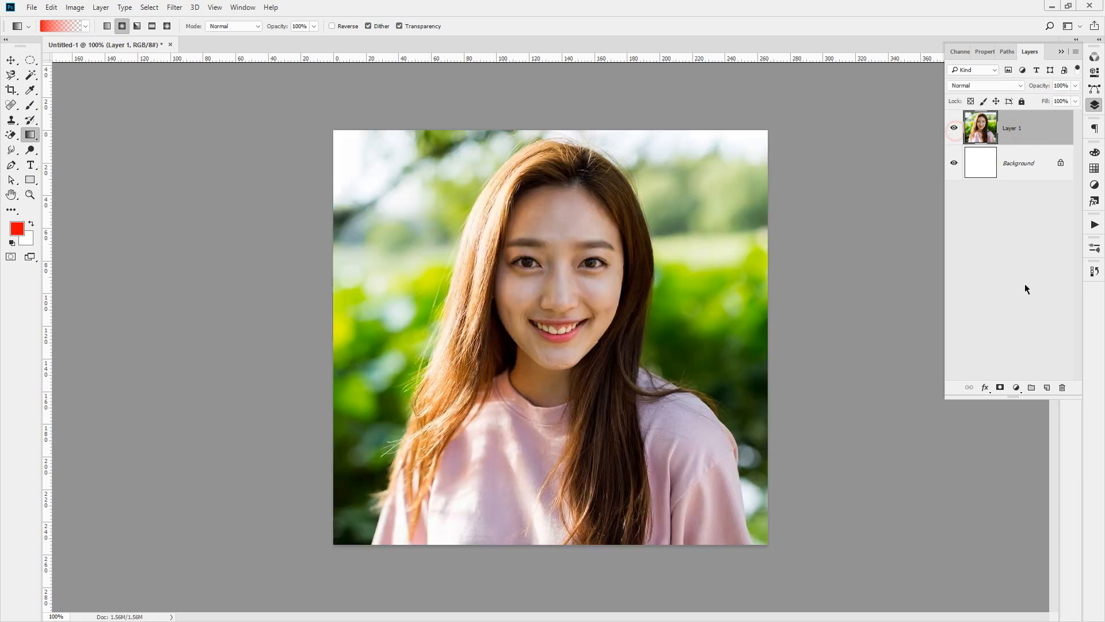
{"action": "left_click", "coordinate": [1052, 391]}
{"action": "left_click", "coordinate": [107, 26]}
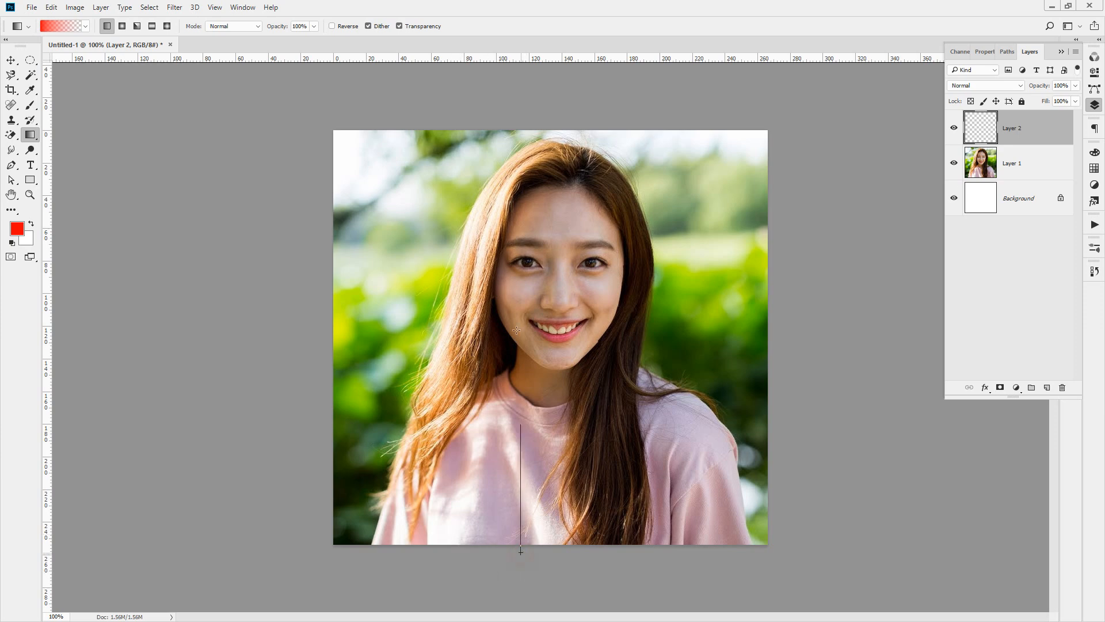
Frame the portrait in red on Layer 2 with red-to-transparent linear gradients drawn inward from the bottom, top and both side edges.
{"action": "left_click_drag", "start_coordinate": [516, 340], "coordinate": [516, 340]}
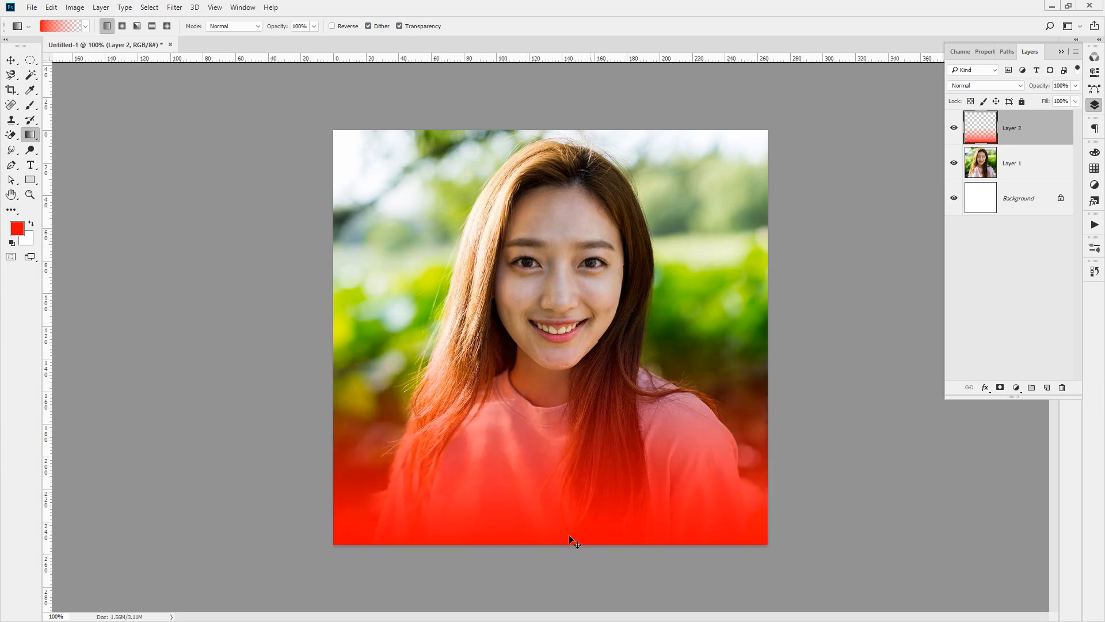
{"action": "left_click_drag", "start_coordinate": [563, 553], "coordinate": [564, 495]}
{"action": "key", "text": "ctrl+z"}
{"action": "left_click_drag", "start_coordinate": [571, 563], "coordinate": [534, 518]}
{"action": "mouse_move", "coordinate": [556, 468]}
{"action": "left_mouse_down"}
{"action": "mouse_move", "coordinate": [550, 382]}
{"action": "mouse_move", "coordinate": [515, 394]}
{"action": "mouse_move", "coordinate": [538, 371]}
{"action": "mouse_move", "coordinate": [622, 398]}
{"action": "left_mouse_up"}
{"action": "key", "text": "Escape"}
{"action": "left_click_drag", "start_coordinate": [599, 295], "coordinate": [599, 295]}
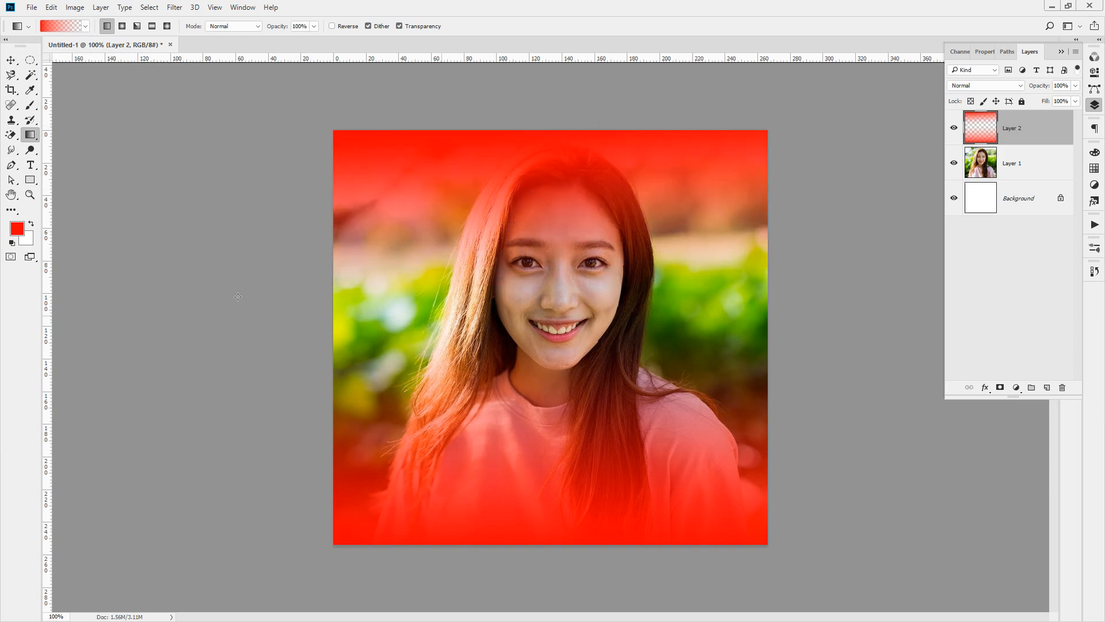
{"action": "left_click_drag", "start_coordinate": [432, 293], "coordinate": [499, 294]}
{"action": "left_click_drag", "start_coordinate": [830, 285], "coordinate": [830, 285]}
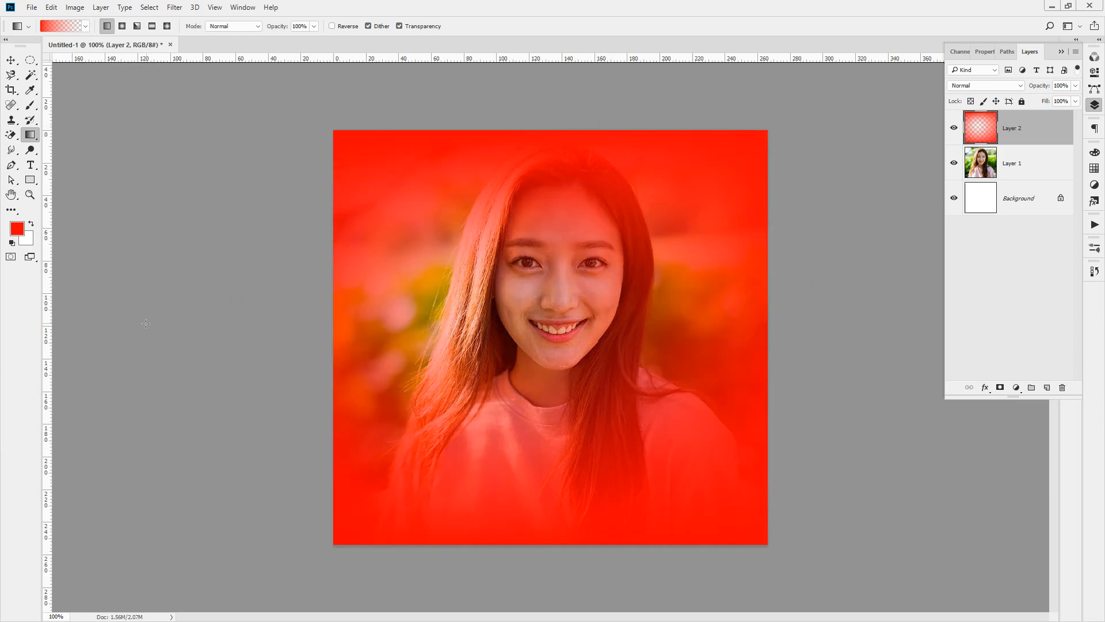
Delete Layer 2 and choose the Foreground to Background gradient preset.
{"action": "left_click_drag", "start_coordinate": [1014, 126], "coordinate": [1062, 387]}
{"action": "left_click", "coordinate": [86, 26]}
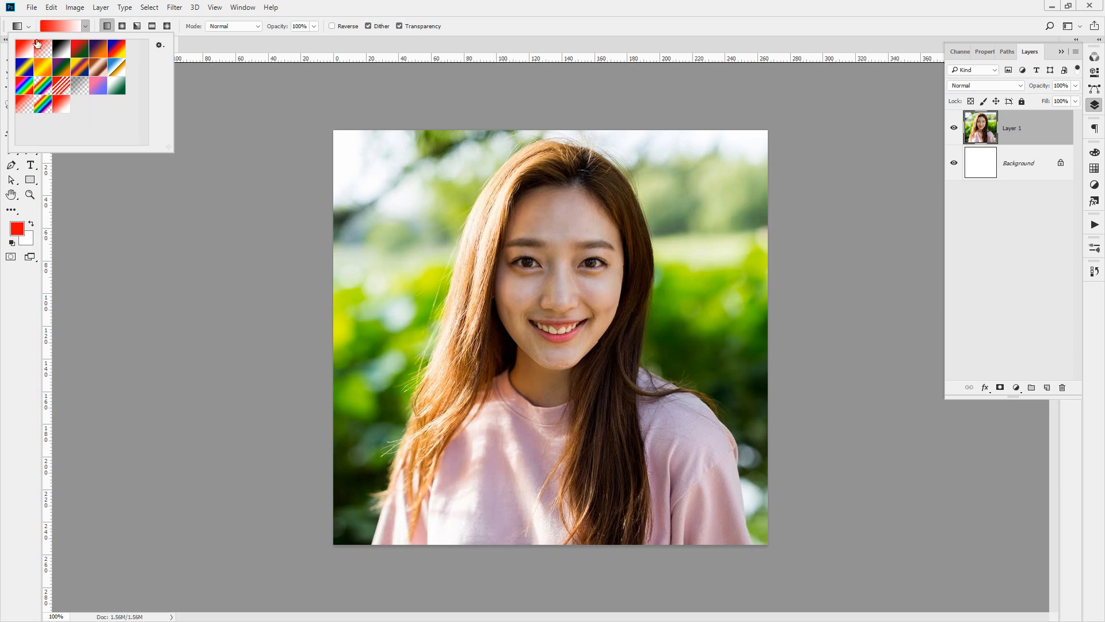
{"action": "left_click", "coordinate": [232, 38]}
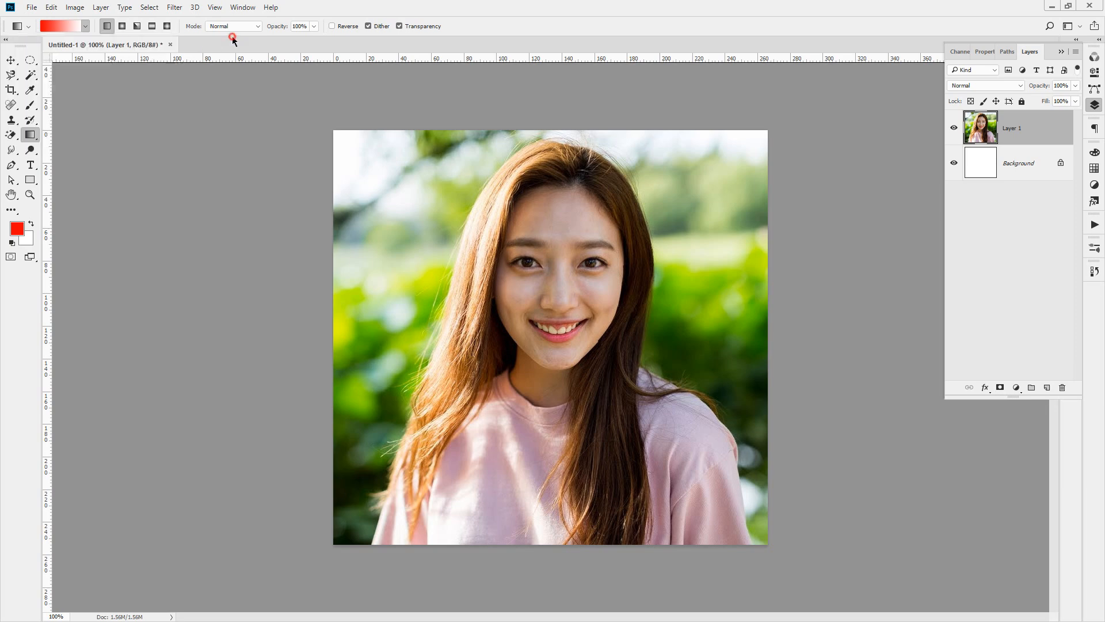
Examine the Gradient Editor's presets and compare them with the ones in the gradient preset picker.
{"action": "left_click", "coordinate": [59, 27]}
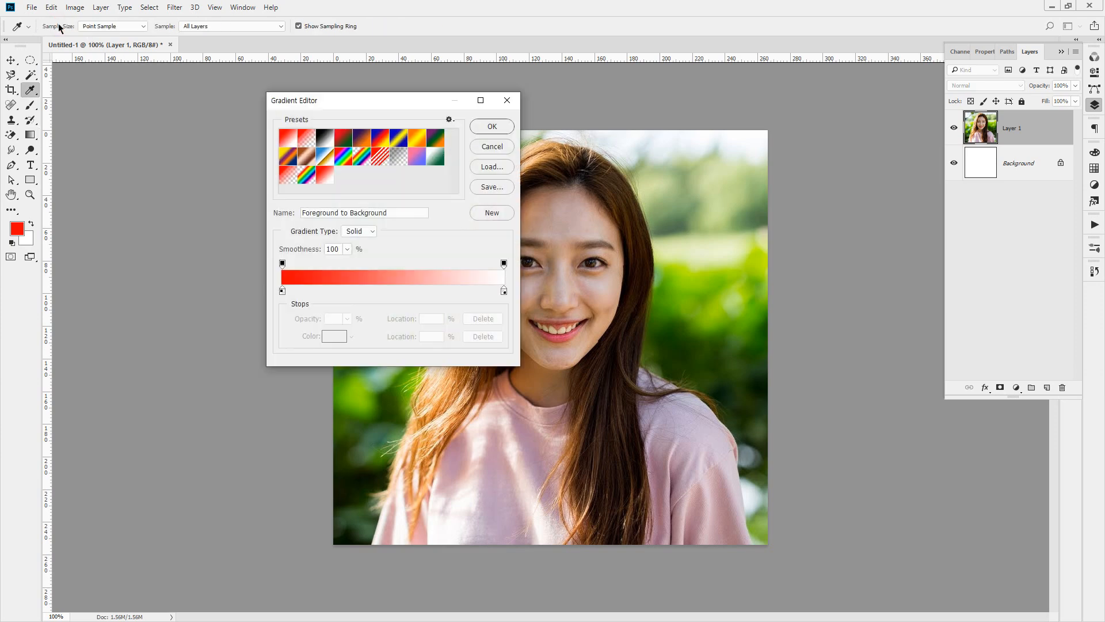
{"action": "left_click", "coordinate": [504, 101]}
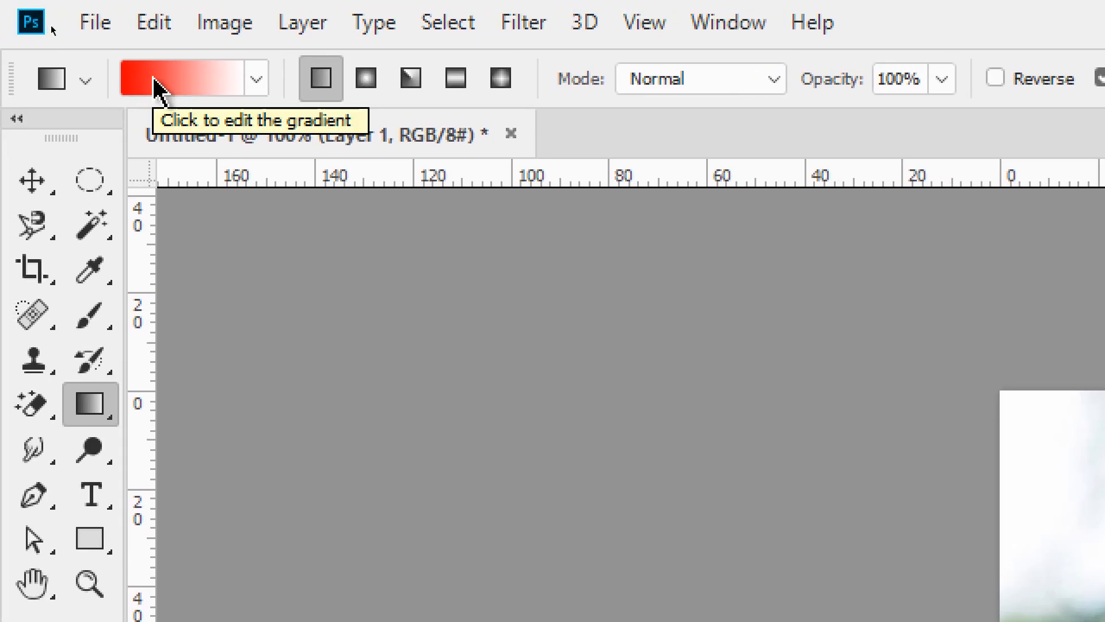
{"action": "left_click", "coordinate": [155, 82]}
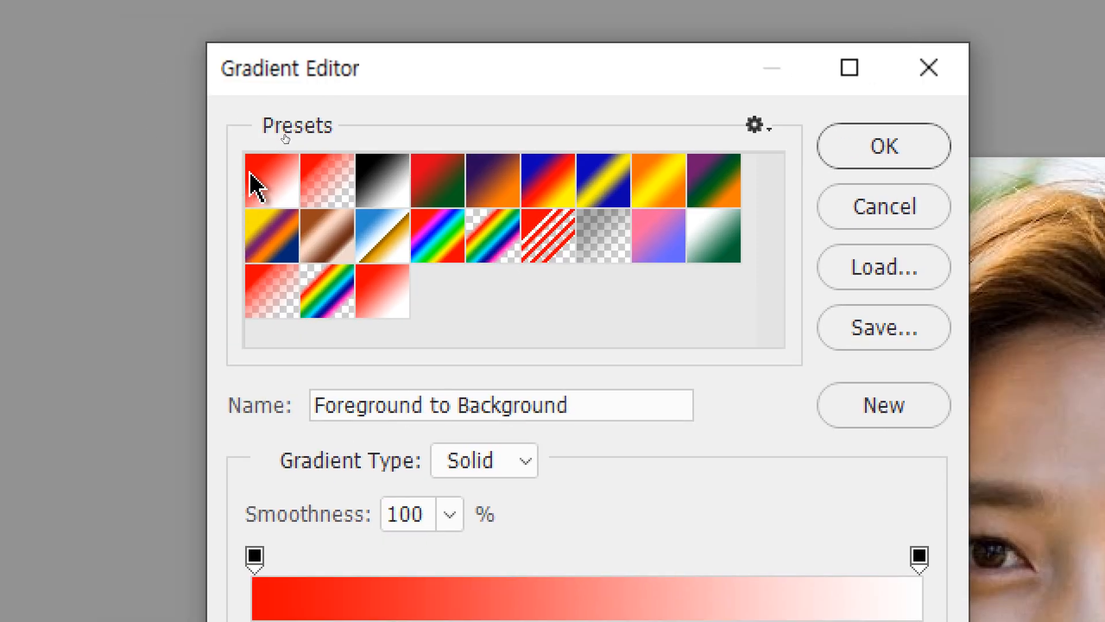
{"action": "left_click", "coordinate": [261, 172]}
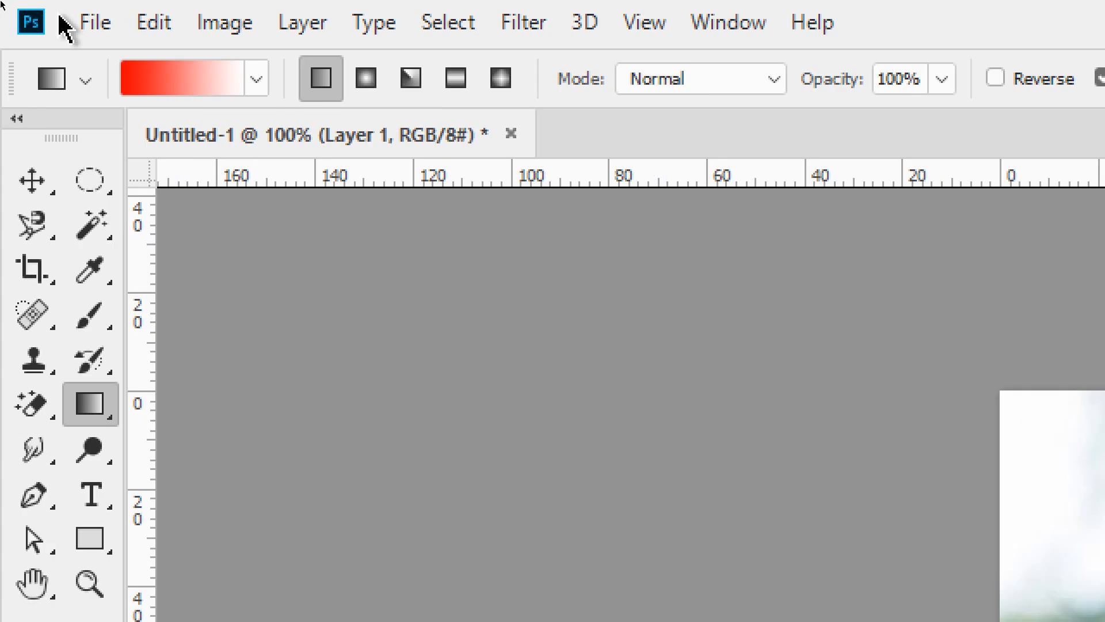
{"action": "left_click", "coordinate": [256, 80]}
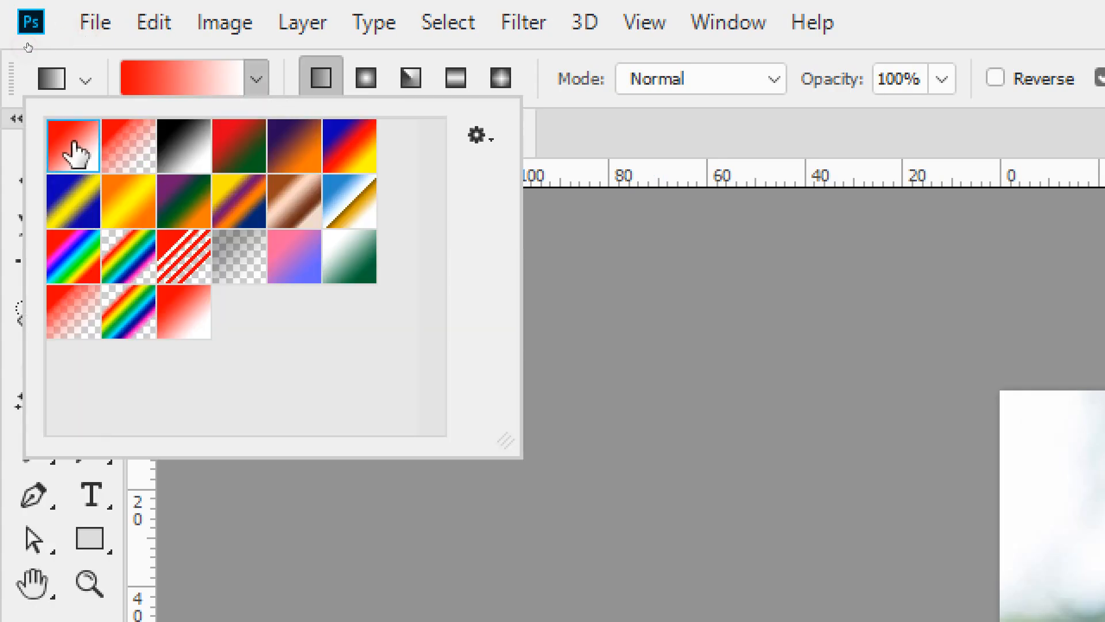
{"action": "left_click", "coordinate": [192, 79]}
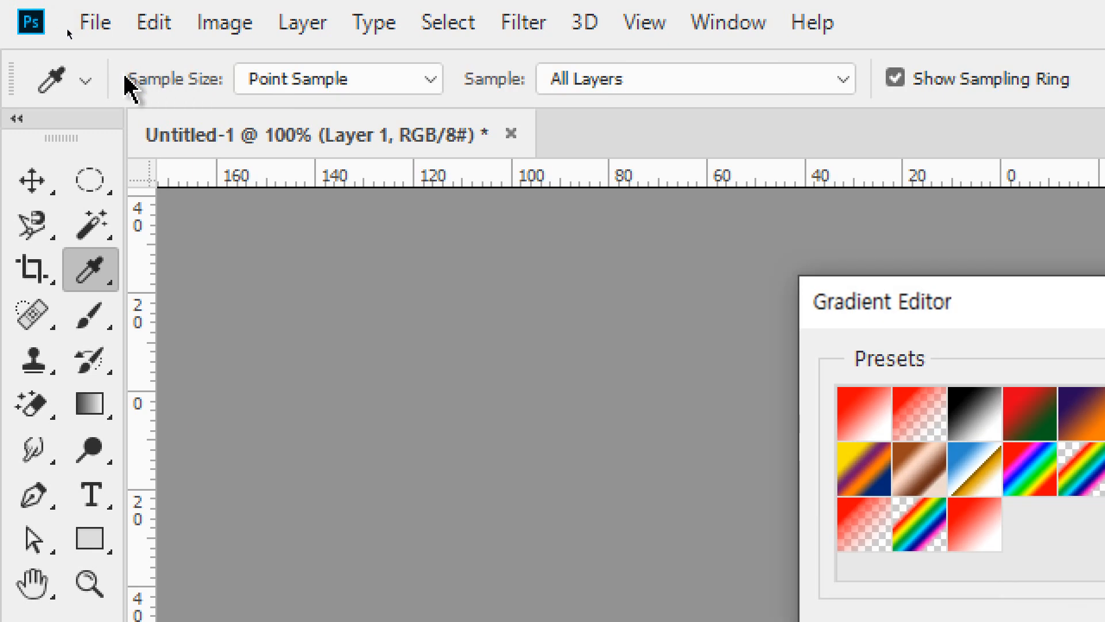
{"action": "key", "text": "Return"}
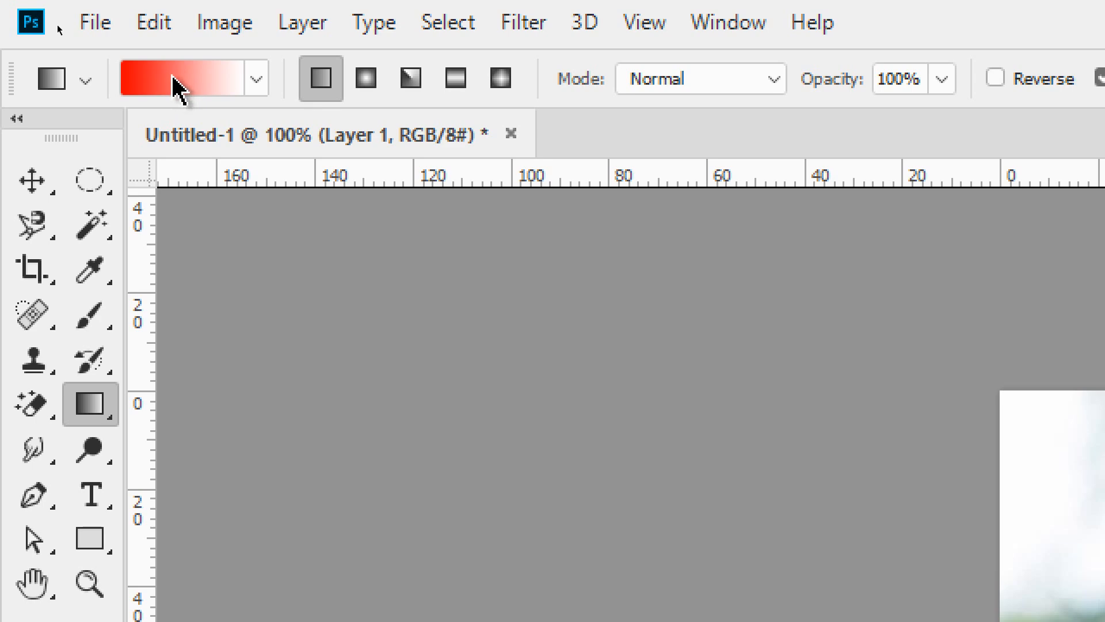
Open the Foreground to Background gradient for editing and add five opacity stops between its ends, including ones at 18%, 73% and 83%.
{"action": "left_click", "coordinate": [175, 81]}
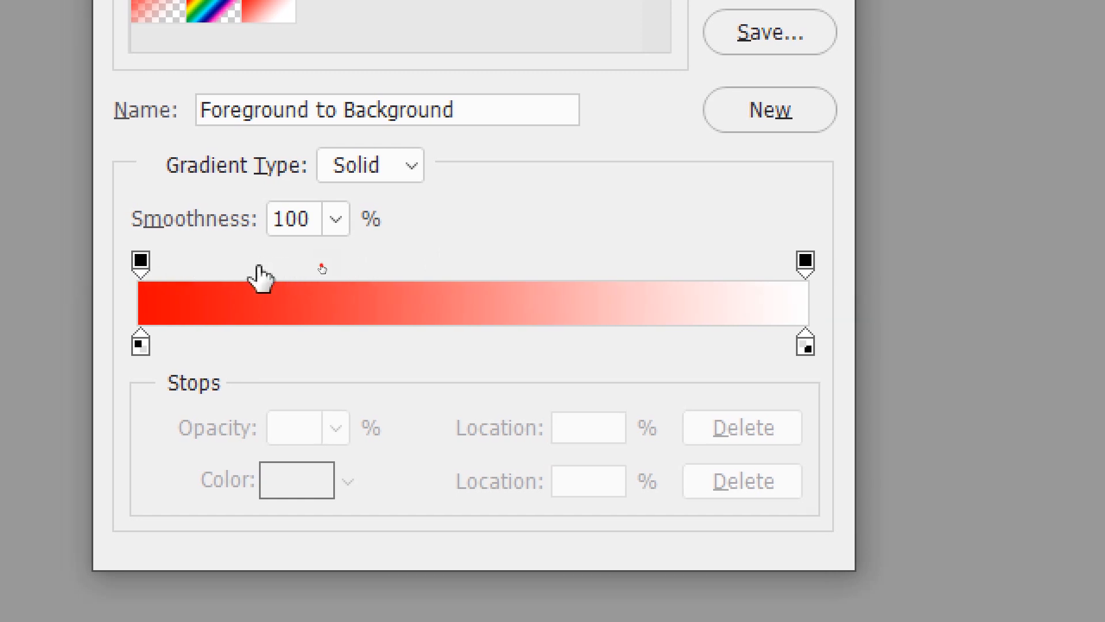
{"action": "left_click", "coordinate": [258, 268]}
{"action": "left_click", "coordinate": [382, 267]}
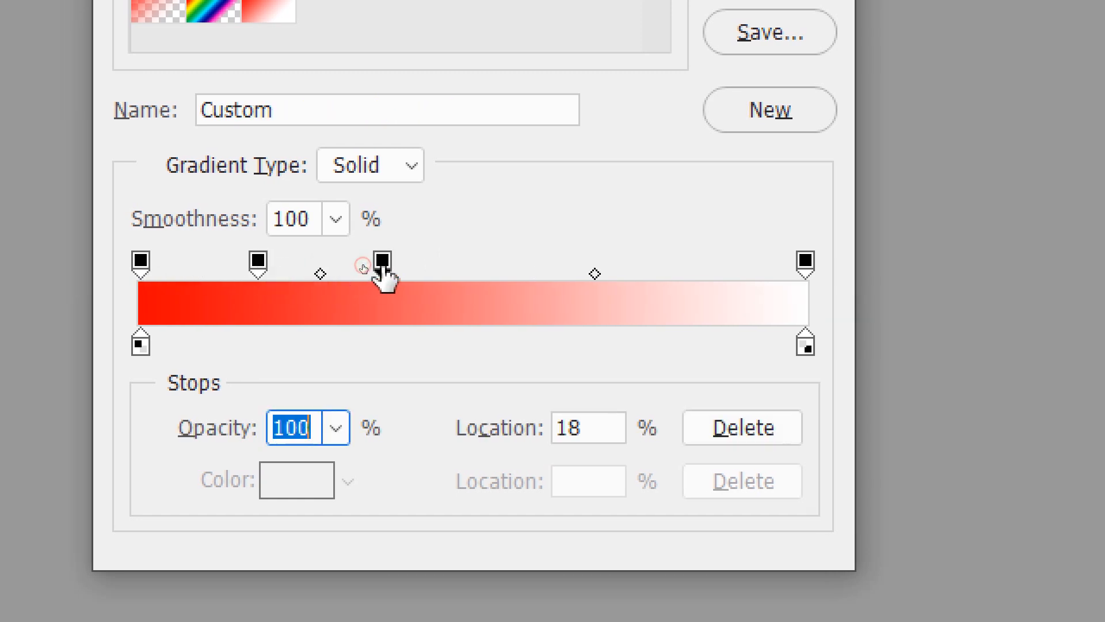
{"action": "left_click", "coordinate": [511, 269]}
{"action": "left_click", "coordinate": [627, 270]}
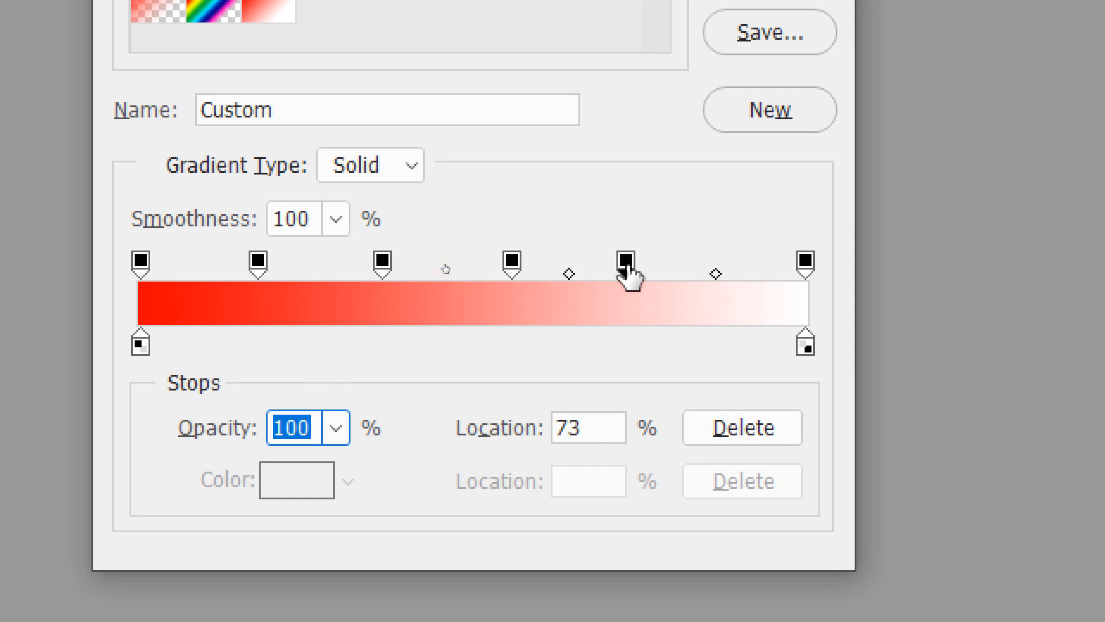
{"action": "left_click", "coordinate": [689, 266]}
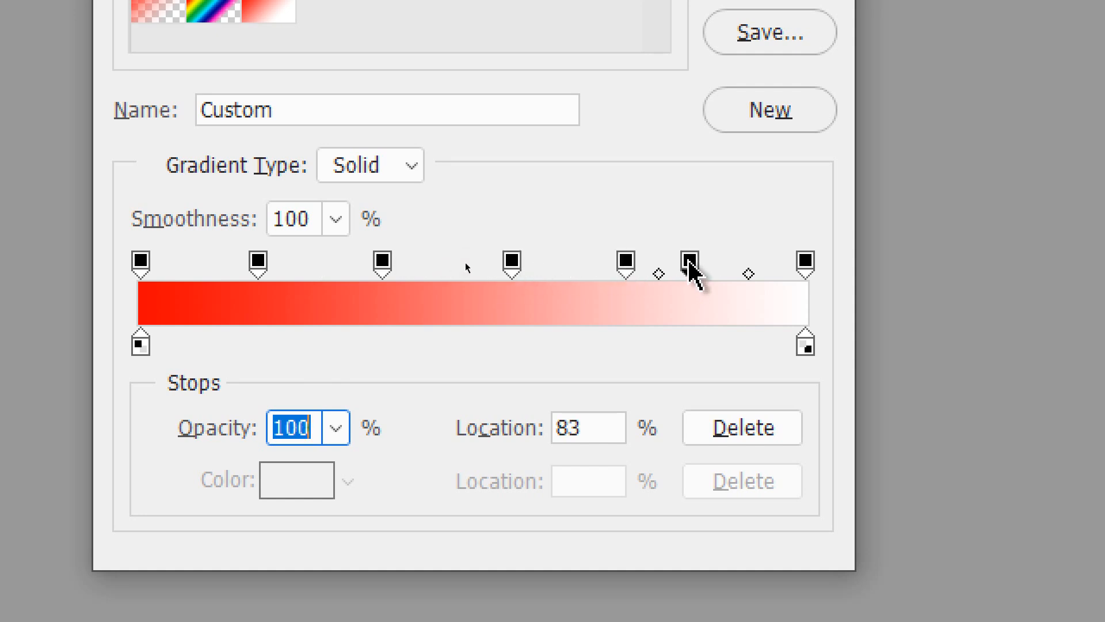
Remove the five intermediate opacity stops, and add and remove another one at 61%.
{"action": "left_click_drag", "start_coordinate": [690, 262], "coordinate": [702, 210]}
{"action": "left_click_drag", "start_coordinate": [630, 264], "coordinate": [637, 242]}
{"action": "left_click_drag", "start_coordinate": [516, 278], "coordinate": [535, 217]}
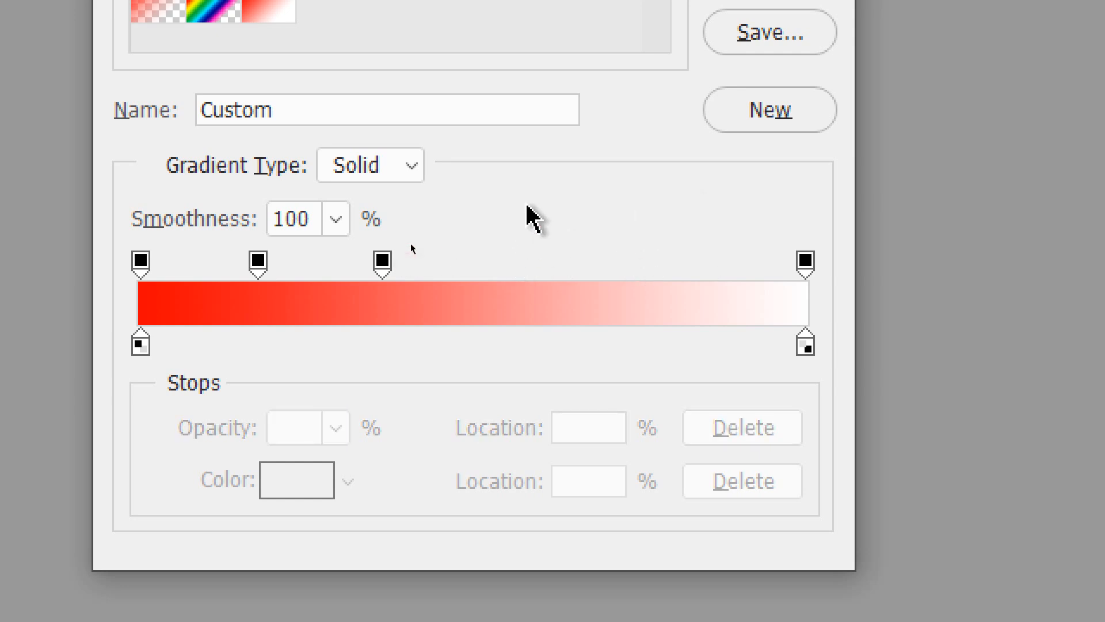
{"action": "left_click_drag", "start_coordinate": [382, 269], "coordinate": [395, 217]}
{"action": "left_click_drag", "start_coordinate": [258, 261], "coordinate": [271, 197]}
{"action": "left_click", "coordinate": [140, 262]}
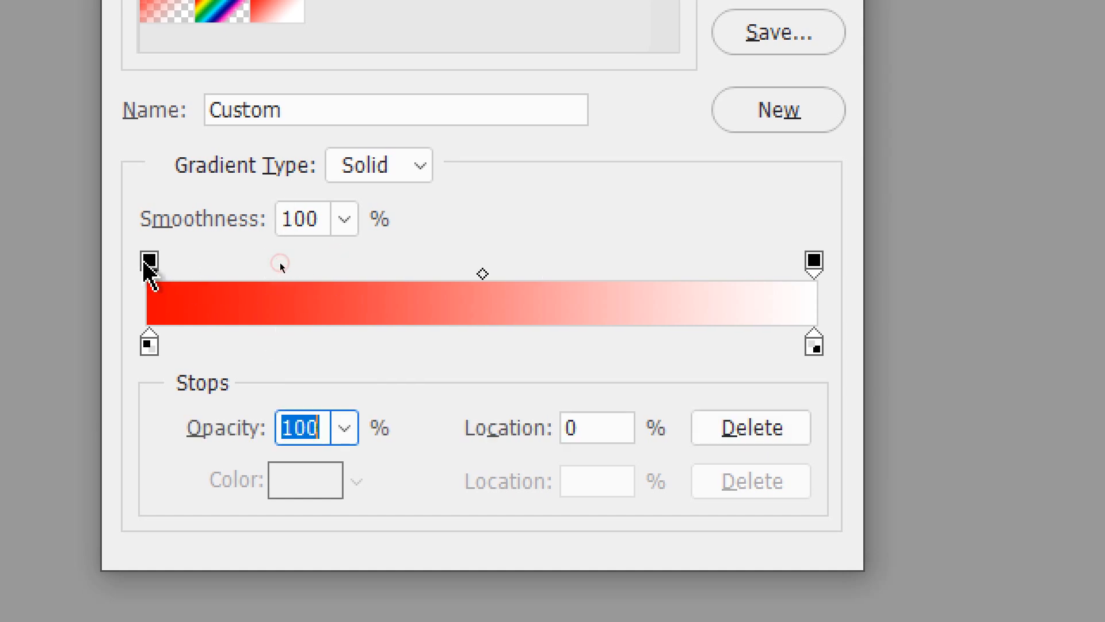
{"action": "left_click", "coordinate": [554, 267]}
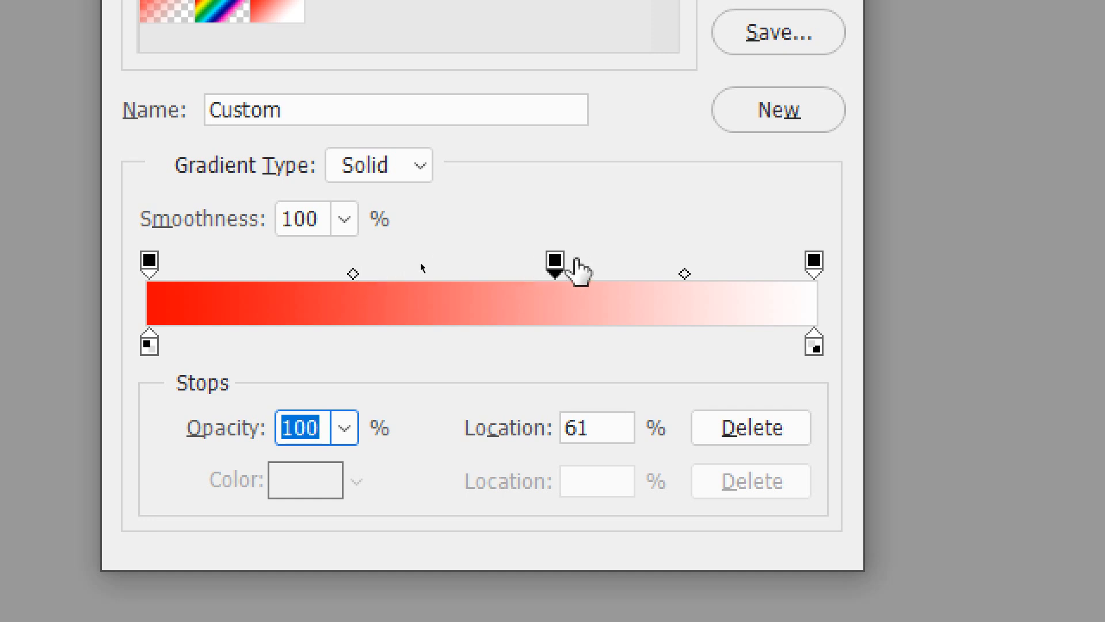
{"action": "left_click_drag", "start_coordinate": [555, 264], "coordinate": [540, 197]}
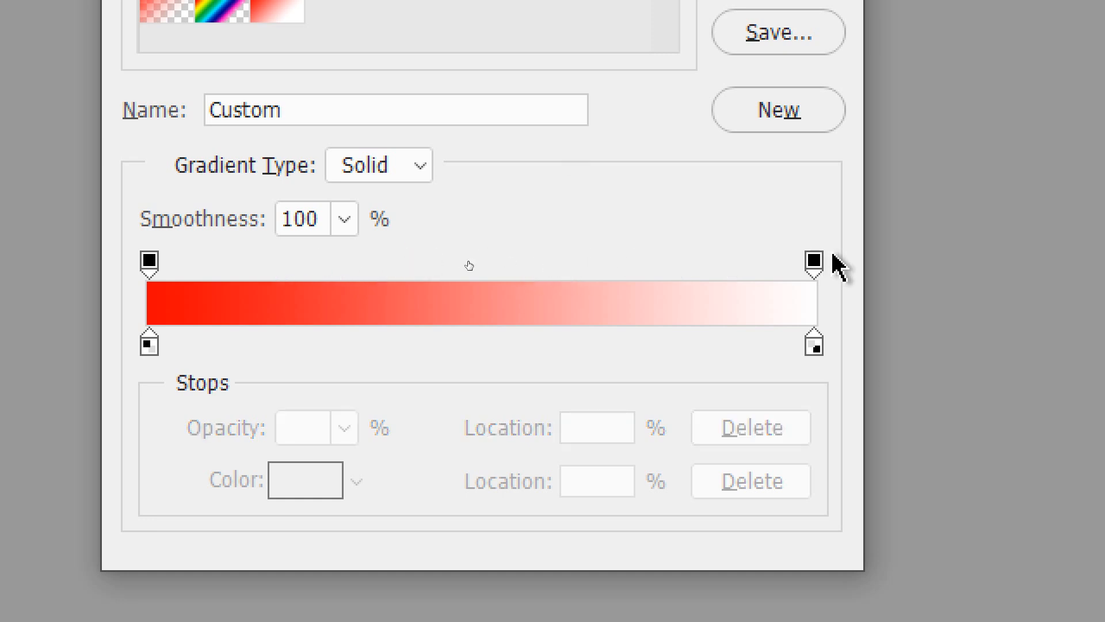
Add four red colour stops between the gradient's ends, from 16% to 75%, and remove them again.
{"action": "left_click", "coordinate": [258, 350]}
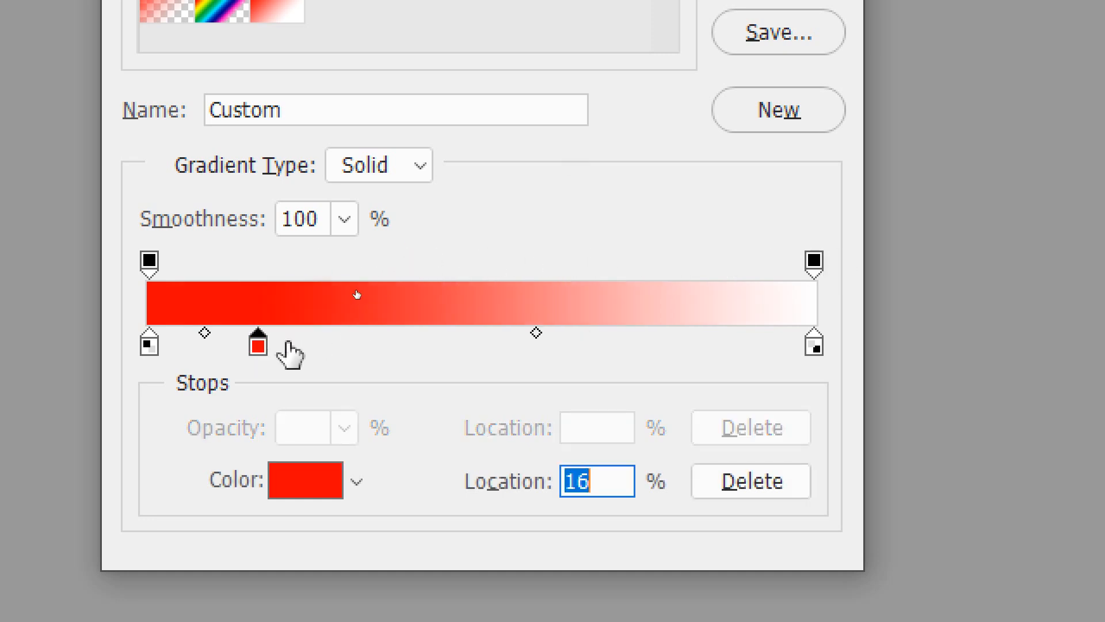
{"action": "left_click", "coordinate": [425, 348]}
{"action": "left_click", "coordinate": [558, 348]}
{"action": "left_click", "coordinate": [644, 348]}
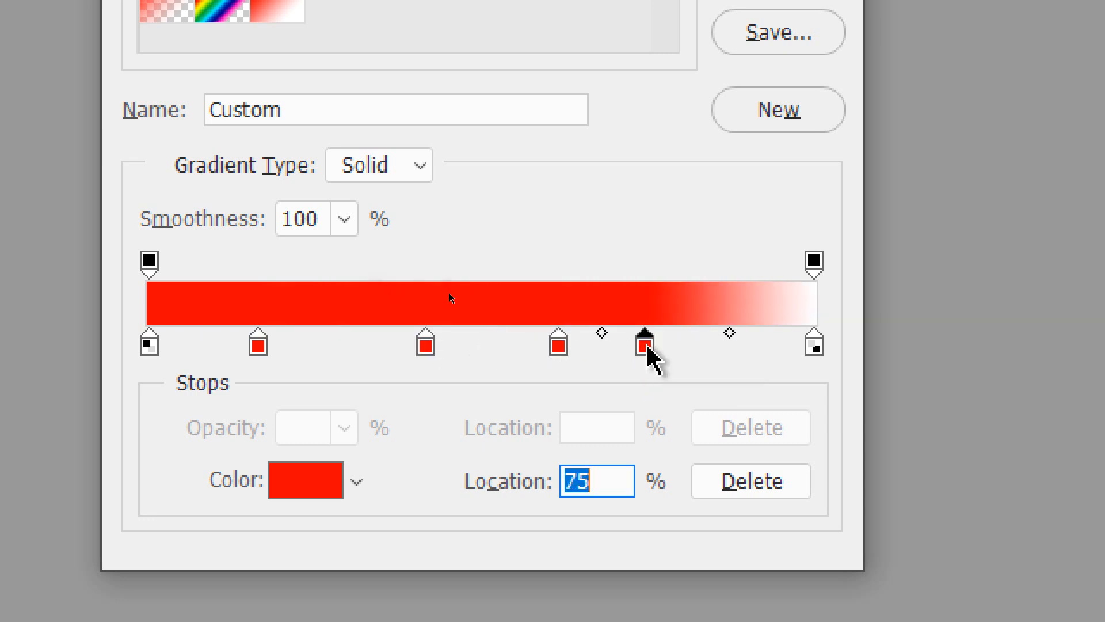
{"action": "left_click_drag", "start_coordinate": [649, 357], "coordinate": [662, 387]}
{"action": "left_click_drag", "start_coordinate": [560, 354], "coordinate": [567, 394]}
{"action": "left_click_drag", "start_coordinate": [425, 346], "coordinate": [429, 390]}
{"action": "left_click_drag", "start_coordinate": [257, 348], "coordinate": [268, 403]}
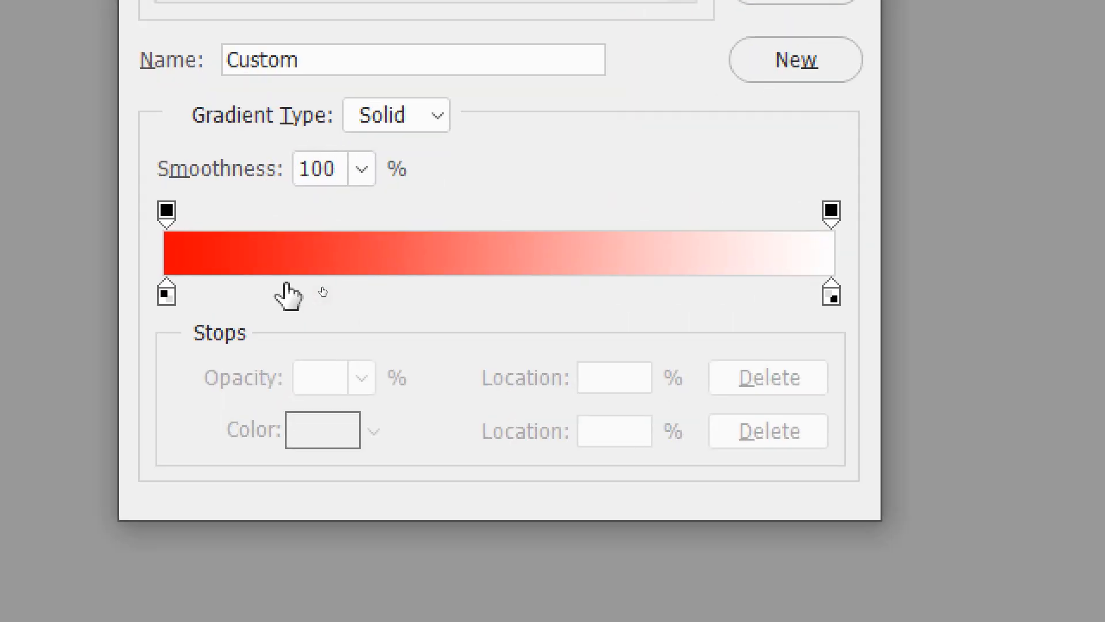
Add four red colour stops spread between the gradient's ends, the first at 18% and the last at 72%.
{"action": "left_click", "coordinate": [284, 293]}
{"action": "left_click", "coordinate": [388, 294]}
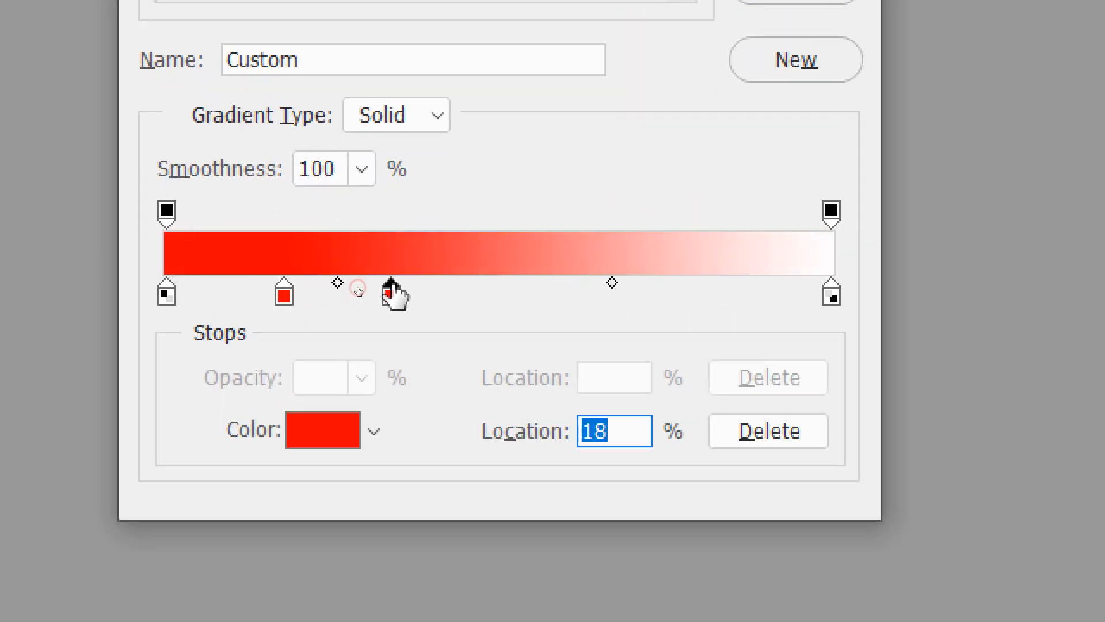
{"action": "left_click", "coordinate": [549, 293]}
{"action": "left_click", "coordinate": [648, 293]}
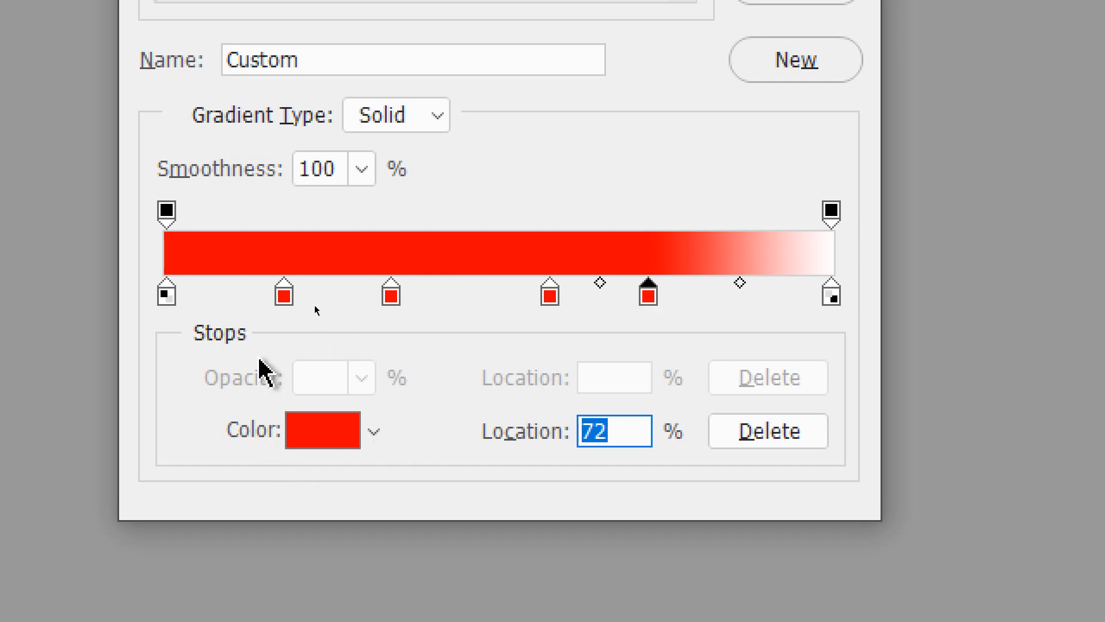
Move the first added colour stop to 21% and set its colour to blue #0012ff.
{"action": "left_click_drag", "start_coordinate": [284, 297], "coordinate": [309, 297]}
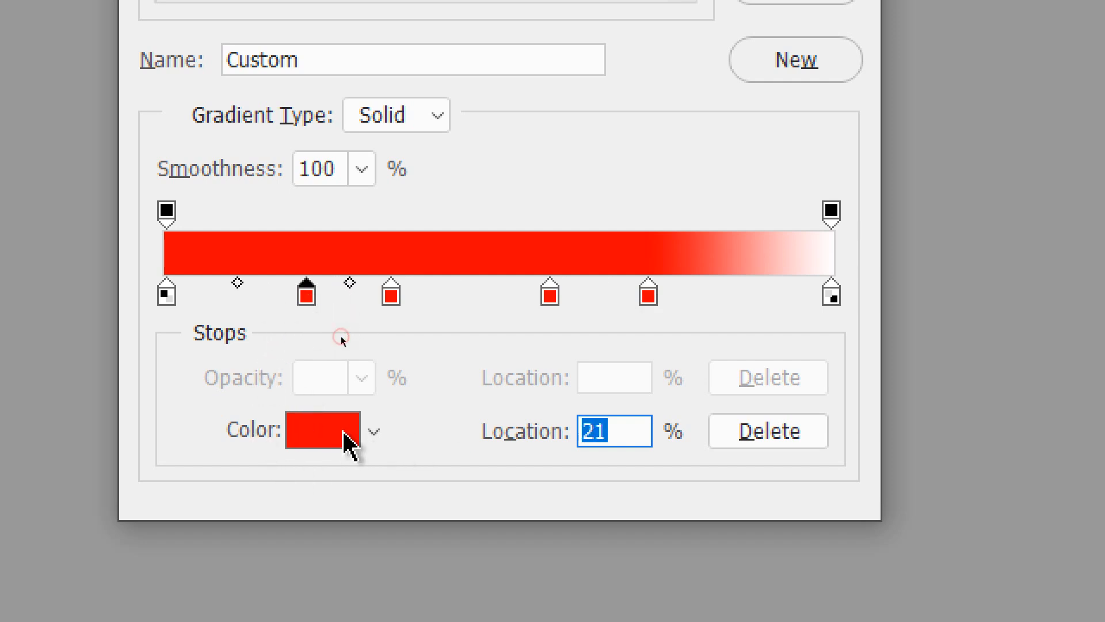
{"action": "left_click", "coordinate": [345, 443]}
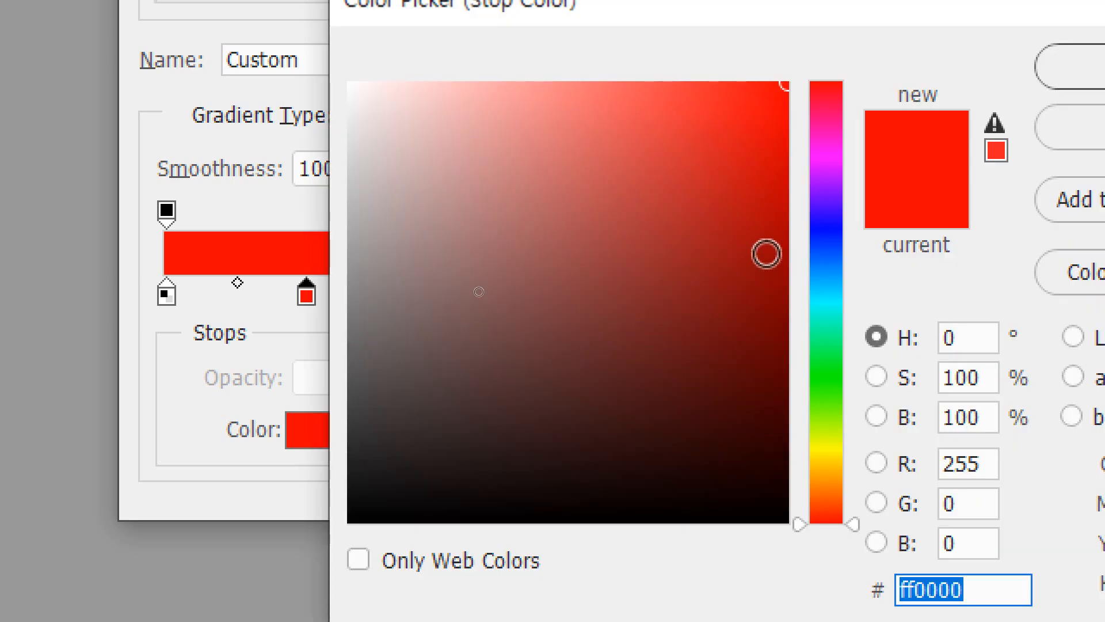
{"action": "left_click_drag", "start_coordinate": [813, 315], "coordinate": [821, 233]}
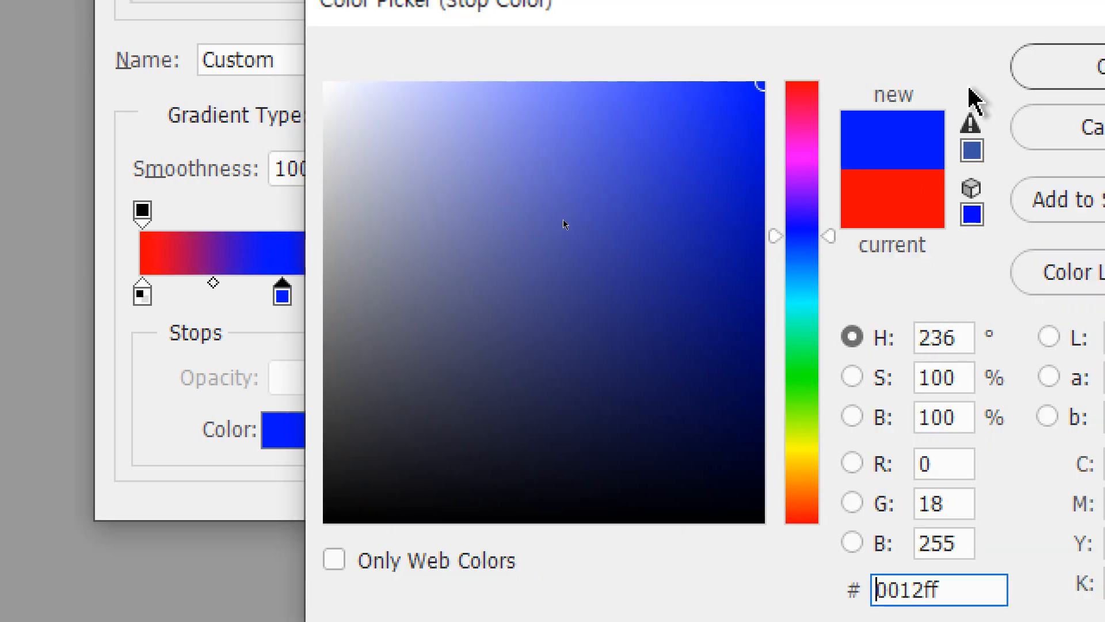
{"action": "left_click", "coordinate": [972, 87]}
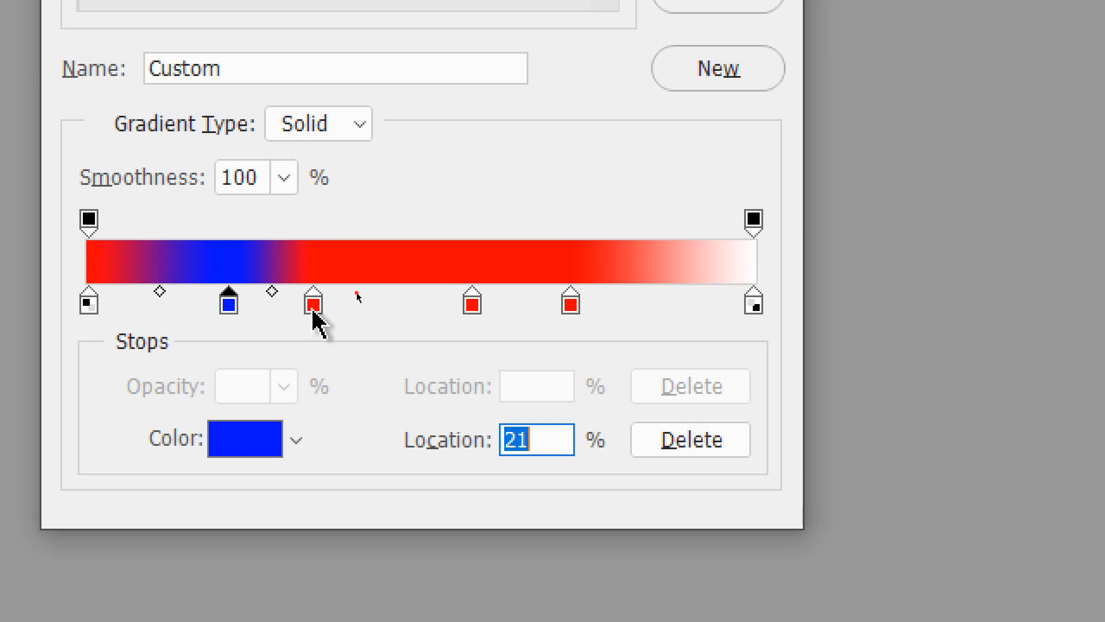
Move the second added colour stop to 41% and set its colour to magenta #ff00e4.
{"action": "left_click_drag", "start_coordinate": [314, 304], "coordinate": [364, 308]}
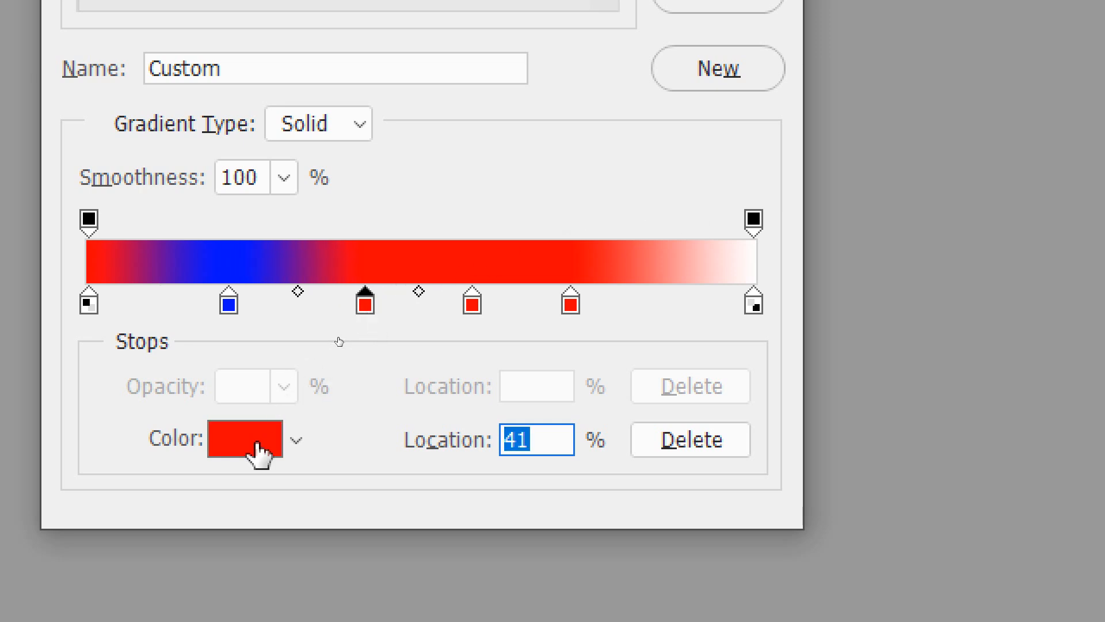
{"action": "left_click", "coordinate": [256, 449]}
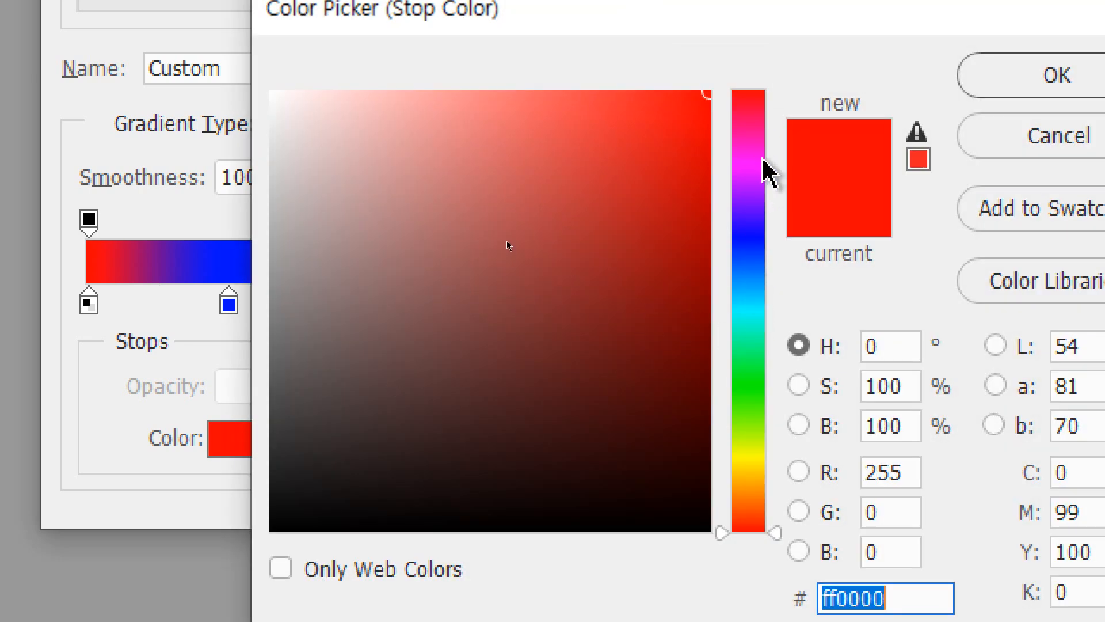
{"action": "left_click", "coordinate": [757, 152]}
{"action": "left_click_drag", "start_coordinate": [757, 152], "coordinate": [757, 162]}
{"action": "left_click", "coordinate": [1016, 92]}
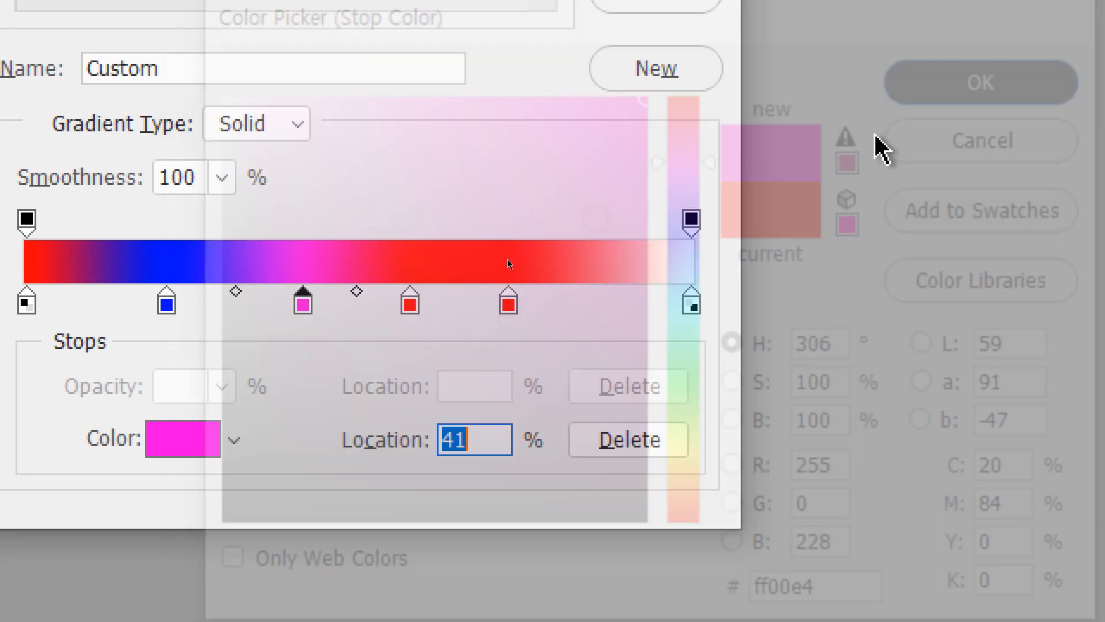
Remove the third added colour stop, and set the last red stop to orange #ff9c00 at 73%.
{"action": "left_click", "coordinate": [410, 299]}
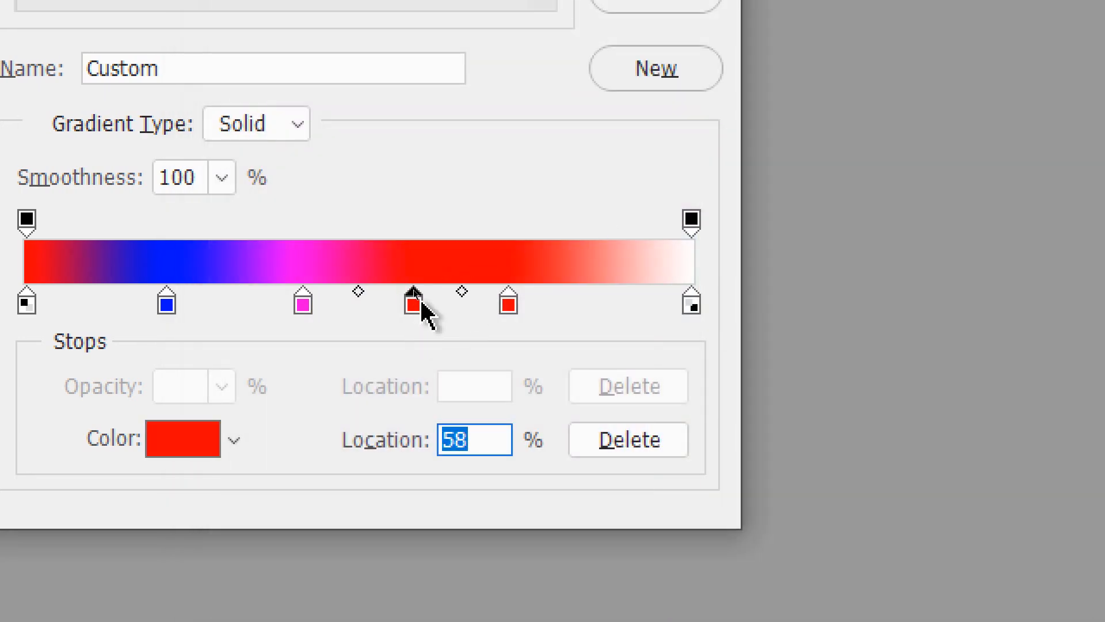
{"action": "left_click_drag", "start_coordinate": [416, 308], "coordinate": [426, 356]}
{"action": "left_click_drag", "start_coordinate": [509, 306], "coordinate": [514, 310]}
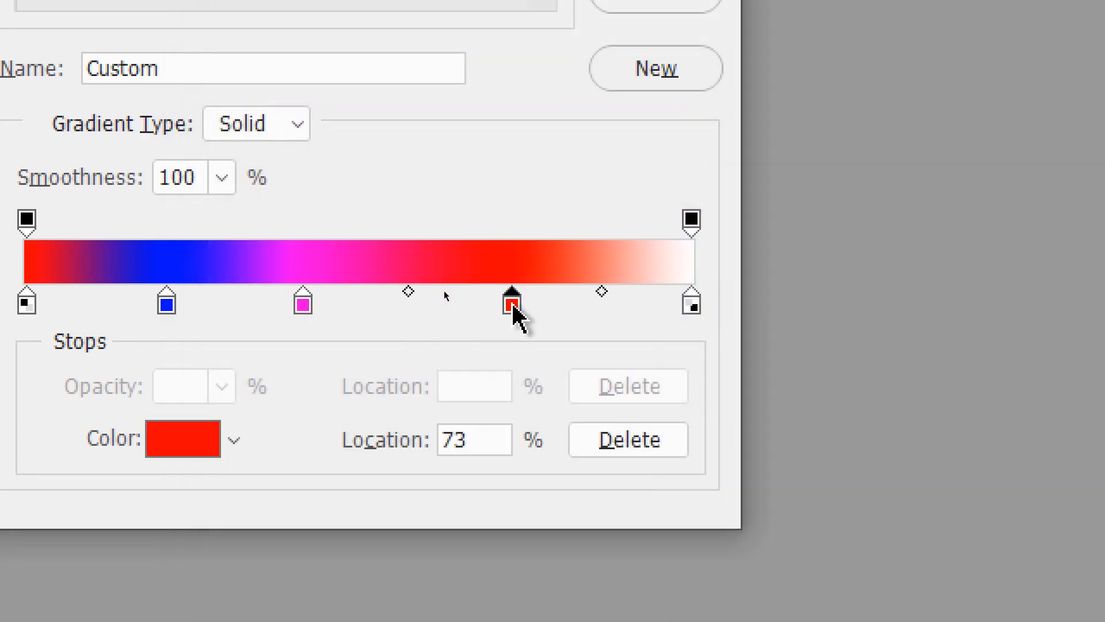
{"action": "left_click", "coordinate": [197, 443]}
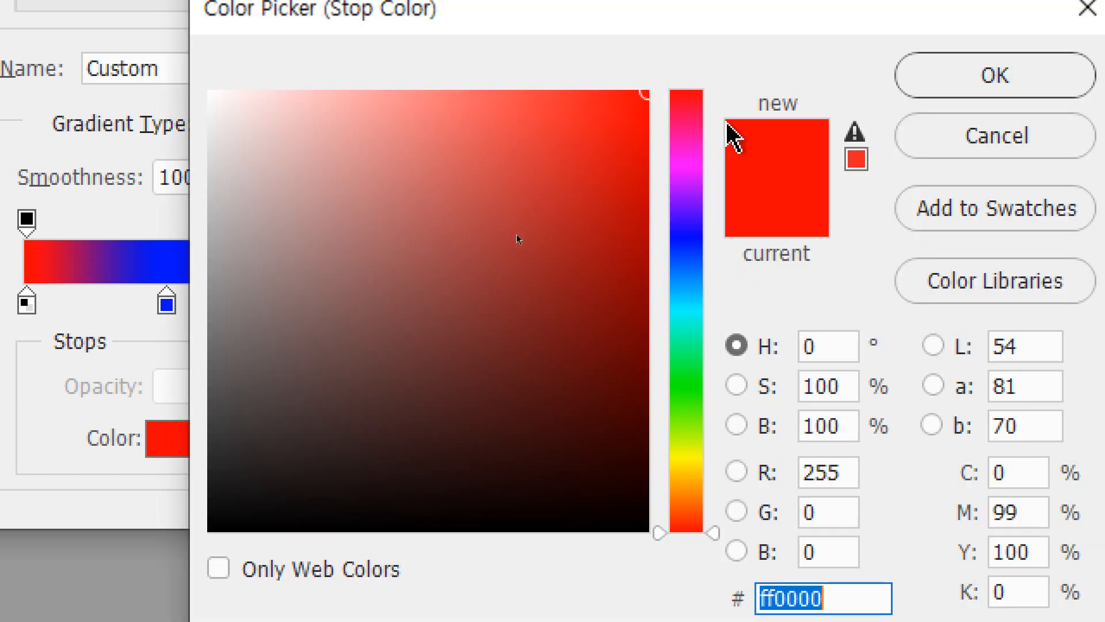
{"action": "left_click_drag", "start_coordinate": [702, 521], "coordinate": [696, 489]}
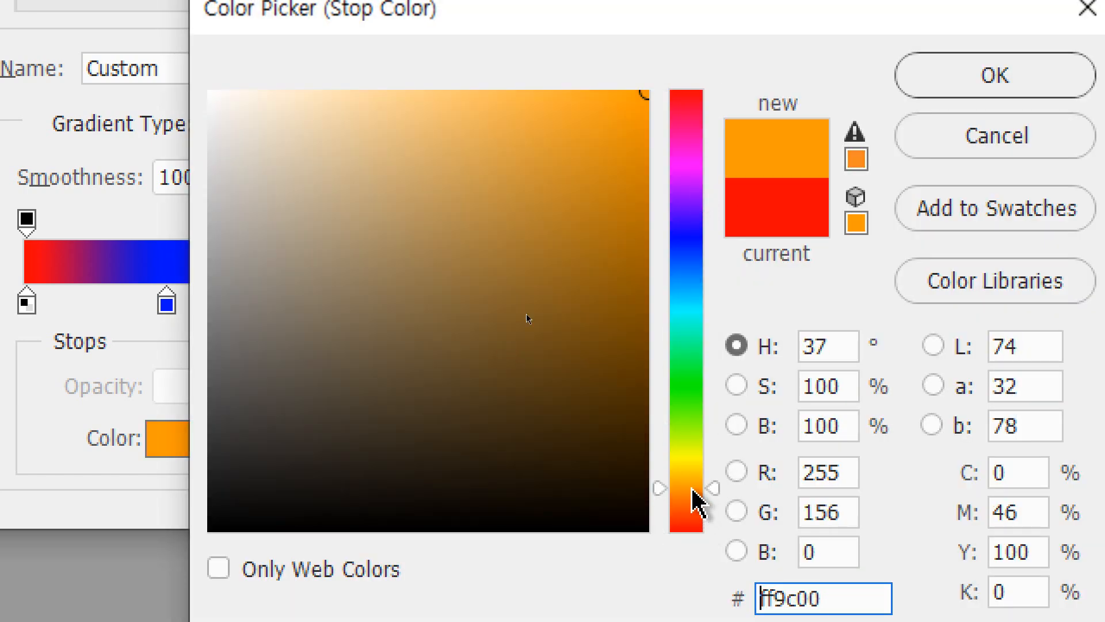
{"action": "left_click", "coordinate": [919, 83]}
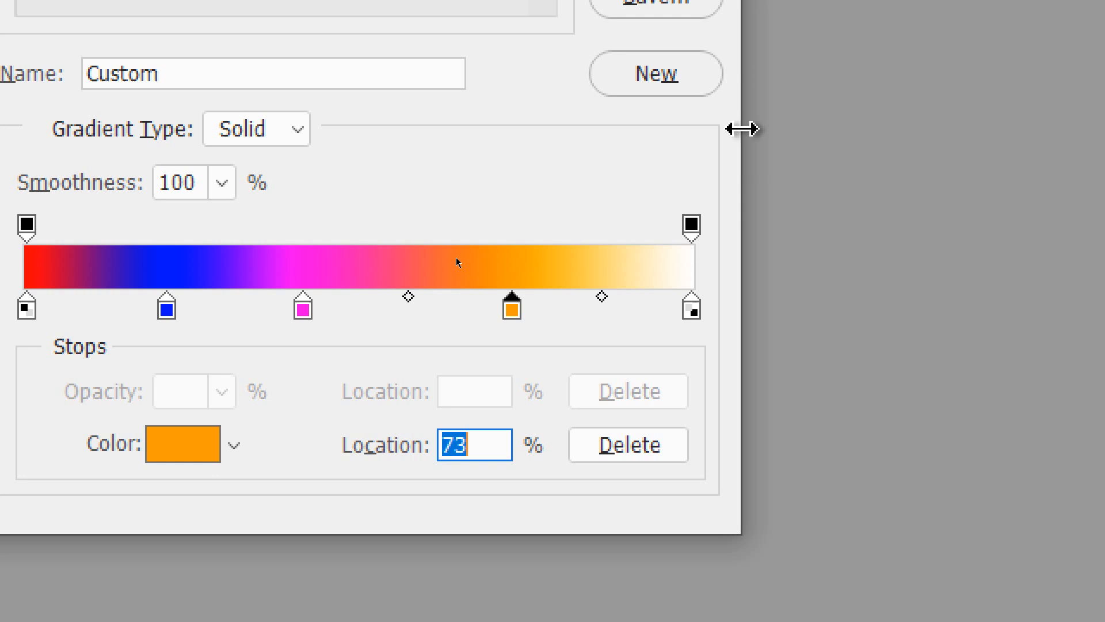
Set the colour of the gradient's end stop at 100% to bright green, RGB 120, 254, 0.
{"action": "left_click", "coordinate": [693, 313]}
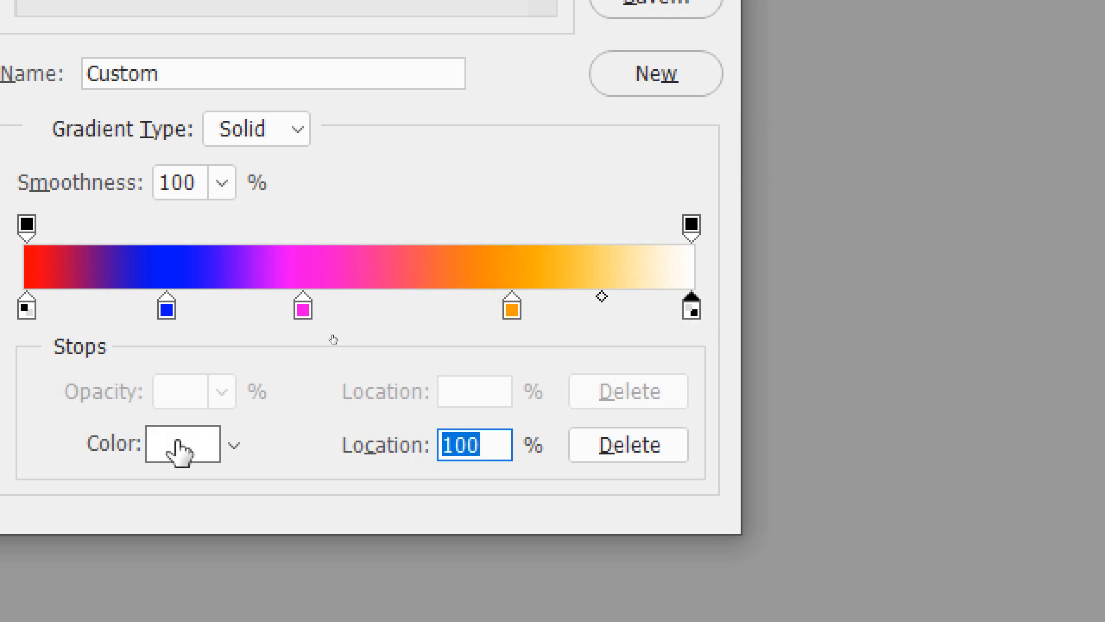
{"action": "left_click", "coordinate": [194, 449]}
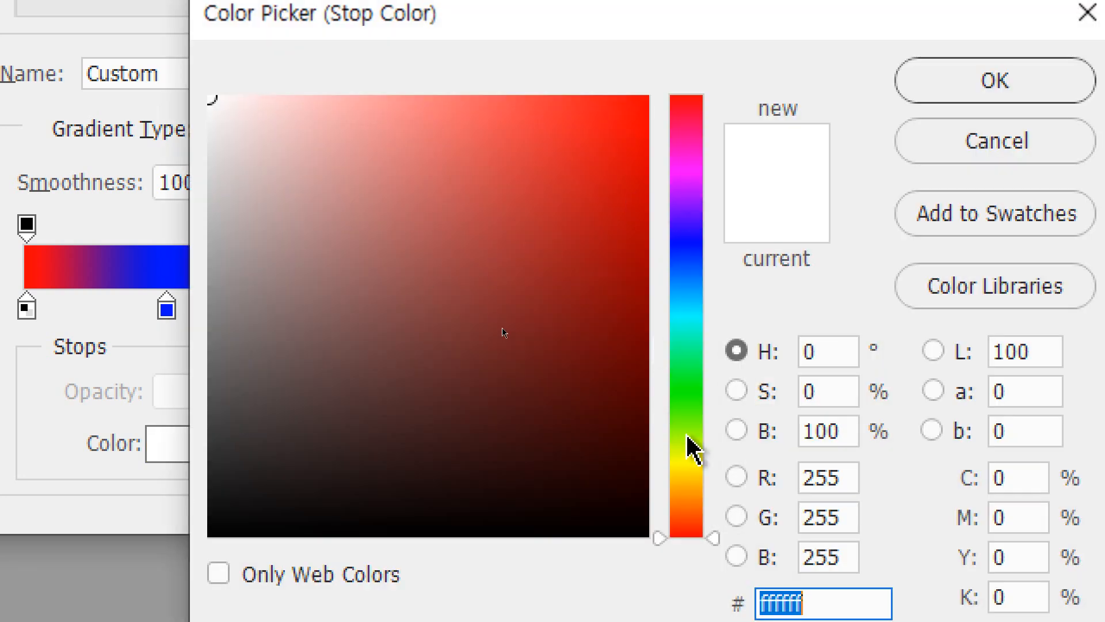
{"action": "left_click", "coordinate": [690, 407]}
{"action": "left_click_drag", "start_coordinate": [690, 408], "coordinate": [693, 424]}
{"action": "left_click", "coordinate": [996, 84]}
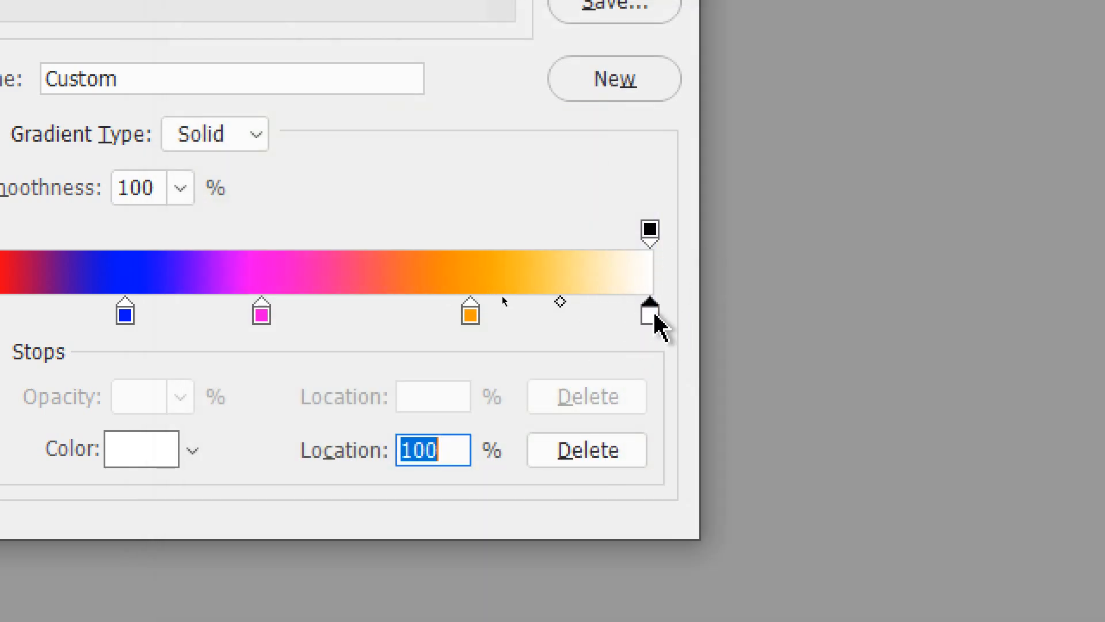
{"action": "left_click", "coordinate": [141, 458]}
{"action": "left_click", "coordinate": [647, 103]}
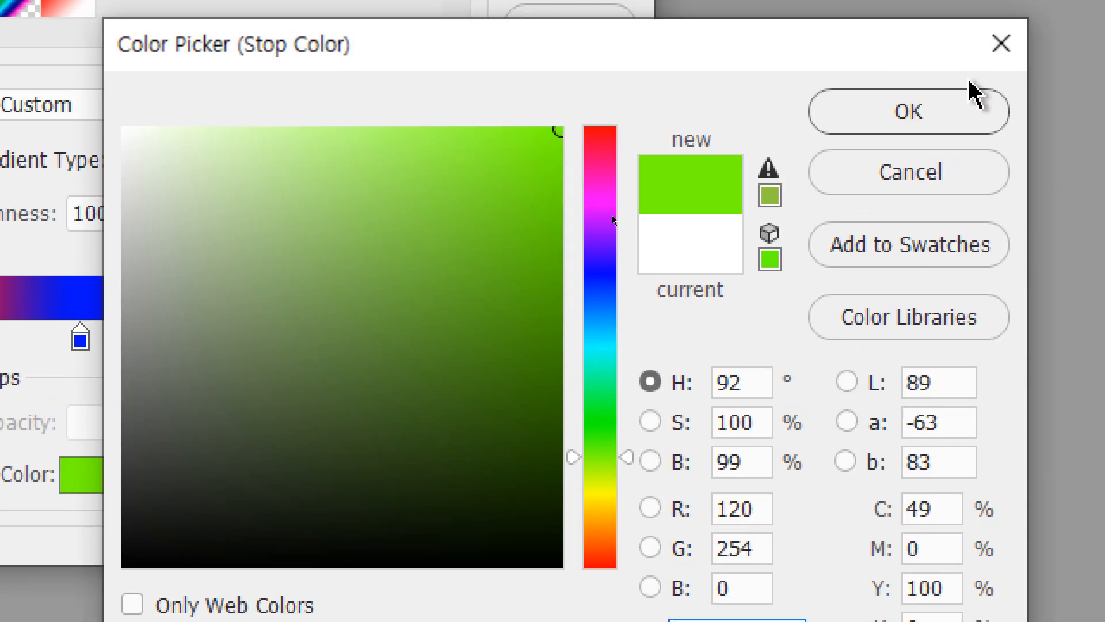
{"action": "left_click", "coordinate": [928, 118]}
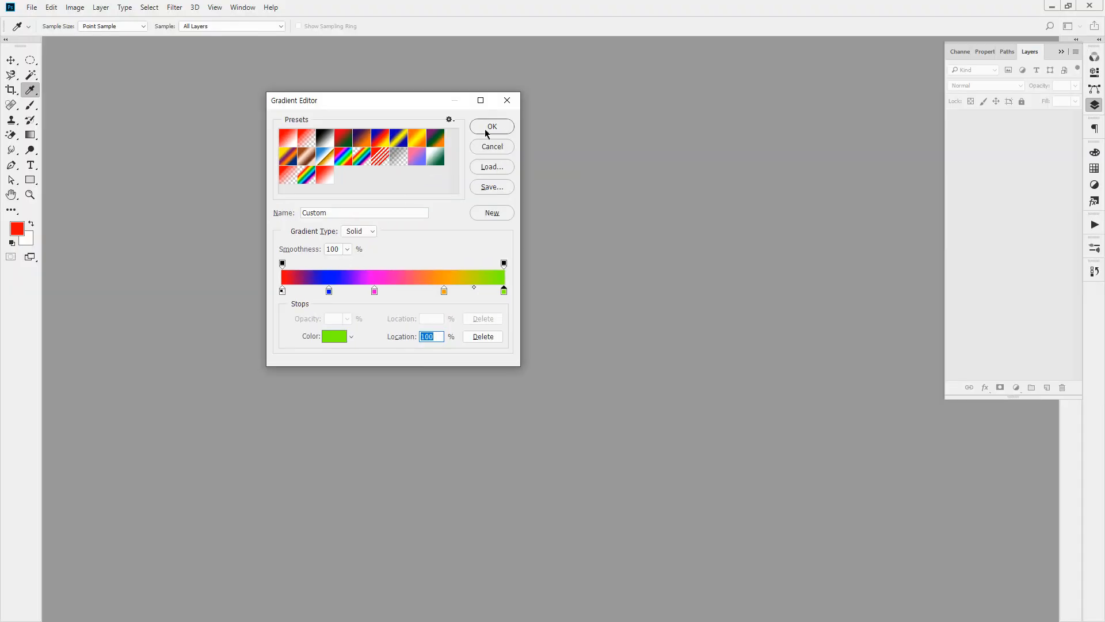
Accept the custom gradient and create a new blank white document.
{"action": "left_click", "coordinate": [504, 128]}
{"action": "left_click", "coordinate": [492, 126]}
{"action": "left_click", "coordinate": [32, 8]}
{"action": "left_click", "coordinate": [36, 21]}
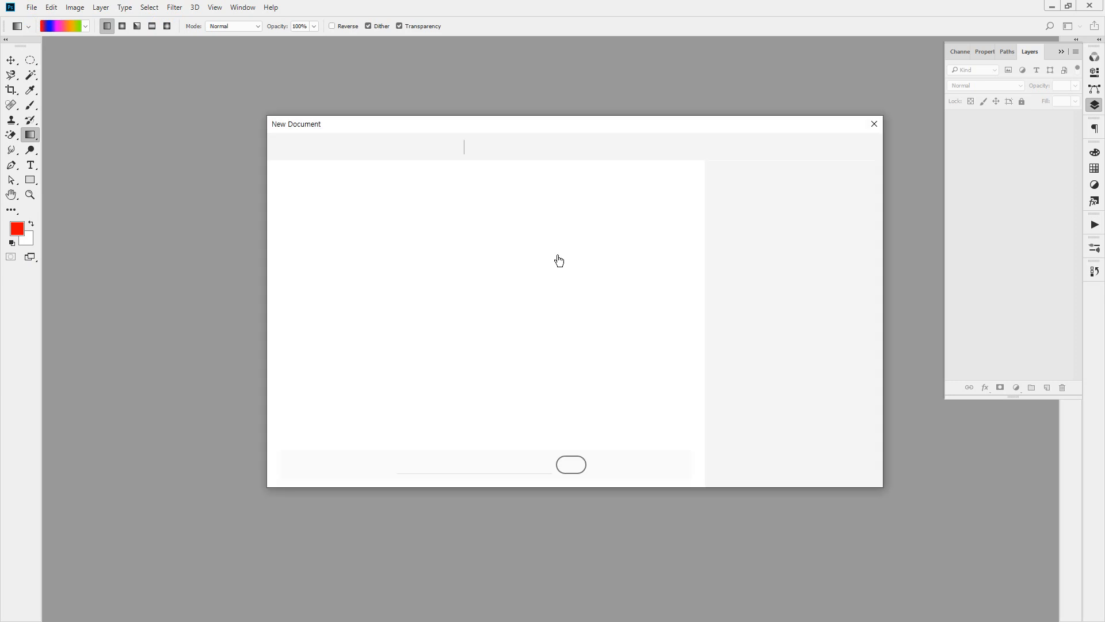
{"action": "left_click", "coordinate": [791, 466]}
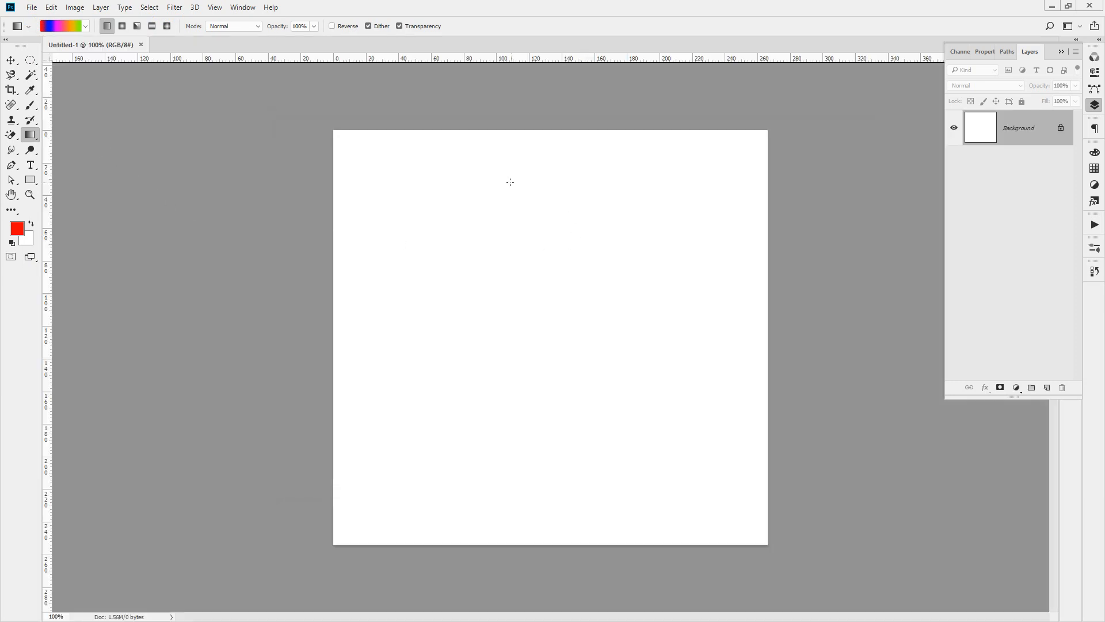
Fill the blank canvas with the linear multicolour gradient from top to bottom, and undo the fill.
{"action": "left_click_drag", "start_coordinate": [510, 324], "coordinate": [510, 427]}
{"action": "mouse_move", "coordinate": [52, 202]}
{"action": "left_mouse_down"}
{"action": "mouse_move", "coordinate": [35, 266]}
{"action": "mouse_move", "coordinate": [64, 275]}
{"action": "left_mouse_up"}
{"action": "mouse_move", "coordinate": [305, 158]}
{"action": "left_mouse_down"}
{"action": "mouse_move", "coordinate": [289, 243]}
{"action": "mouse_move", "coordinate": [289, 427]}
{"action": "mouse_move", "coordinate": [311, 451]}
{"action": "left_mouse_up"}
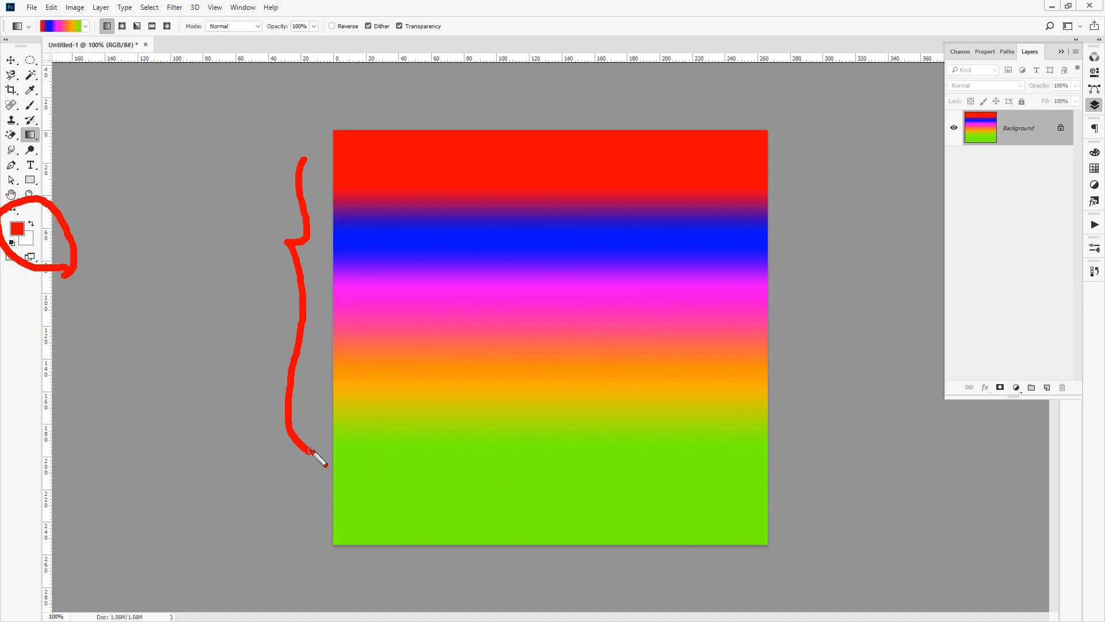
{"action": "key", "text": "ctrl+z"}
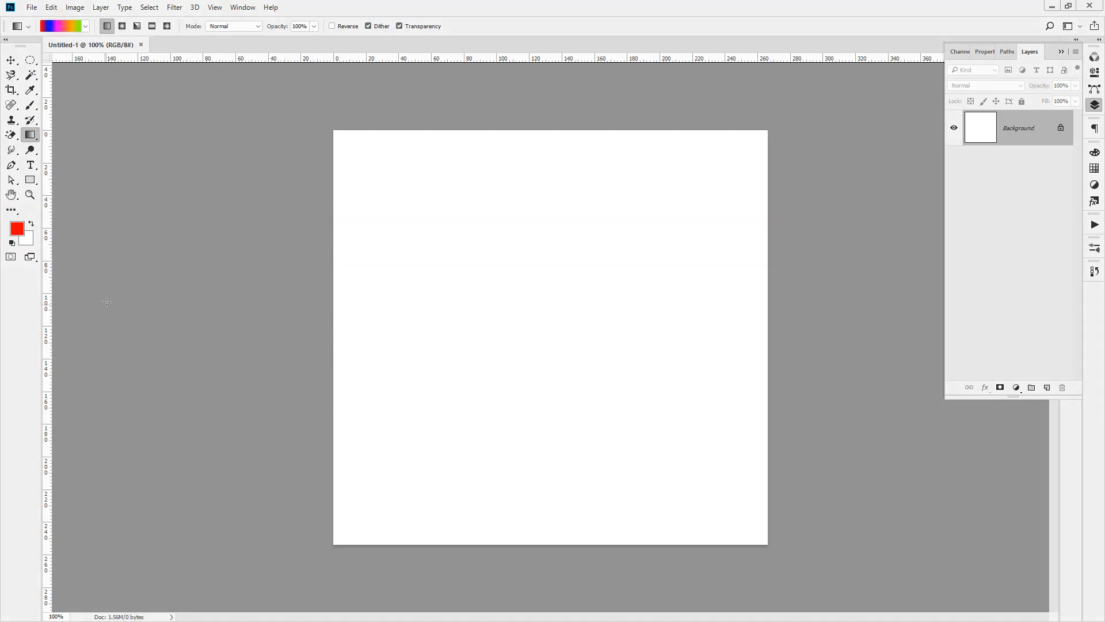
Add an opacity stop at 52% to the custom gradient, lower its opacity to 40%, and accept the gradient.
{"action": "left_click", "coordinate": [59, 28]}
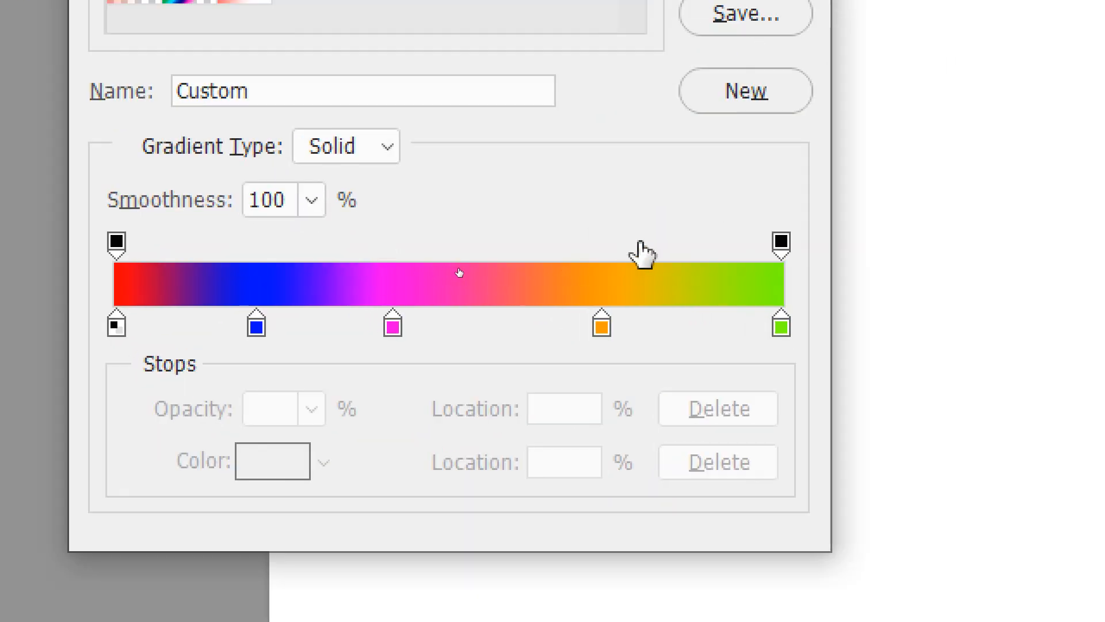
{"action": "left_click", "coordinate": [457, 267]}
{"action": "left_click_drag", "start_coordinate": [647, 271], "coordinate": [464, 265]}
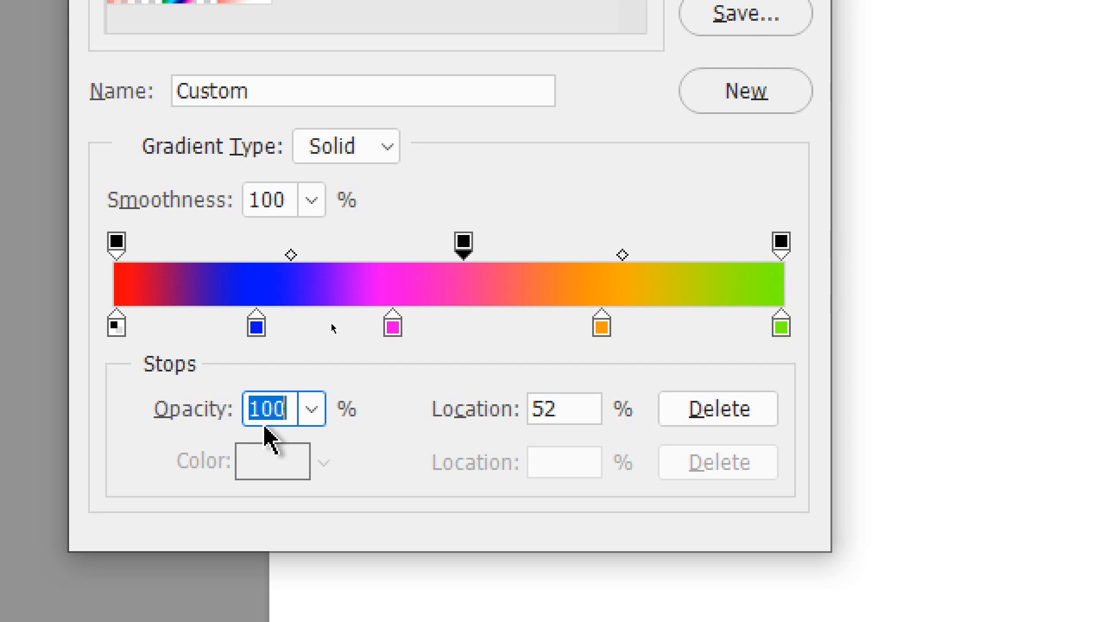
{"action": "left_click", "coordinate": [315, 410]}
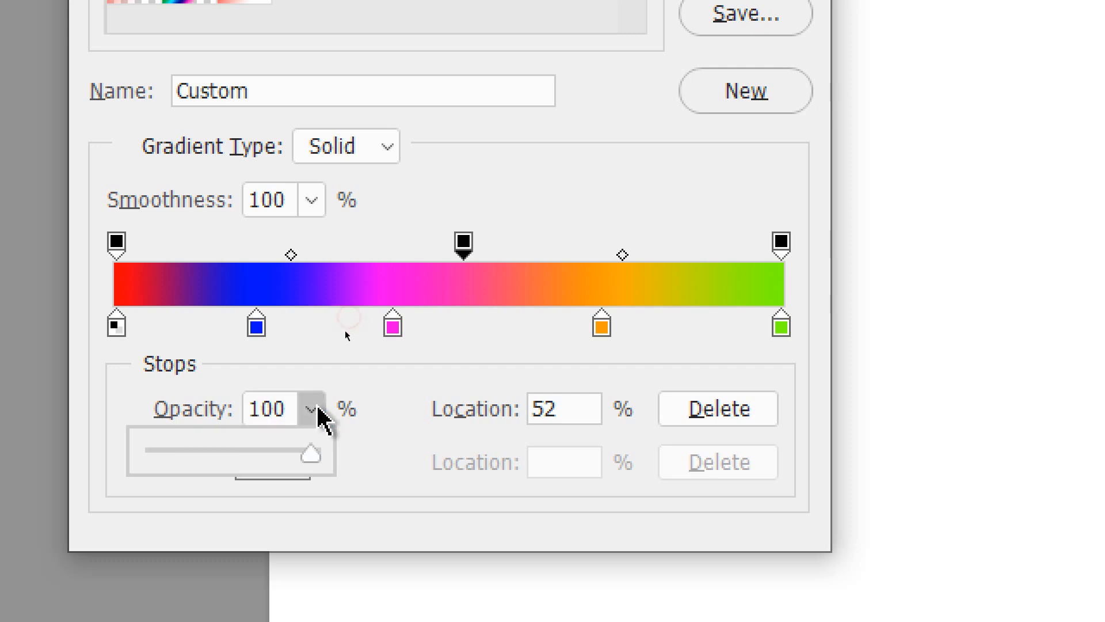
{"action": "left_click_drag", "start_coordinate": [291, 467], "coordinate": [218, 464]}
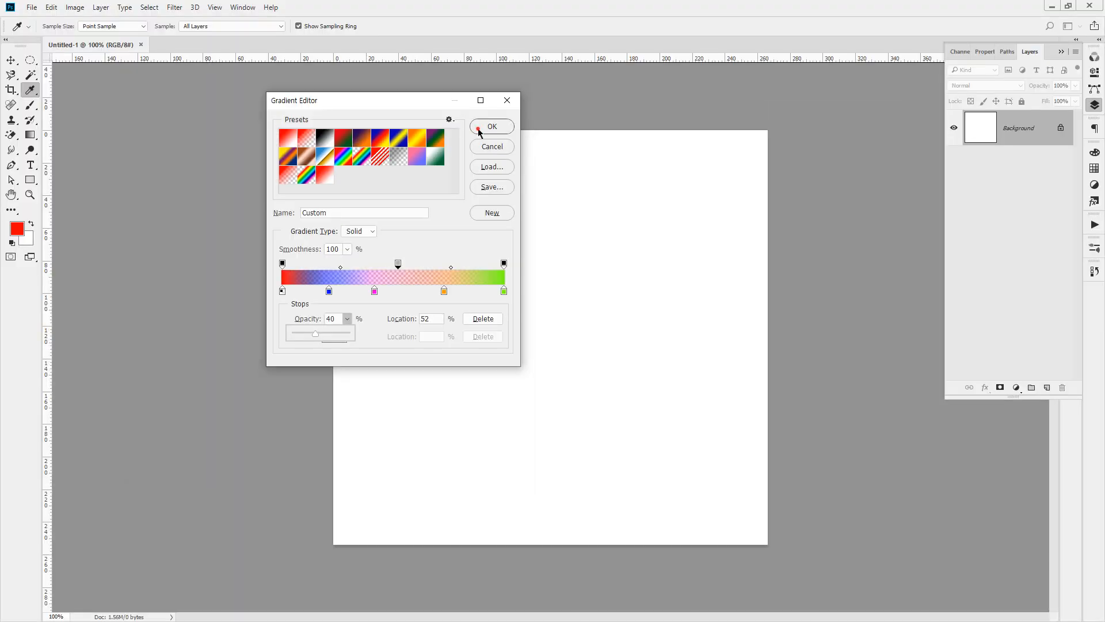
{"action": "left_click", "coordinate": [479, 128]}
Try the semi-transparent gradient vertically on the blank canvas.
{"action": "left_click_drag", "start_coordinate": [550, 356], "coordinate": [569, 501]}
{"action": "mouse_move", "coordinate": [592, 400]}
{"action": "left_mouse_down"}
{"action": "mouse_move", "coordinate": [502, 337]}
{"action": "mouse_move", "coordinate": [615, 281]}
{"action": "mouse_move", "coordinate": [659, 384]}
{"action": "mouse_move", "coordinate": [591, 407]}
{"action": "mouse_move", "coordinate": [527, 363]}
{"action": "mouse_move", "coordinate": [587, 279]}
{"action": "mouse_move", "coordinate": [662, 391]}
{"action": "mouse_move", "coordinate": [627, 410]}
{"action": "left_mouse_up"}
{"action": "key", "text": "Escape"}
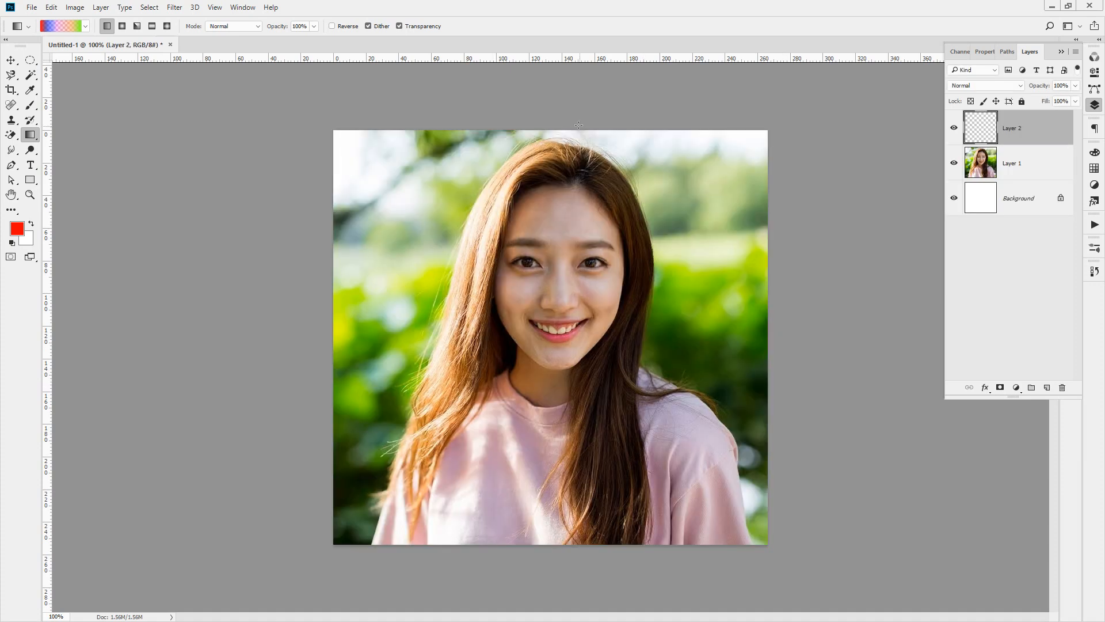
Apply the semi-transparent gradient from top to bottom over the portrait on Layer 2, and delete that layer.
{"action": "left_click_drag", "start_coordinate": [578, 124], "coordinate": [559, 448]}
{"action": "left_click_drag", "start_coordinate": [556, 579], "coordinate": [554, 574]}
{"action": "mouse_move", "coordinate": [561, 435]}
{"action": "left_mouse_down"}
{"action": "mouse_move", "coordinate": [469, 375]}
{"action": "mouse_move", "coordinate": [671, 345]}
{"action": "mouse_move", "coordinate": [485, 437]}
{"action": "left_mouse_up"}
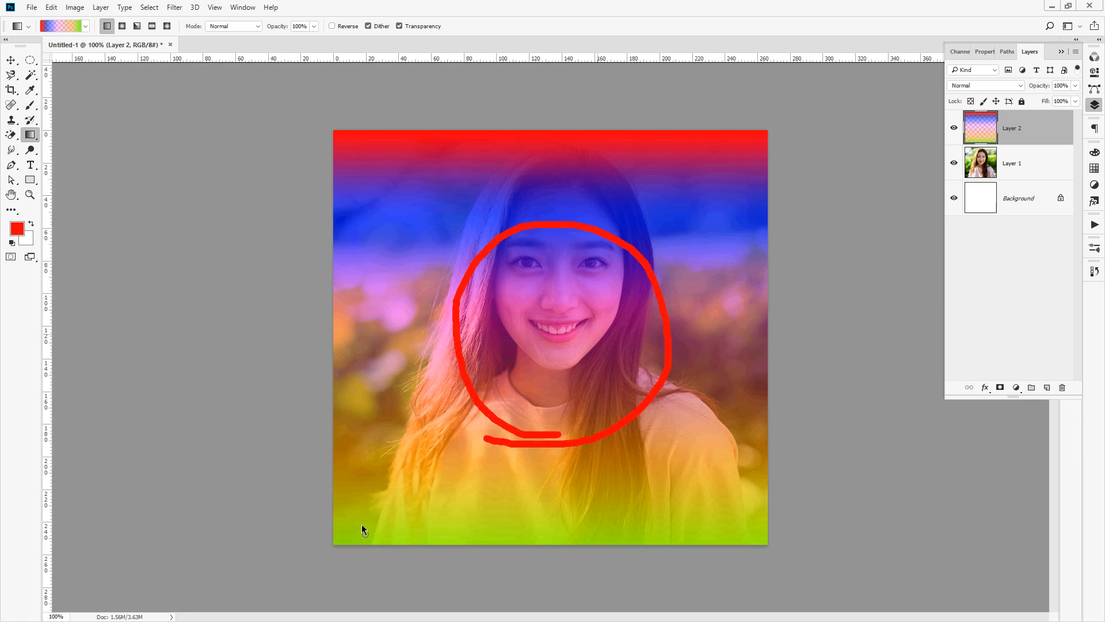
{"action": "key", "text": "Escape"}
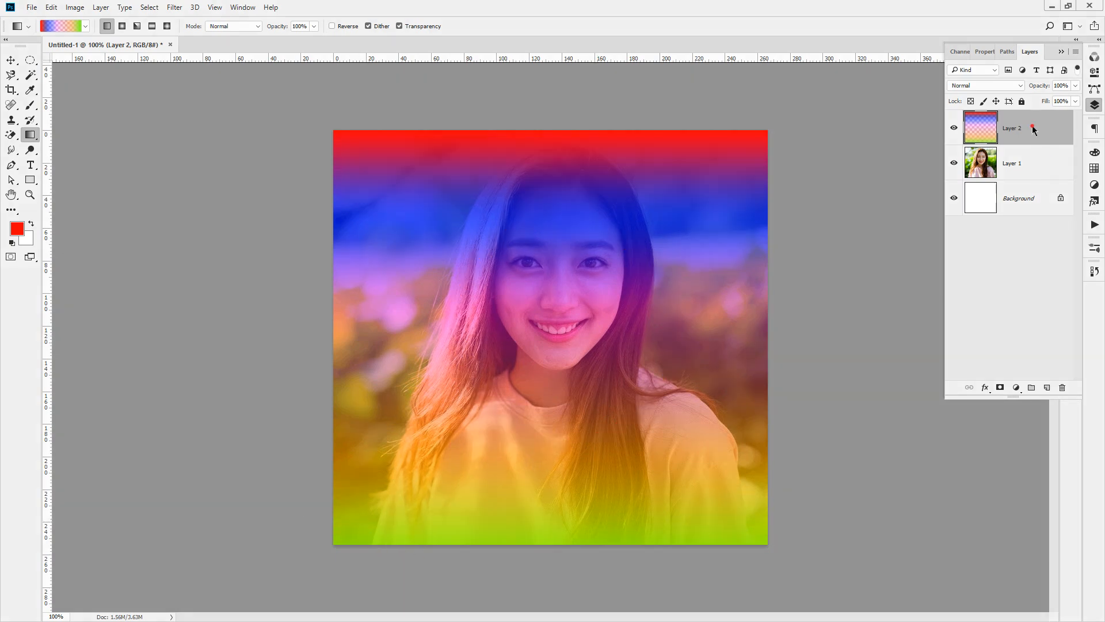
{"action": "left_click_drag", "start_coordinate": [1011, 124], "coordinate": [1062, 387]}
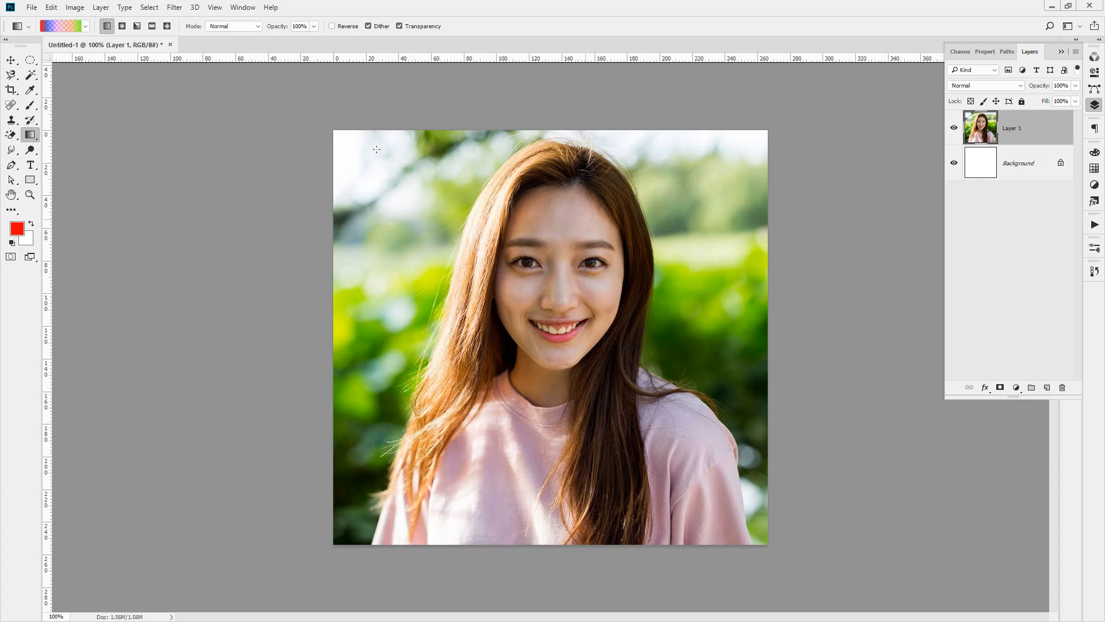
Shorten the Layers panel and add a new empty layer above the portrait.
{"action": "key", "text": "ctrl+4"}
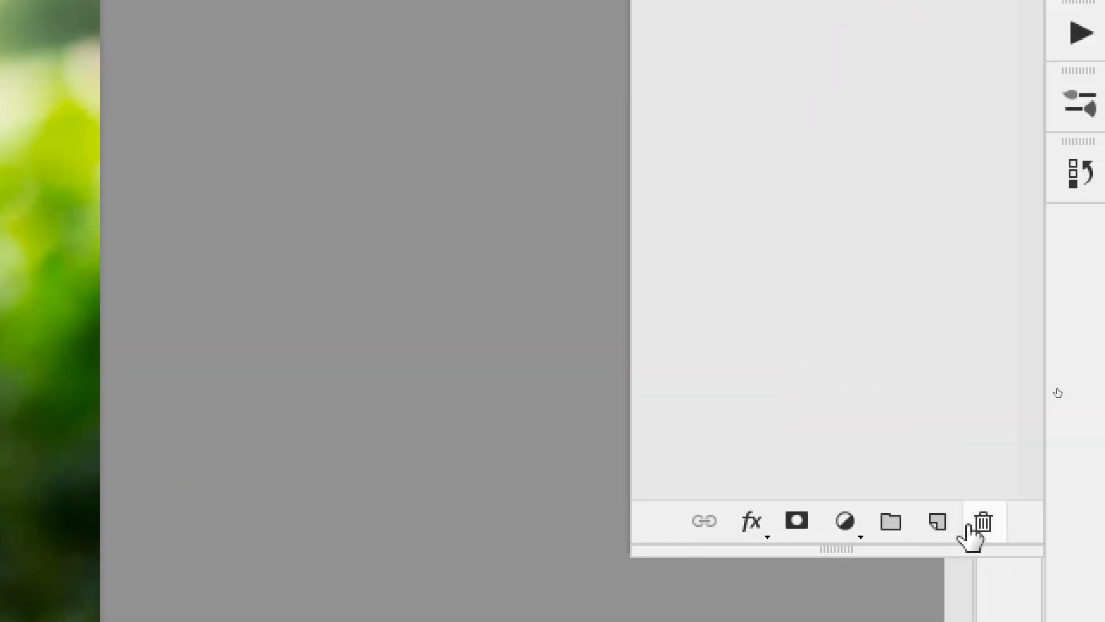
{"action": "left_click_drag", "start_coordinate": [864, 554], "coordinate": [871, 130]}
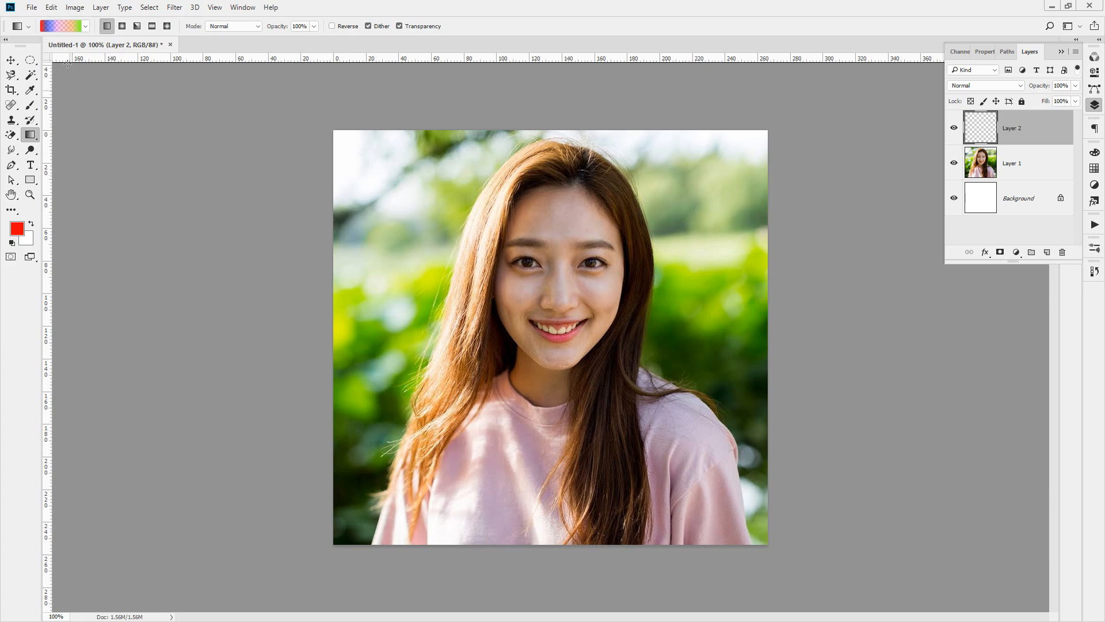
Remove the custom gradient's middle opacity stop and lower the opacity of its end stop to 0%.
{"action": "left_click", "coordinate": [67, 27]}
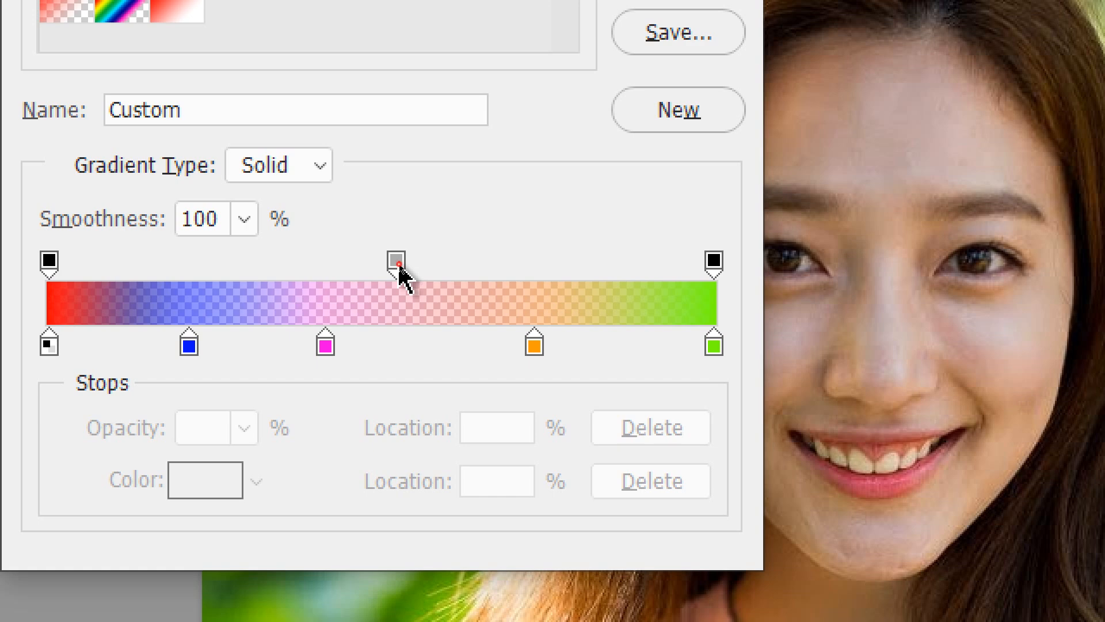
{"action": "left_click_drag", "start_coordinate": [397, 266], "coordinate": [404, 247]}
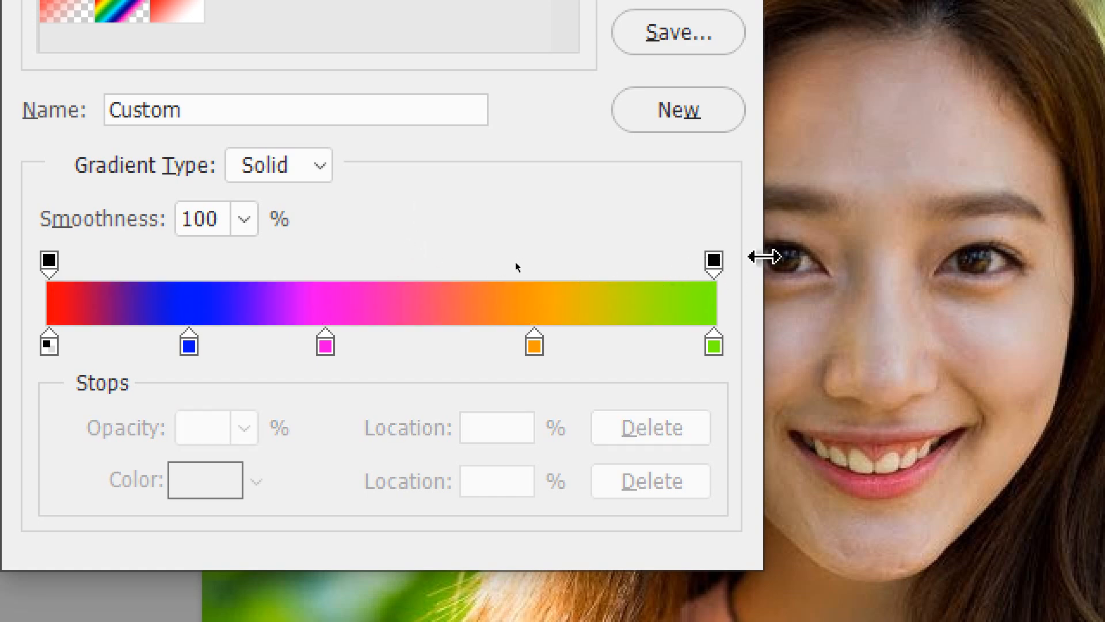
{"action": "left_click", "coordinate": [713, 262]}
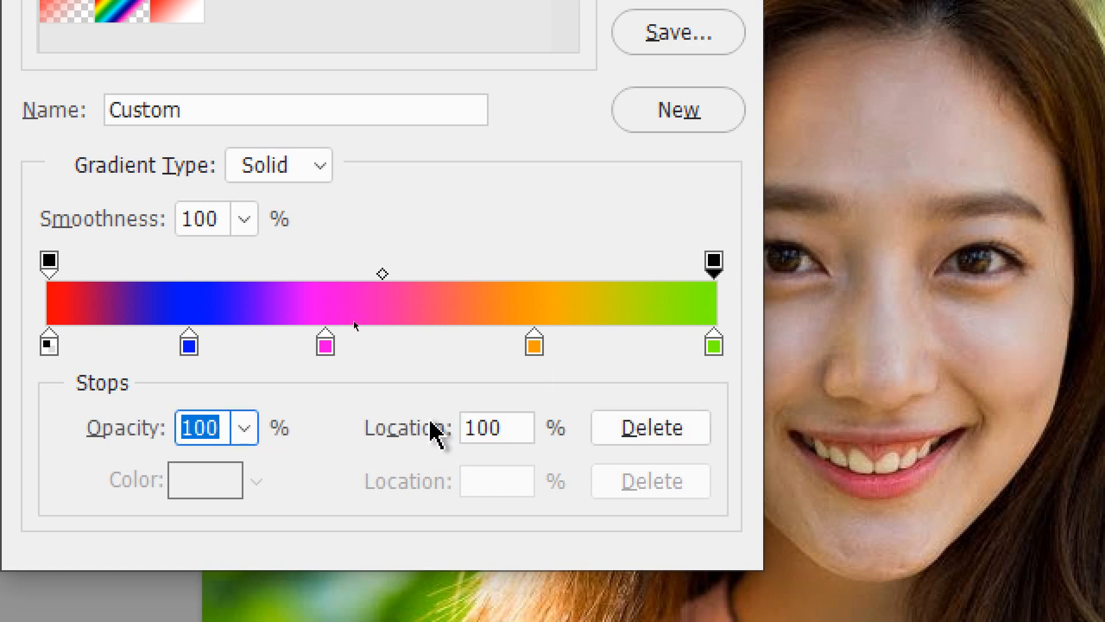
{"action": "left_click", "coordinate": [244, 429]}
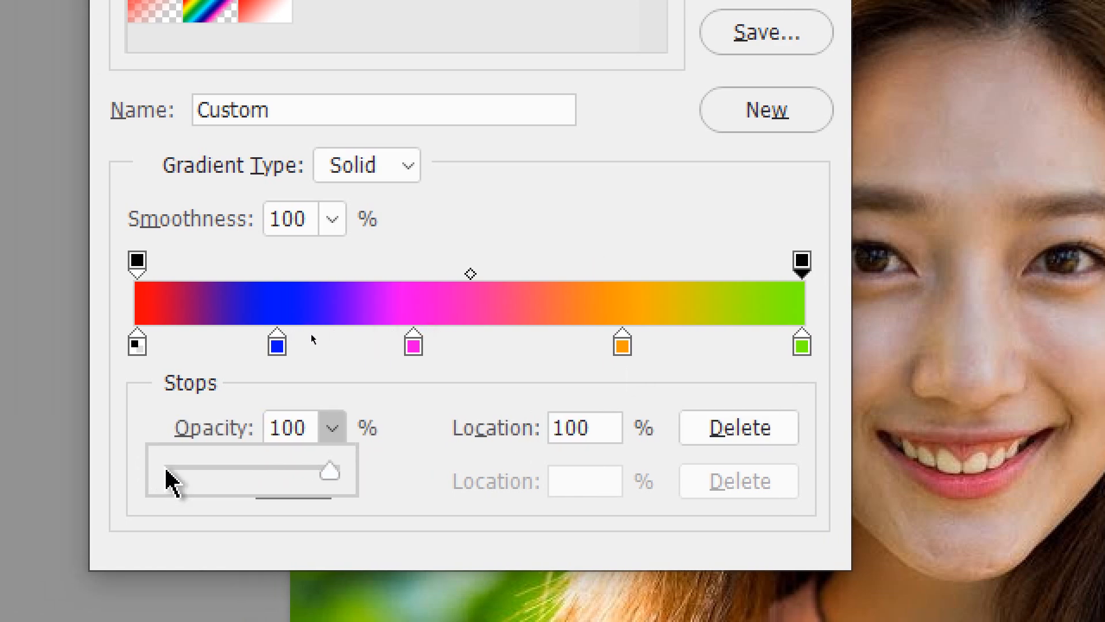
{"action": "left_click_drag", "start_coordinate": [203, 473], "coordinate": [140, 476]}
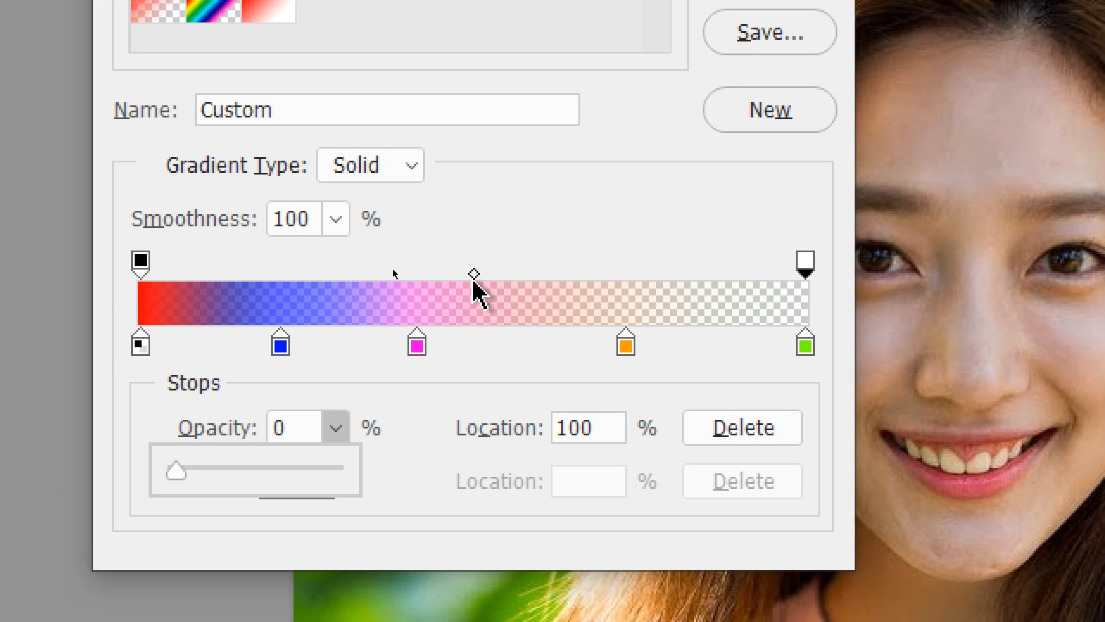
Move the midpoint between the two opacity stops to 95% and accept the gradient.
{"action": "left_click_drag", "start_coordinate": [474, 274], "coordinate": [784, 279]}
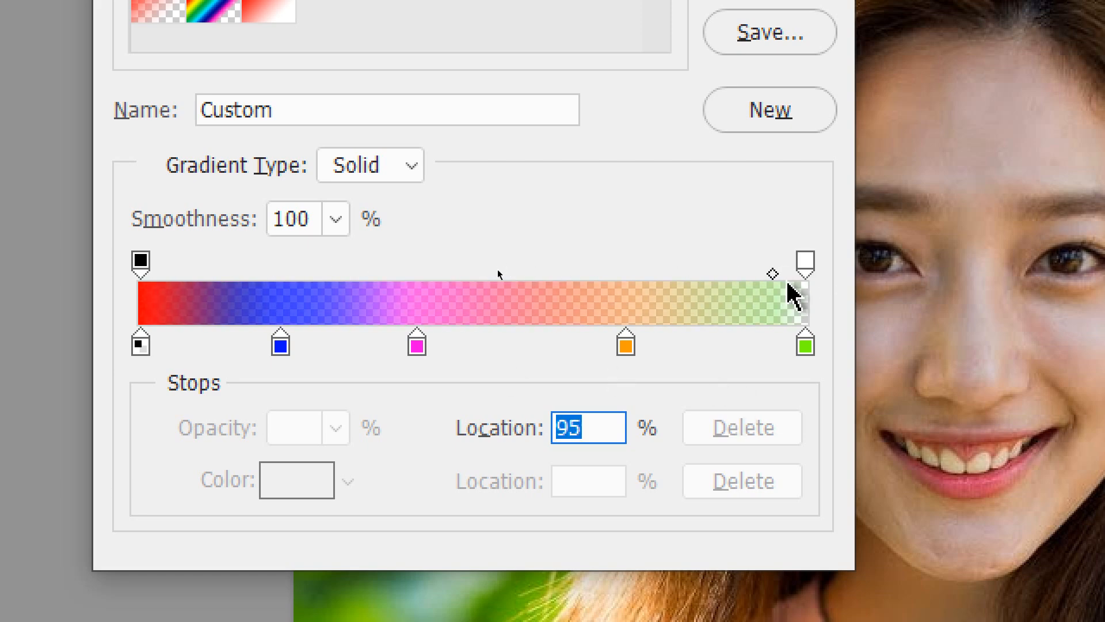
{"action": "mouse_move", "coordinate": [772, 284]}
{"action": "left_mouse_down"}
{"action": "mouse_move", "coordinate": [760, 284]}
{"action": "mouse_move", "coordinate": [779, 288]}
{"action": "left_mouse_up"}
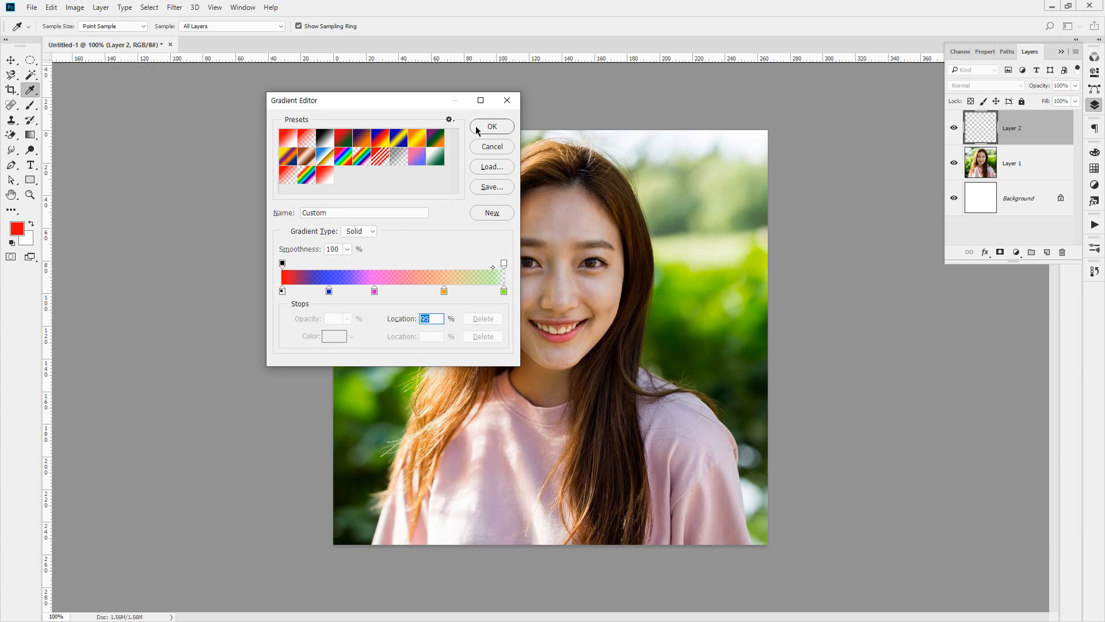
{"action": "left_click", "coordinate": [477, 130]}
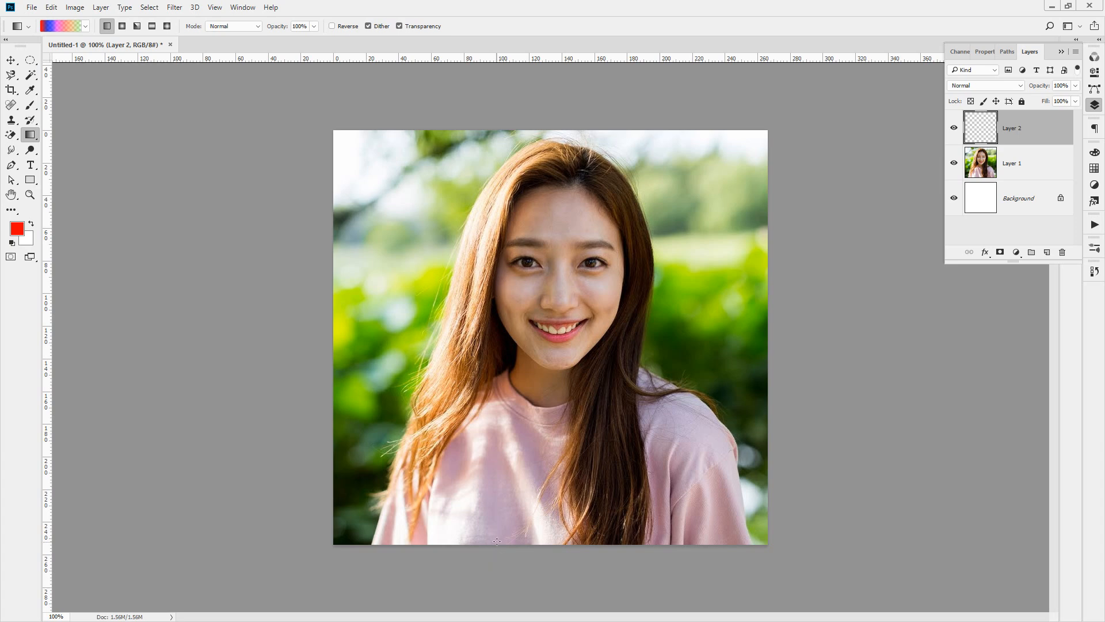
Draw the gradient upward along the portrait's lower edge on Layer 2, undo it, and redraw it as a taller band.
{"action": "left_click_drag", "start_coordinate": [499, 507], "coordinate": [499, 505]}
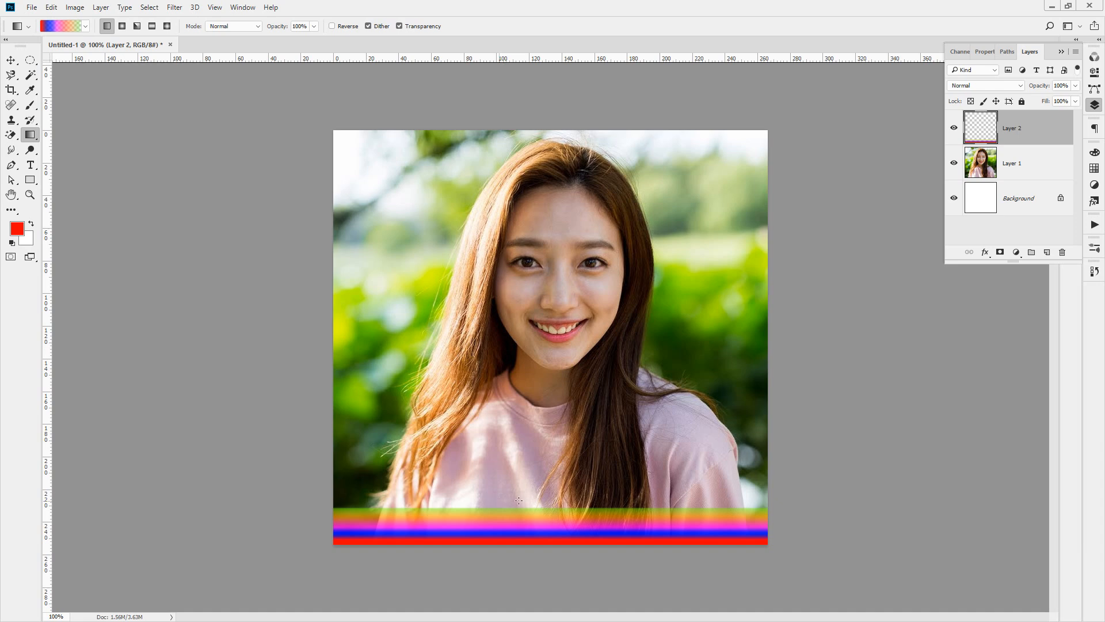
{"action": "key", "text": "ctrl+z"}
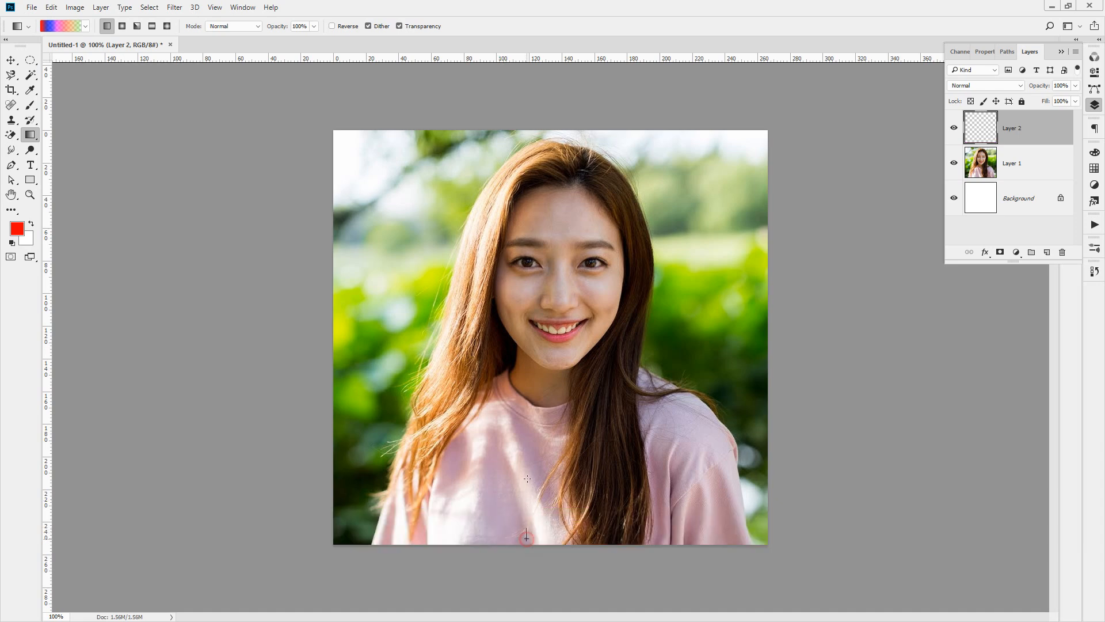
{"action": "left_click_drag", "start_coordinate": [527, 467], "coordinate": [529, 467]}
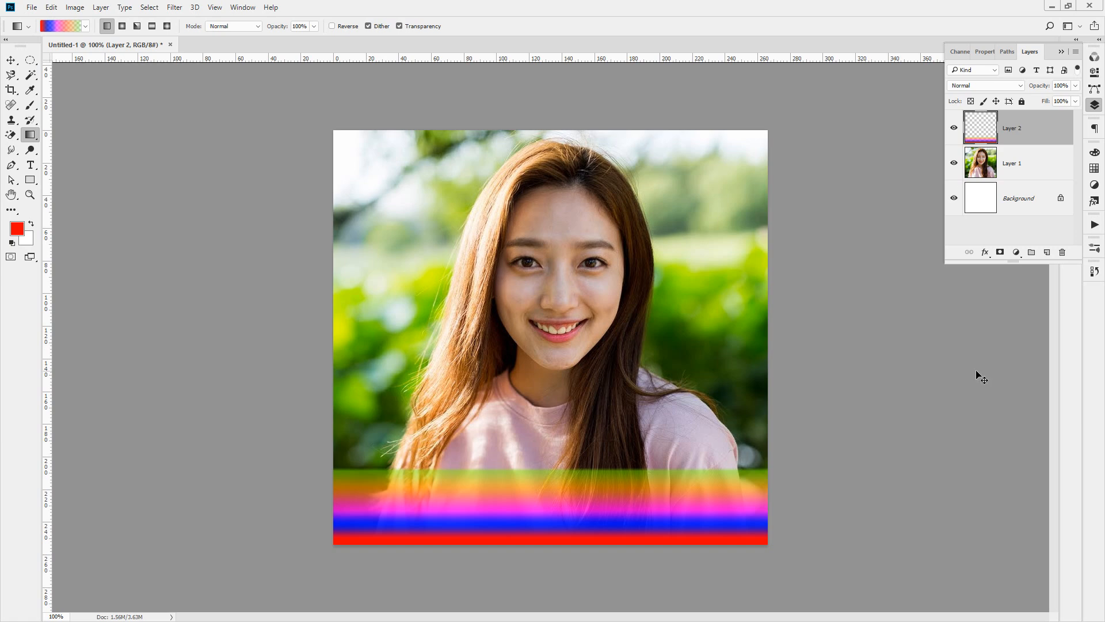
Choose the Smudge tool and set its brush size to 117 px and its strength to 51%.
{"action": "left_click", "coordinate": [12, 151]}
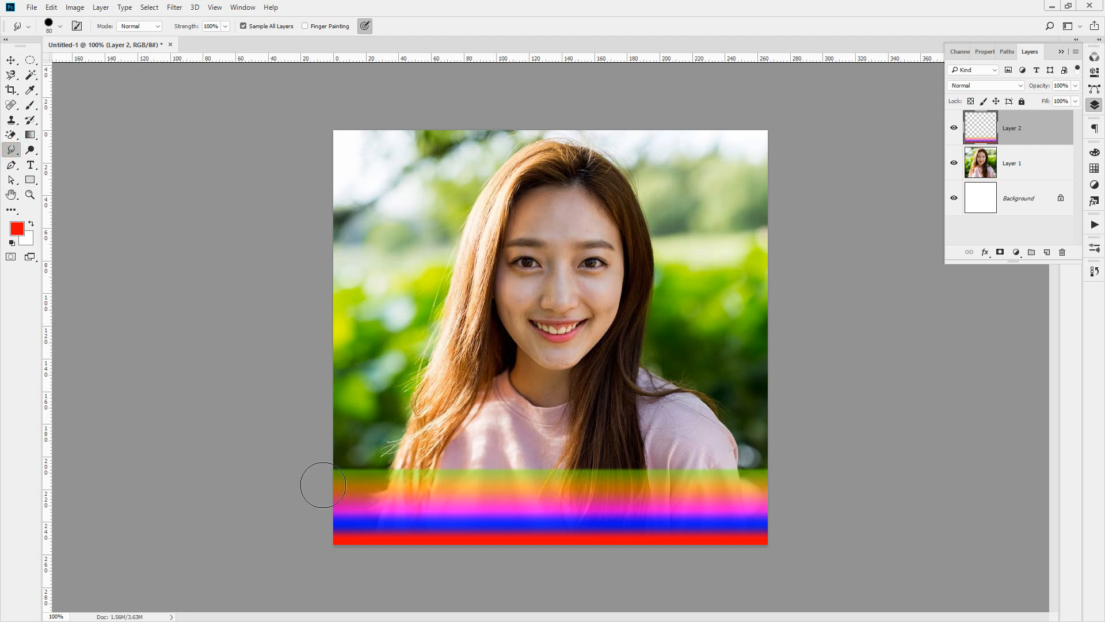
{"action": "left_click", "coordinate": [61, 26]}
{"action": "left_click_drag", "start_coordinate": [76, 60], "coordinate": [106, 62]}
{"action": "left_click", "coordinate": [535, 40]}
{"action": "left_click", "coordinate": [225, 27]}
{"action": "left_click_drag", "start_coordinate": [224, 40], "coordinate": [198, 42]}
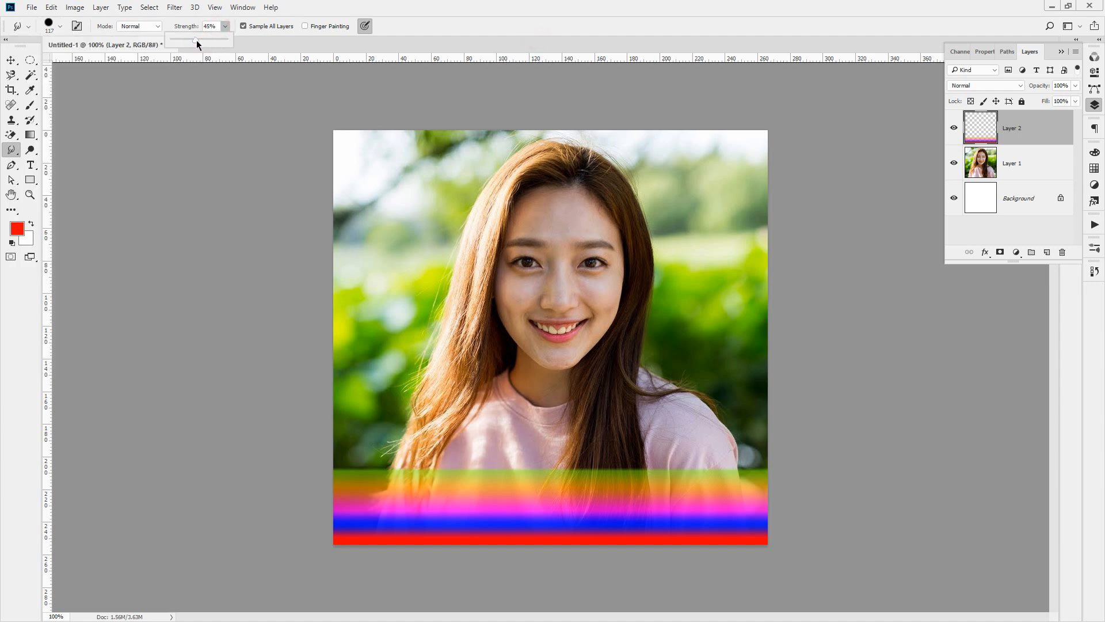
Try smudging the gradient's left end at 51% and at 18% strength, undoing each stroke.
{"action": "mouse_move", "coordinate": [378, 529]}
{"action": "left_mouse_down"}
{"action": "mouse_move", "coordinate": [324, 341]}
{"action": "mouse_move", "coordinate": [289, 287]}
{"action": "mouse_move", "coordinate": [356, 258]}
{"action": "mouse_move", "coordinate": [465, 272]}
{"action": "left_mouse_up"}
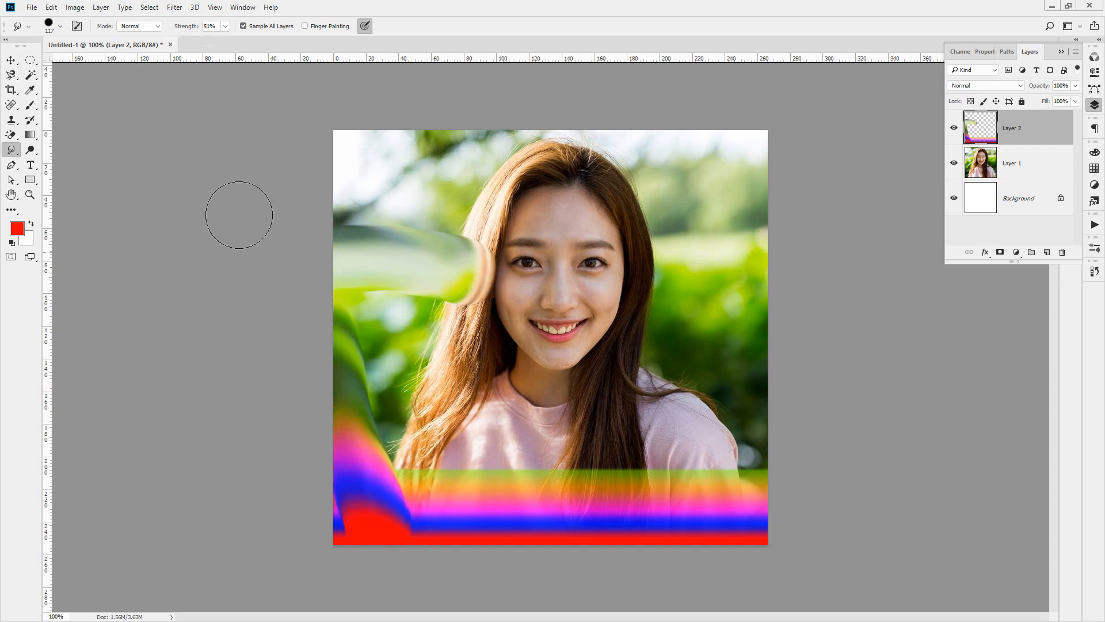
{"action": "key", "text": "ctrl+z"}
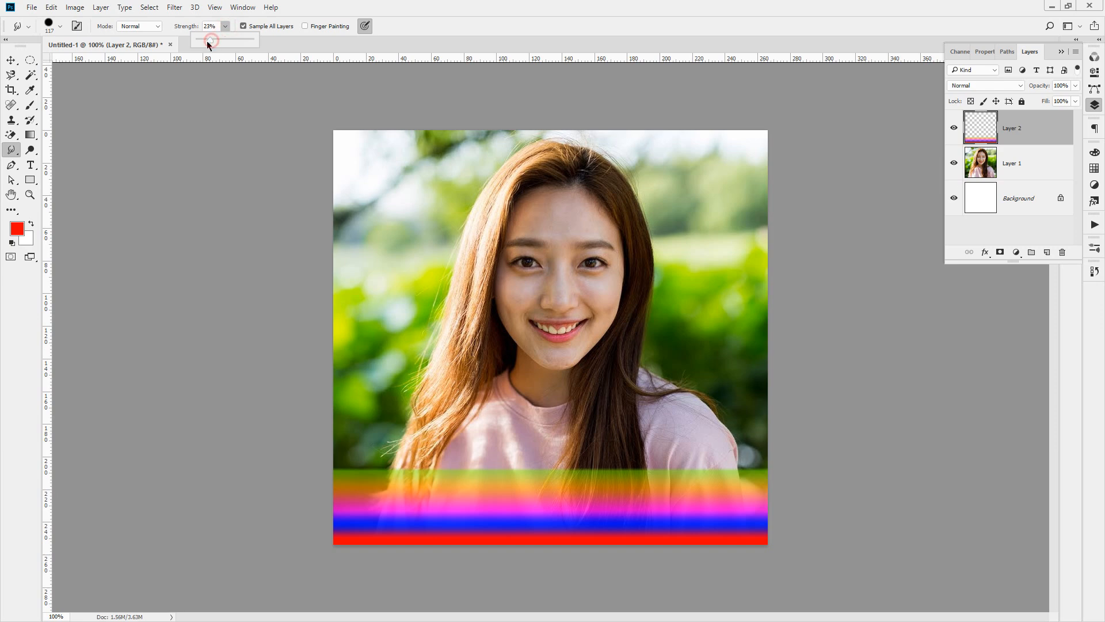
{"action": "left_click", "coordinate": [440, 27]}
{"action": "mouse_move", "coordinate": [384, 544]}
{"action": "left_mouse_down"}
{"action": "mouse_move", "coordinate": [392, 467]}
{"action": "mouse_move", "coordinate": [250, 158]}
{"action": "left_mouse_up"}
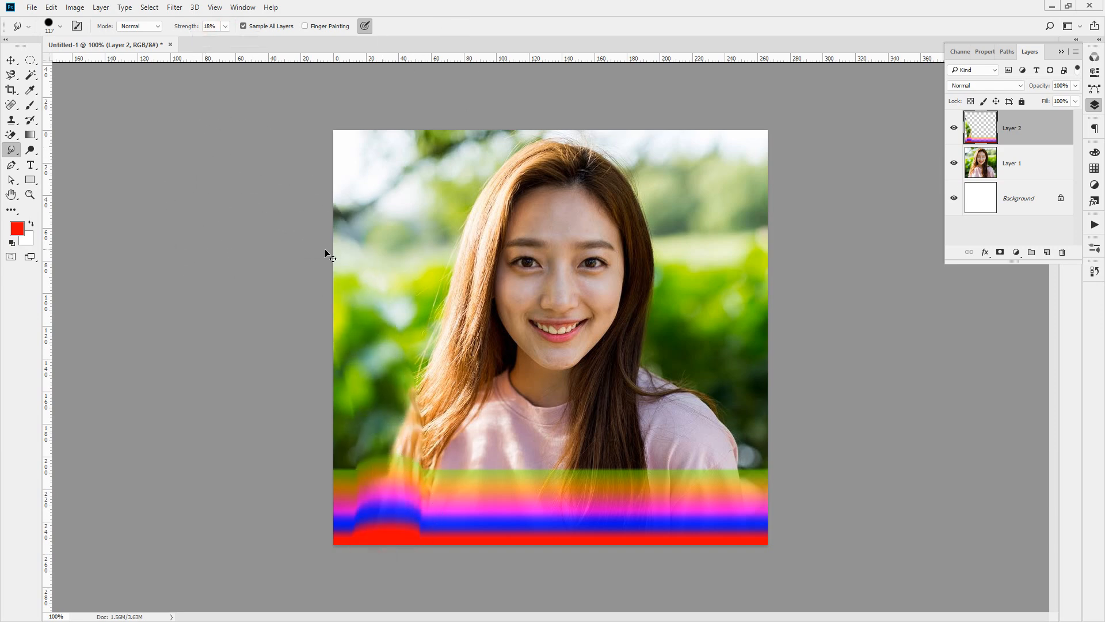
{"action": "key", "text": "ctrl+z"}
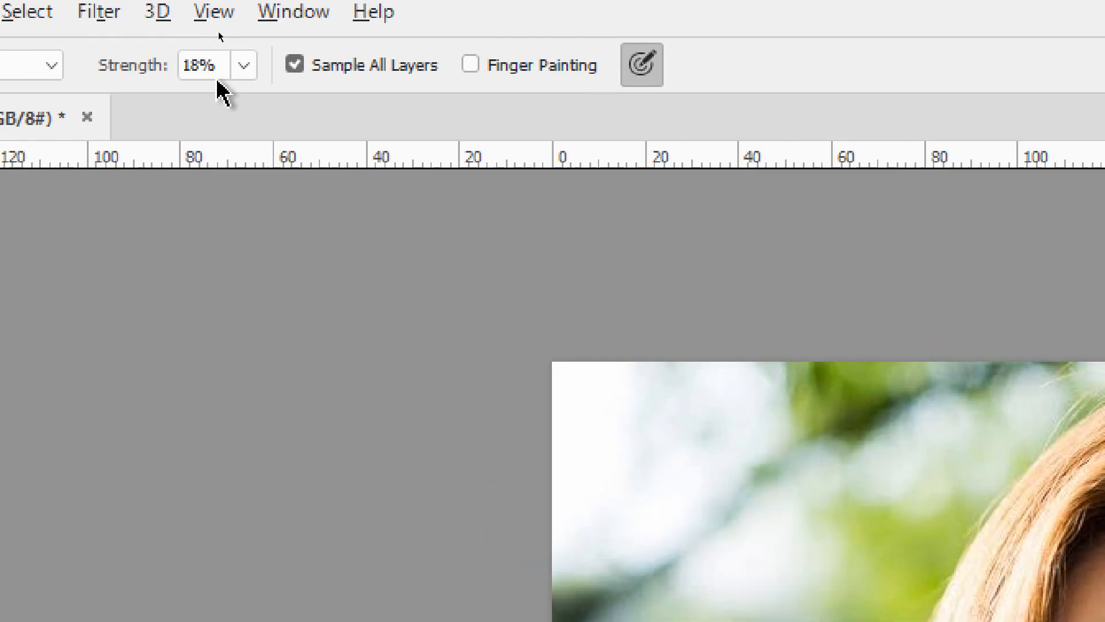
Set the Smudge strength to 24%, try smudging over the face with all layers sampled, and undo that stroke.
{"action": "left_click", "coordinate": [225, 26]}
{"action": "left_click_drag", "start_coordinate": [243, 115], "coordinate": [251, 117]}
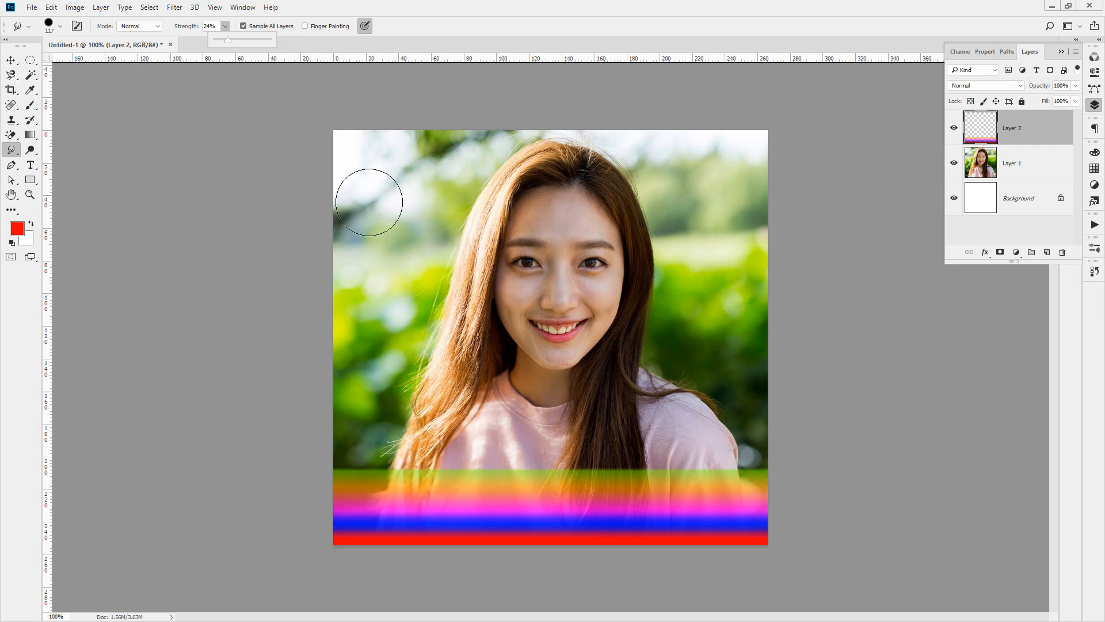
{"action": "left_click", "coordinate": [523, 218]}
{"action": "mouse_move", "coordinate": [463, 205]}
{"action": "left_mouse_down"}
{"action": "mouse_move", "coordinate": [489, 286]}
{"action": "mouse_move", "coordinate": [692, 234]}
{"action": "mouse_move", "coordinate": [611, 294]}
{"action": "mouse_move", "coordinate": [434, 223]}
{"action": "mouse_move", "coordinate": [440, 315]}
{"action": "mouse_move", "coordinate": [595, 238]}
{"action": "mouse_move", "coordinate": [653, 318]}
{"action": "mouse_move", "coordinate": [470, 266]}
{"action": "mouse_move", "coordinate": [469, 330]}
{"action": "mouse_move", "coordinate": [608, 345]}
{"action": "left_mouse_up"}
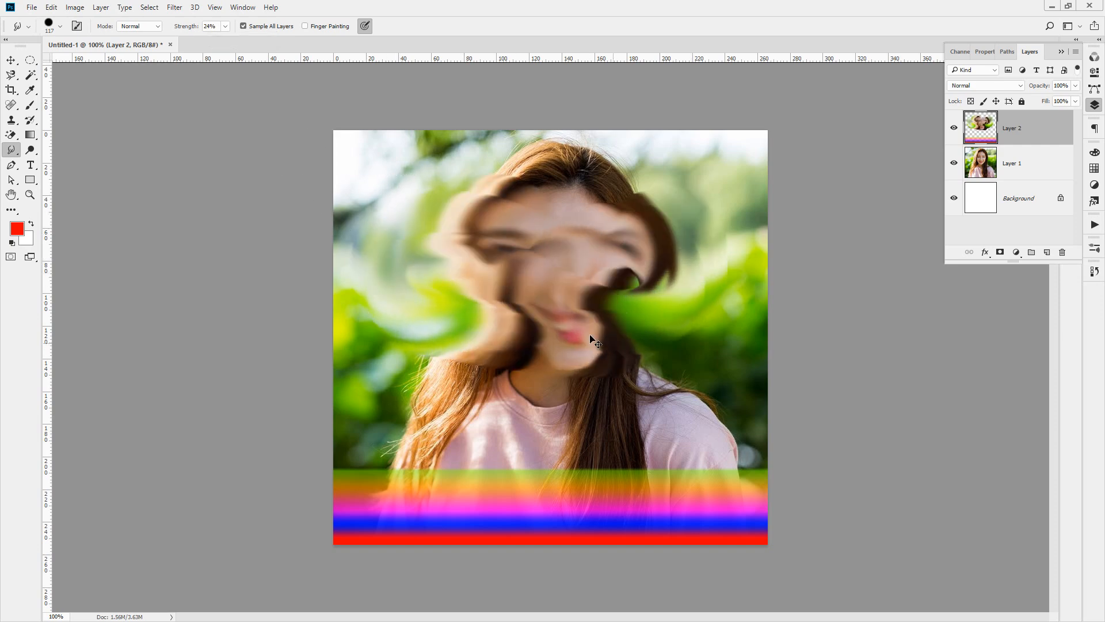
{"action": "key", "text": "ctrl+z"}
Turn off Sample All Layers and smudge the gradient band up and down into waves along its whole width.
{"action": "mouse_move", "coordinate": [1017, 137]}
{"action": "left_mouse_down"}
{"action": "mouse_move", "coordinate": [991, 142]}
{"action": "mouse_move", "coordinate": [959, 124]}
{"action": "mouse_move", "coordinate": [1017, 143]}
{"action": "left_mouse_up"}
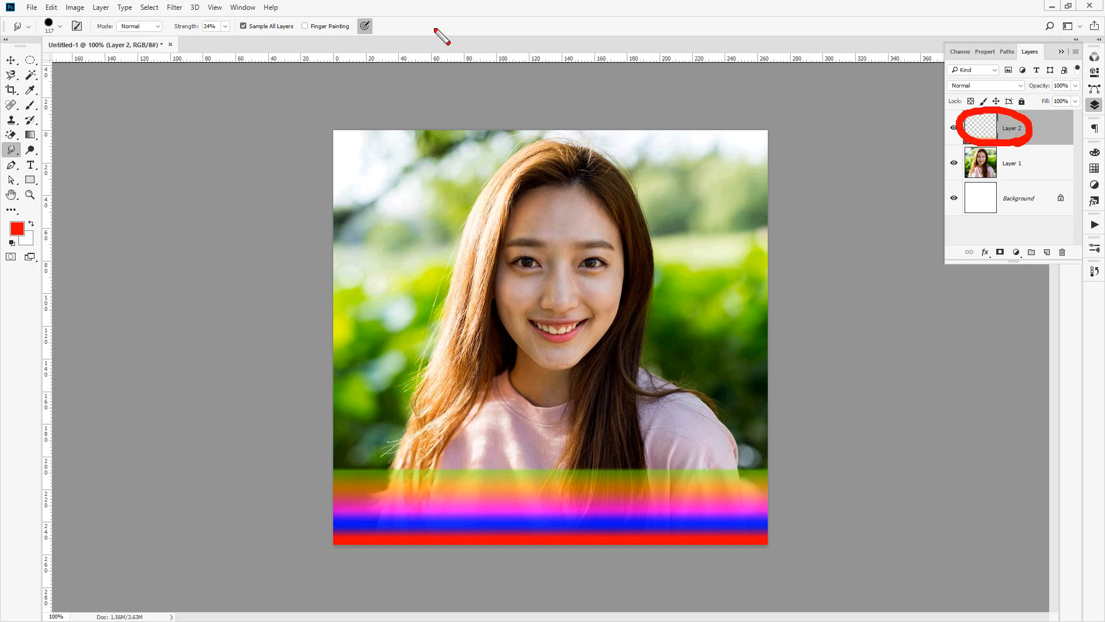
{"action": "key", "text": "Escape"}
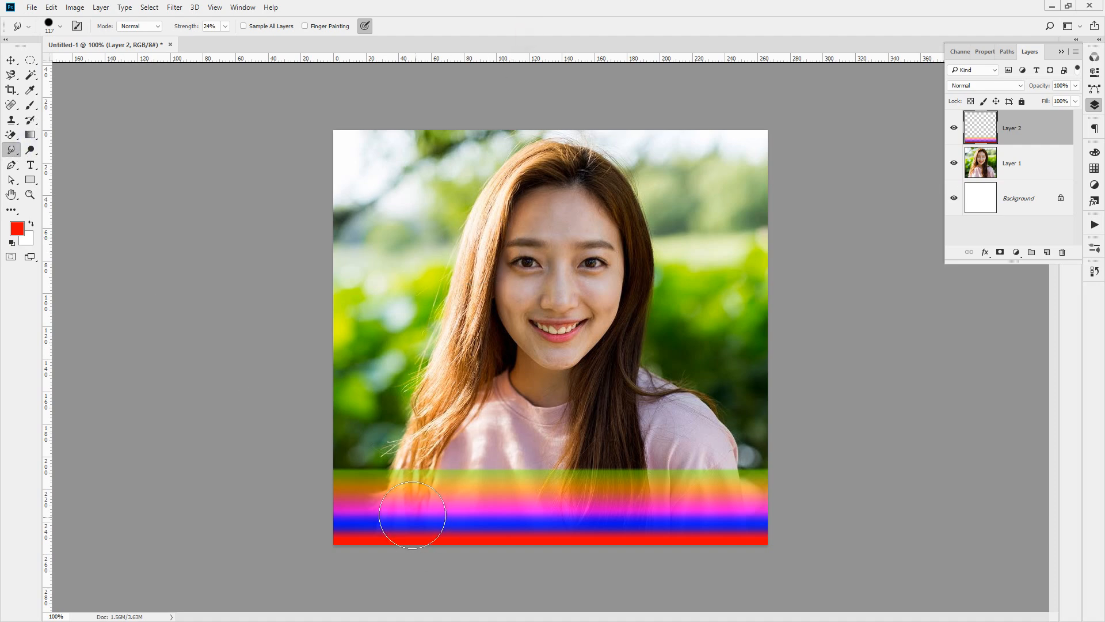
{"action": "left_click_drag", "start_coordinate": [382, 557], "coordinate": [360, 472]}
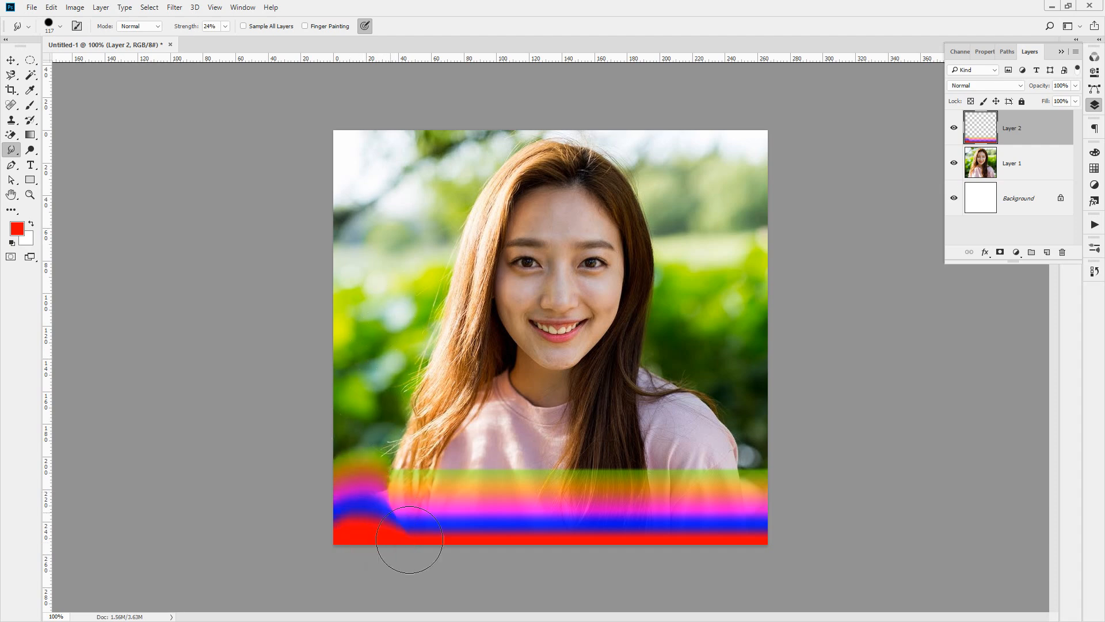
{"action": "left_click_drag", "start_coordinate": [410, 536], "coordinate": [397, 404]}
{"action": "left_click_drag", "start_coordinate": [414, 449], "coordinate": [436, 589]}
{"action": "mouse_move", "coordinate": [454, 526]}
{"action": "left_mouse_down"}
{"action": "mouse_move", "coordinate": [498, 449]}
{"action": "mouse_move", "coordinate": [543, 578]}
{"action": "left_mouse_up"}
{"action": "left_click_drag", "start_coordinate": [569, 529], "coordinate": [567, 437]}
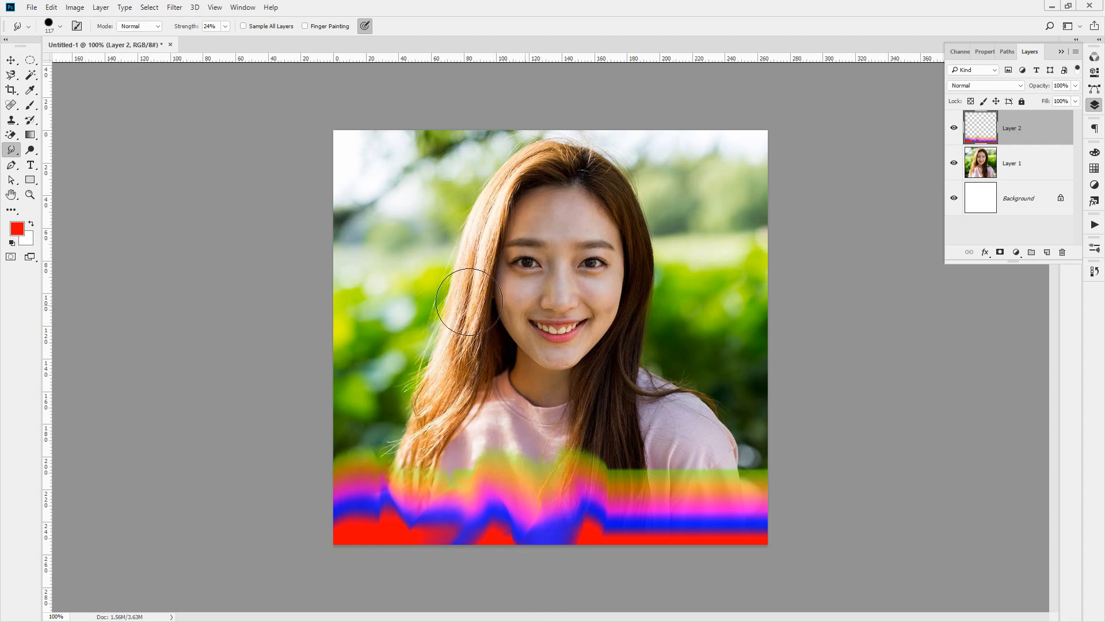
{"action": "mouse_move", "coordinate": [630, 482]}
{"action": "left_mouse_down"}
{"action": "mouse_move", "coordinate": [608, 588]}
{"action": "mouse_move", "coordinate": [628, 426]}
{"action": "left_mouse_up"}
{"action": "left_click_drag", "start_coordinate": [714, 484], "coordinate": [730, 617]}
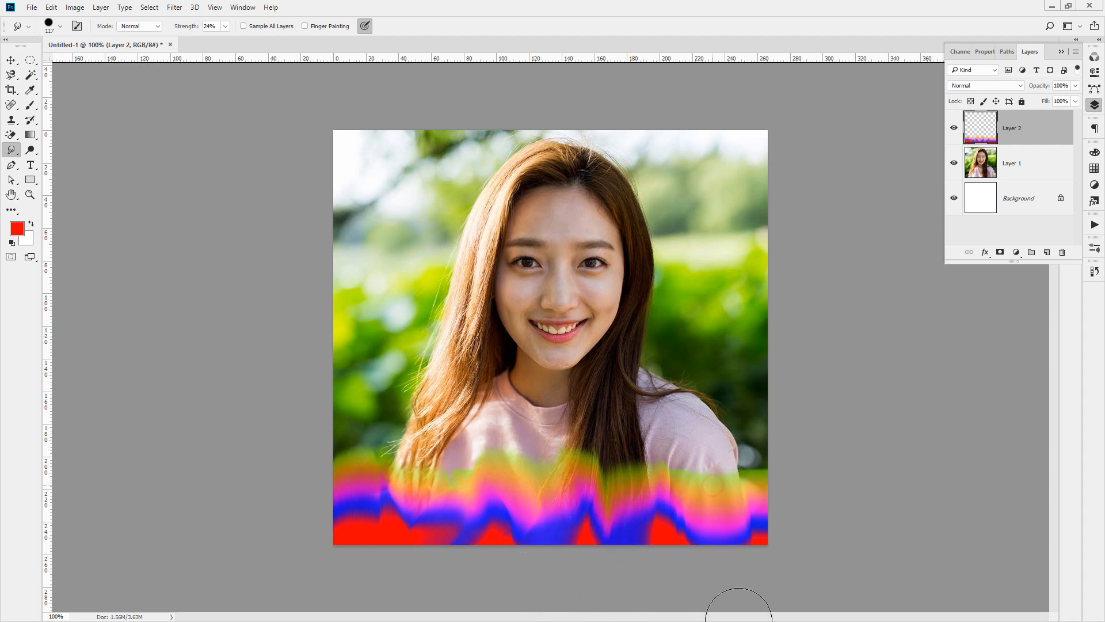
{"action": "left_click_drag", "start_coordinate": [672, 504], "coordinate": [693, 304]}
{"action": "left_click_drag", "start_coordinate": [742, 475], "coordinate": [764, 611]}
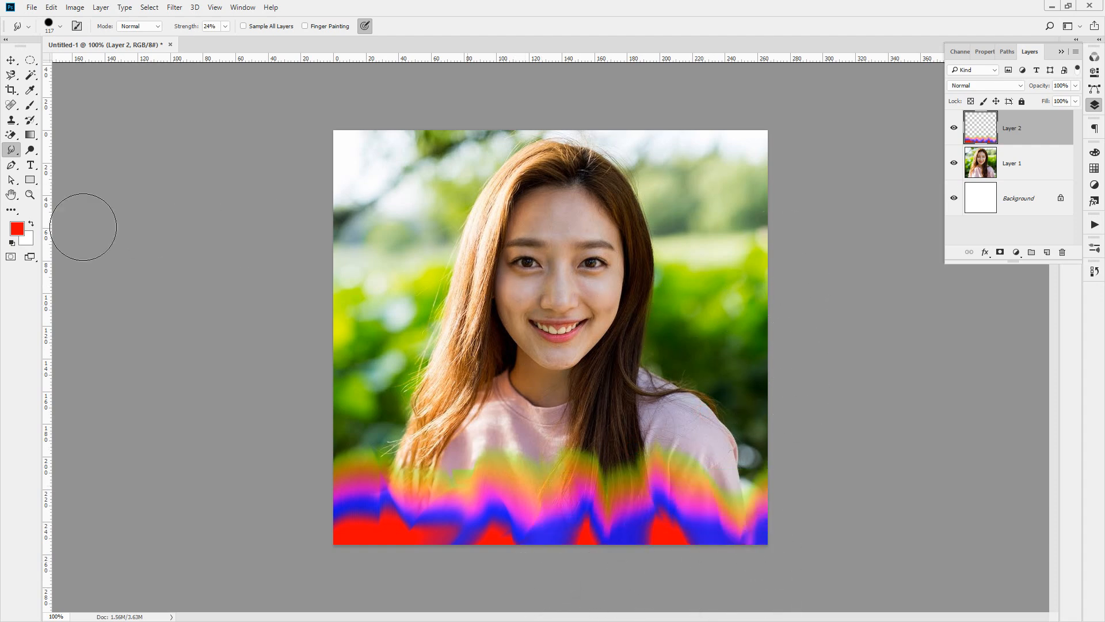
Raise the Smudge strength to 37% and pull the gradient colours up into taller peaks over the shirt.
{"action": "left_click_drag", "start_coordinate": [224, 31], "coordinate": [230, 39]}
{"action": "mouse_move", "coordinate": [374, 518]}
{"action": "left_mouse_down"}
{"action": "mouse_move", "coordinate": [396, 557]}
{"action": "mouse_move", "coordinate": [341, 385]}
{"action": "mouse_move", "coordinate": [343, 300]}
{"action": "left_mouse_up"}
{"action": "mouse_move", "coordinate": [410, 532]}
{"action": "left_mouse_down"}
{"action": "mouse_move", "coordinate": [439, 523]}
{"action": "mouse_move", "coordinate": [458, 453]}
{"action": "mouse_move", "coordinate": [530, 564]}
{"action": "mouse_move", "coordinate": [597, 509]}
{"action": "mouse_move", "coordinate": [614, 459]}
{"action": "mouse_move", "coordinate": [678, 381]}
{"action": "mouse_move", "coordinate": [746, 442]}
{"action": "mouse_move", "coordinate": [778, 370]}
{"action": "left_mouse_up"}
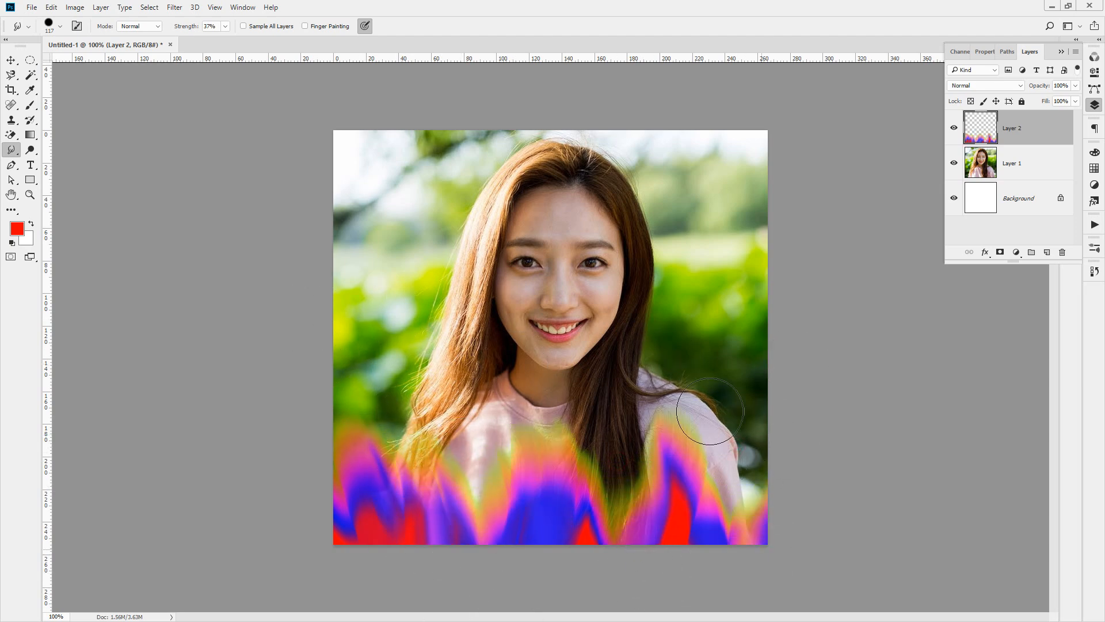
{"action": "mouse_move", "coordinate": [568, 576]}
{"action": "left_mouse_down"}
{"action": "mouse_move", "coordinate": [486, 481]}
{"action": "mouse_move", "coordinate": [501, 460]}
{"action": "mouse_move", "coordinate": [629, 450]}
{"action": "left_mouse_up"}
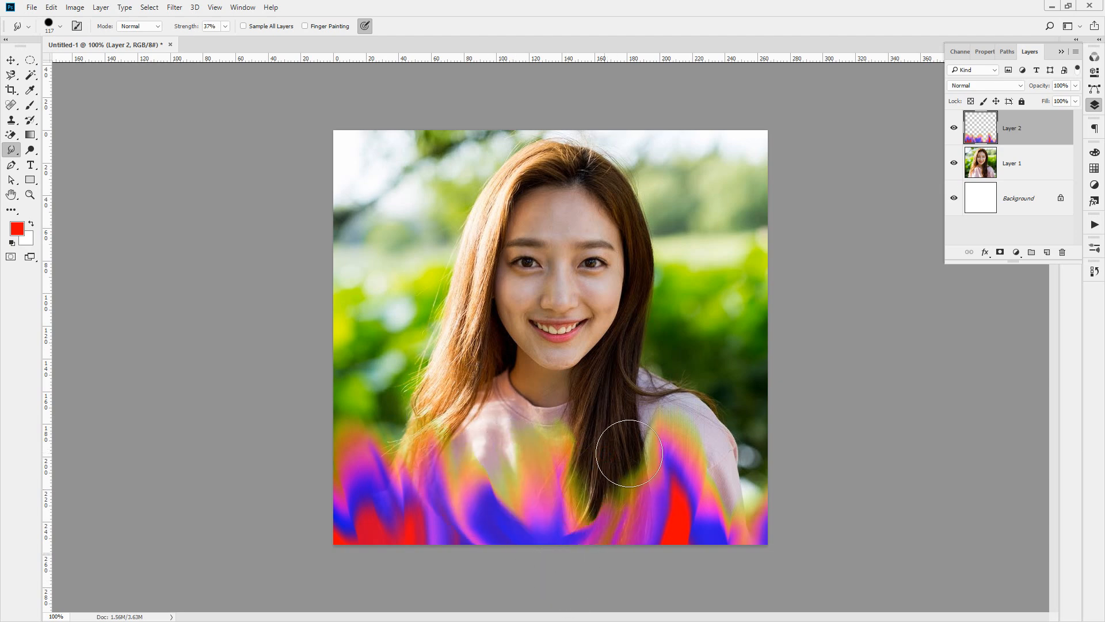
{"action": "left_click_drag", "start_coordinate": [581, 533], "coordinate": [596, 366]}
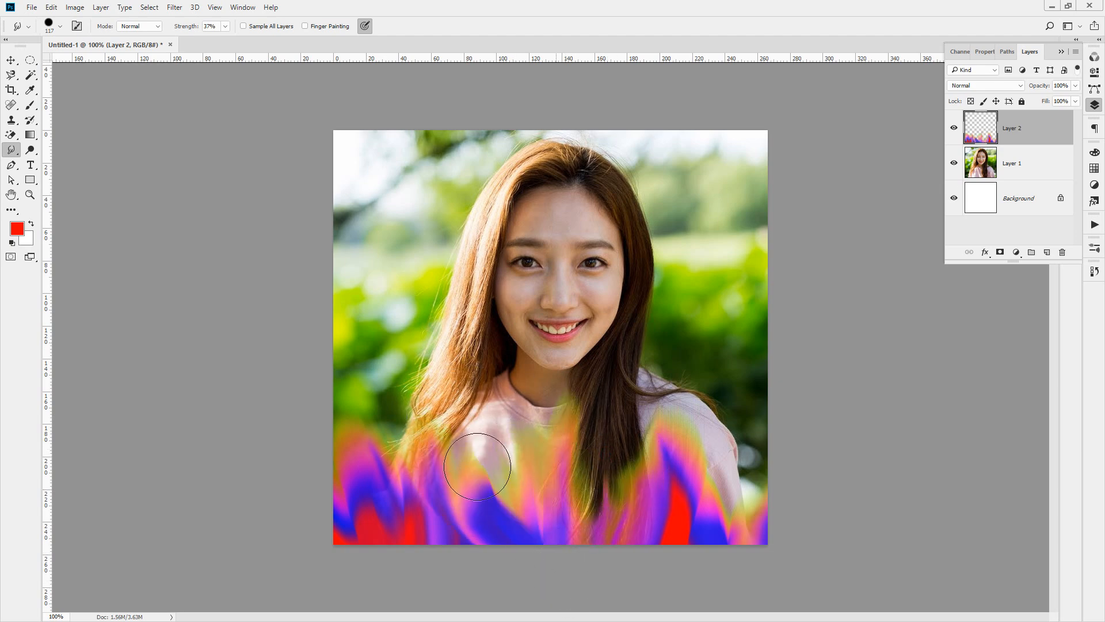
Reduce the Smudge brush to 59 px and smear finer flame-like streaks through the gradient across the shirt.
{"action": "left_click", "coordinate": [60, 27]}
{"action": "left_click", "coordinate": [532, 5]}
{"action": "mouse_move", "coordinate": [385, 437]}
{"action": "left_mouse_down"}
{"action": "mouse_move", "coordinate": [406, 564]}
{"action": "mouse_move", "coordinate": [413, 391]}
{"action": "left_mouse_up"}
{"action": "mouse_move", "coordinate": [461, 465]}
{"action": "left_mouse_down"}
{"action": "mouse_move", "coordinate": [499, 554]}
{"action": "mouse_move", "coordinate": [520, 379]}
{"action": "left_mouse_up"}
{"action": "left_click_drag", "start_coordinate": [597, 498], "coordinate": [508, 533]}
{"action": "left_click_drag", "start_coordinate": [509, 533], "coordinate": [436, 374]}
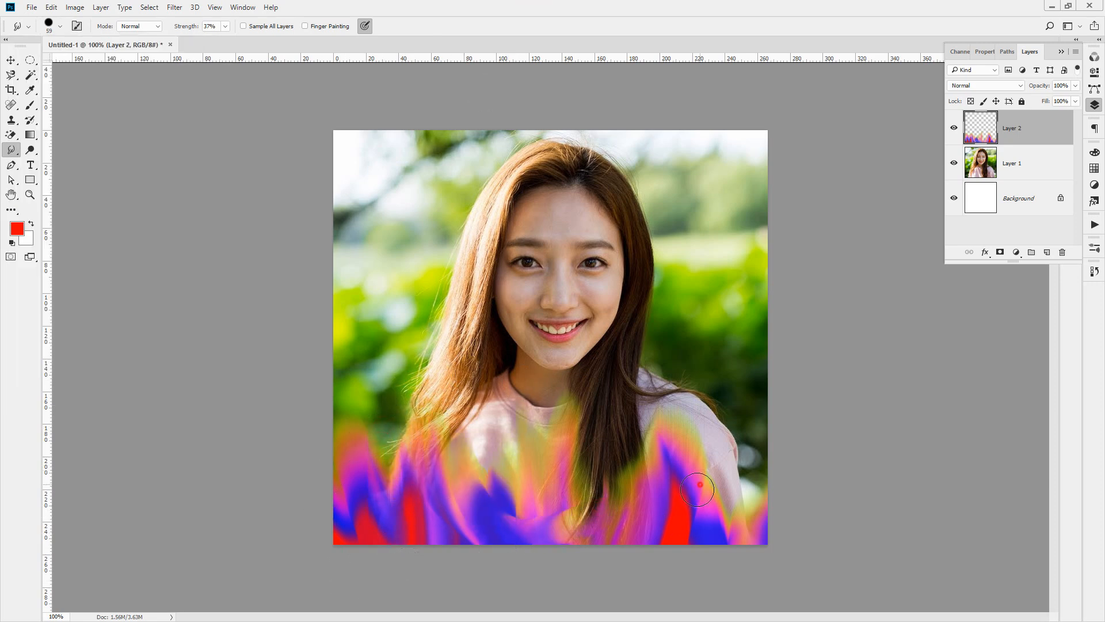
{"action": "left_click_drag", "start_coordinate": [700, 484], "coordinate": [612, 576]}
{"action": "left_click_drag", "start_coordinate": [612, 575], "coordinate": [505, 411]}
{"action": "mouse_move", "coordinate": [667, 536]}
{"action": "left_mouse_down"}
{"action": "mouse_move", "coordinate": [528, 480]}
{"action": "mouse_move", "coordinate": [503, 427]}
{"action": "left_mouse_up"}
{"action": "left_click_drag", "start_coordinate": [547, 502], "coordinate": [503, 528]}
{"action": "left_click_drag", "start_coordinate": [503, 528], "coordinate": [517, 409]}
{"action": "left_click_drag", "start_coordinate": [595, 487], "coordinate": [600, 531]}
{"action": "left_click_drag", "start_coordinate": [680, 532], "coordinate": [698, 370]}
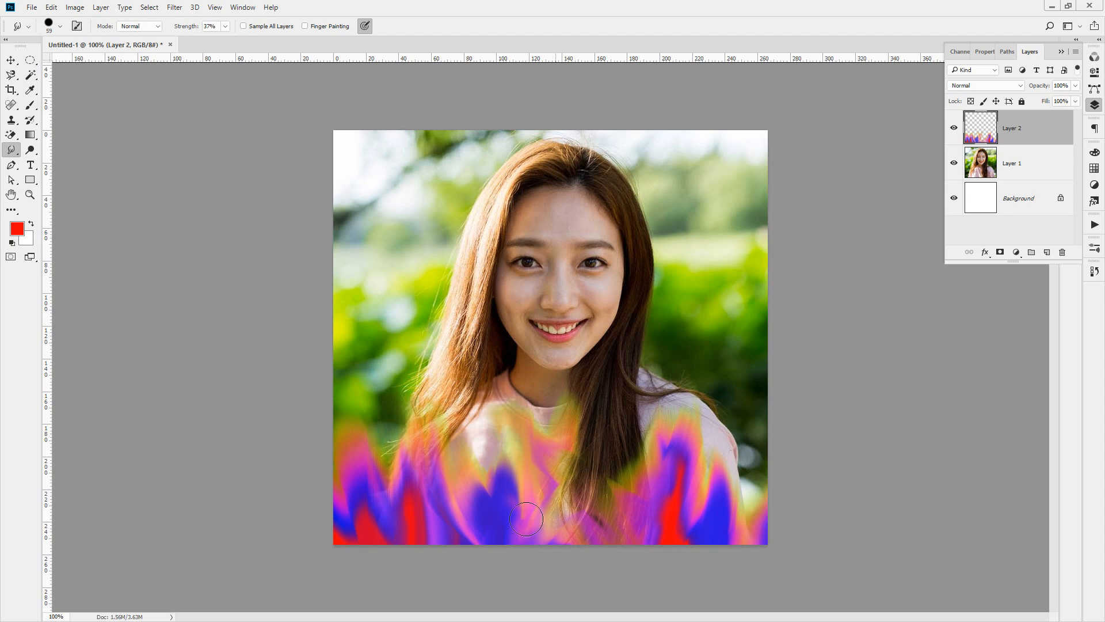
{"action": "left_click_drag", "start_coordinate": [486, 523], "coordinate": [542, 410]}
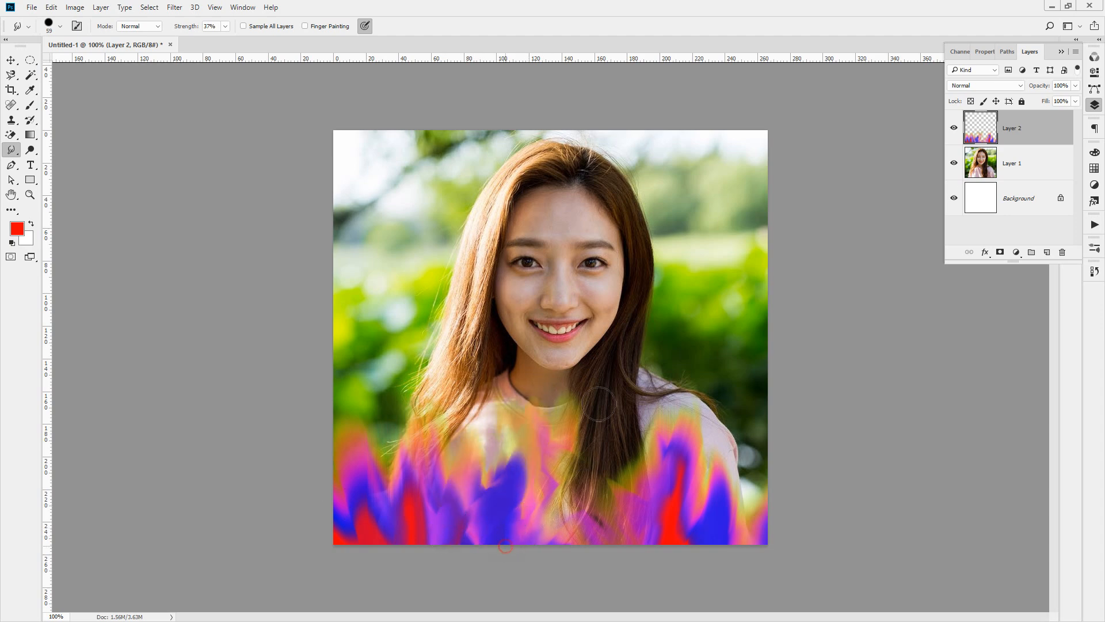
{"action": "left_click_drag", "start_coordinate": [506, 547], "coordinate": [590, 419]}
{"action": "left_click_drag", "start_coordinate": [586, 536], "coordinate": [488, 392]}
{"action": "mouse_move", "coordinate": [410, 527]}
{"action": "left_mouse_down"}
{"action": "mouse_move", "coordinate": [463, 328]}
{"action": "mouse_move", "coordinate": [428, 305]}
{"action": "left_mouse_up"}
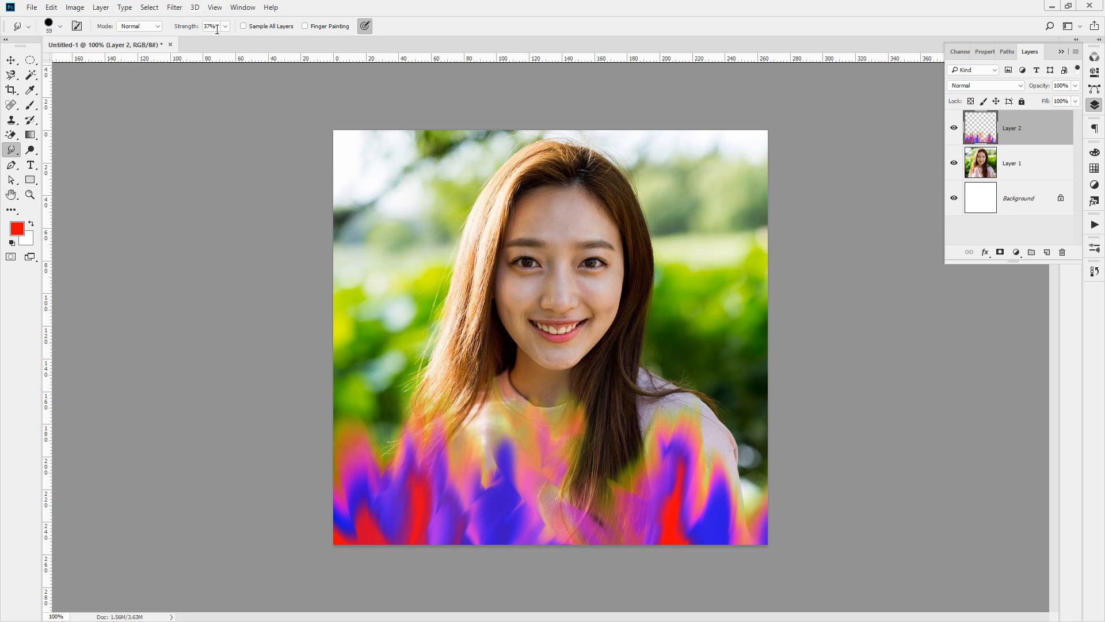
Lower the Smudge strength to 19% and add softer upward strokes along the gradient from its left part to the right edge.
{"action": "left_click", "coordinate": [730, 184]}
{"action": "mouse_move", "coordinate": [473, 536]}
{"action": "left_mouse_down"}
{"action": "mouse_move", "coordinate": [505, 374]}
{"action": "mouse_move", "coordinate": [509, 429]}
{"action": "left_mouse_up"}
{"action": "left_click_drag", "start_coordinate": [532, 541], "coordinate": [520, 424]}
{"action": "left_click_drag", "start_coordinate": [467, 538], "coordinate": [413, 426]}
{"action": "left_click_drag", "start_coordinate": [431, 544], "coordinate": [449, 386]}
{"action": "left_click_drag", "start_coordinate": [443, 541], "coordinate": [485, 432]}
{"action": "left_click_drag", "start_coordinate": [479, 536], "coordinate": [526, 429]}
{"action": "left_click_drag", "start_coordinate": [532, 544], "coordinate": [553, 422]}
{"action": "left_click_drag", "start_coordinate": [574, 549], "coordinate": [593, 439]}
{"action": "left_click_drag", "start_coordinate": [620, 552], "coordinate": [635, 474]}
{"action": "left_click_drag", "start_coordinate": [690, 533], "coordinate": [720, 467]}
{"action": "left_click_drag", "start_coordinate": [748, 540], "coordinate": [758, 499]}
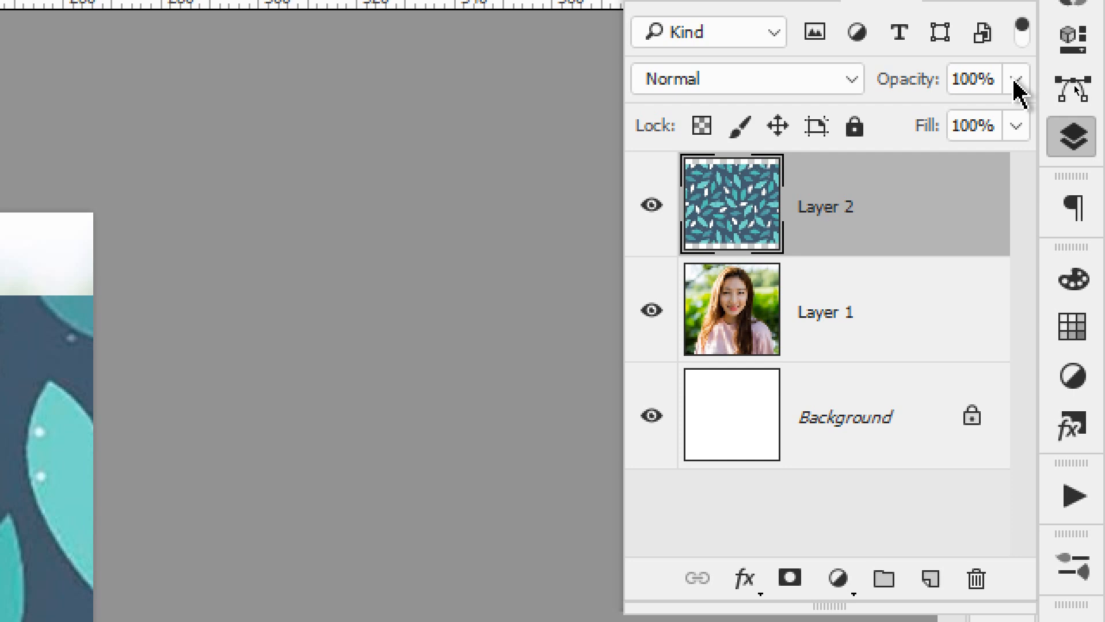
Try the leaf-pattern layer at 57% opacity over the portrait and restore it to 100%.
{"action": "left_click", "coordinate": [1016, 81]}
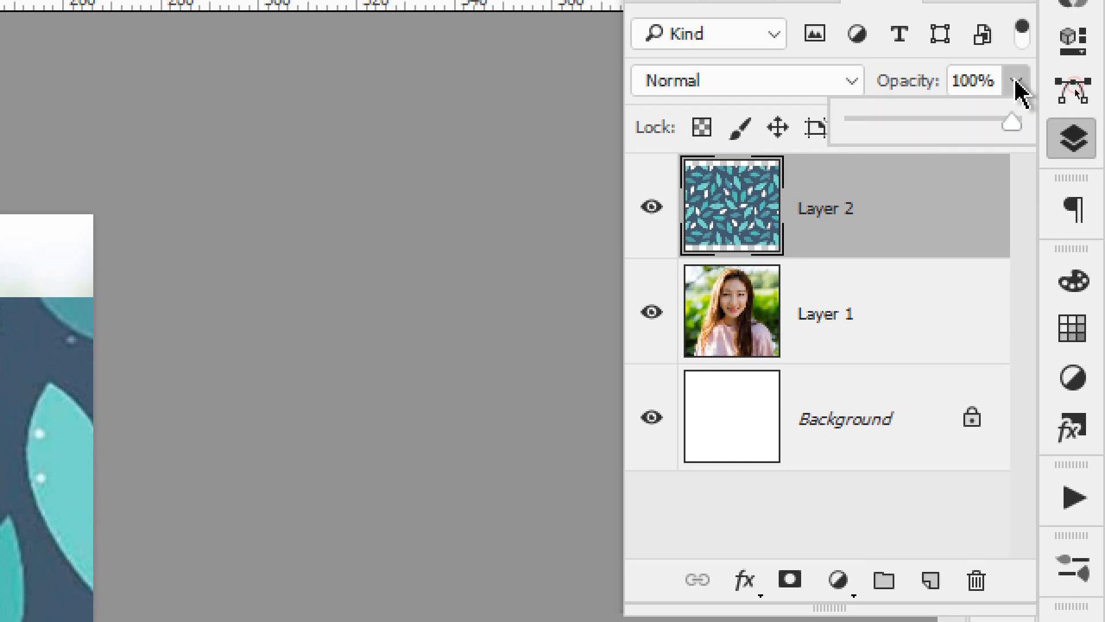
{"action": "left_click_drag", "start_coordinate": [1013, 124], "coordinate": [945, 128]}
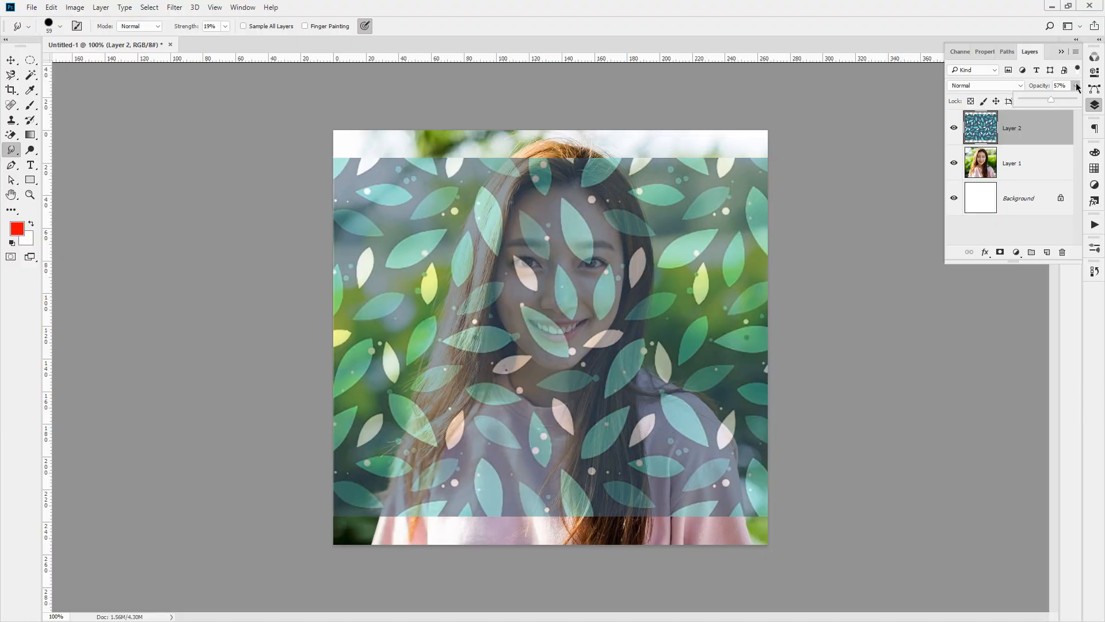
{"action": "left_click_drag", "start_coordinate": [1046, 97], "coordinate": [1080, 103]}
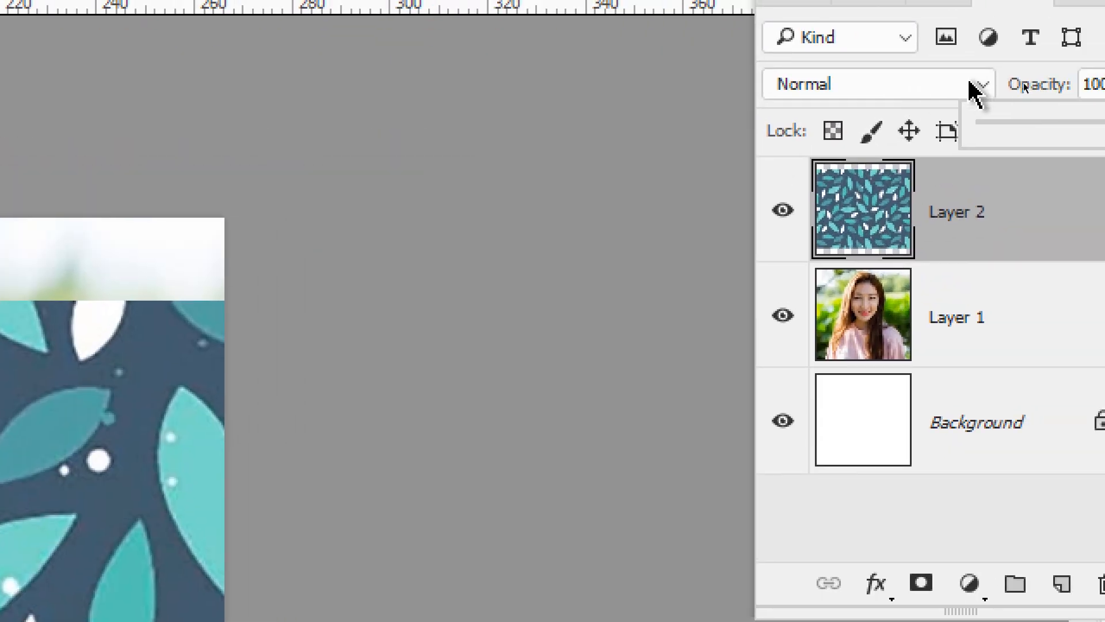
Set the leaf-pattern layer's blend mode to Dissolve and its opacity to 47%, and inspect the speckled pixels up close.
{"action": "left_click", "coordinate": [983, 85]}
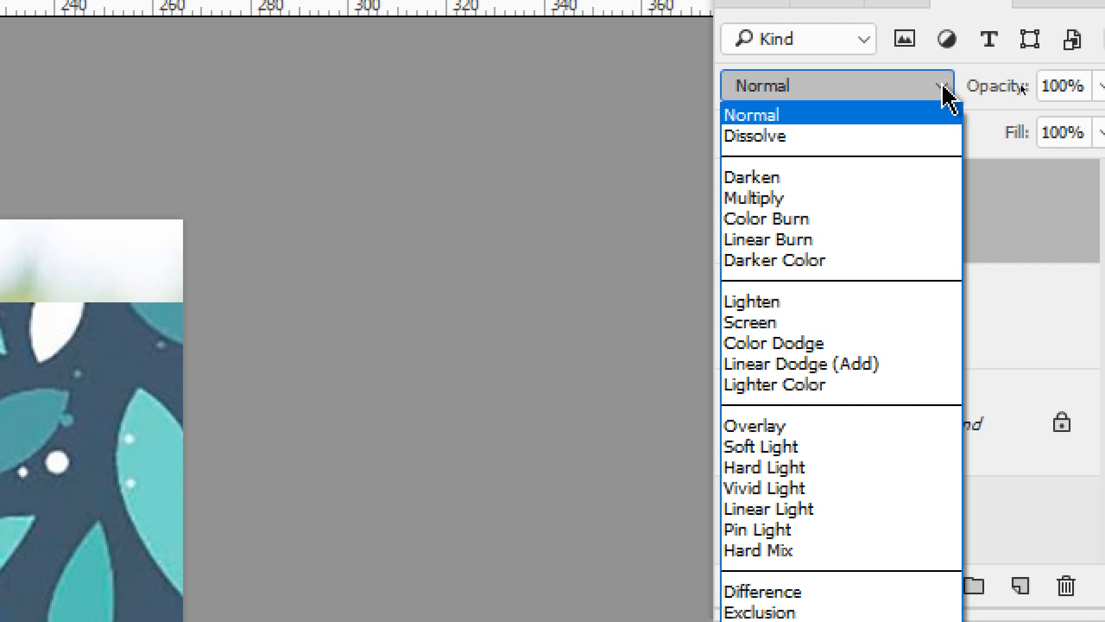
{"action": "left_click", "coordinate": [884, 138]}
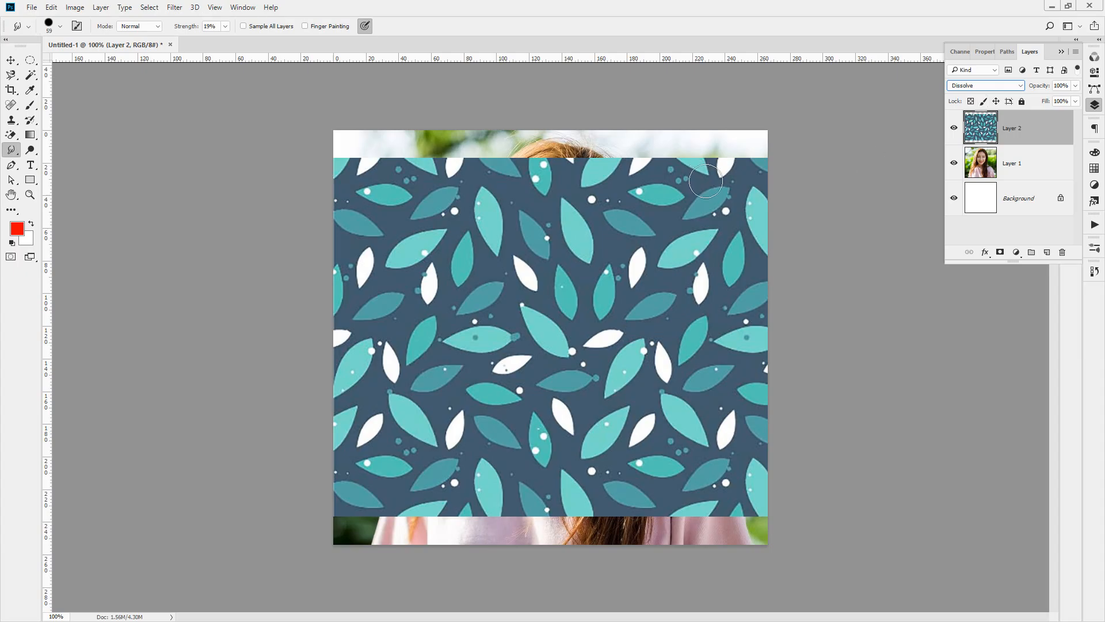
{"action": "left_click_drag", "start_coordinate": [717, 137], "coordinate": [750, 149]}
{"action": "left_click", "coordinate": [1074, 86]}
{"action": "left_click_drag", "start_coordinate": [1075, 98], "coordinate": [1045, 98]}
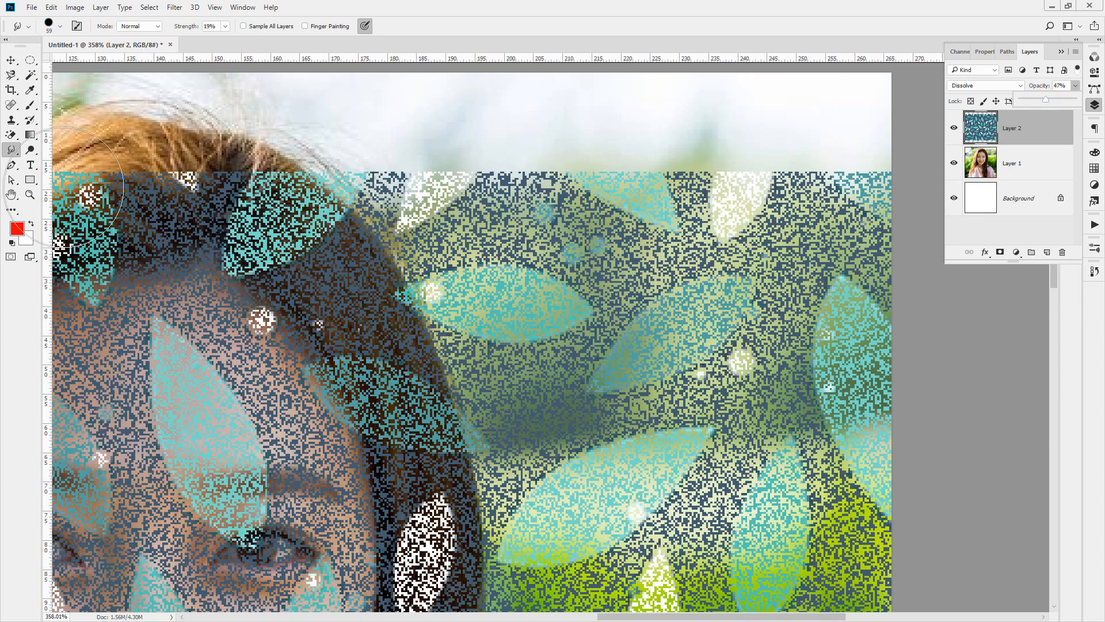
{"action": "double_click", "coordinate": [30, 194]}
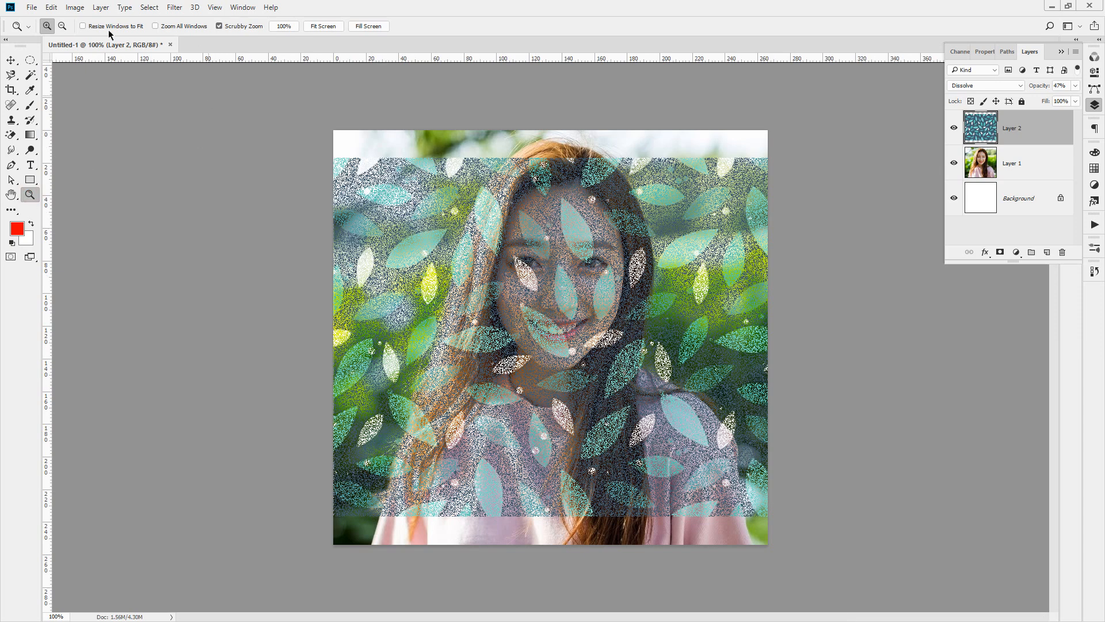
Create a new 1000 × 623 pixel RGB document at 72 pixels/inch with a white background.
{"action": "left_click", "coordinate": [32, 7]}
{"action": "left_click", "coordinate": [38, 20]}
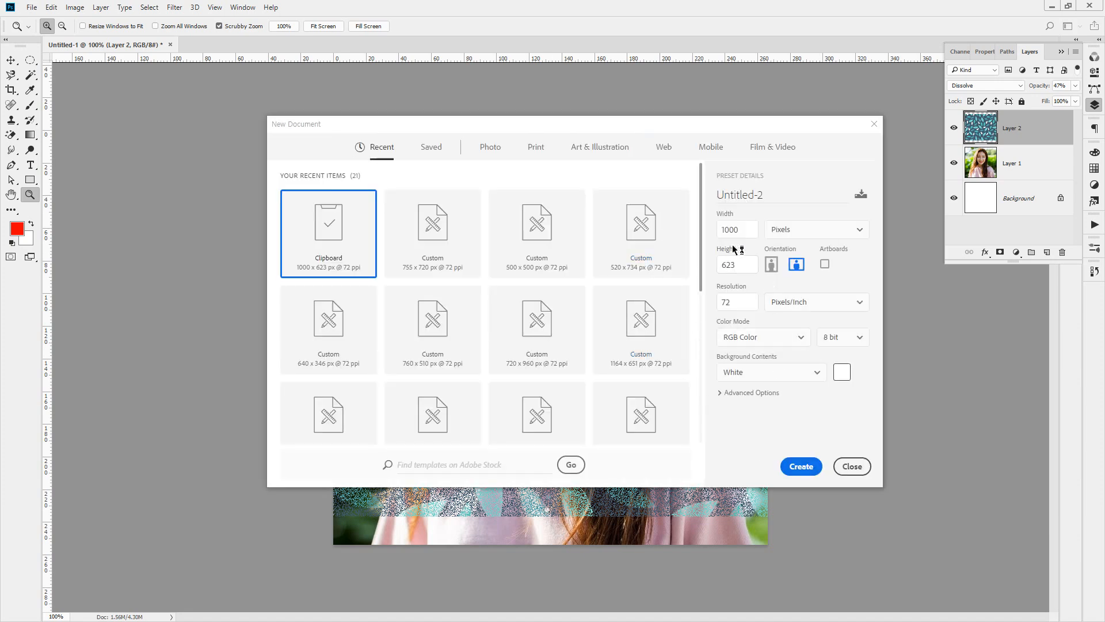
{"action": "left_click", "coordinate": [800, 466]}
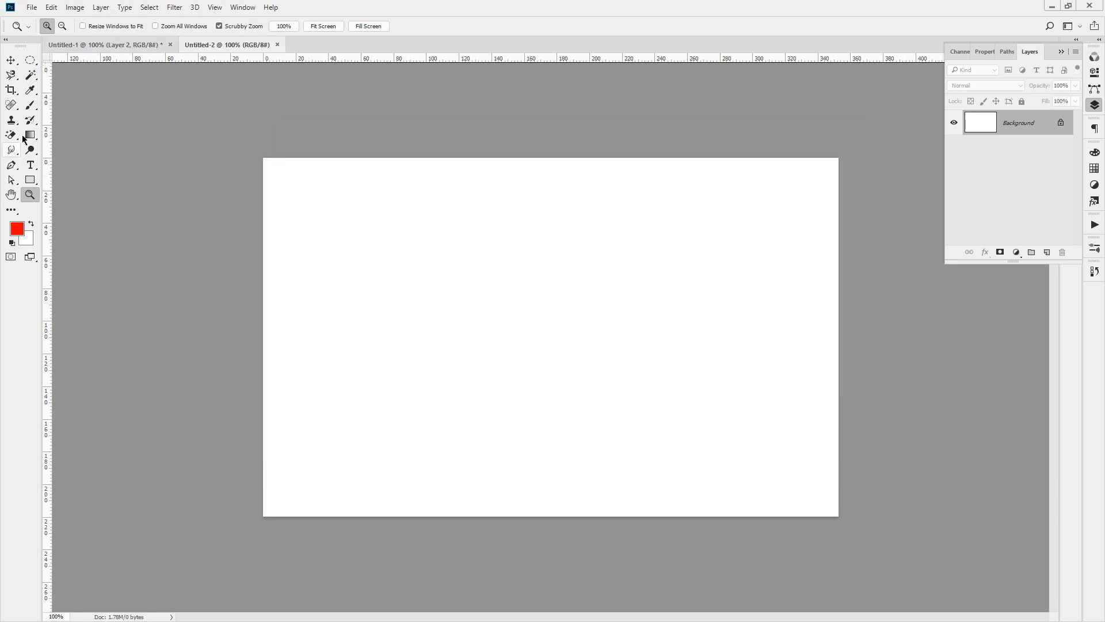
Set the Brush mode to Dissolve and paint a short red horizontal stroke near the blank canvas's upper-left corner.
{"action": "left_click", "coordinate": [30, 107]}
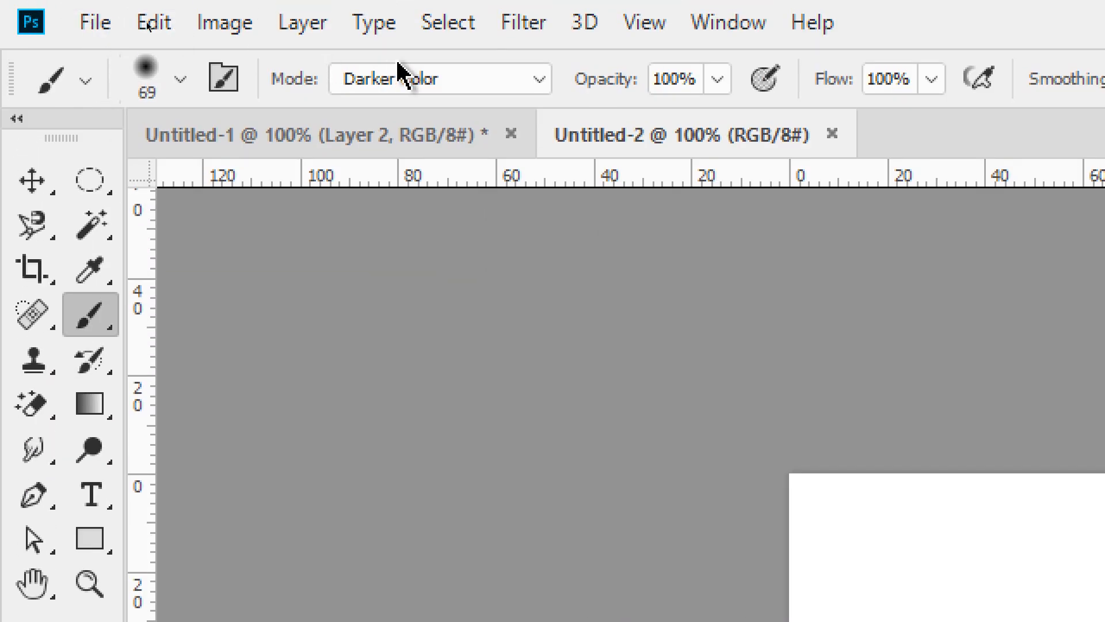
{"action": "left_click", "coordinate": [476, 81]}
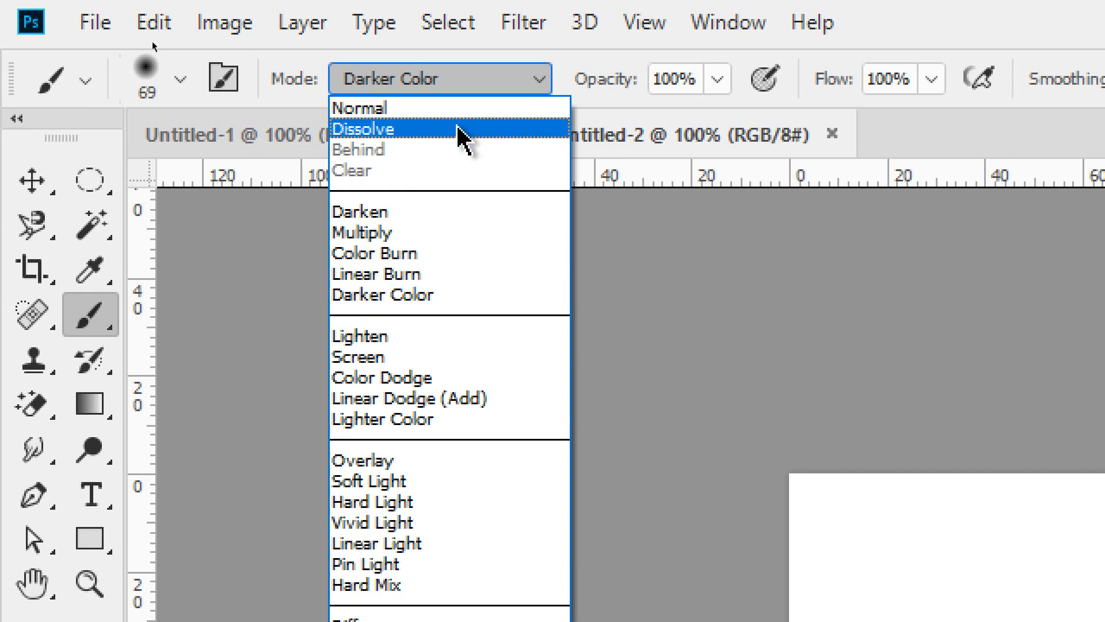
{"action": "left_click", "coordinate": [459, 130]}
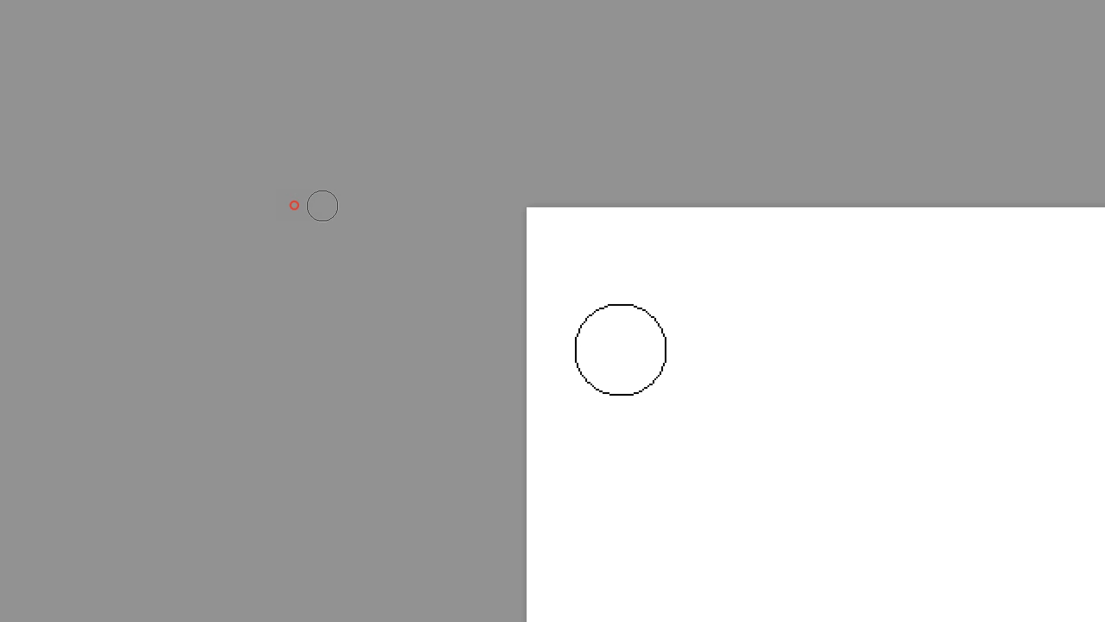
{"action": "left_click_drag", "start_coordinate": [619, 347], "coordinate": [933, 354]}
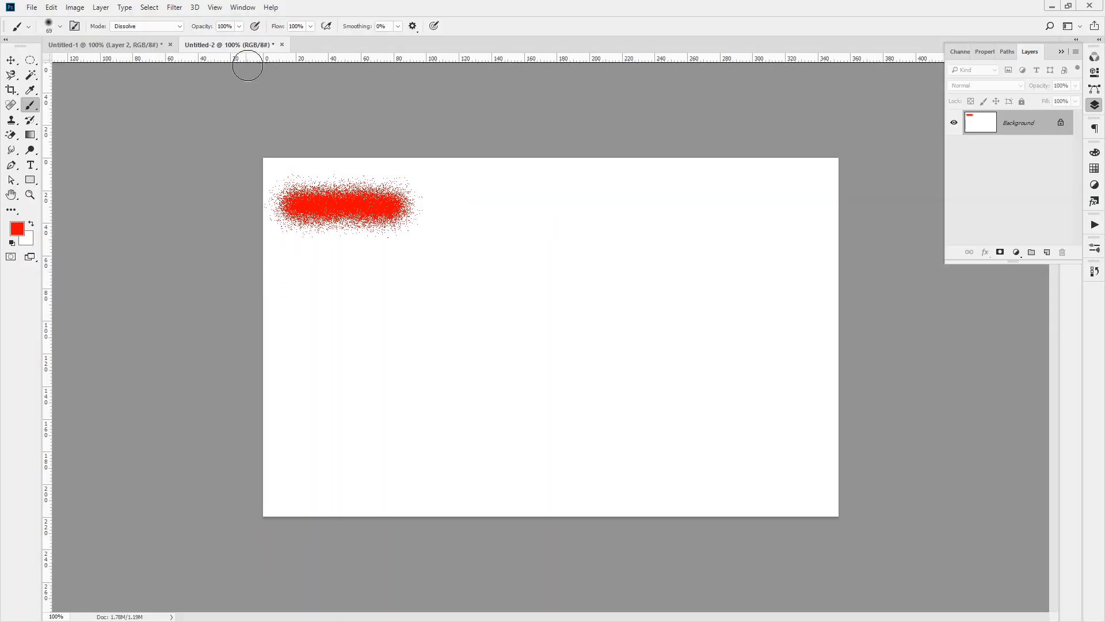
Lower the Brush opacity to 67% and paint overlapping red horizontal strokes crossed by two long vertical strokes in the canvas centre.
{"action": "left_click", "coordinate": [239, 28]}
{"action": "mouse_move", "coordinate": [485, 238]}
{"action": "left_mouse_down"}
{"action": "mouse_move", "coordinate": [699, 239]}
{"action": "mouse_move", "coordinate": [697, 267]}
{"action": "mouse_move", "coordinate": [491, 261]}
{"action": "left_mouse_up"}
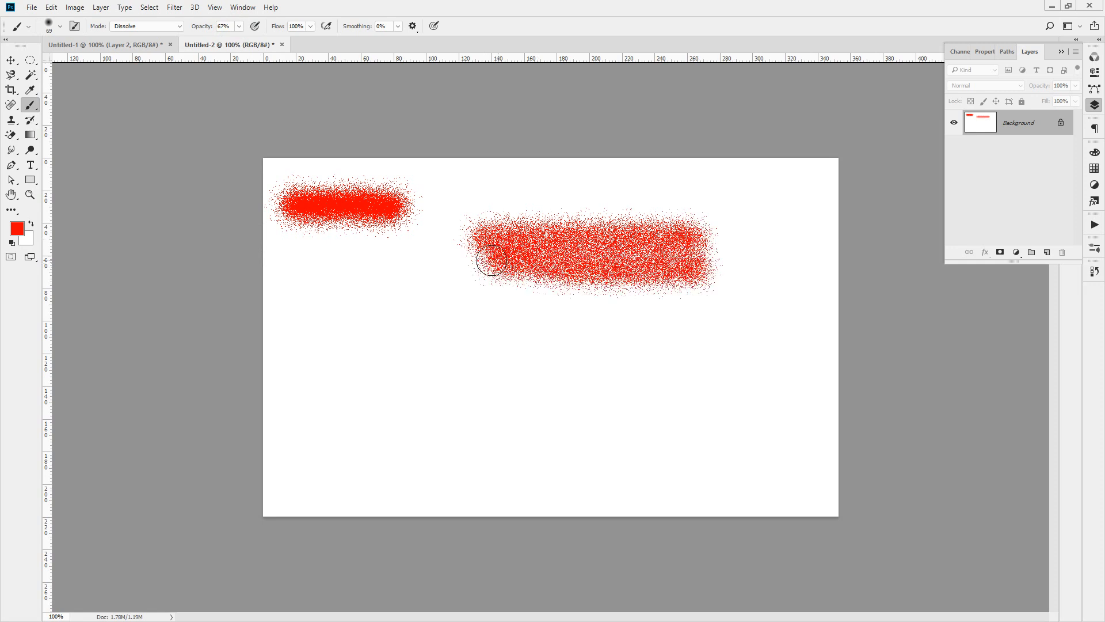
{"action": "left_click_drag", "start_coordinate": [486, 305], "coordinate": [703, 301]}
{"action": "left_click_drag", "start_coordinate": [541, 185], "coordinate": [536, 460]}
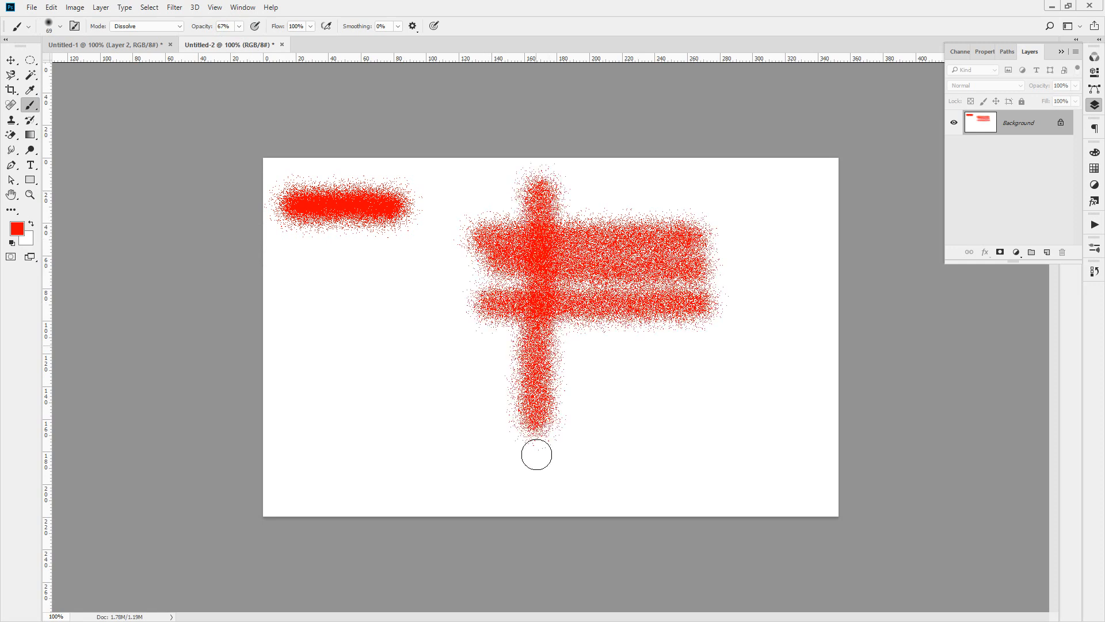
{"action": "left_click_drag", "start_coordinate": [629, 211], "coordinate": [624, 471]}
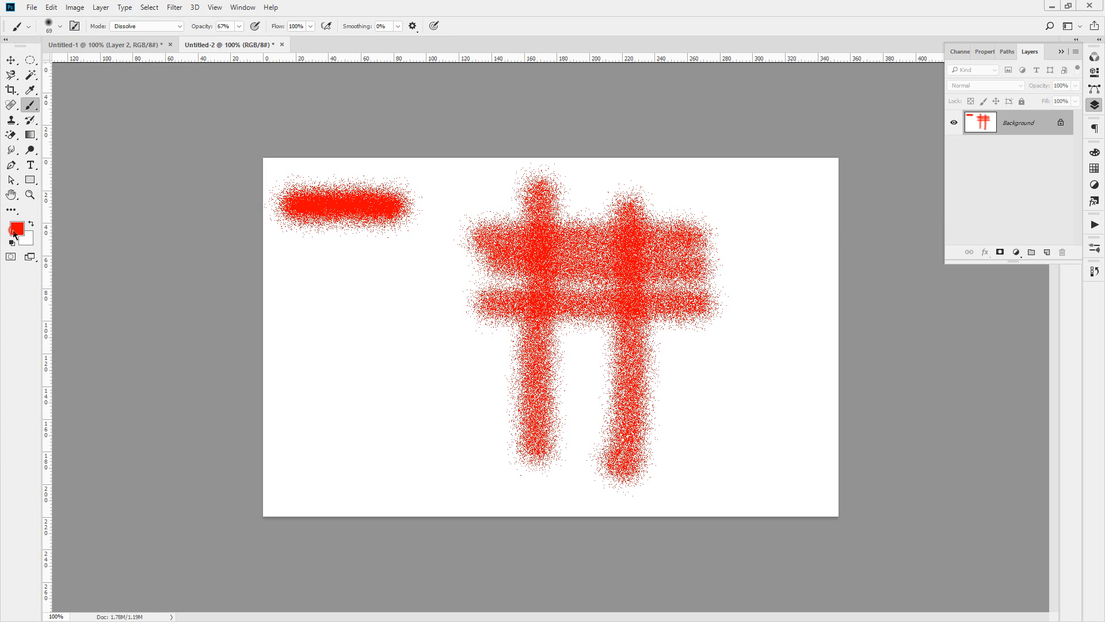
Change the foreground color to a saturated blue.
{"action": "left_click", "coordinate": [15, 233]}
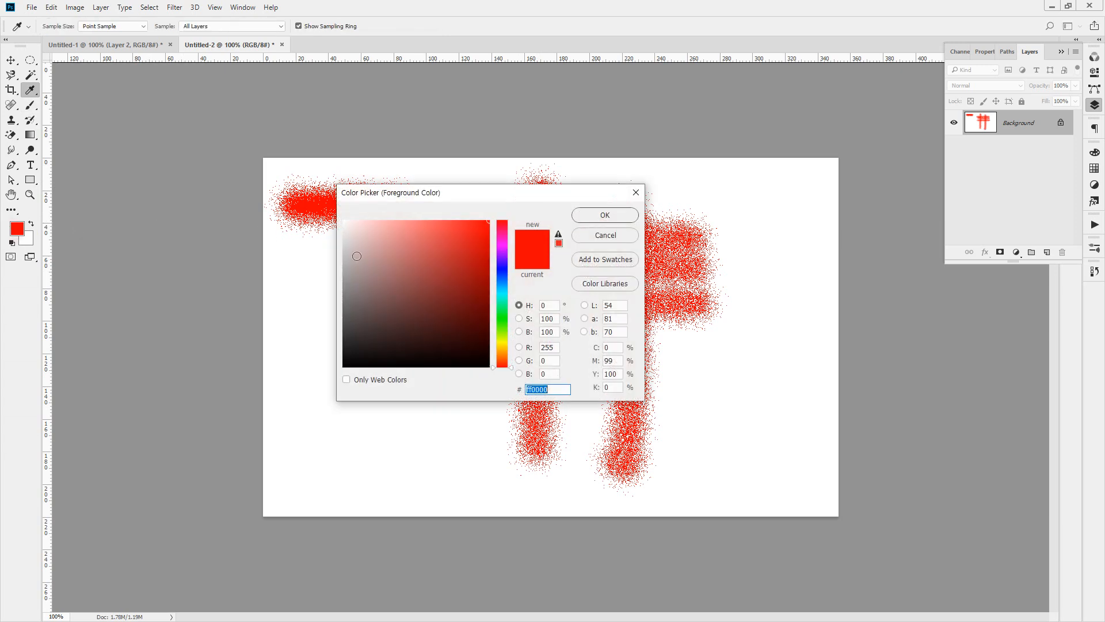
{"action": "left_click", "coordinate": [501, 269]}
{"action": "left_click", "coordinate": [462, 244]}
{"action": "left_click", "coordinate": [468, 242]}
{"action": "left_click", "coordinate": [603, 215]}
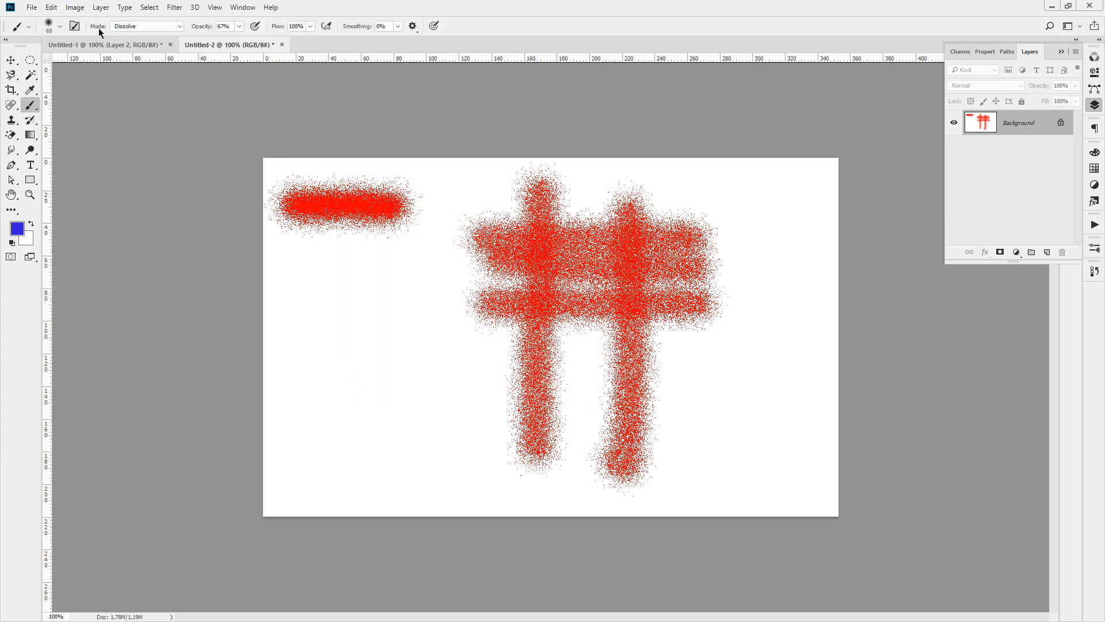
Enlarge the soft round brush to 99 px and paint blue strokes across the lower half of the canvas.
{"action": "left_click", "coordinate": [60, 26]}
{"action": "left_click_drag", "start_coordinate": [86, 71], "coordinate": [93, 70]}
{"action": "left_click_drag", "start_coordinate": [325, 394], "coordinate": [634, 397]}
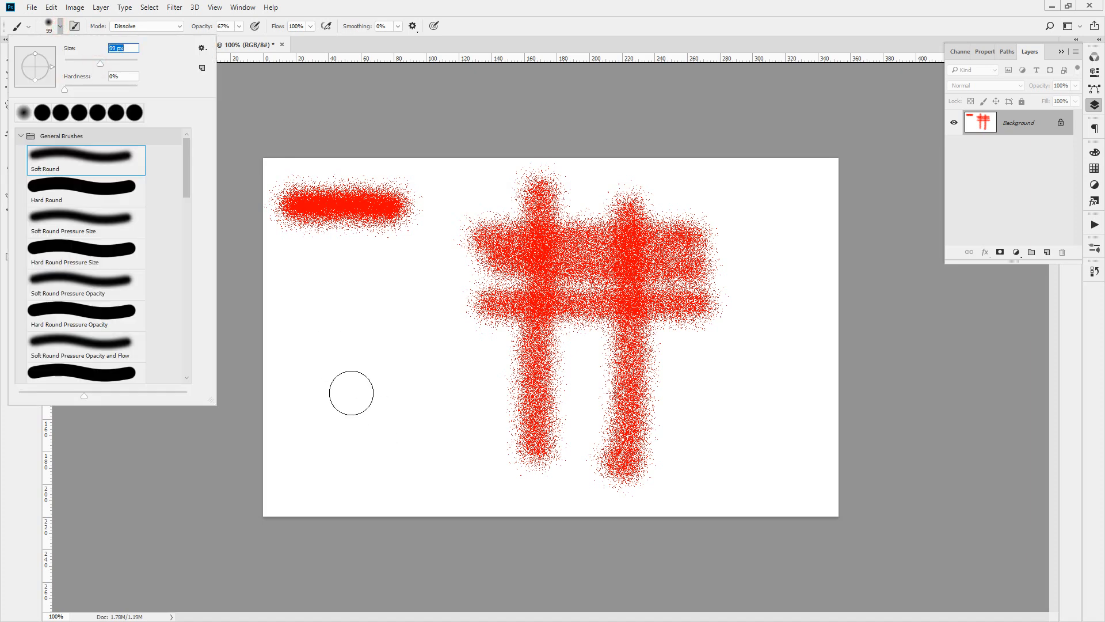
{"action": "mouse_move", "coordinate": [704, 449]}
{"action": "left_mouse_down"}
{"action": "mouse_move", "coordinate": [407, 454]}
{"action": "mouse_move", "coordinate": [594, 453]}
{"action": "mouse_move", "coordinate": [706, 468]}
{"action": "mouse_move", "coordinate": [388, 484]}
{"action": "mouse_move", "coordinate": [666, 495]}
{"action": "mouse_move", "coordinate": [445, 496]}
{"action": "mouse_move", "coordinate": [740, 490]}
{"action": "mouse_move", "coordinate": [388, 482]}
{"action": "mouse_move", "coordinate": [718, 479]}
{"action": "mouse_move", "coordinate": [485, 478]}
{"action": "mouse_move", "coordinate": [609, 478]}
{"action": "mouse_move", "coordinate": [690, 502]}
{"action": "left_mouse_up"}
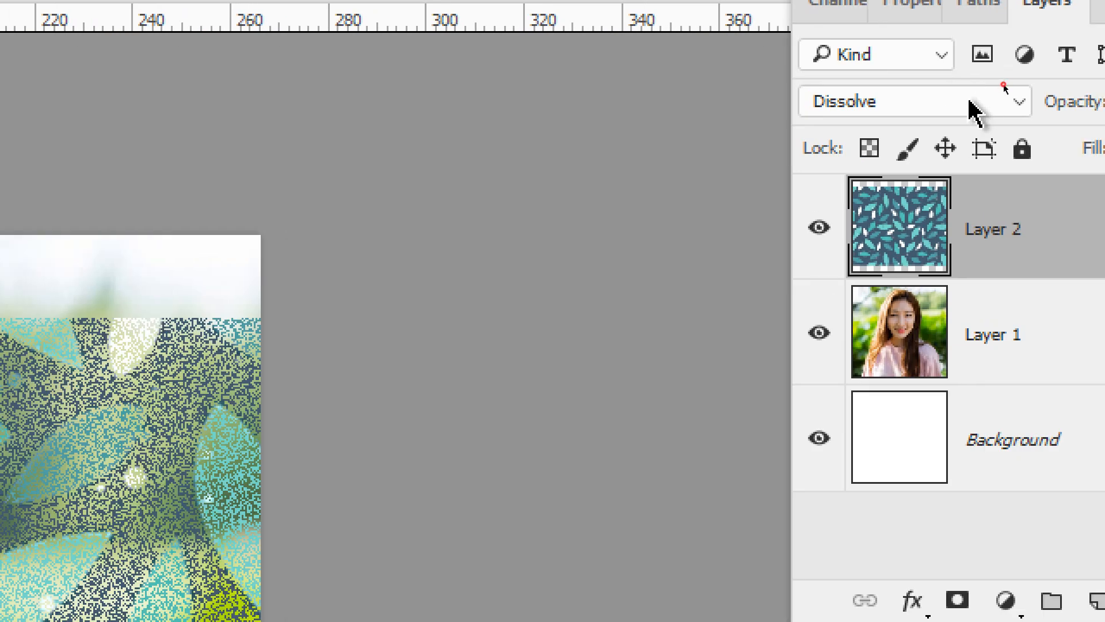
In the portrait document, set the leaf-pattern layer's blend mode to Darken and inspect the effect on the face up close.
{"action": "left_click", "coordinate": [1009, 104]}
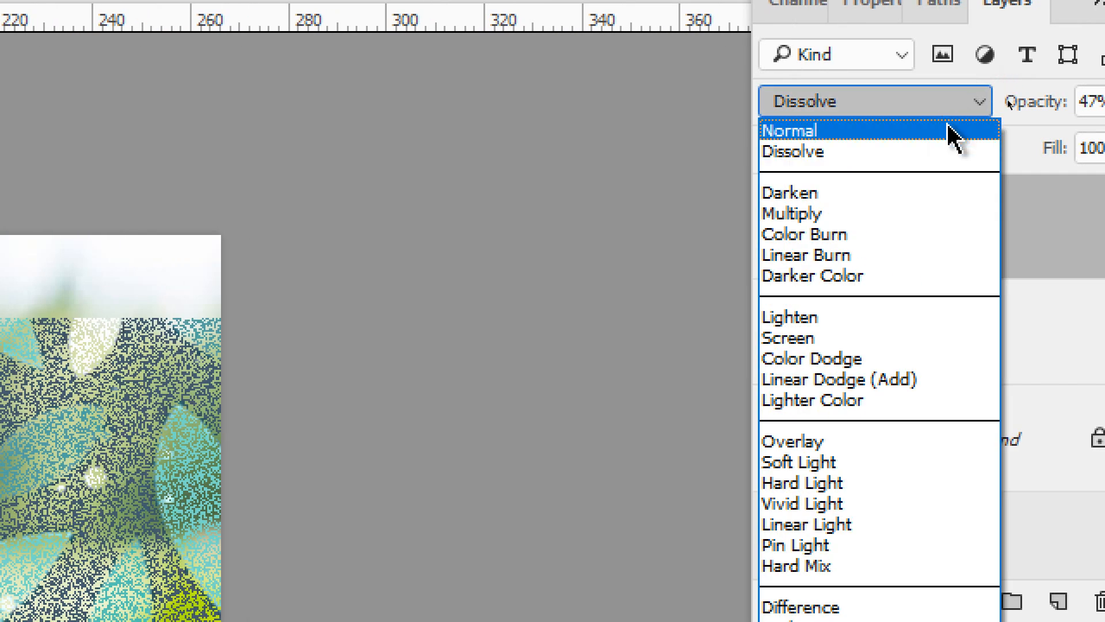
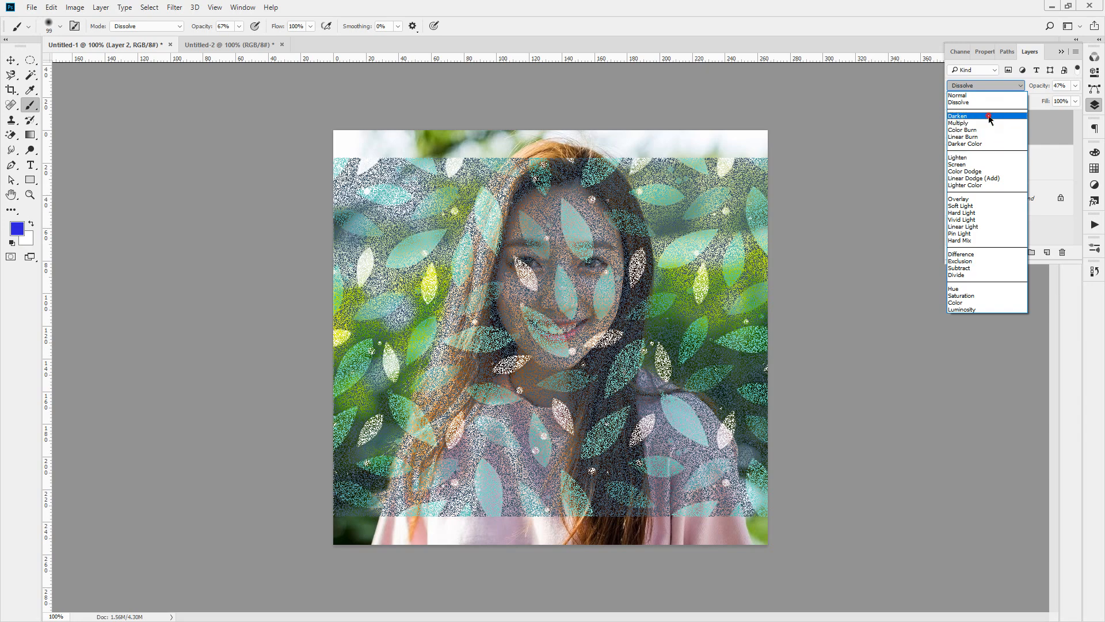
{"action": "left_click", "coordinate": [988, 118]}
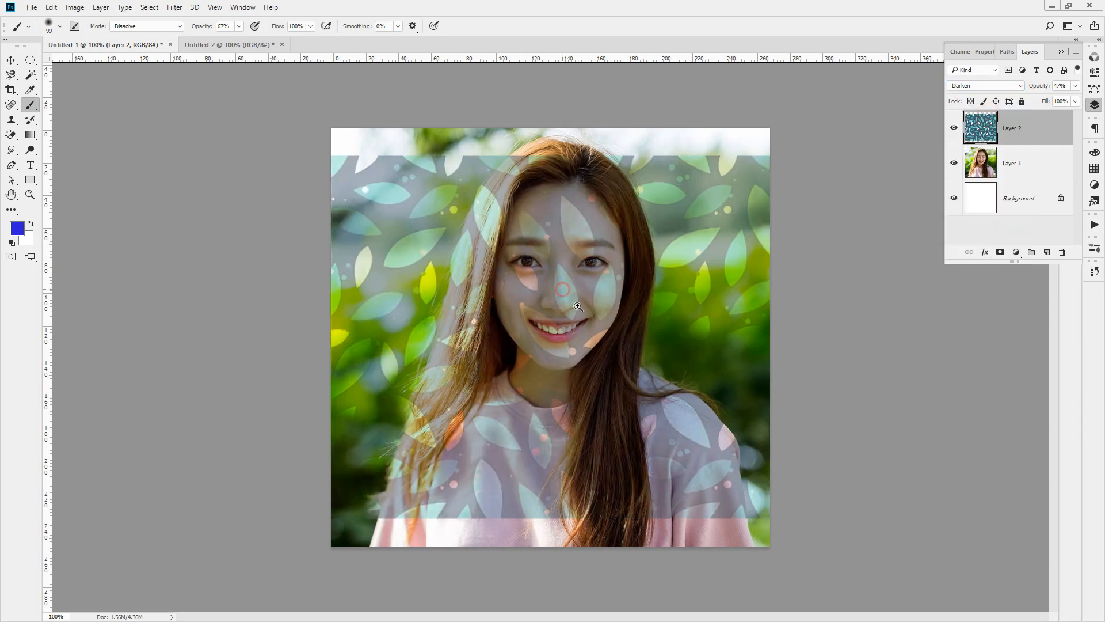
{"action": "left_click", "coordinate": [578, 306], "text": "ctrl"}
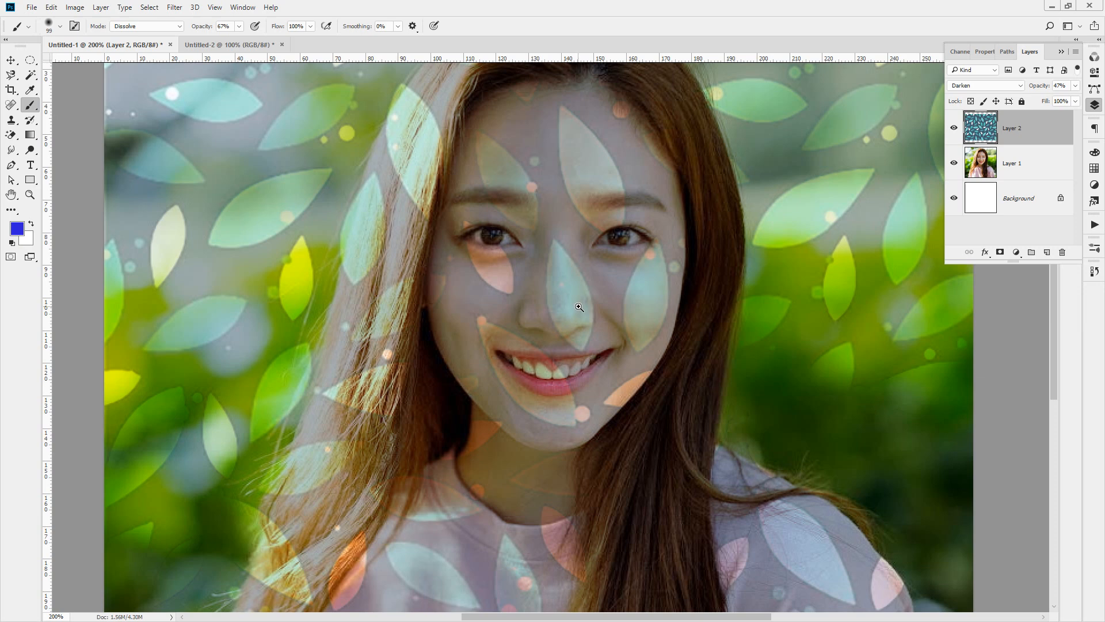
{"action": "mouse_move", "coordinate": [899, 123]}
{"action": "left_mouse_down"}
{"action": "mouse_move", "coordinate": [941, 121]}
{"action": "mouse_move", "coordinate": [940, 135]}
{"action": "left_mouse_up"}
{"action": "mouse_move", "coordinate": [909, 185]}
{"action": "left_mouse_down"}
{"action": "mouse_move", "coordinate": [939, 168]}
{"action": "mouse_move", "coordinate": [934, 192]}
{"action": "left_mouse_up"}
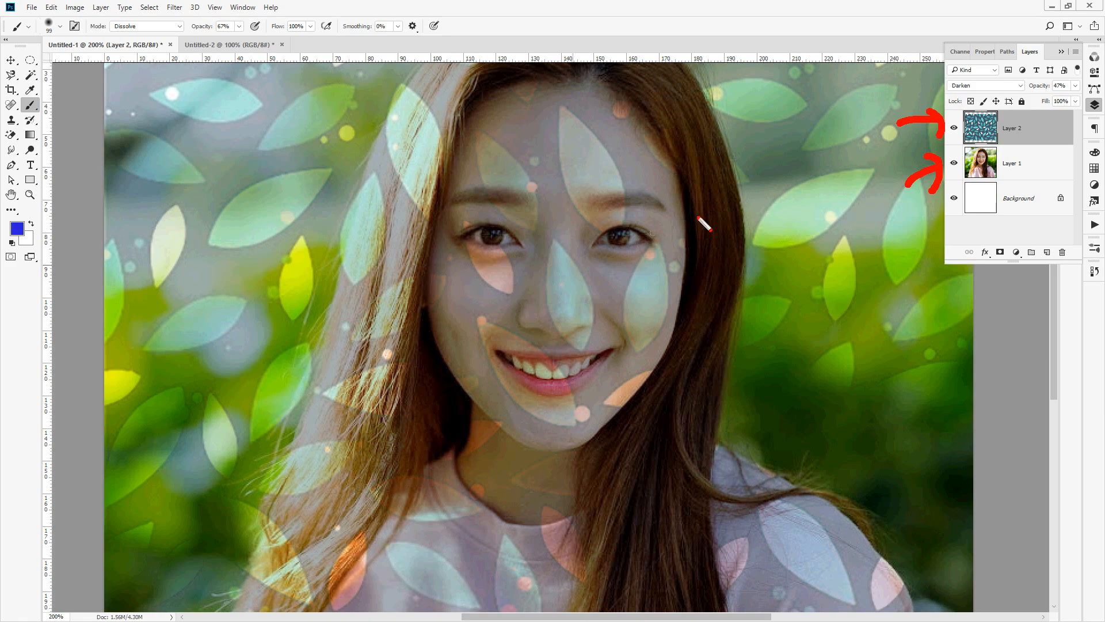
{"action": "key", "text": "Escape"}
Try the Lighten blend mode on the leaf-pattern layer and look over the other modes without choosing one.
{"action": "left_click", "coordinate": [977, 87]}
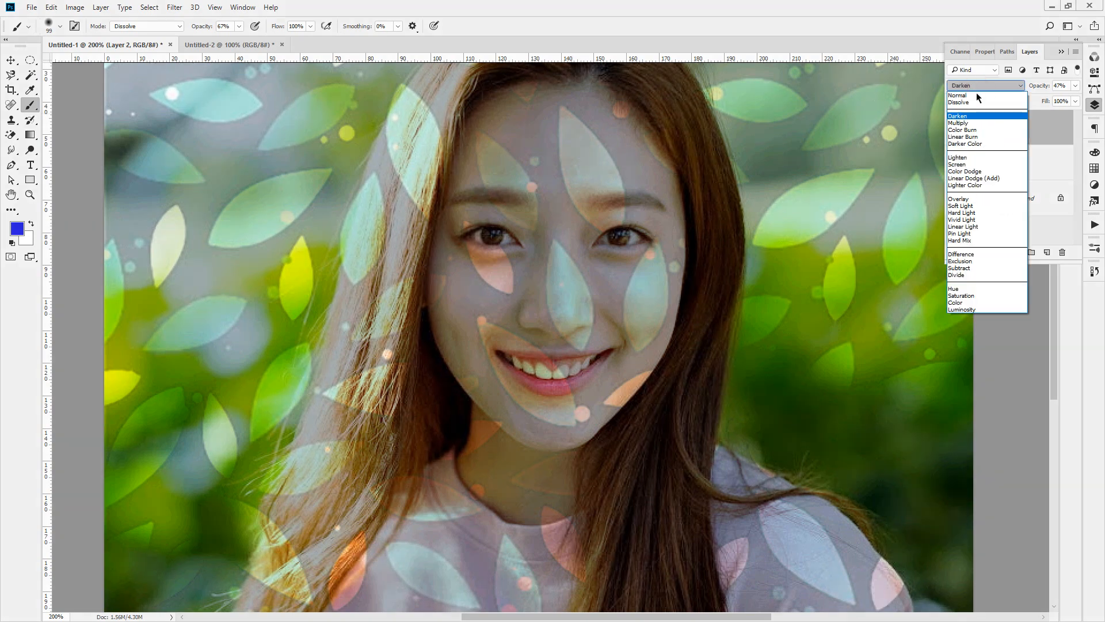
{"action": "left_click", "coordinate": [975, 157]}
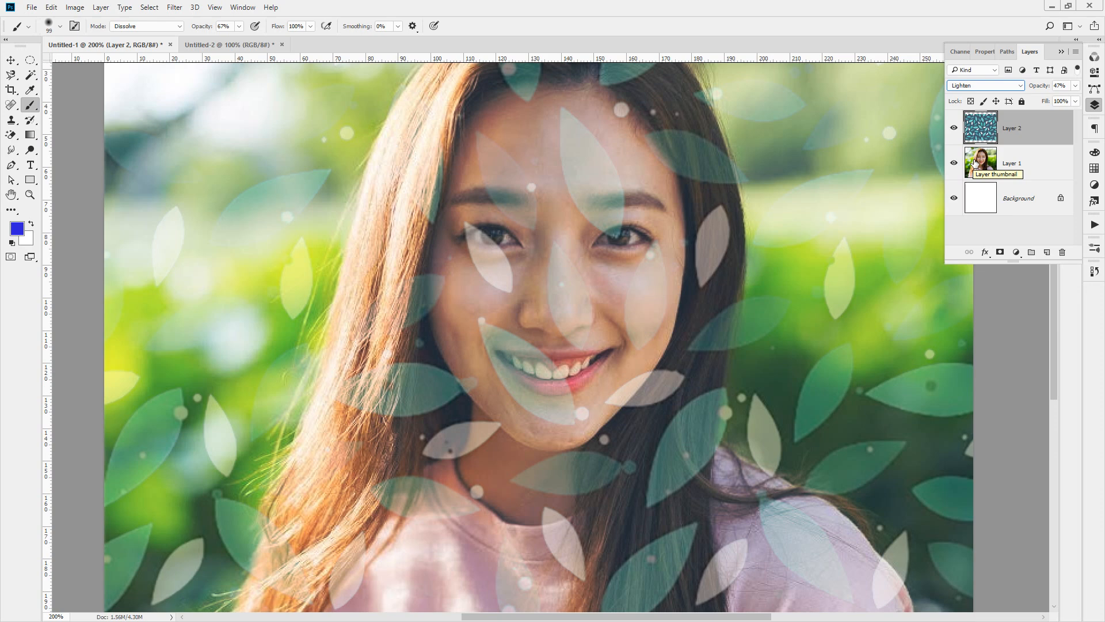
{"action": "left_click", "coordinate": [1000, 85]}
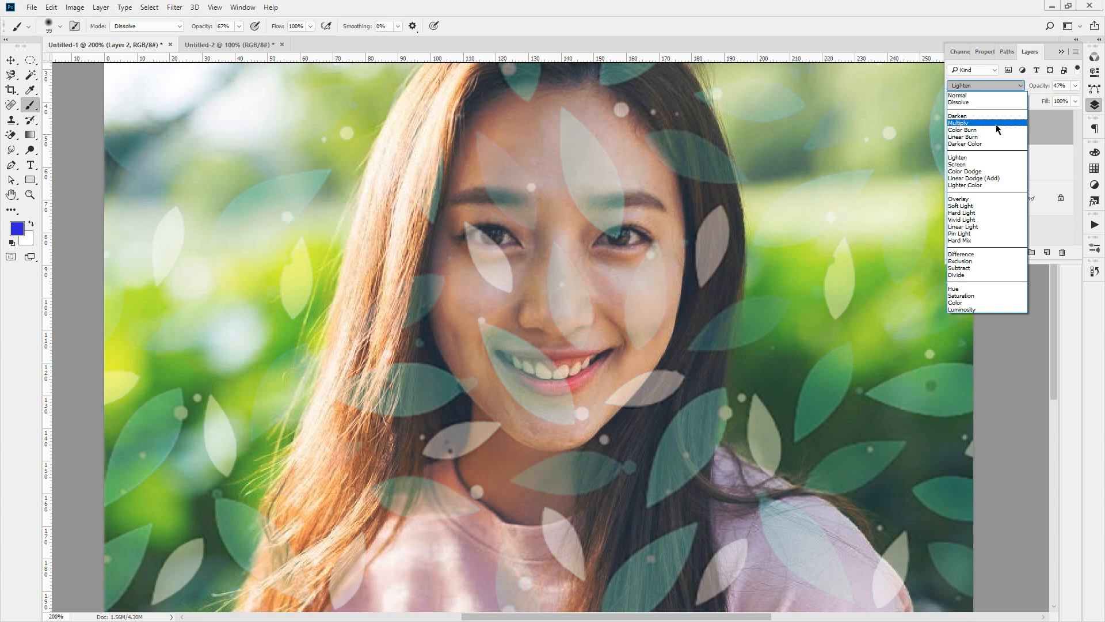
{"action": "key", "text": "Escape"}
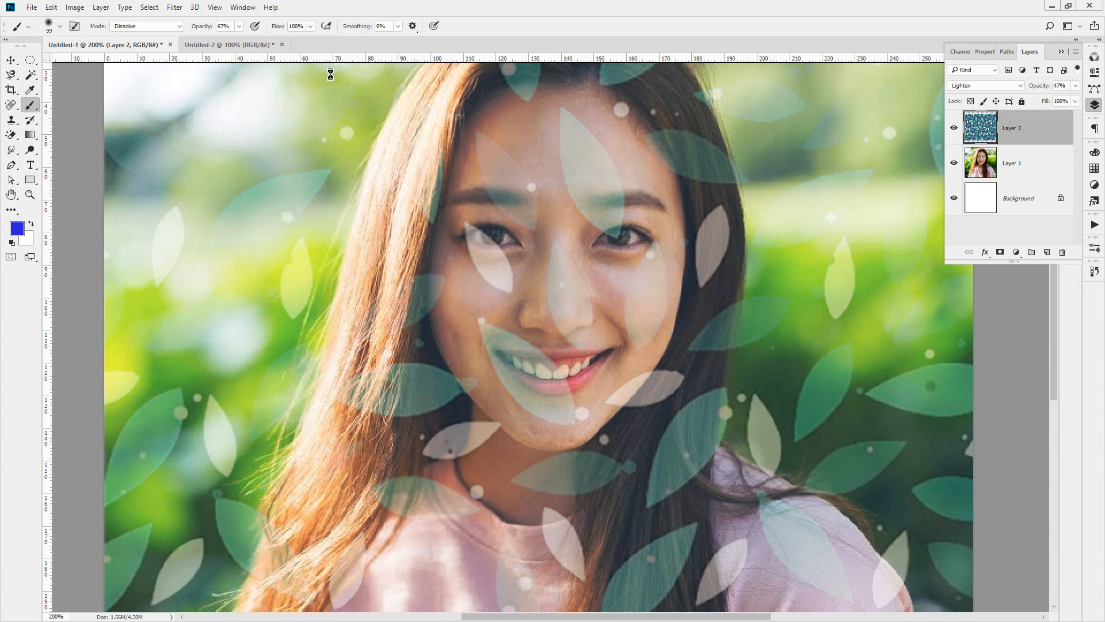
Set the leaf-pattern layer to Multiply and compare it repeatedly with Darken.
{"action": "left_click", "coordinate": [995, 87]}
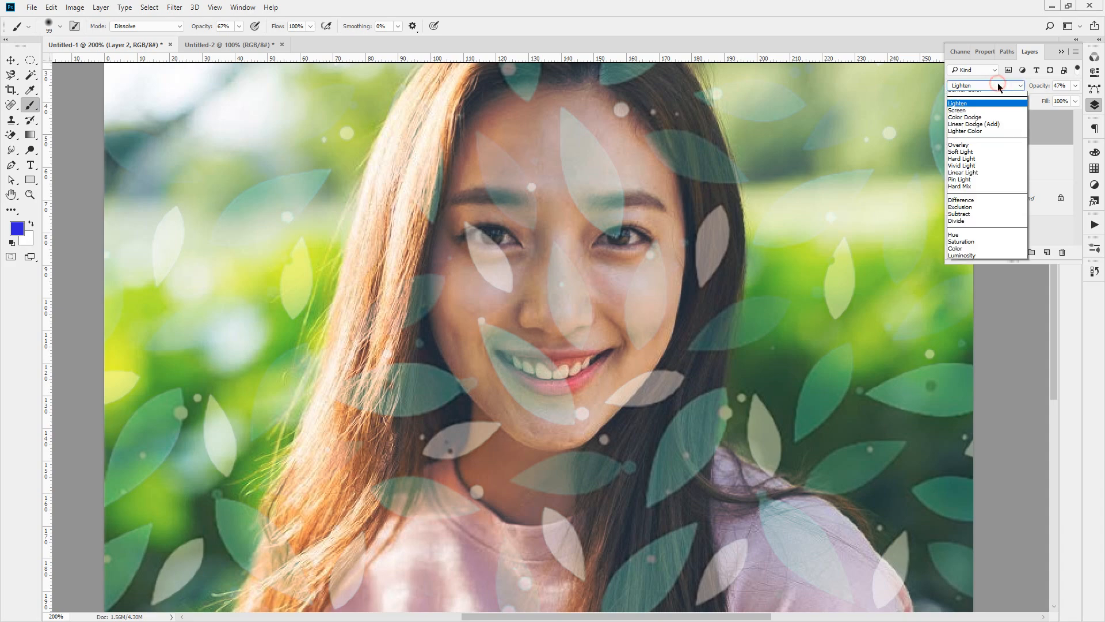
{"action": "left_click", "coordinate": [990, 118]}
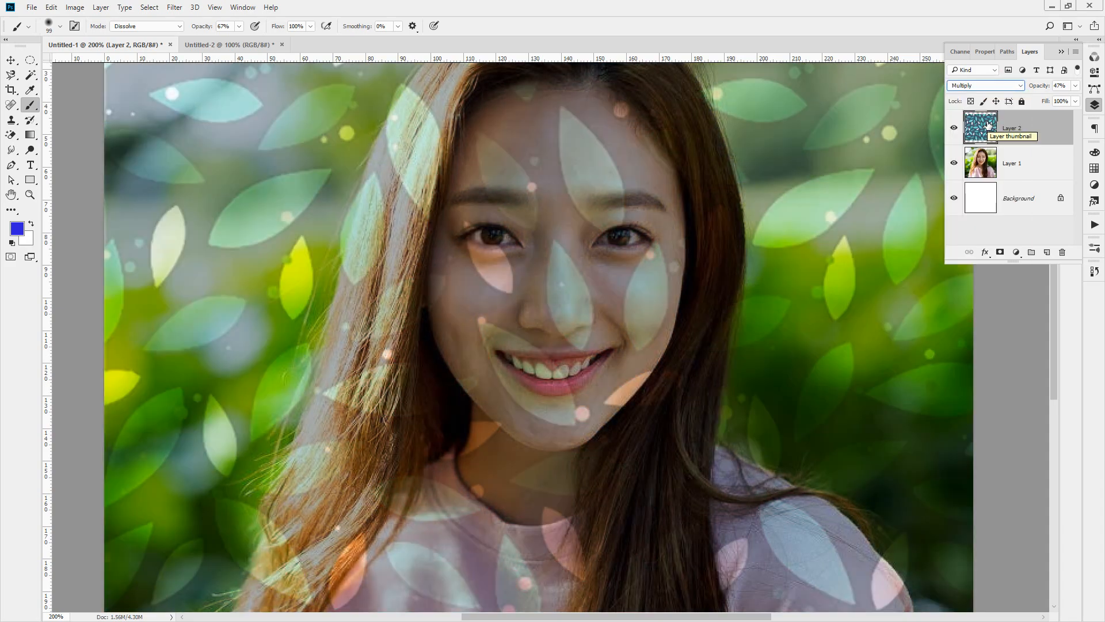
{"action": "left_click", "coordinate": [977, 87]}
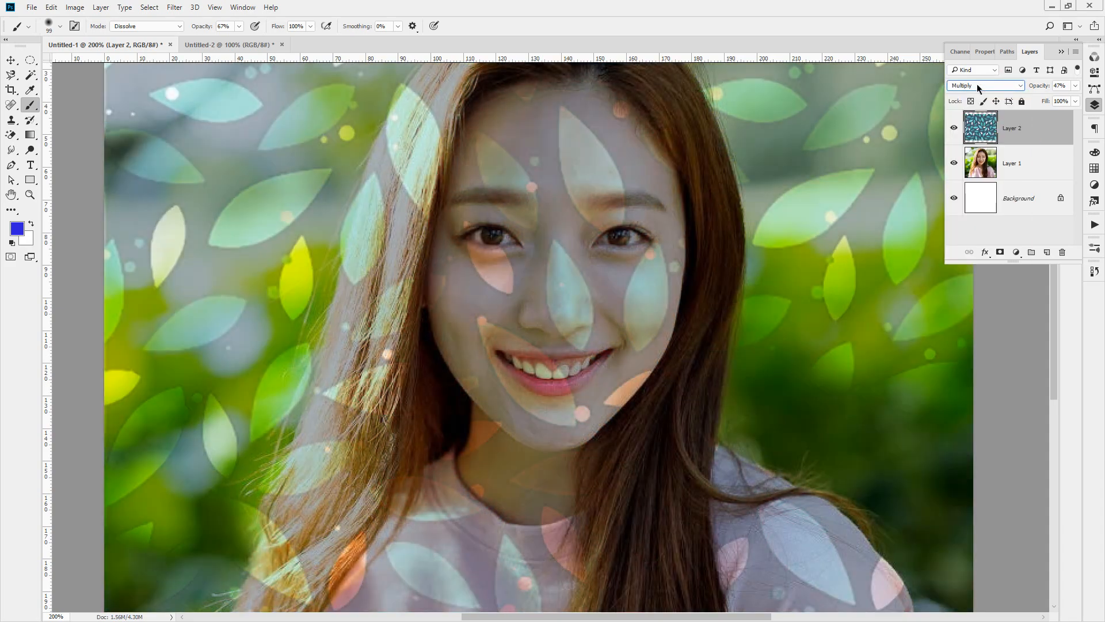
{"action": "scroll", "coordinate": [976, 84], "scroll_direction": "down", "scroll_amount": 1}
{"action": "scroll", "coordinate": [976, 84], "scroll_direction": "up", "scroll_amount": 1}
{"action": "scroll", "coordinate": [977, 84], "scroll_direction": "down", "scroll_amount": 1}
{"action": "scroll", "coordinate": [976, 84], "scroll_direction": "up", "scroll_amount": 1}
{"action": "scroll", "coordinate": [976, 84], "scroll_direction": "down", "scroll_amount": 1}
{"action": "scroll", "coordinate": [976, 84], "scroll_direction": "up", "scroll_amount": 1}
{"action": "scroll", "coordinate": [976, 84], "scroll_direction": "down", "scroll_amount": 1}
{"action": "scroll", "coordinate": [976, 84], "scroll_direction": "up", "scroll_amount": 1}
{"action": "scroll", "coordinate": [976, 84], "scroll_direction": "down", "scroll_amount": 1}
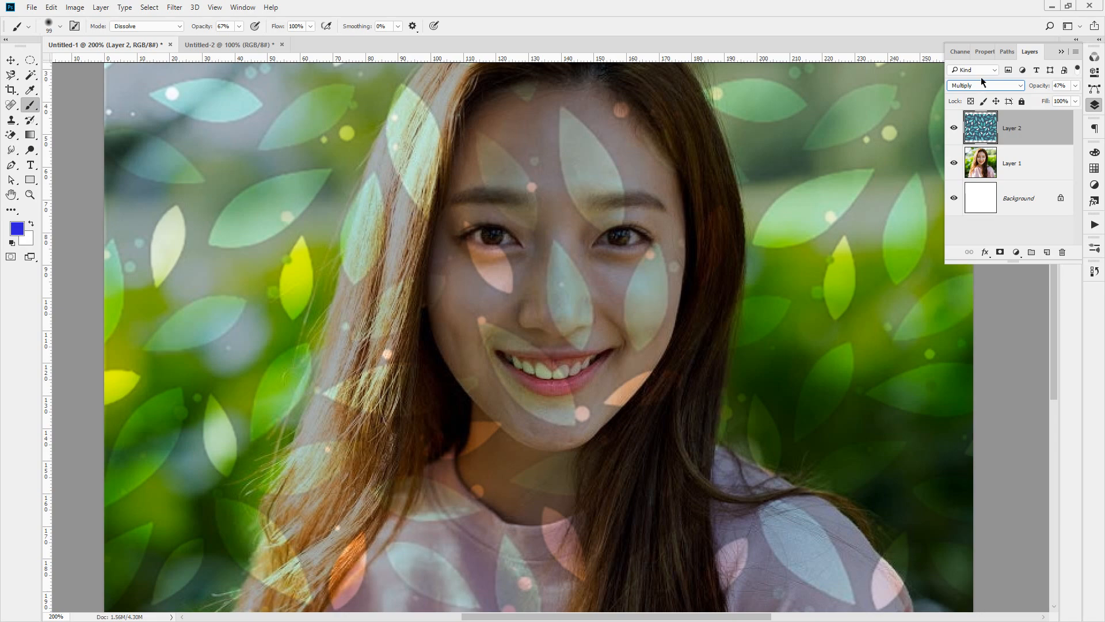
Try Color Burn and Linear Burn in turn as the leaf-pattern layer's blend mode.
{"action": "left_click", "coordinate": [988, 86]}
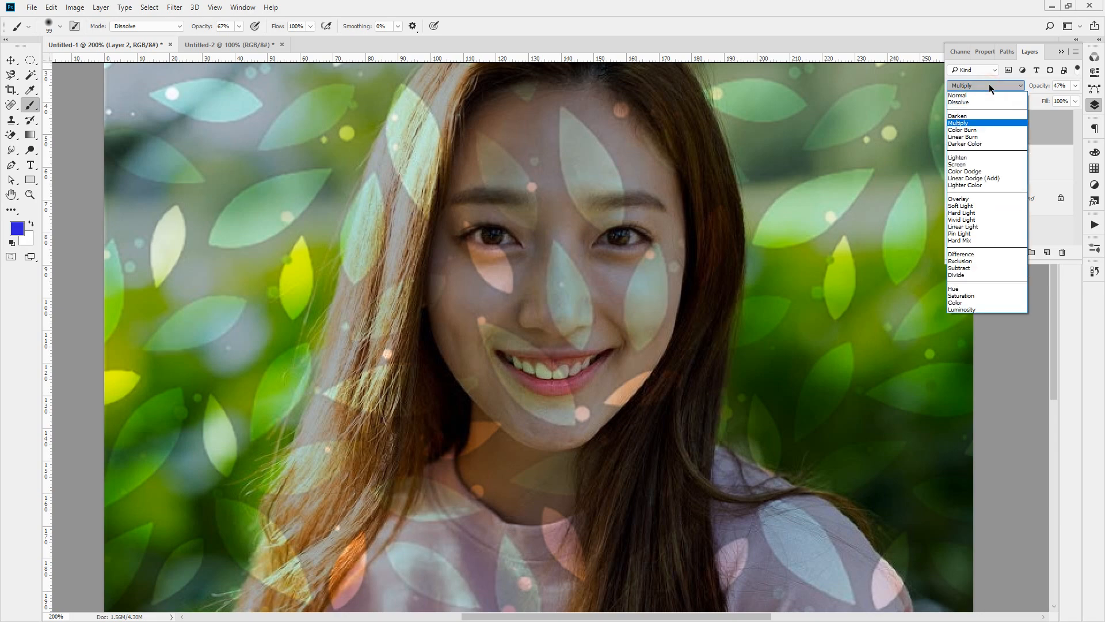
{"action": "left_click", "coordinate": [995, 131]}
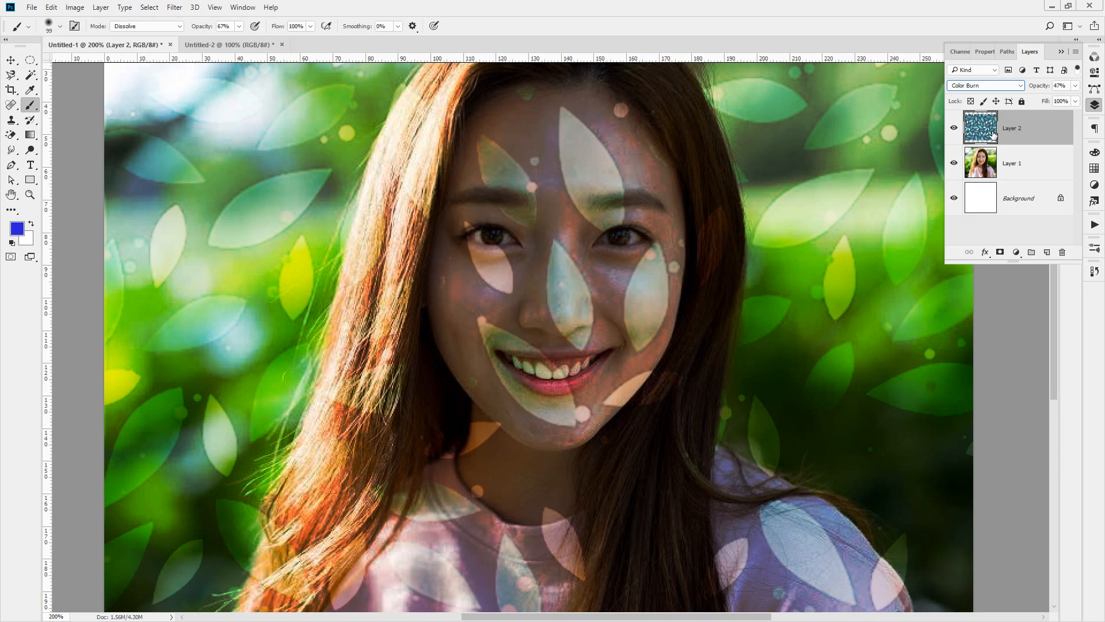
{"action": "left_click", "coordinate": [1004, 84]}
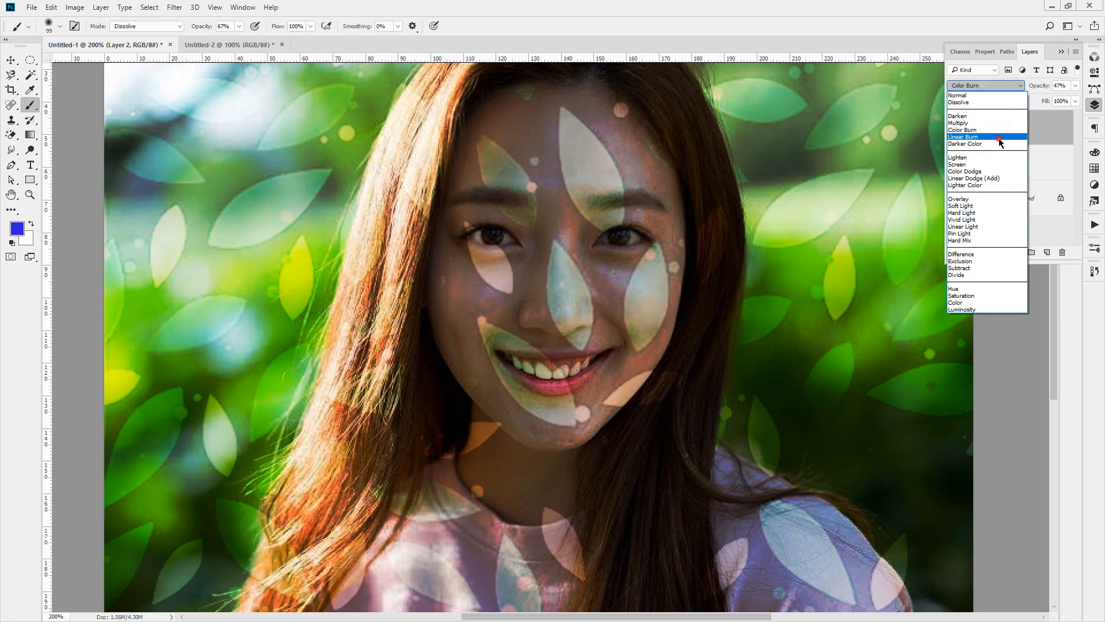
{"action": "left_click", "coordinate": [1000, 137]}
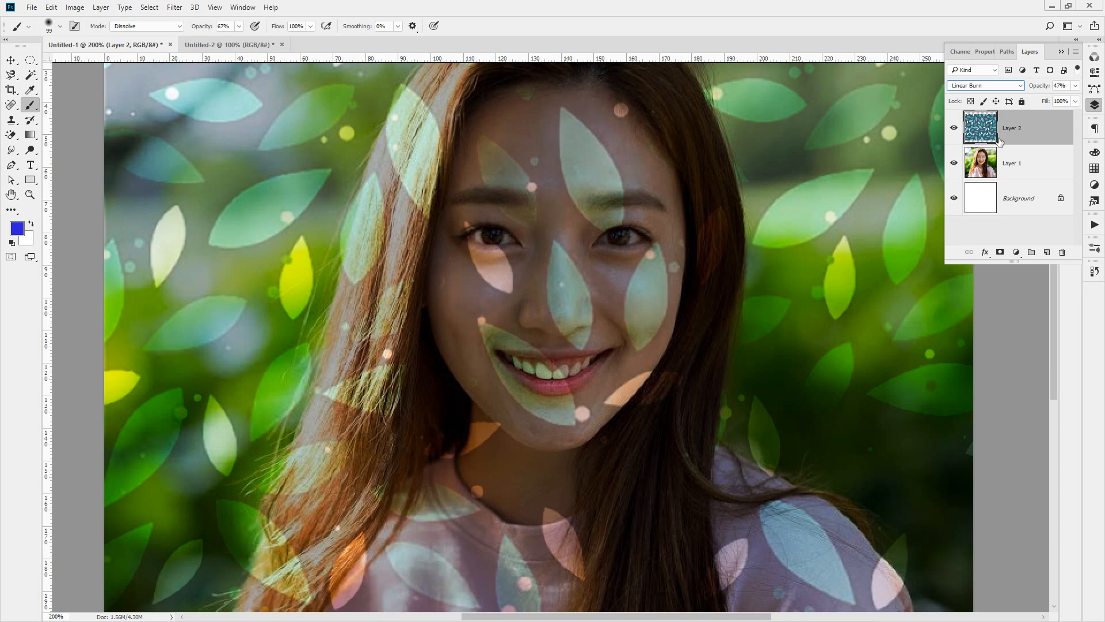
Set the leaf-pattern layer to Screen, compare it with Color Dodge, and return to Screen.
{"action": "left_click", "coordinate": [1005, 87]}
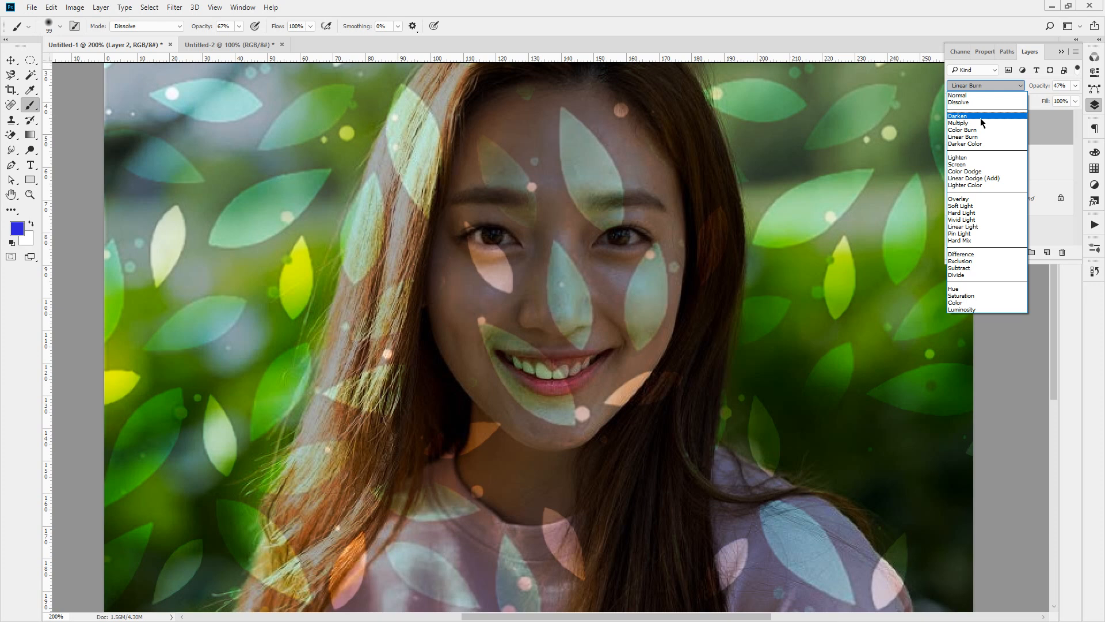
{"action": "left_click", "coordinate": [990, 165]}
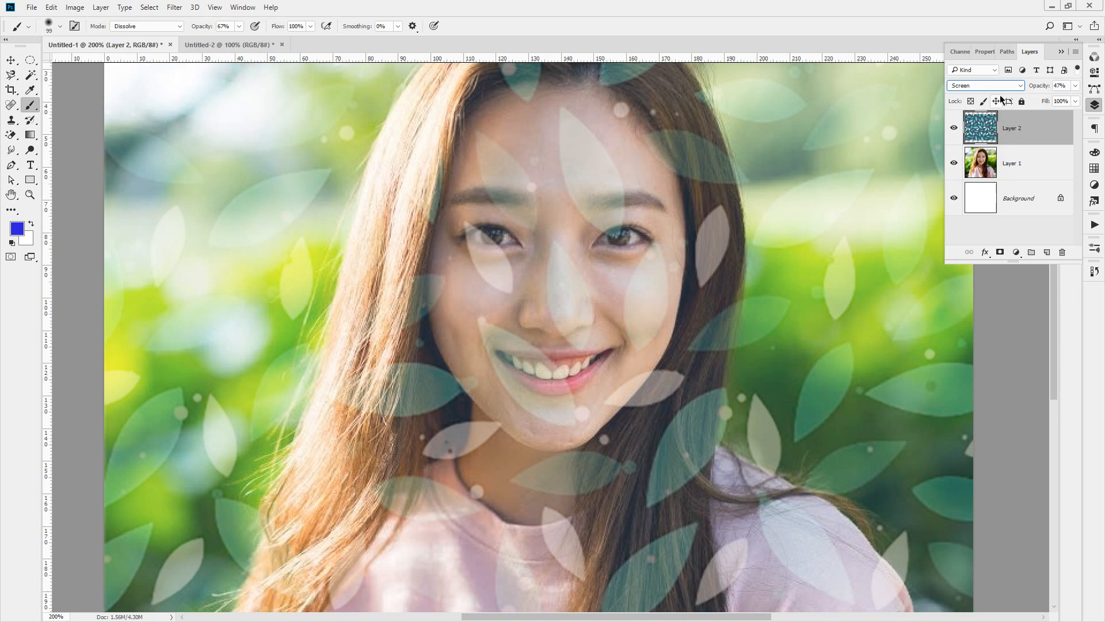
{"action": "scroll", "coordinate": [1007, 84], "scroll_direction": "down", "scroll_amount": 1}
{"action": "scroll", "coordinate": [1007, 84], "scroll_direction": "down", "scroll_amount": 1}
{"action": "scroll", "coordinate": [1007, 84], "scroll_direction": "up", "scroll_amount": 1}
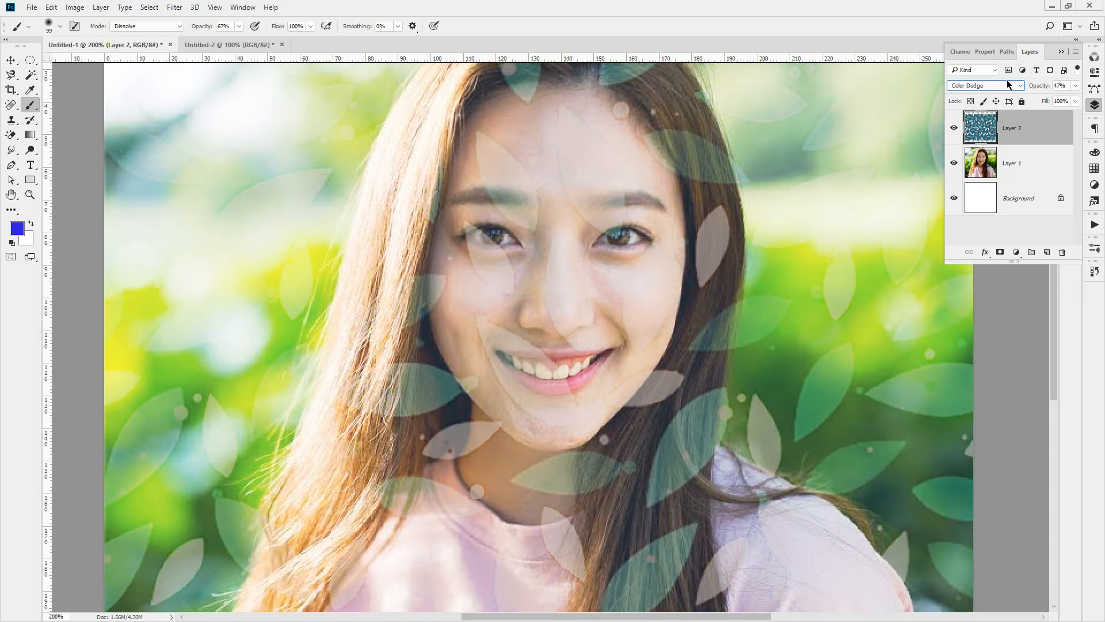
{"action": "scroll", "coordinate": [1007, 84], "scroll_direction": "up", "scroll_amount": 1}
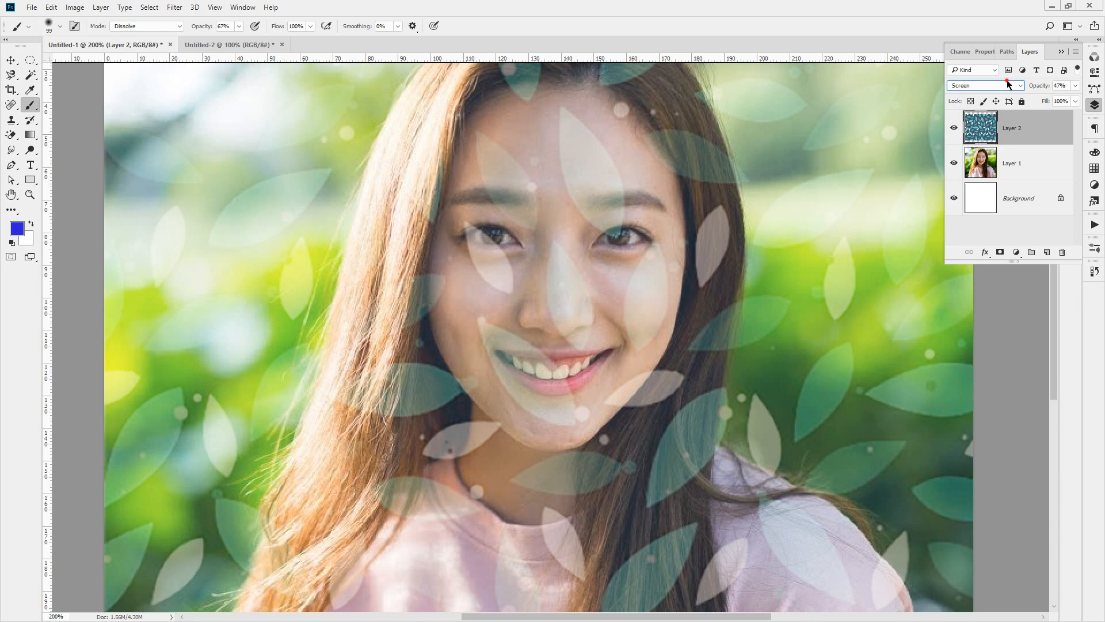
Try Overlay and Darken in turn as the leaf-pattern layer's blend mode.
{"action": "left_click", "coordinate": [1007, 84]}
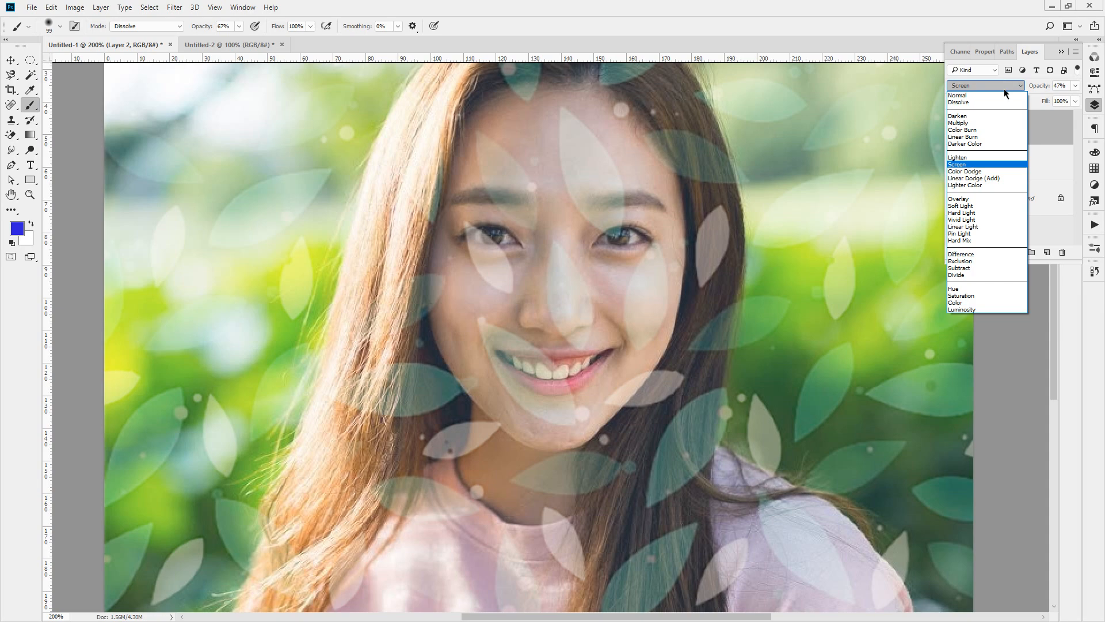
{"action": "left_click", "coordinate": [983, 199]}
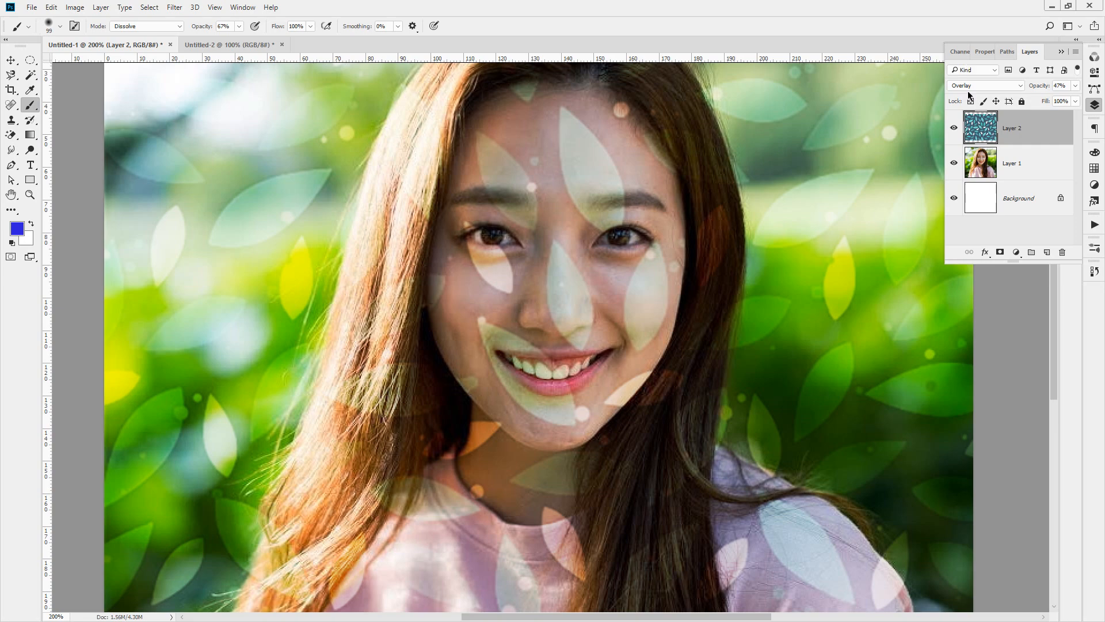
{"action": "left_click", "coordinate": [994, 85]}
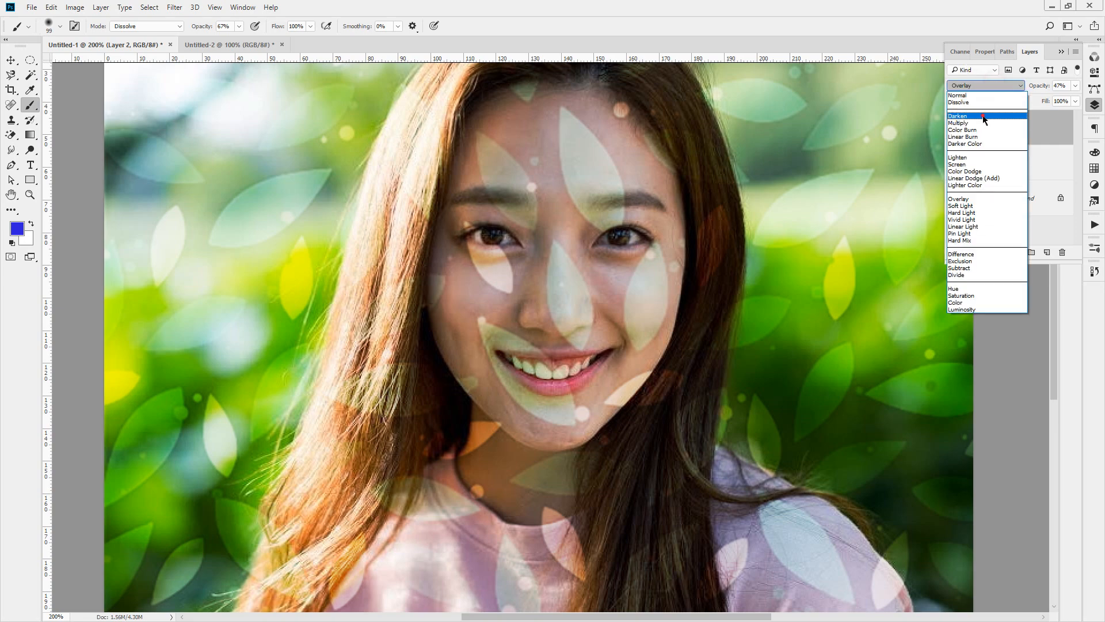
{"action": "left_click", "coordinate": [978, 114]}
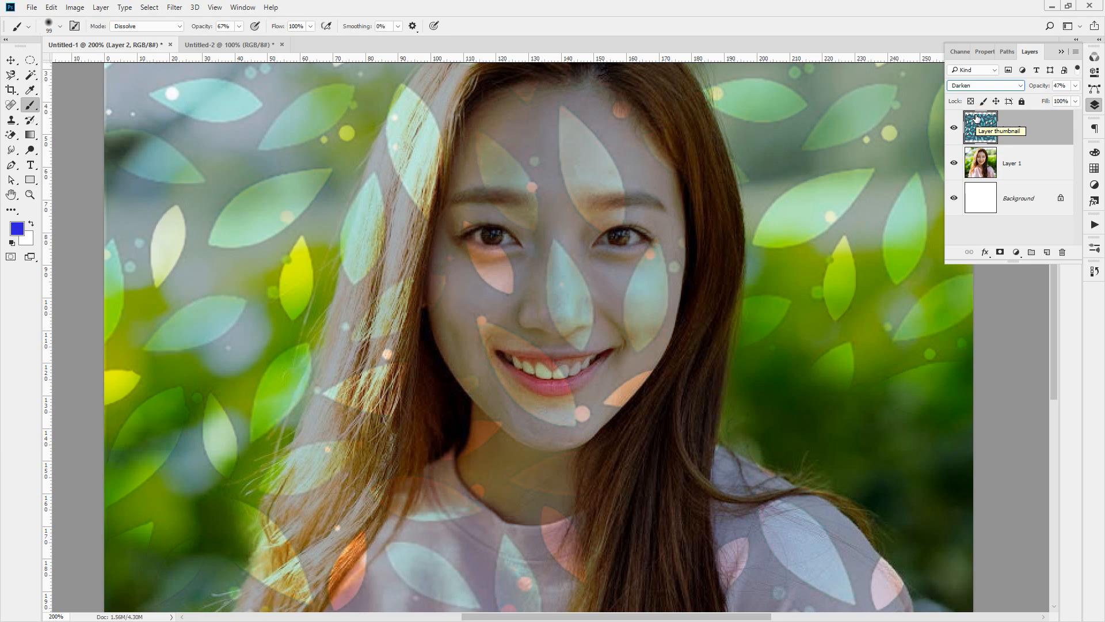
Cycle the leaf-pattern layer through the darkening modes from Multiply to Darker Color and return to Multiply.
{"action": "left_click", "coordinate": [980, 84]}
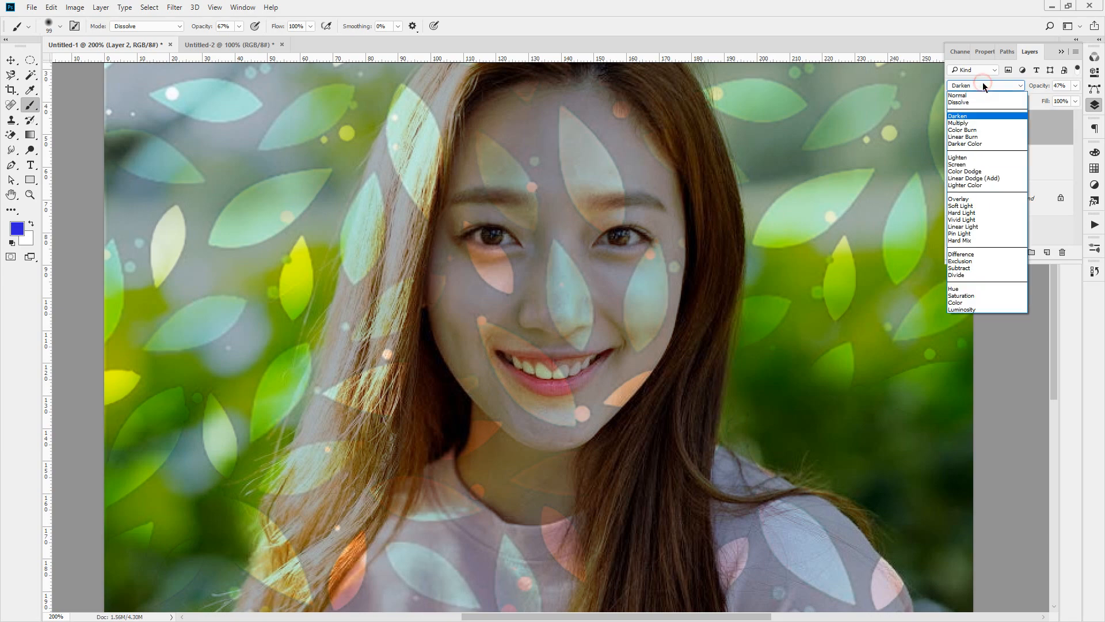
{"action": "left_click", "coordinate": [977, 124]}
{"action": "scroll", "coordinate": [995, 88], "scroll_direction": "down", "scroll_amount": 2}
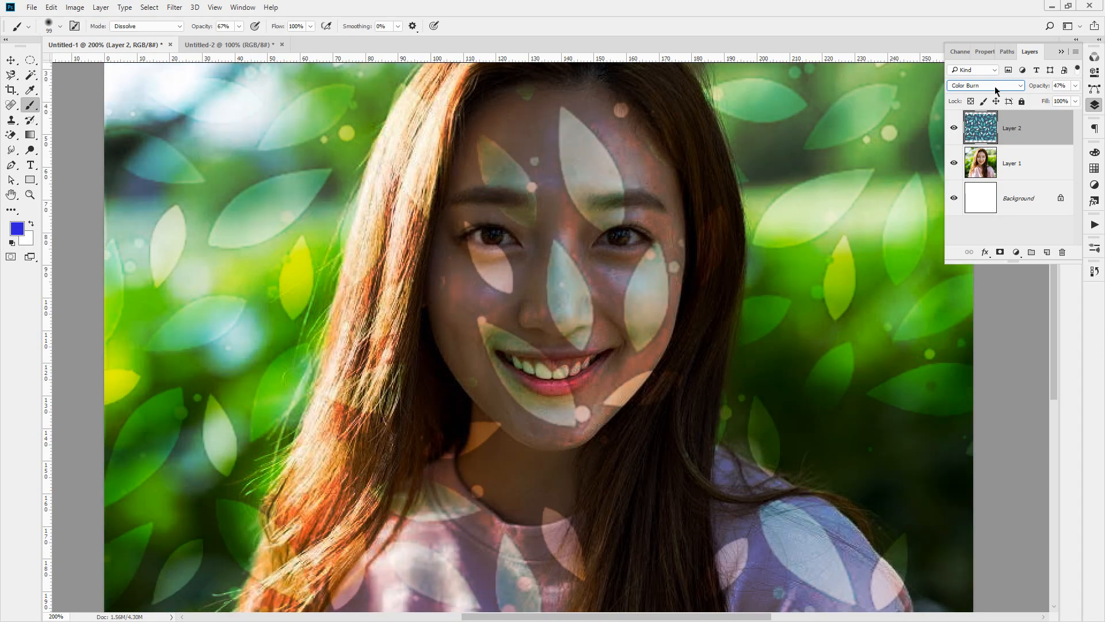
{"action": "scroll", "coordinate": [995, 87], "scroll_direction": "down", "scroll_amount": 1}
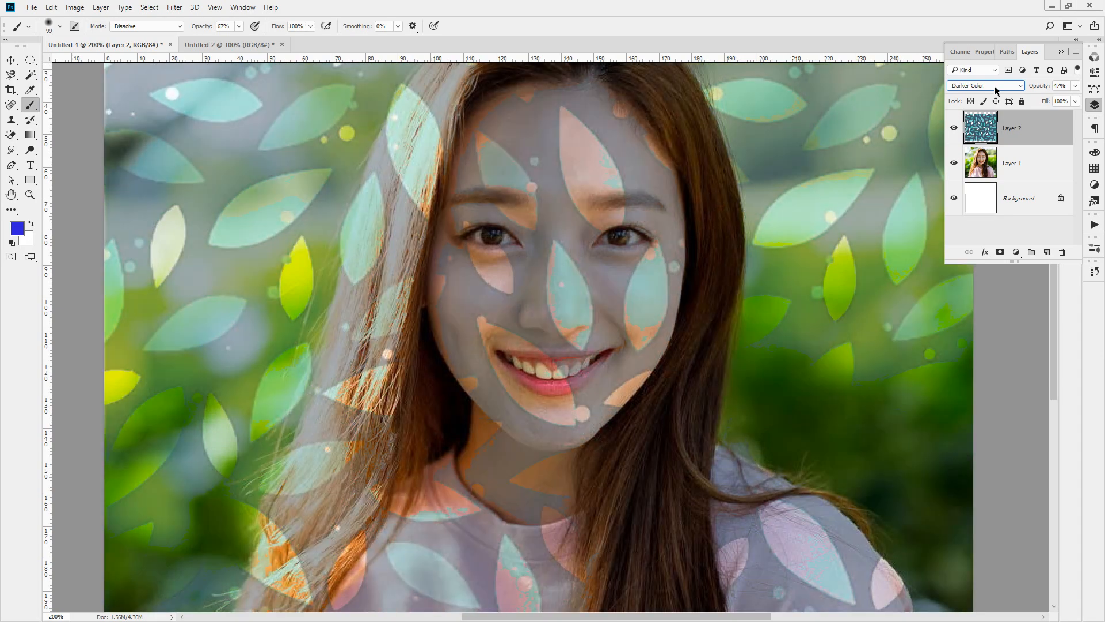
{"action": "scroll", "coordinate": [996, 88], "scroll_direction": "down", "scroll_amount": 1}
{"action": "scroll", "coordinate": [996, 88], "scroll_direction": "down", "scroll_amount": 1}
{"action": "scroll", "coordinate": [995, 87], "scroll_direction": "up", "scroll_amount": 3}
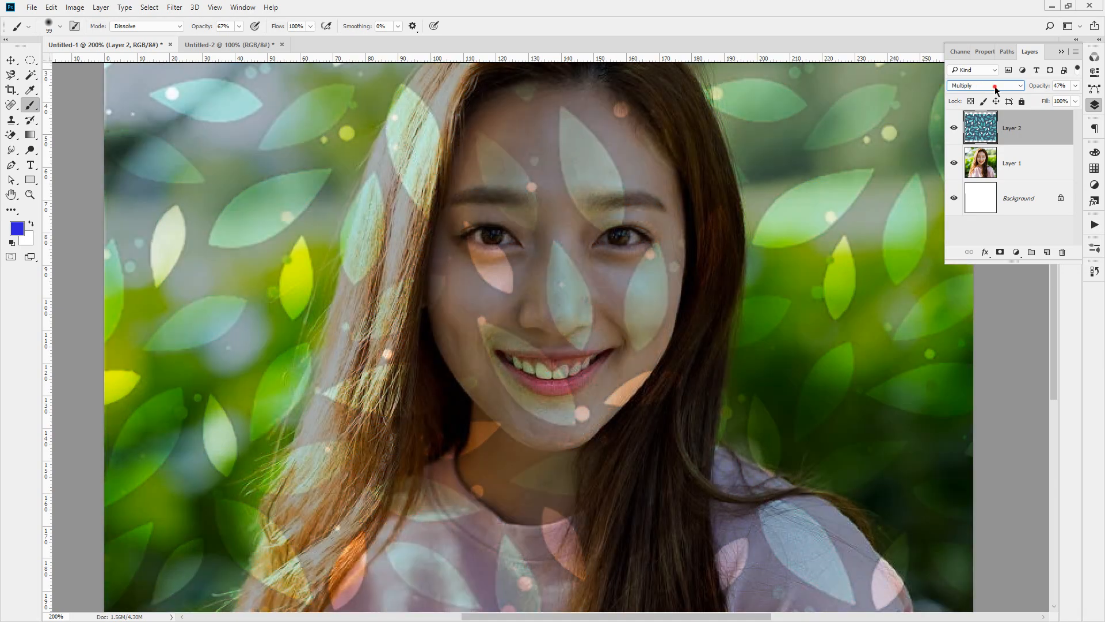
Set the leaf-pattern layer's blend mode to Lighten and its opacity to 41%.
{"action": "left_click", "coordinate": [996, 87]}
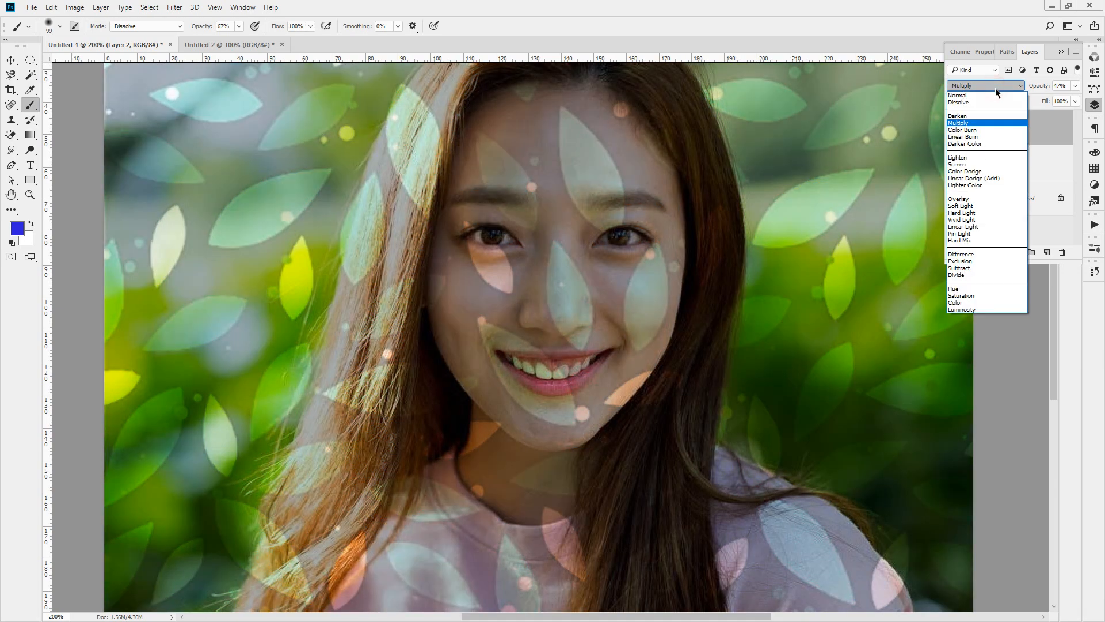
{"action": "left_click", "coordinate": [991, 156]}
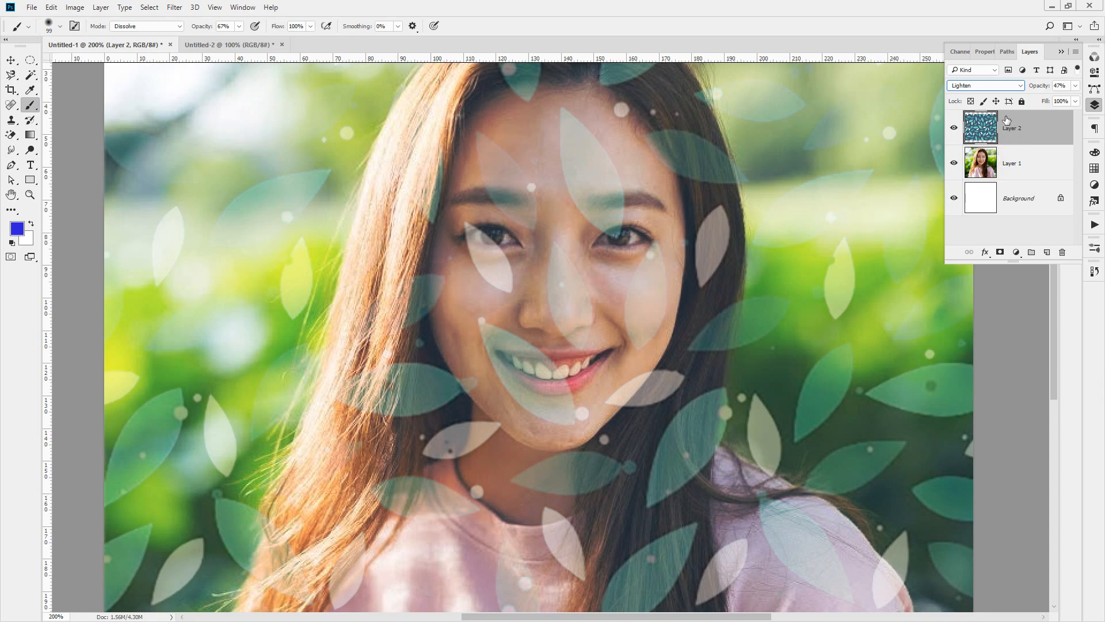
{"action": "left_click", "coordinate": [1076, 85]}
{"action": "left_click", "coordinate": [1031, 99]}
{"action": "left_click_drag", "start_coordinate": [1030, 99], "coordinate": [1045, 99]}
Cycle the leaf-pattern layer back and forth through the lightening modes, including Color Dodge and Linear Dodge (Add).
{"action": "left_click", "coordinate": [984, 85]}
{"action": "left_click", "coordinate": [983, 86]}
{"action": "key", "text": "Down"}
{"action": "key", "text": "Down"}
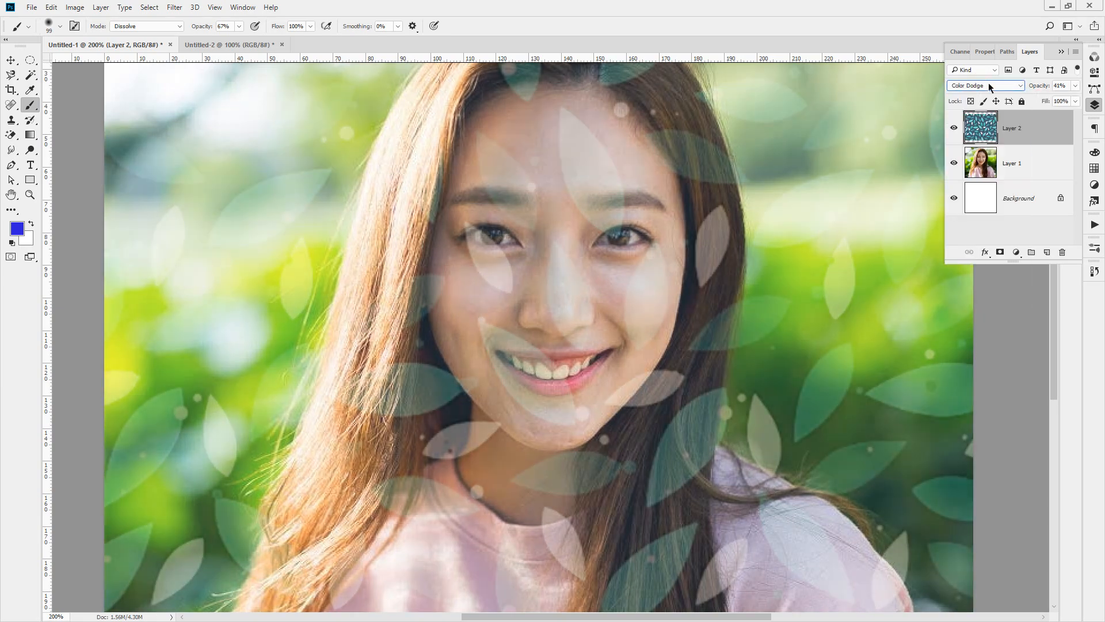
{"action": "key", "text": "Down"}
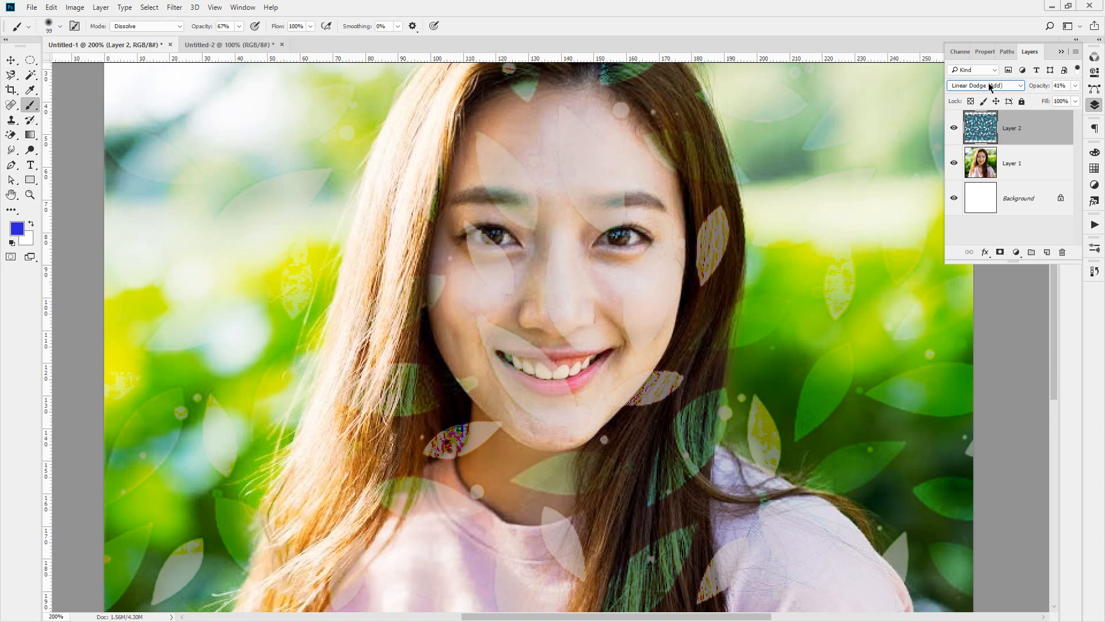
{"action": "key", "text": "Down"}
{"action": "key", "text": "Up"}
{"action": "key", "text": "Down"}
{"action": "key", "text": "Down"}
{"action": "key", "text": "Up"}
{"action": "key", "text": "Up"}
Try Overlay on the leaf-pattern layer and set its blend mode to Difference.
{"action": "left_click", "coordinate": [989, 84]}
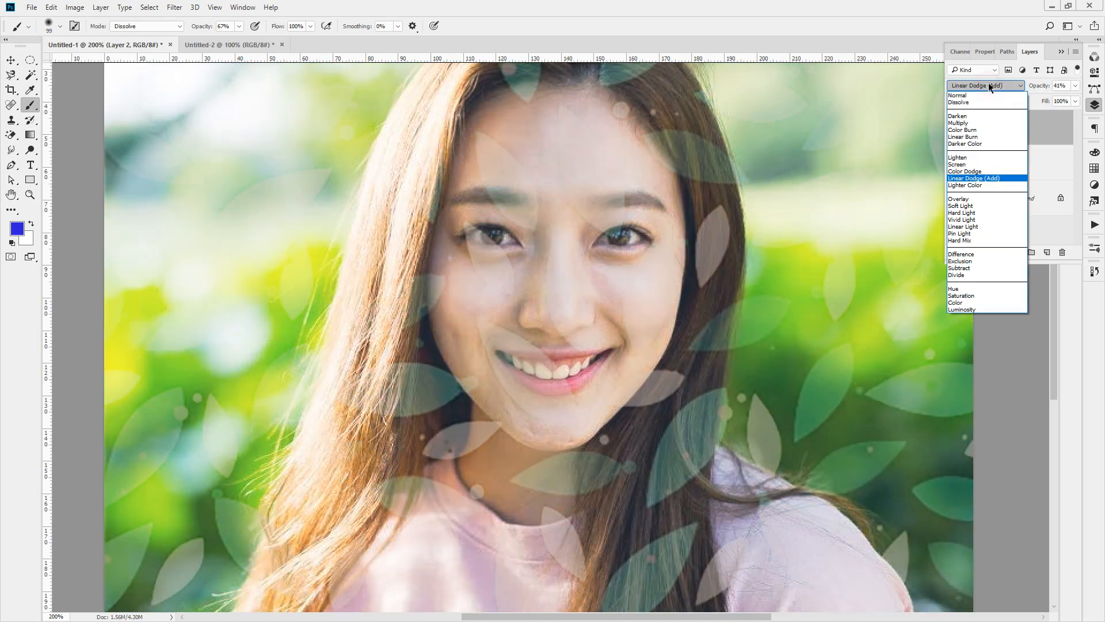
{"action": "left_click", "coordinate": [986, 199]}
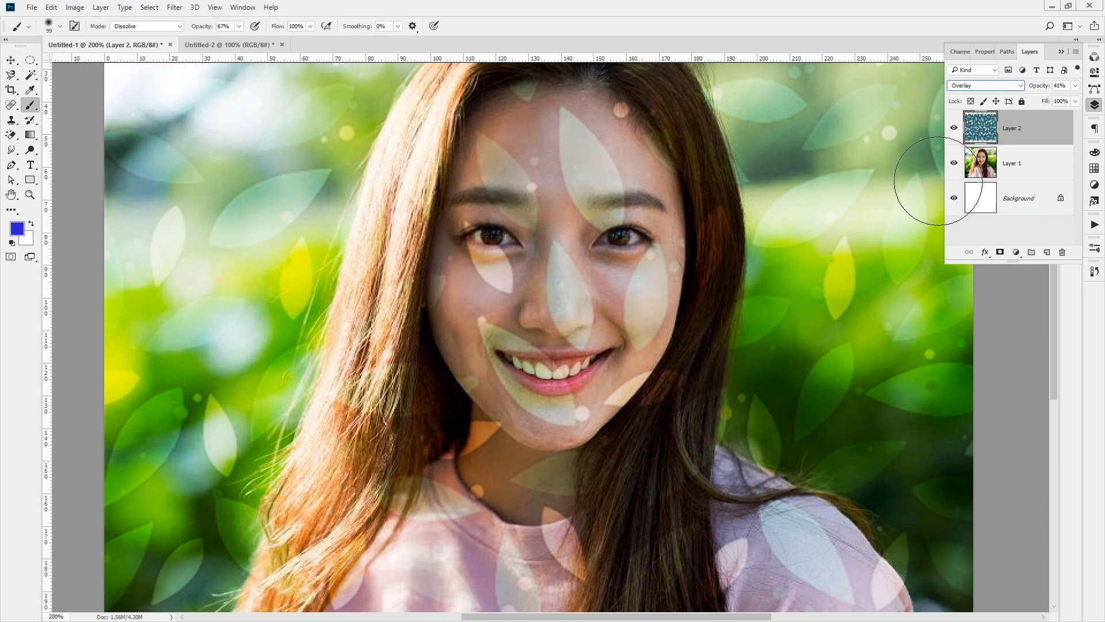
{"action": "left_click", "coordinate": [1003, 85]}
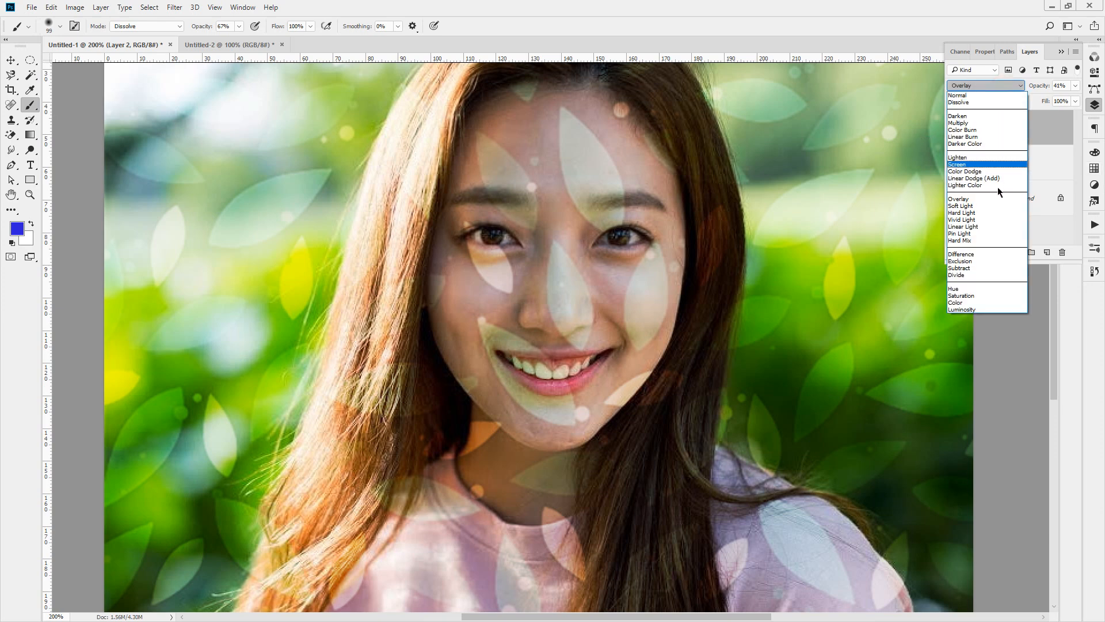
{"action": "left_click", "coordinate": [977, 255]}
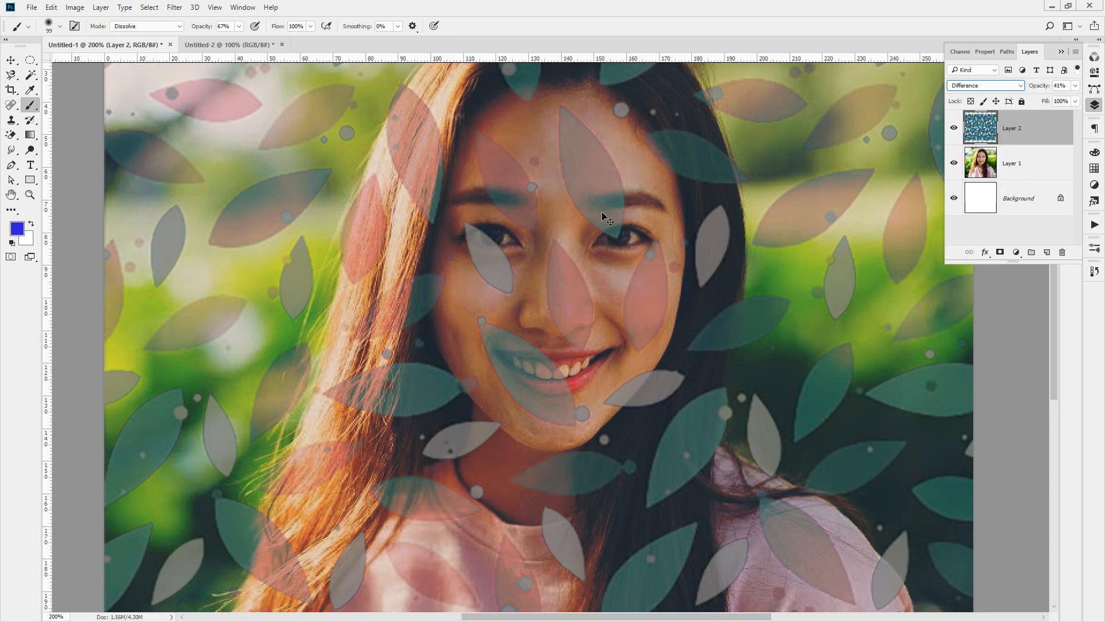
Cover the blank Untitled-2 canvas with about 26 scattered black-to-white radial gradients of varying size, using the Gradient tool in Darken mode.
{"action": "key", "text": "g"}
{"action": "key", "text": "d"}
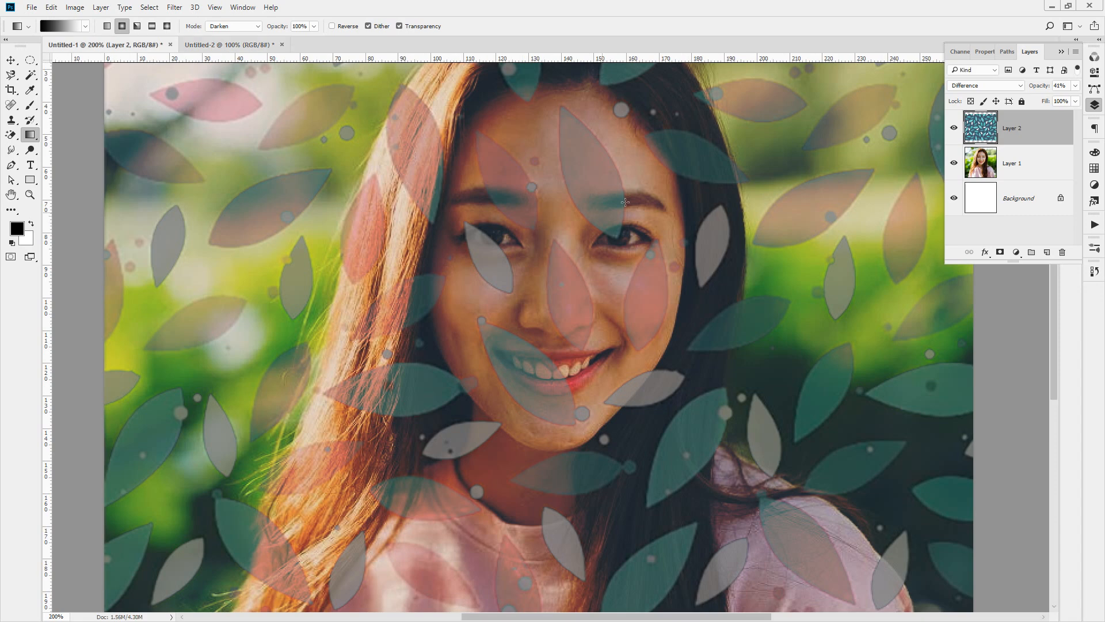
{"action": "left_click", "coordinate": [237, 46]}
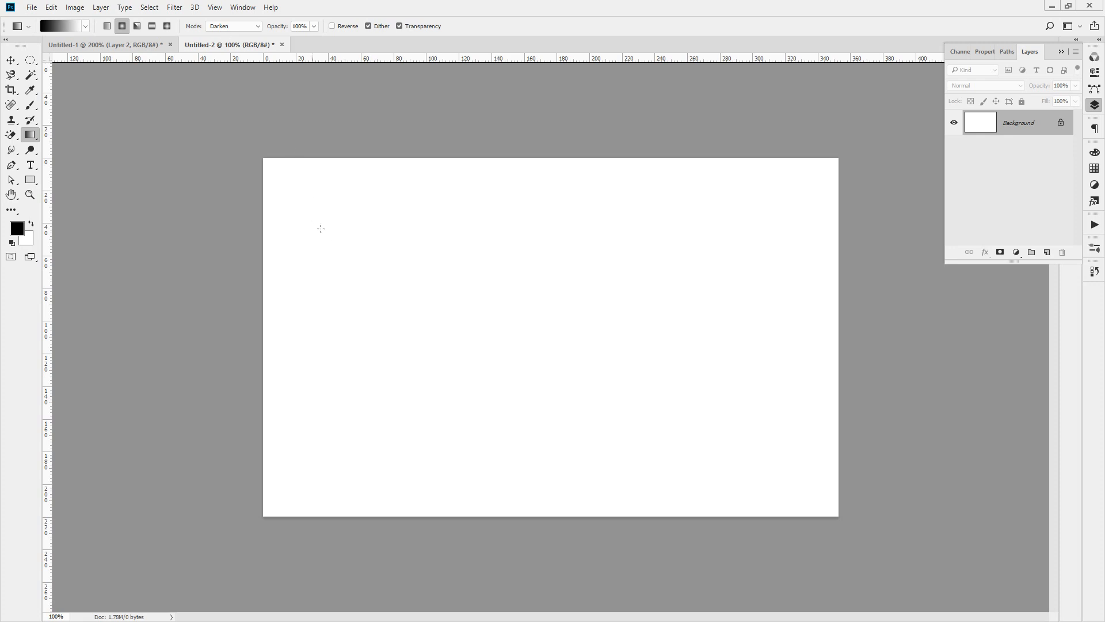
{"action": "left_click_drag", "start_coordinate": [357, 257], "coordinate": [302, 185]}
{"action": "left_click_drag", "start_coordinate": [503, 261], "coordinate": [424, 219]}
{"action": "left_click_drag", "start_coordinate": [426, 370], "coordinate": [432, 222]}
{"action": "left_click_drag", "start_coordinate": [614, 385], "coordinate": [543, 321]}
{"action": "left_click_drag", "start_coordinate": [278, 437], "coordinate": [354, 352]}
{"action": "left_click_drag", "start_coordinate": [521, 451], "coordinate": [604, 395]}
{"action": "left_click_drag", "start_coordinate": [633, 244], "coordinate": [879, 404]}
{"action": "left_click_drag", "start_coordinate": [674, 464], "coordinate": [794, 454]}
{"action": "left_click_drag", "start_coordinate": [760, 415], "coordinate": [867, 361]}
{"action": "left_click_drag", "start_coordinate": [730, 123], "coordinate": [796, 97]}
{"action": "left_click_drag", "start_coordinate": [448, 170], "coordinate": [447, 38]}
{"action": "left_click_drag", "start_coordinate": [259, 237], "coordinate": [199, 63]}
{"action": "left_click_drag", "start_coordinate": [417, 270], "coordinate": [478, 314]}
{"action": "left_click_drag", "start_coordinate": [558, 246], "coordinate": [585, 116]}
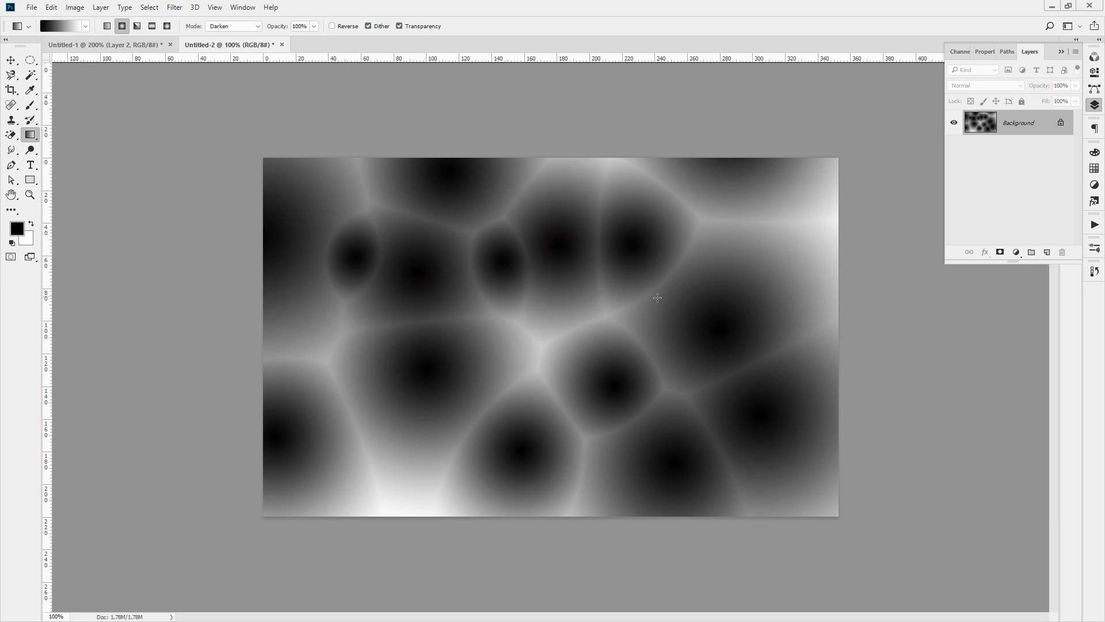
{"action": "left_click_drag", "start_coordinate": [550, 337], "coordinate": [466, 445]}
{"action": "left_click_drag", "start_coordinate": [422, 460], "coordinate": [427, 481]}
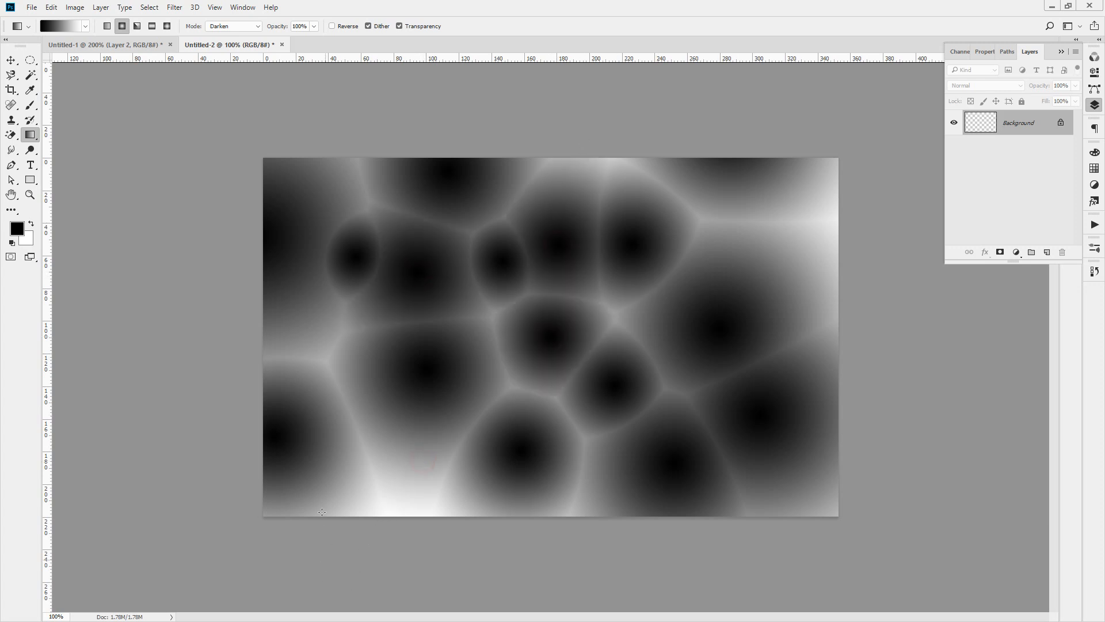
{"action": "left_click_drag", "start_coordinate": [335, 396], "coordinate": [323, 304]}
{"action": "left_click_drag", "start_coordinate": [785, 222], "coordinate": [905, 196]}
{"action": "left_click_drag", "start_coordinate": [557, 169], "coordinate": [554, 156]}
{"action": "left_click_drag", "start_coordinate": [309, 169], "coordinate": [318, 99]}
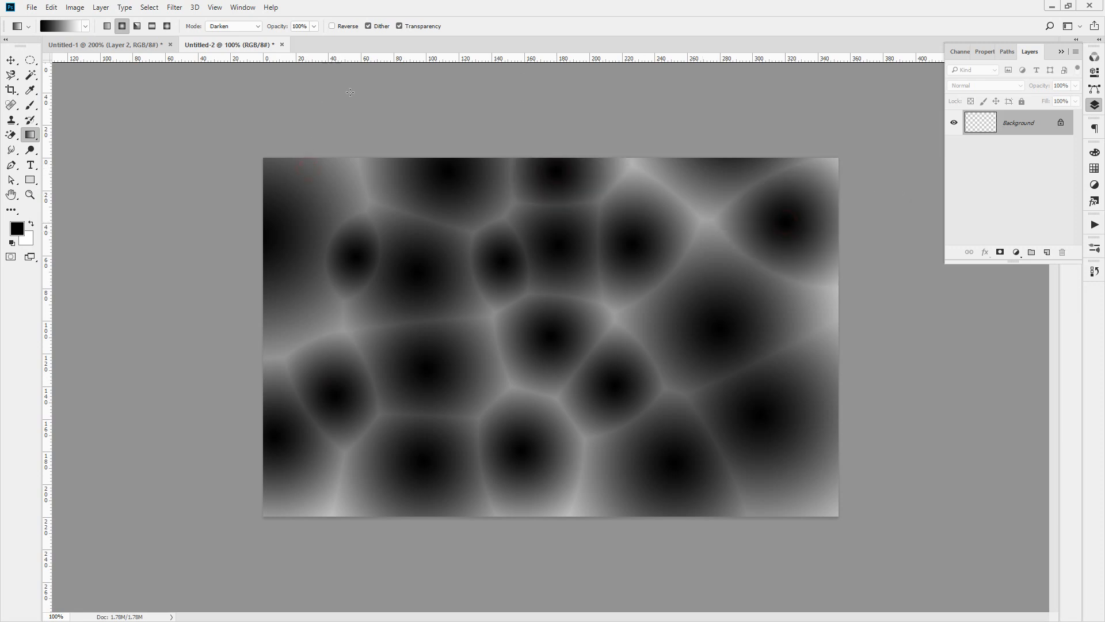
{"action": "left_click_drag", "start_coordinate": [373, 200], "coordinate": [378, 26]}
{"action": "left_click_drag", "start_coordinate": [724, 500], "coordinate": [897, 513]}
{"action": "left_click_drag", "start_coordinate": [481, 474], "coordinate": [497, 602]}
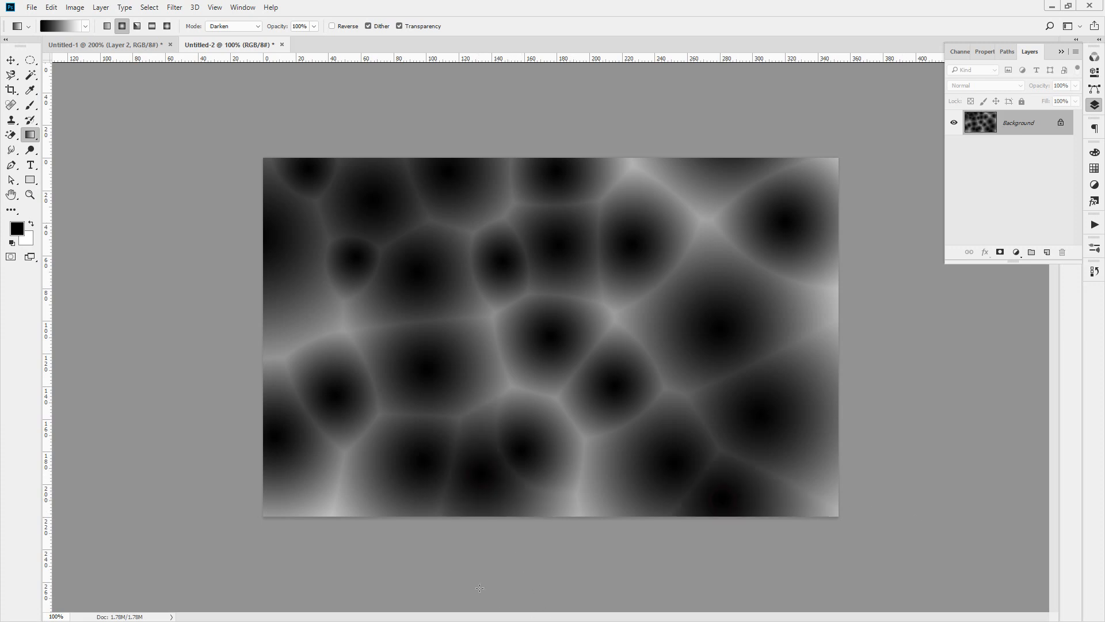
{"action": "left_click_drag", "start_coordinate": [345, 504], "coordinate": [396, 317]}
{"action": "left_click_drag", "start_coordinate": [503, 390], "coordinate": [481, 258]}
{"action": "left_click_drag", "start_coordinate": [583, 505], "coordinate": [623, 425]}
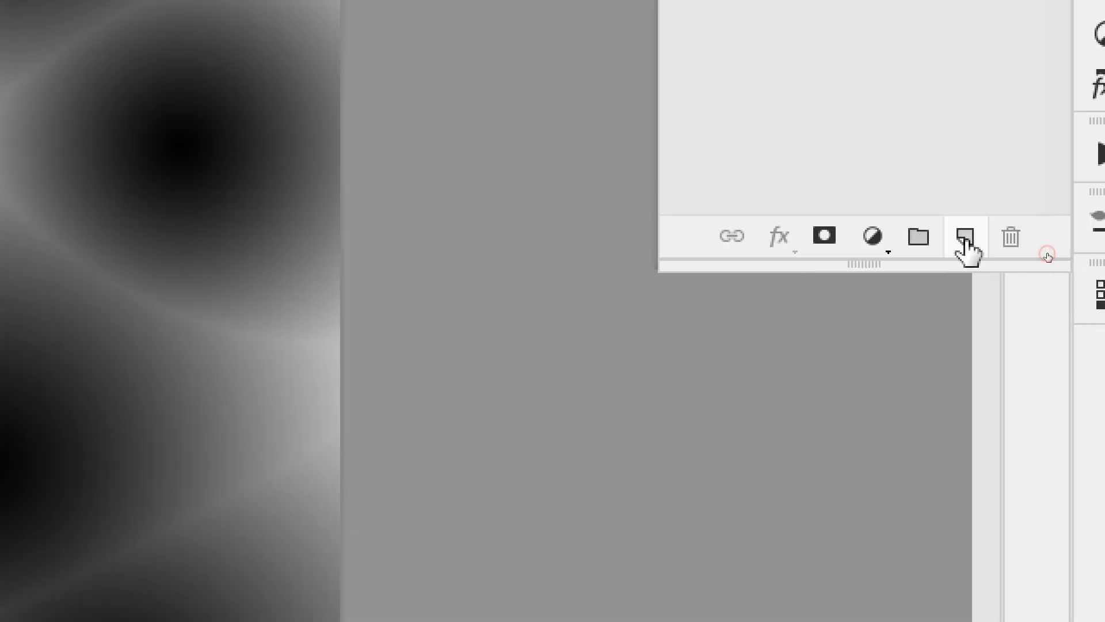
Add a new layer above the gradient background, try filling it with the white background color, and undo the fill.
{"action": "left_click", "coordinate": [1047, 253]}
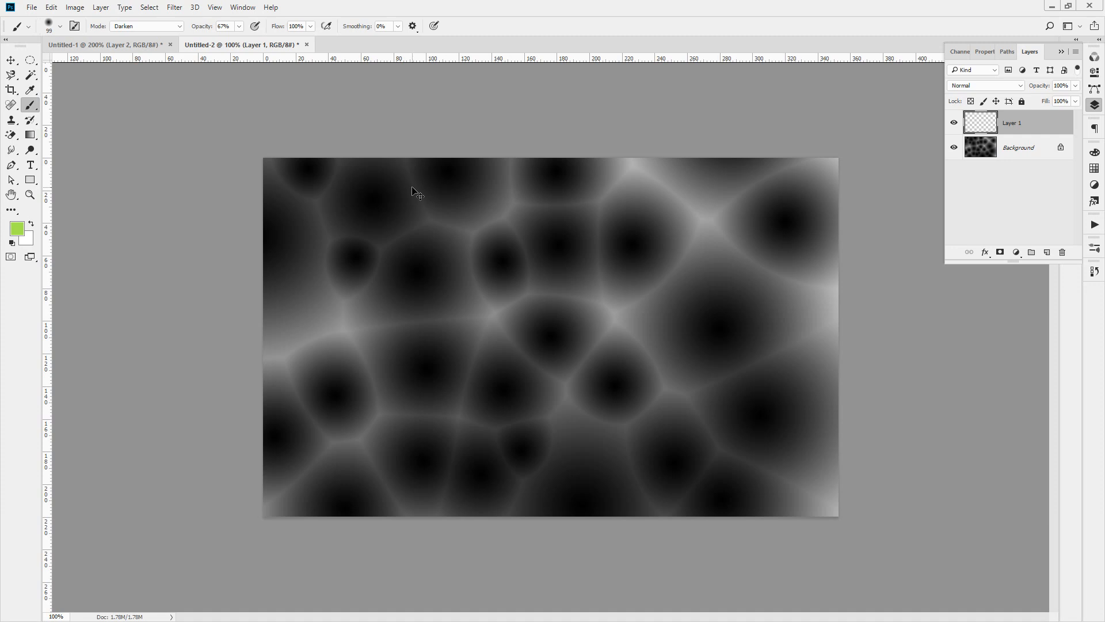
{"action": "key", "text": "ctrl+BackSpace"}
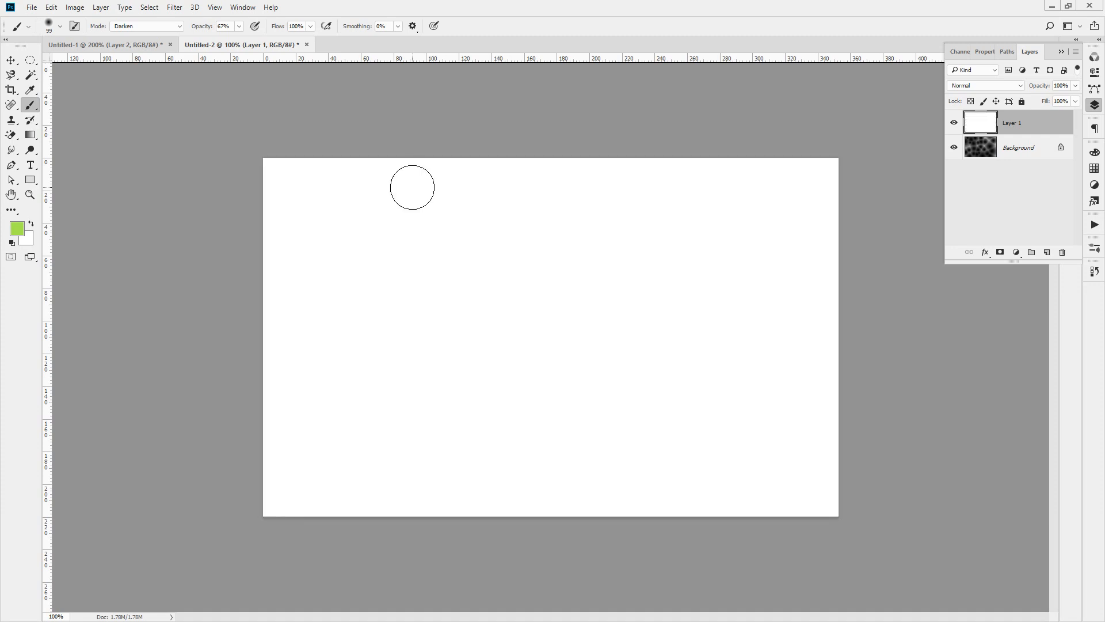
{"action": "key", "text": "ctrl+z"}
Try alternating green foreground and white background fills on the new layer, removing each one again.
{"action": "key", "text": "alt+BackSpace"}
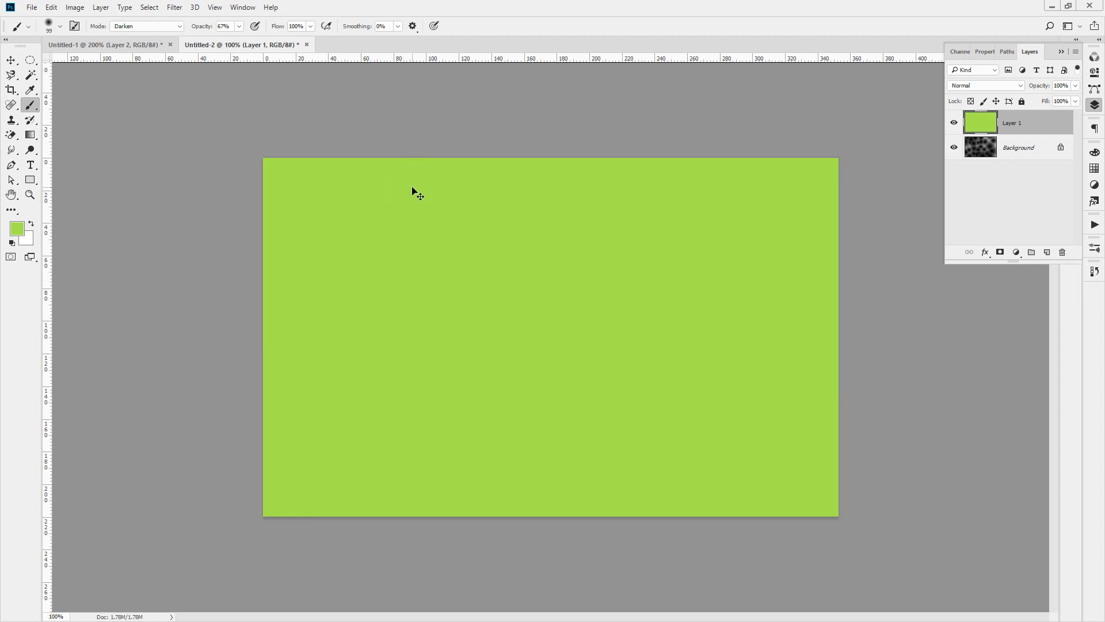
{"action": "key", "text": "ctrl+z"}
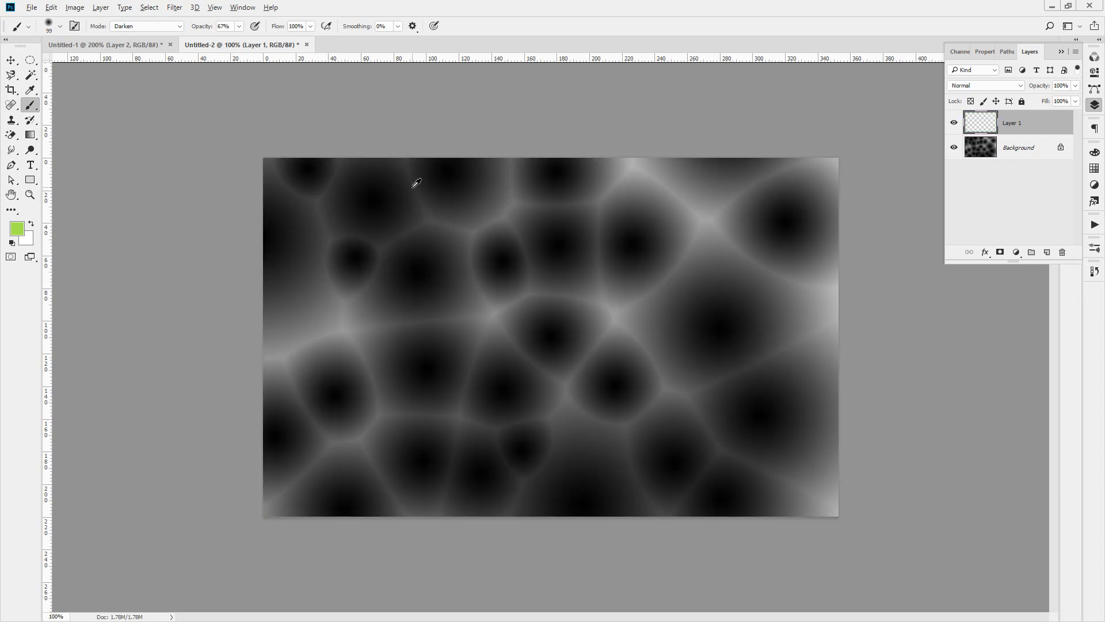
{"action": "key", "text": "alt+BackSpace"}
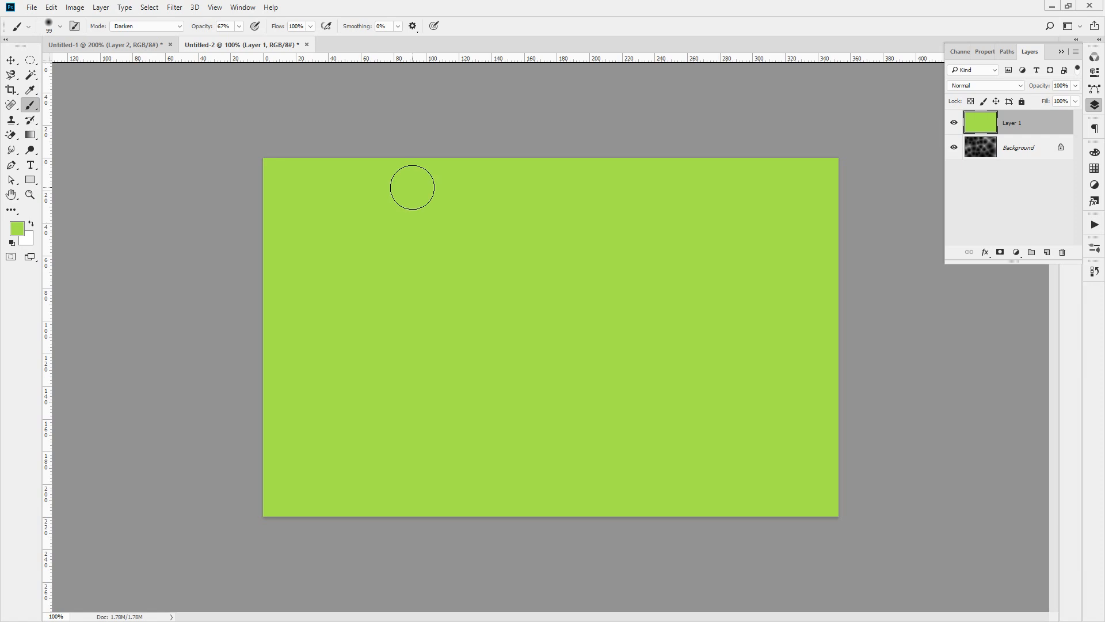
{"action": "key", "text": "Delete"}
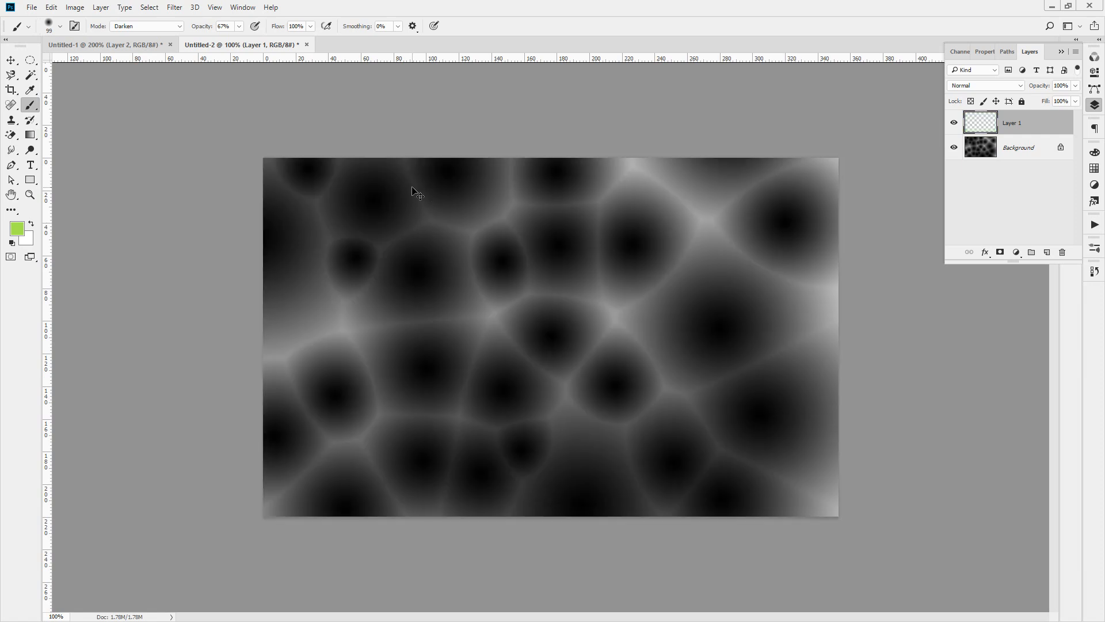
{"action": "key", "text": "ctrl+BackSpace"}
{"action": "key", "text": "alt"}
{"action": "key", "text": "alt+BackSpace"}
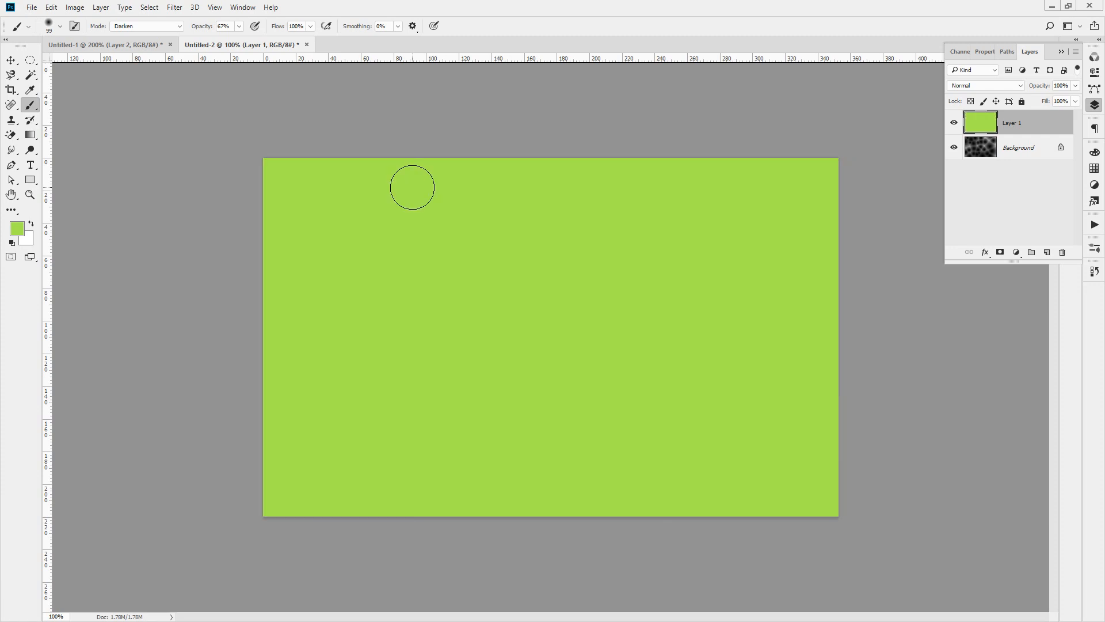
{"action": "key", "text": "ctrl+z"}
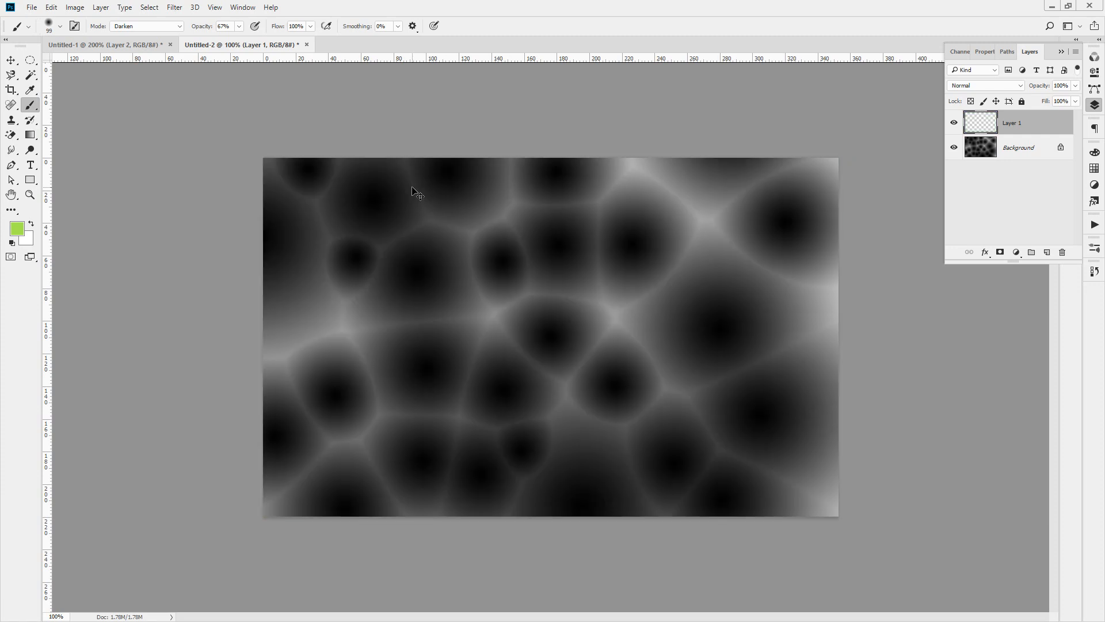
{"action": "key", "text": "ctrl+BackSpace"}
{"action": "key", "text": "ctrl+z"}
Fill Layer 1 with the green foreground color and set its blend mode to Darken.
{"action": "key", "text": "alt+BackSpace"}
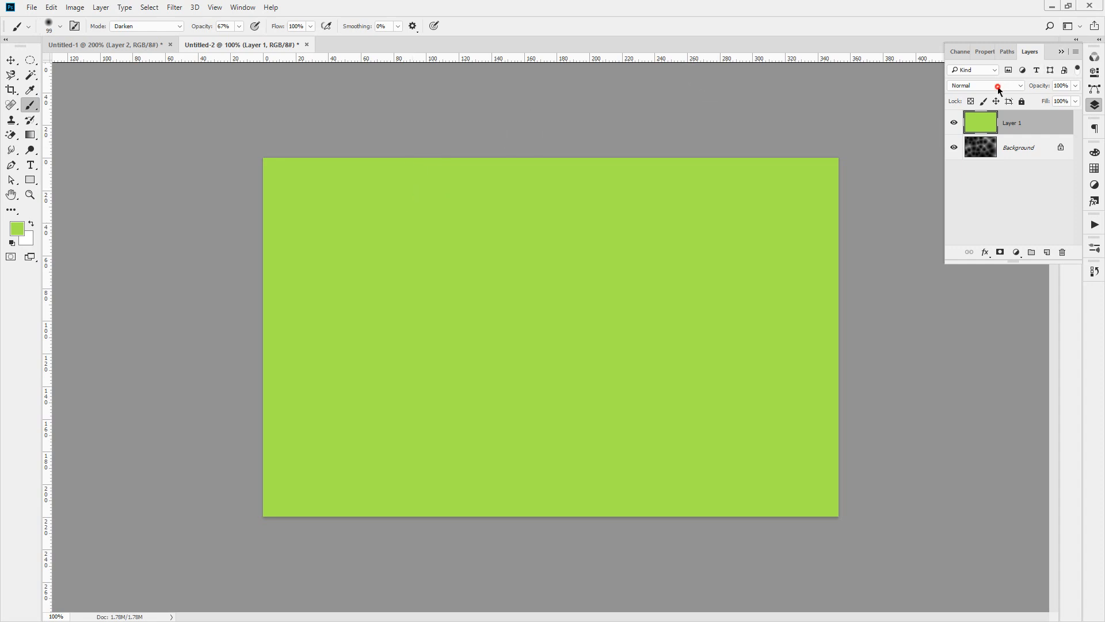
{"action": "left_click", "coordinate": [999, 85]}
{"action": "left_click", "coordinate": [989, 122]}
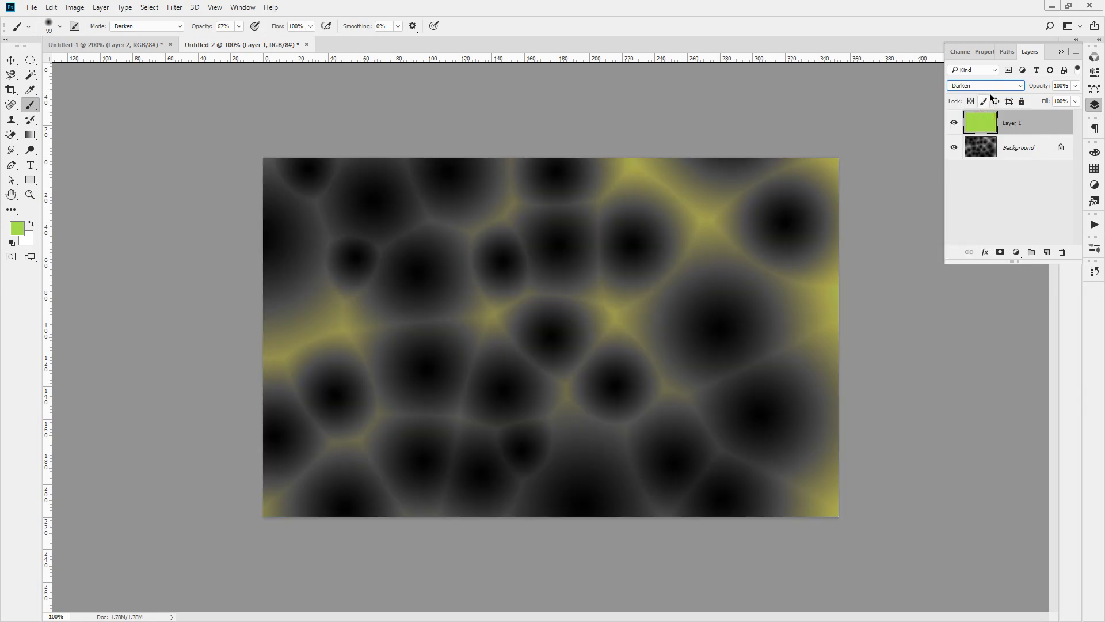
Cycle the green fill layer through further blend modes, including Linear Burn, Screen, Soft Light and Vivid Light.
{"action": "scroll", "coordinate": [989, 85], "scroll_direction": "down", "scroll_amount": 3}
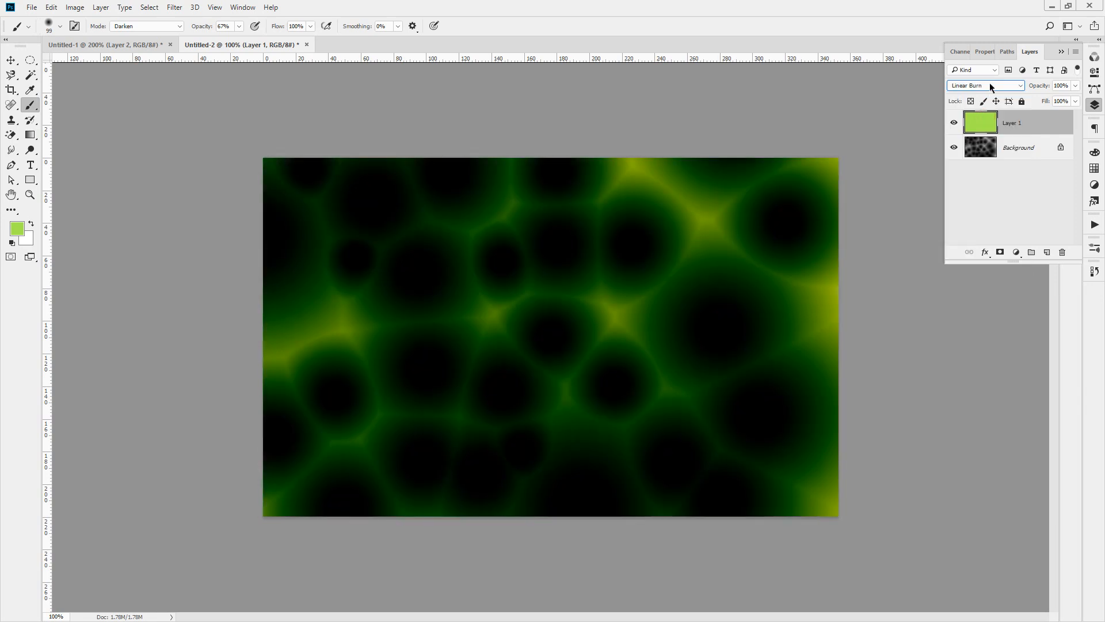
{"action": "scroll", "coordinate": [989, 85], "scroll_direction": "down", "scroll_amount": 4}
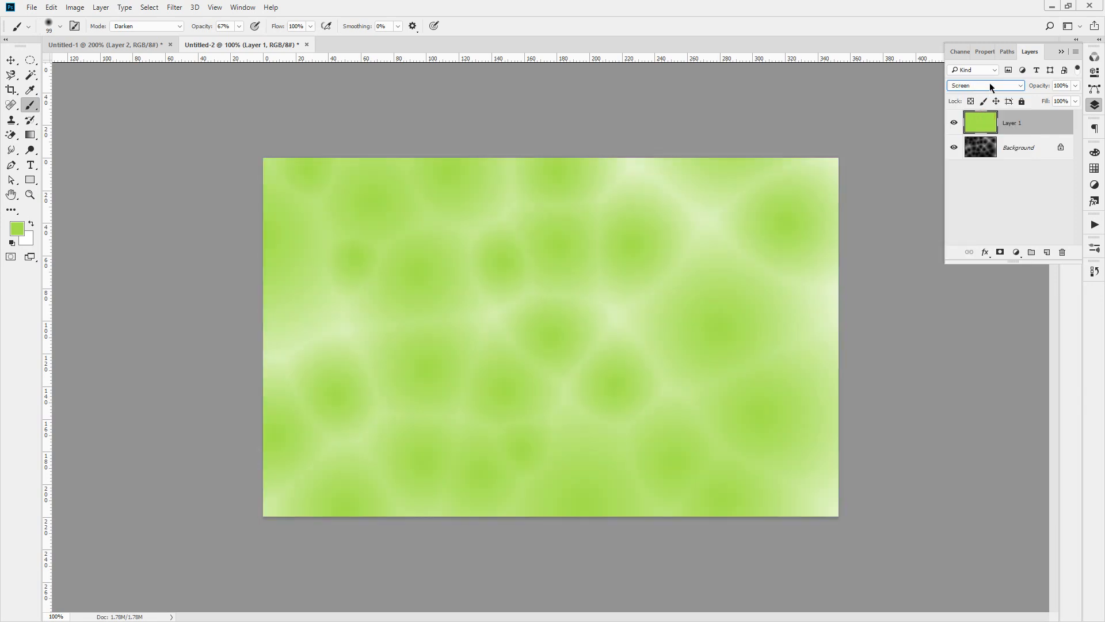
{"action": "scroll", "coordinate": [990, 85], "scroll_direction": "down", "scroll_amount": 3}
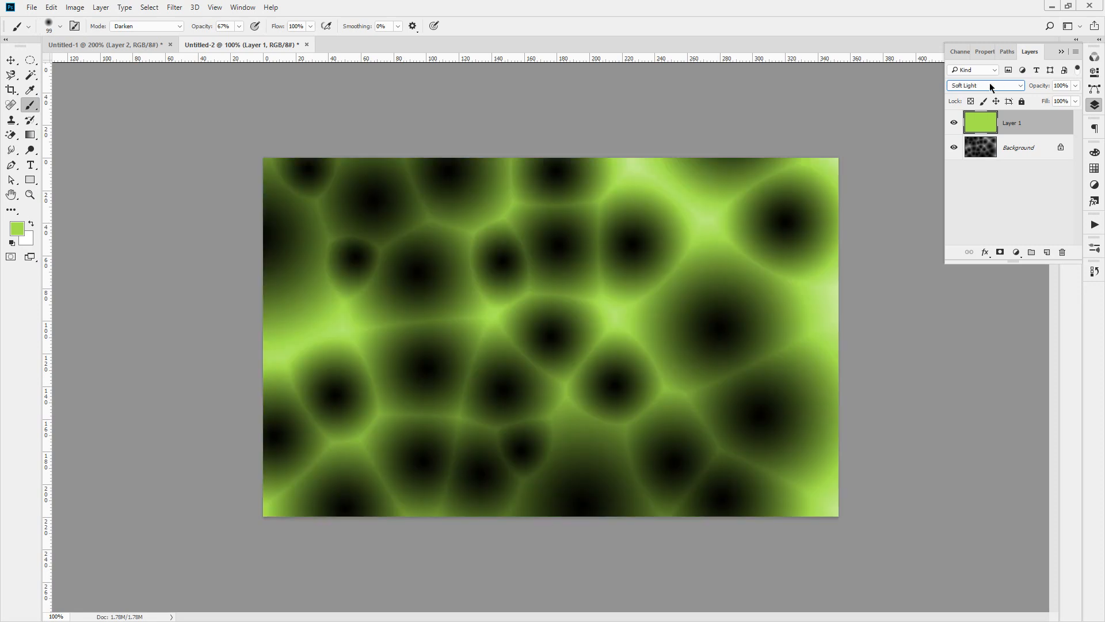
{"action": "scroll", "coordinate": [990, 87], "scroll_direction": "down", "scroll_amount": 1}
{"action": "scroll", "coordinate": [990, 87], "scroll_direction": "up", "scroll_amount": 2}
{"action": "scroll", "coordinate": [989, 85], "scroll_direction": "down", "scroll_amount": 3}
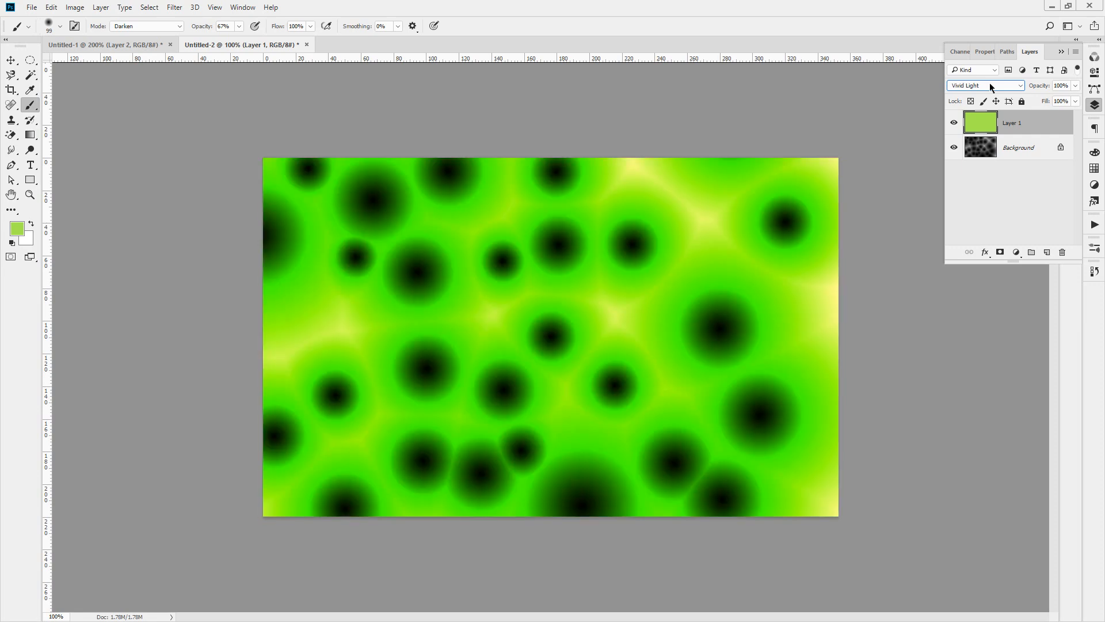
{"action": "scroll", "coordinate": [989, 85], "scroll_direction": "down", "scroll_amount": 3}
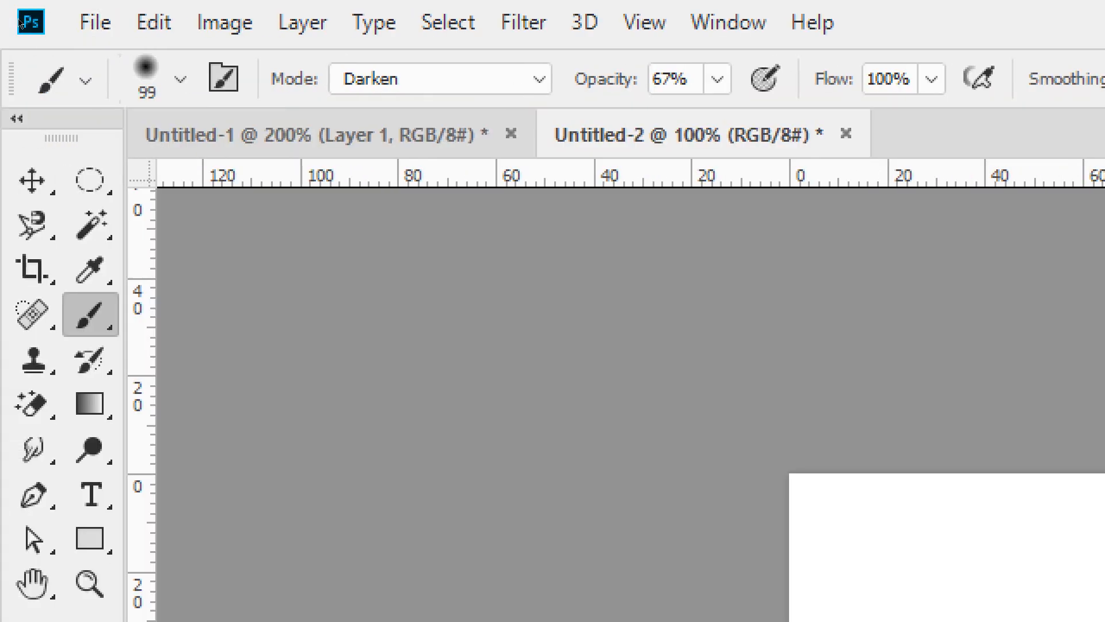
In Untitled-1, try the Difference blend mode twice on the portrait layer above the white background, returning it to Normal each time.
{"action": "left_click", "coordinate": [298, 134]}
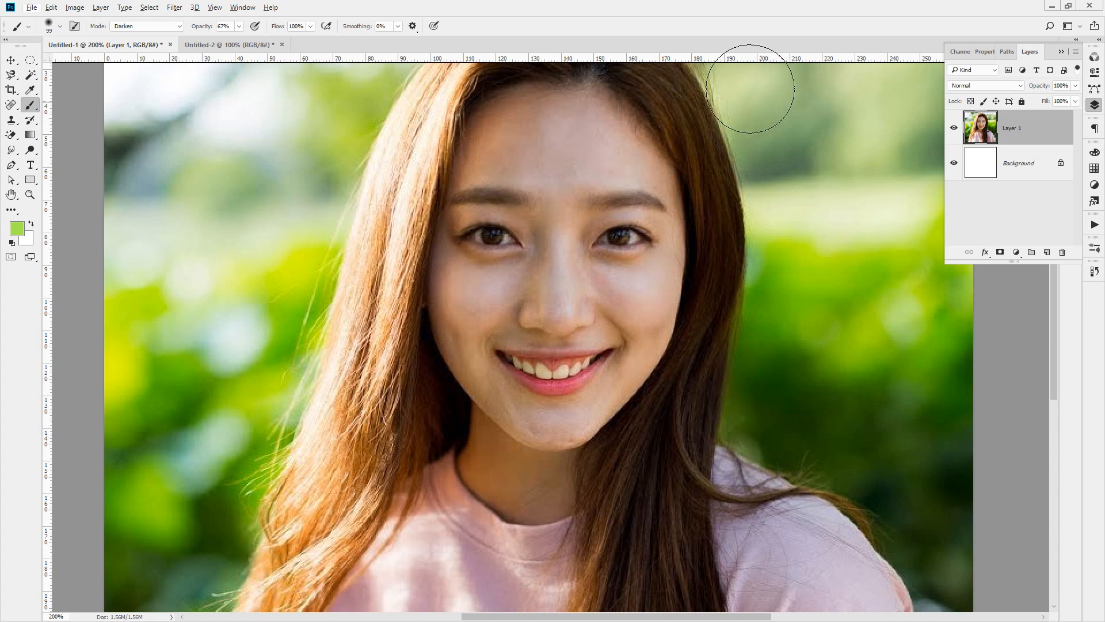
{"action": "left_click", "coordinate": [993, 86]}
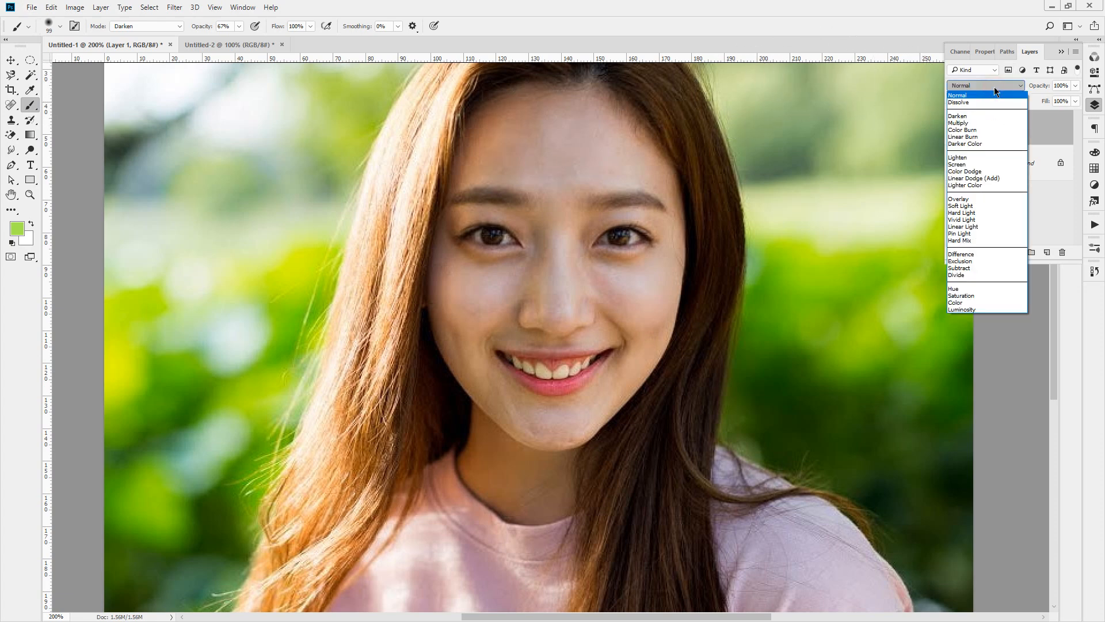
{"action": "left_click", "coordinate": [986, 254]}
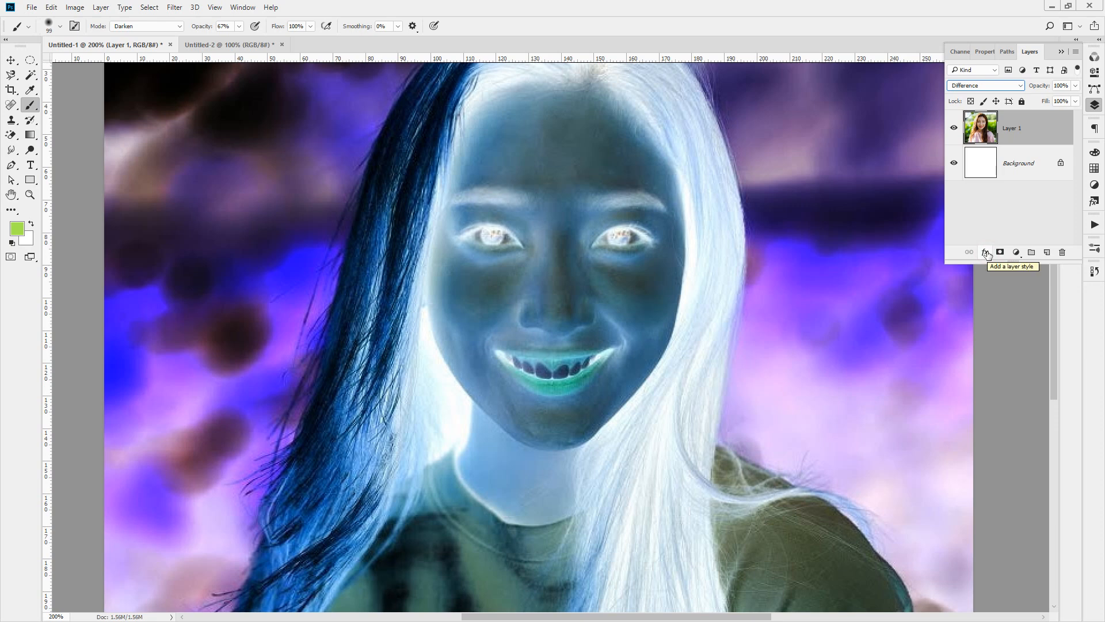
{"action": "left_click", "coordinate": [983, 86]}
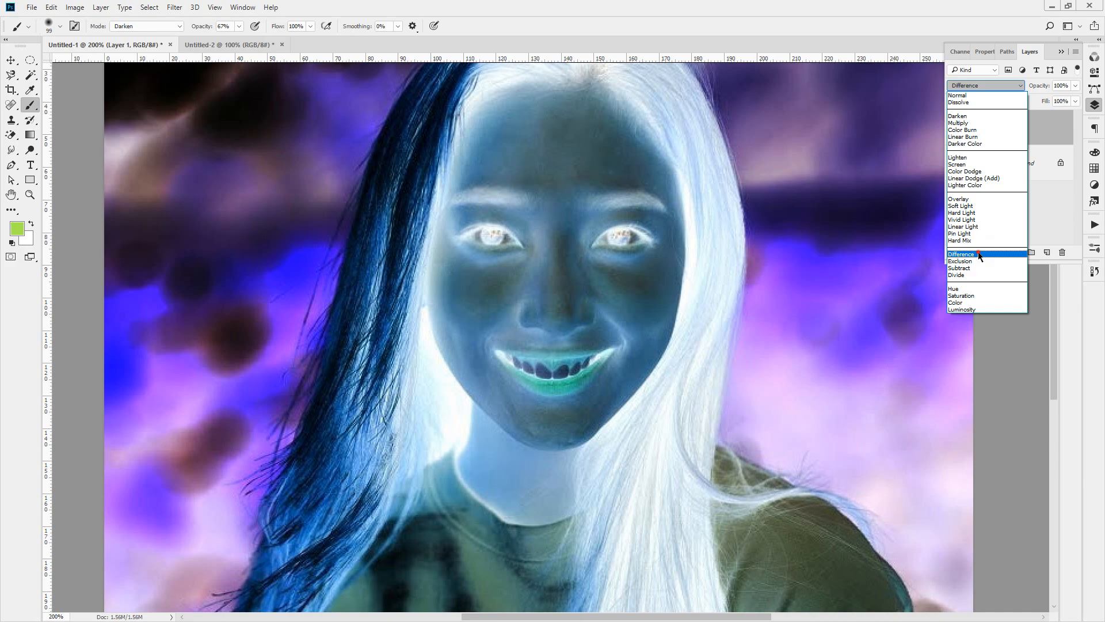
{"action": "left_click", "coordinate": [978, 253]}
{"action": "left_click", "coordinate": [989, 86]}
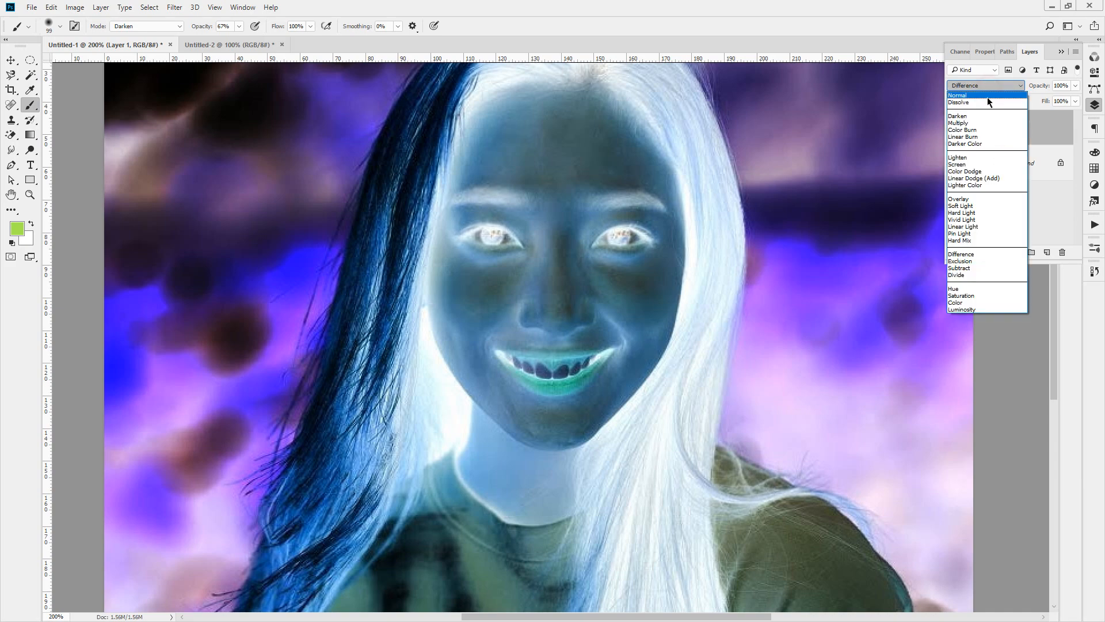
{"action": "left_click", "coordinate": [969, 95]}
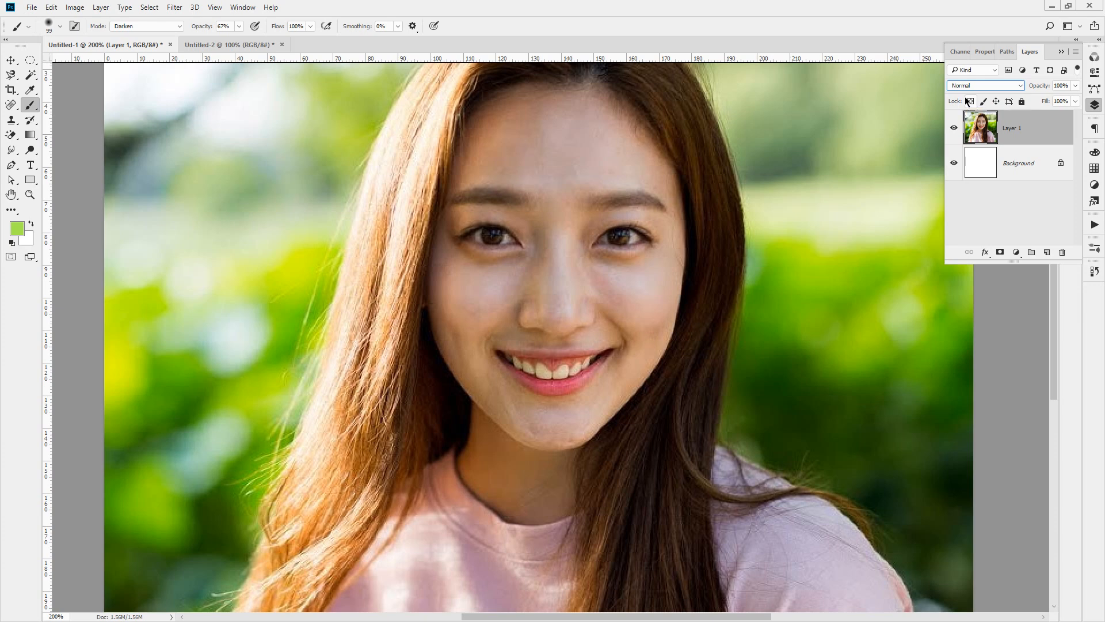
{"action": "left_click", "coordinate": [978, 85]}
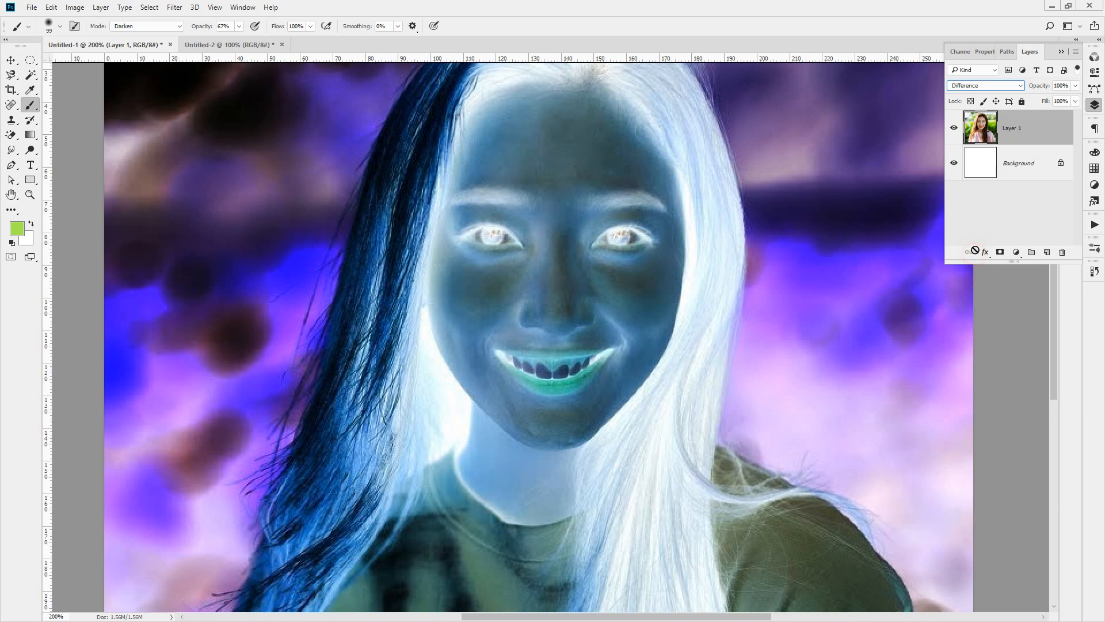
{"action": "left_click", "coordinate": [975, 254]}
{"action": "left_click", "coordinate": [994, 85]}
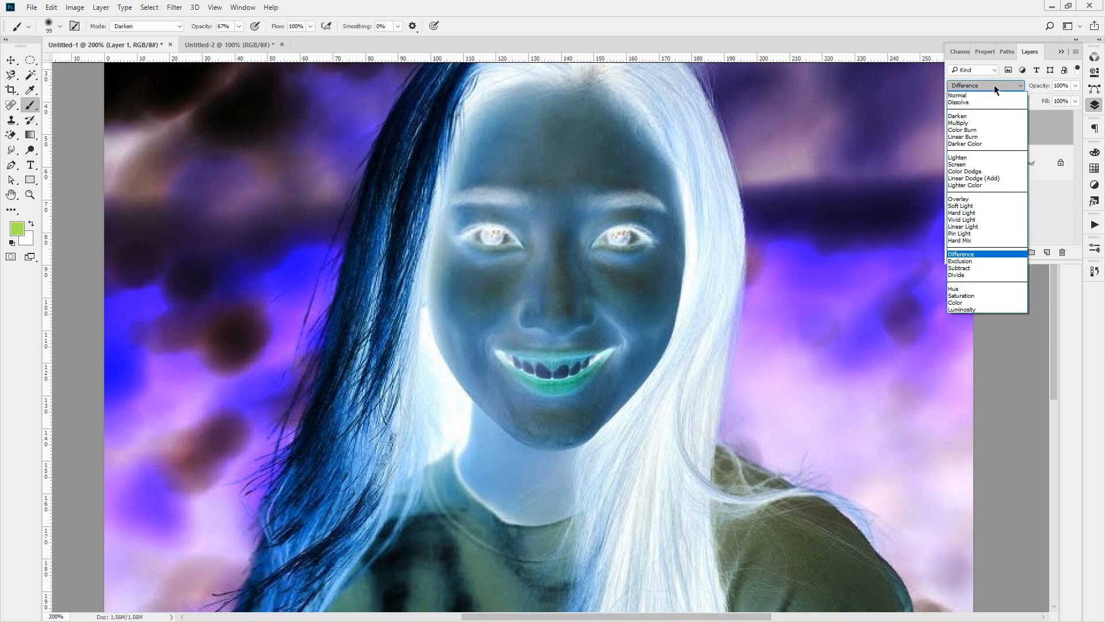
{"action": "left_click", "coordinate": [988, 95]}
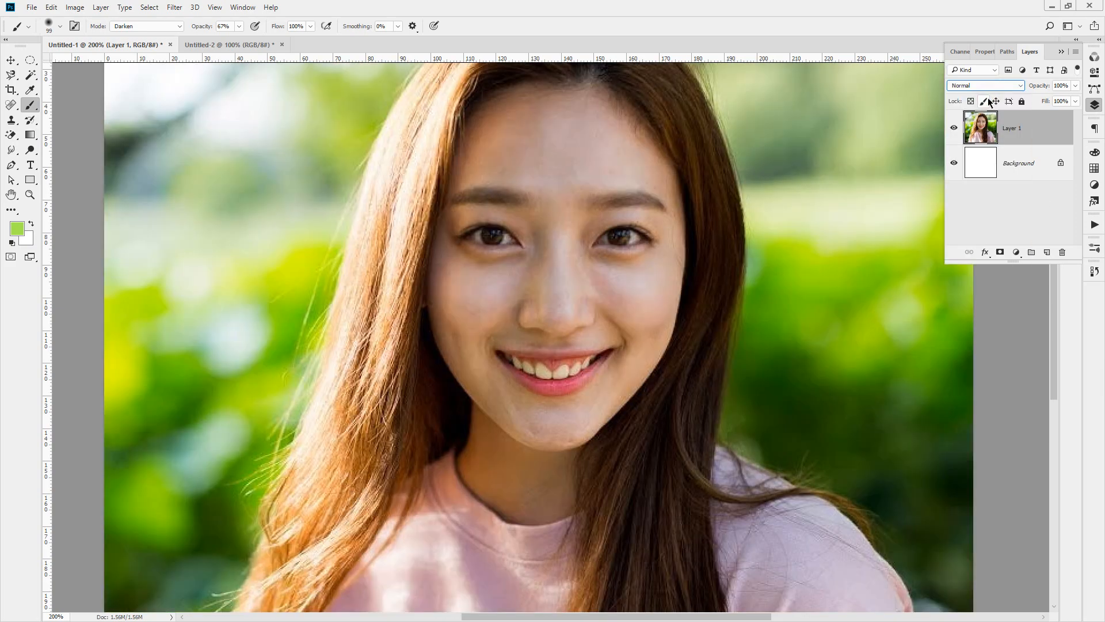
In Untitled-2, keep the green foreground color a5e84e, try Darken brush strokes across the upper canvas, and undo them.
{"action": "left_click", "coordinate": [259, 46]}
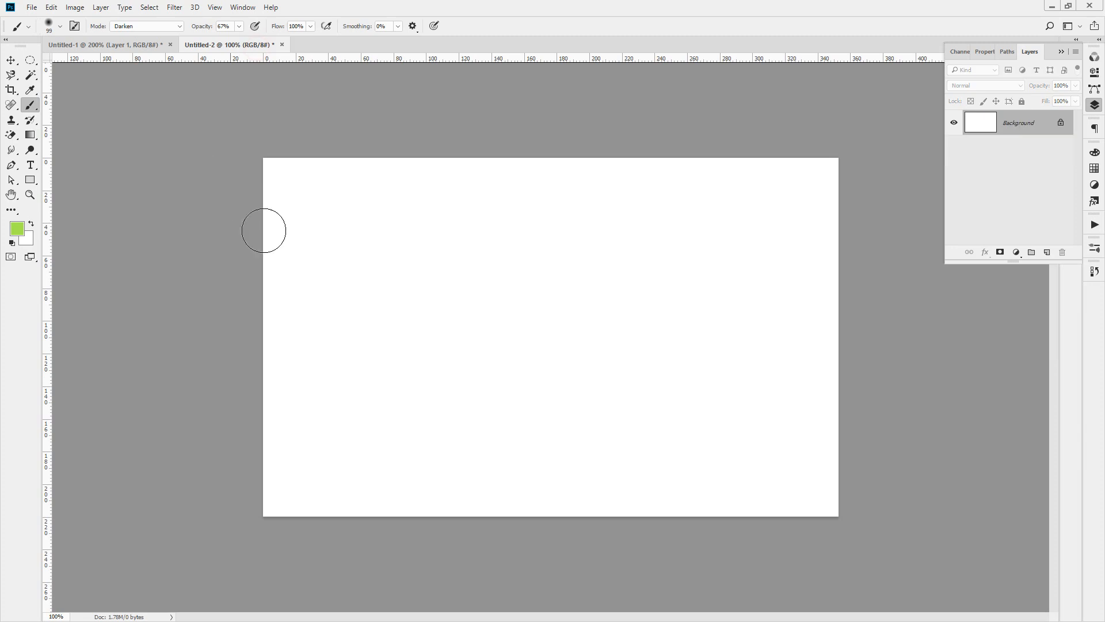
{"action": "left_click", "coordinate": [18, 228]}
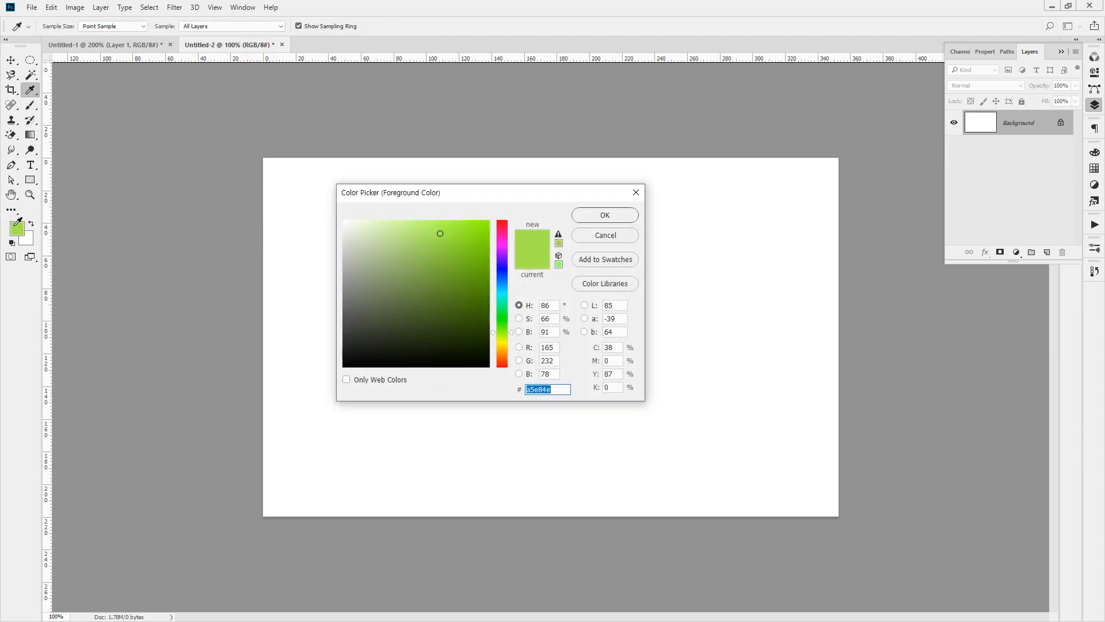
{"action": "left_click", "coordinate": [605, 214]}
{"action": "key", "text": "b"}
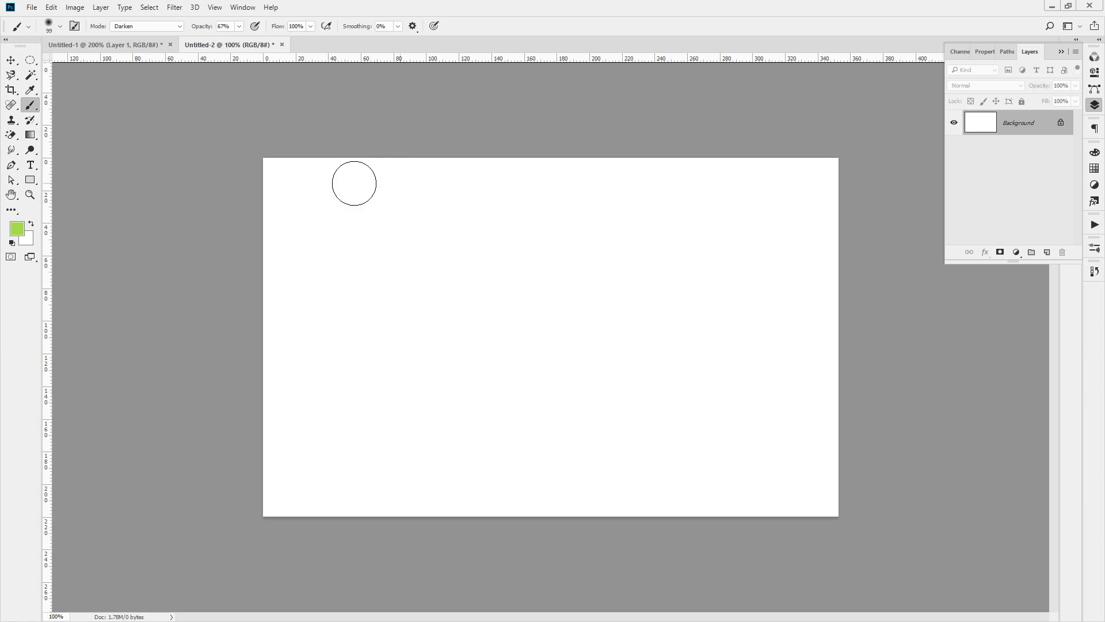
{"action": "left_click_drag", "start_coordinate": [247, 202], "coordinate": [679, 199]}
{"action": "left_click_drag", "start_coordinate": [761, 200], "coordinate": [832, 199]}
{"action": "key", "text": "ctrl+z"}
Set the brush to Difference mode and paint five horizontal green strokes spaced down the whole white canvas.
{"action": "left_click", "coordinate": [151, 26]}
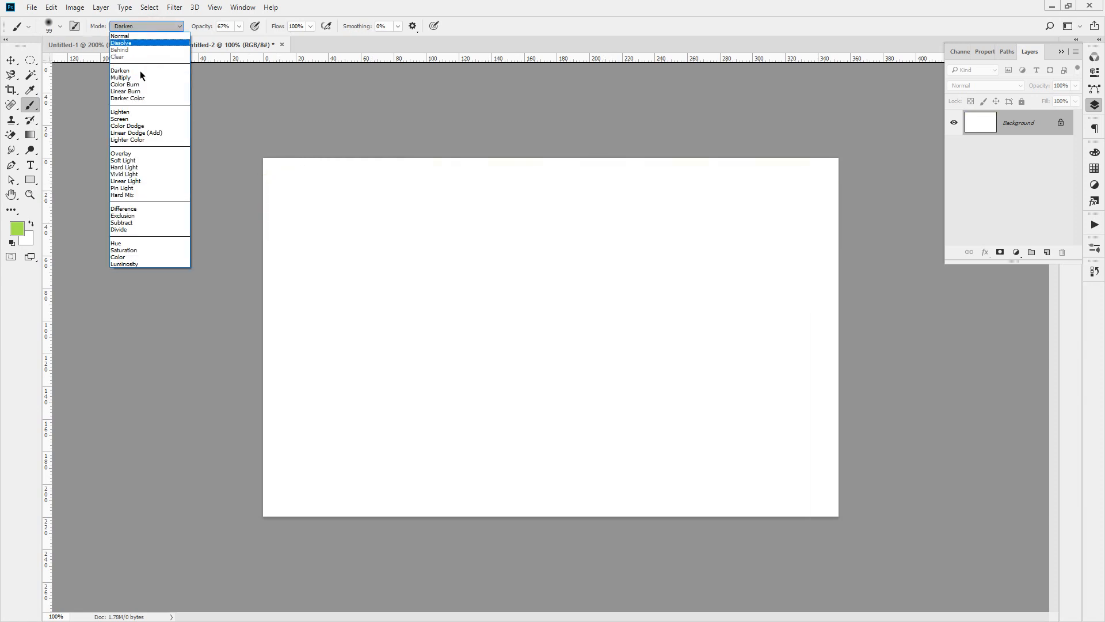
{"action": "left_click", "coordinate": [144, 208]}
{"action": "left_click_drag", "start_coordinate": [257, 210], "coordinate": [859, 210]}
{"action": "left_click_drag", "start_coordinate": [863, 281], "coordinate": [222, 299]}
{"action": "mouse_move", "coordinate": [240, 363]}
{"action": "left_mouse_down"}
{"action": "mouse_move", "coordinate": [972, 360]}
{"action": "mouse_move", "coordinate": [979, 387]}
{"action": "left_mouse_up"}
{"action": "left_click_drag", "start_coordinate": [858, 424], "coordinate": [213, 432]}
{"action": "left_click_drag", "start_coordinate": [228, 512], "coordinate": [1020, 489]}
Paint eight vertical Difference-mode strokes across the horizontal bands to form a plaid grid over the whole canvas.
{"action": "left_click_drag", "start_coordinate": [283, 134], "coordinate": [280, 567]}
{"action": "mouse_move", "coordinate": [391, 554]}
{"action": "left_mouse_down"}
{"action": "mouse_move", "coordinate": [374, 338]}
{"action": "mouse_move", "coordinate": [380, 118]}
{"action": "mouse_move", "coordinate": [446, 553]}
{"action": "mouse_move", "coordinate": [510, 590]}
{"action": "left_mouse_up"}
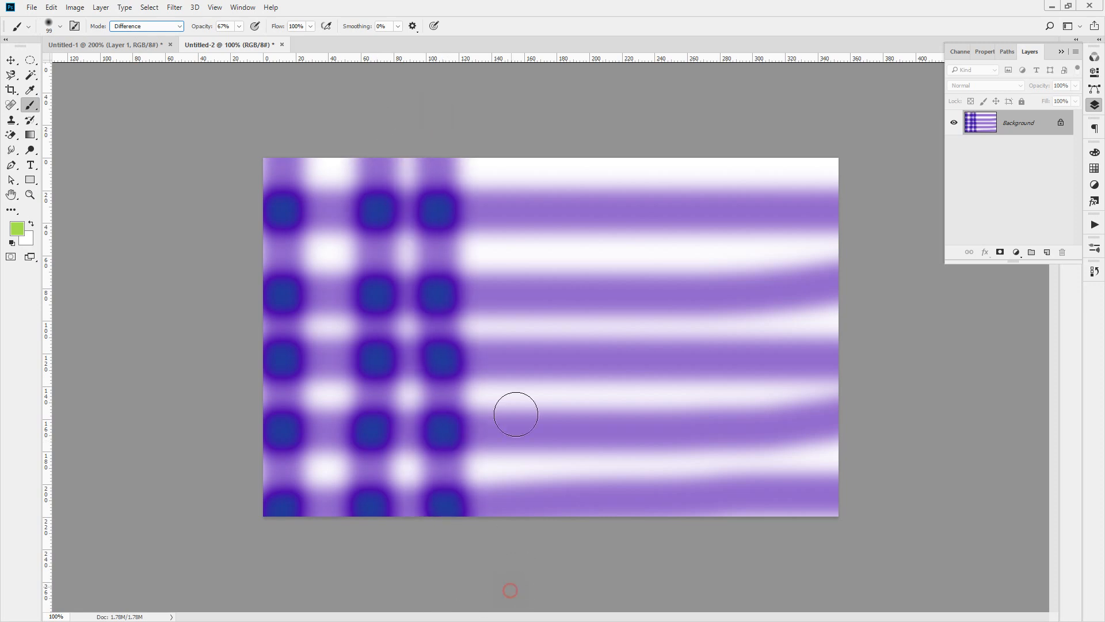
{"action": "mouse_move", "coordinate": [516, 469]}
{"action": "left_mouse_down"}
{"action": "mouse_move", "coordinate": [512, 211]}
{"action": "mouse_move", "coordinate": [528, 104]}
{"action": "left_mouse_up"}
{"action": "mouse_move", "coordinate": [583, 138]}
{"action": "left_mouse_down"}
{"action": "mouse_move", "coordinate": [587, 501]}
{"action": "mouse_move", "coordinate": [613, 575]}
{"action": "left_mouse_up"}
{"action": "left_click_drag", "start_coordinate": [681, 550], "coordinate": [659, 121]}
{"action": "mouse_move", "coordinate": [727, 291]}
{"action": "left_mouse_down"}
{"action": "mouse_move", "coordinate": [804, 560]}
{"action": "mouse_move", "coordinate": [812, 115]}
{"action": "left_mouse_up"}
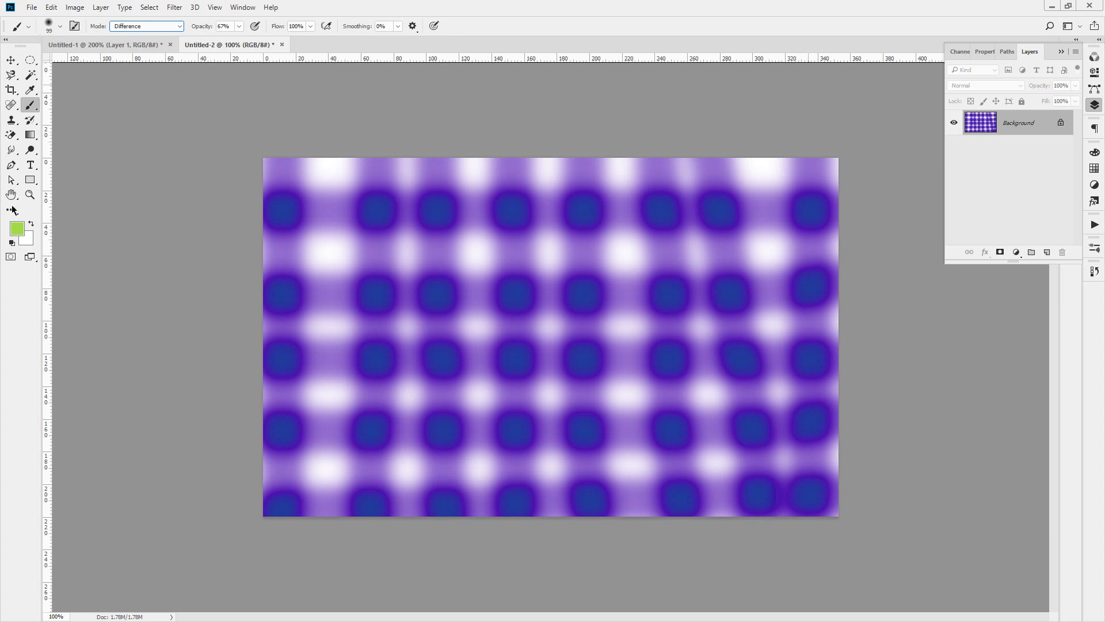
Set the foreground color to dark green 203307 and brush Difference-mode strokes across the upper part of the plaid.
{"action": "key", "text": "i"}
{"action": "left_click", "coordinate": [18, 229]}
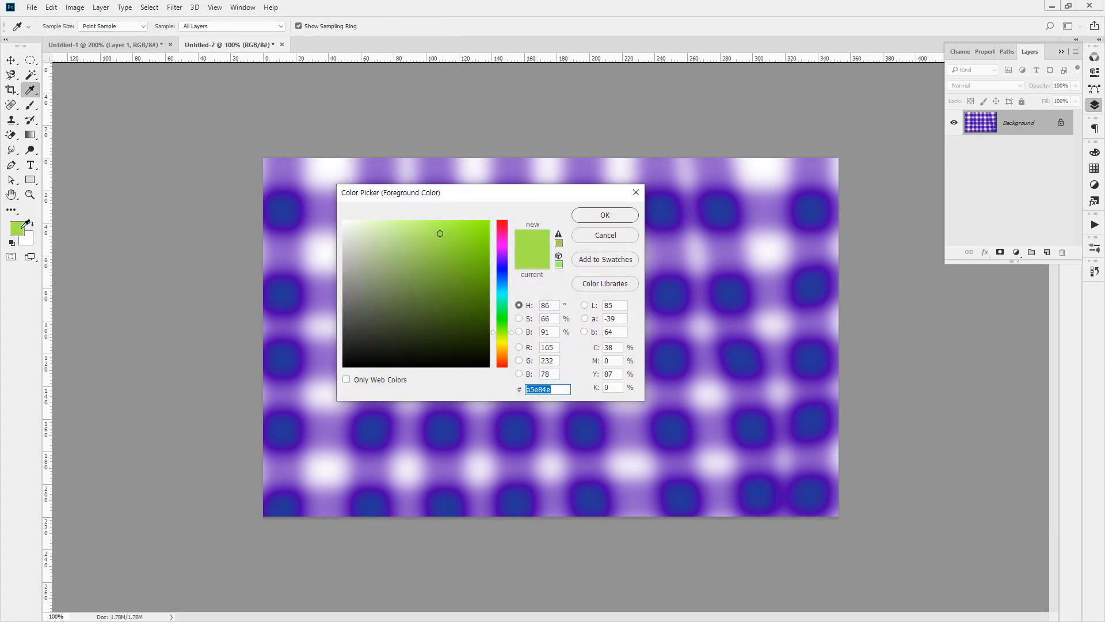
{"action": "left_click", "coordinate": [469, 337]}
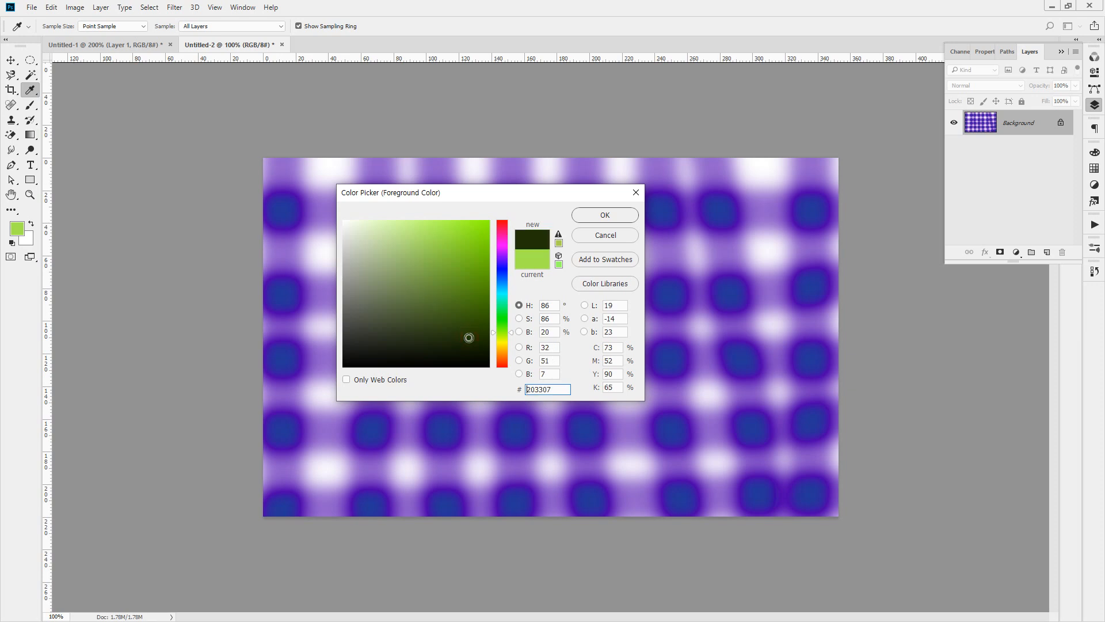
{"action": "left_click", "coordinate": [605, 215]}
{"action": "key", "text": "b"}
{"action": "mouse_move", "coordinate": [244, 213]}
{"action": "left_mouse_down"}
{"action": "mouse_move", "coordinate": [863, 225]}
{"action": "mouse_move", "coordinate": [871, 244]}
{"action": "mouse_move", "coordinate": [180, 247]}
{"action": "mouse_move", "coordinate": [212, 328]}
{"action": "mouse_move", "coordinate": [962, 333]}
{"action": "left_mouse_up"}
Set the foreground color to red f62e2e and paint horizontal Difference-mode strokes from the upper to the lower part of the plaid.
{"action": "left_click", "coordinate": [17, 229]}
{"action": "left_click", "coordinate": [460, 238]}
{"action": "left_click", "coordinate": [462, 225]}
{"action": "left_click", "coordinate": [502, 368]}
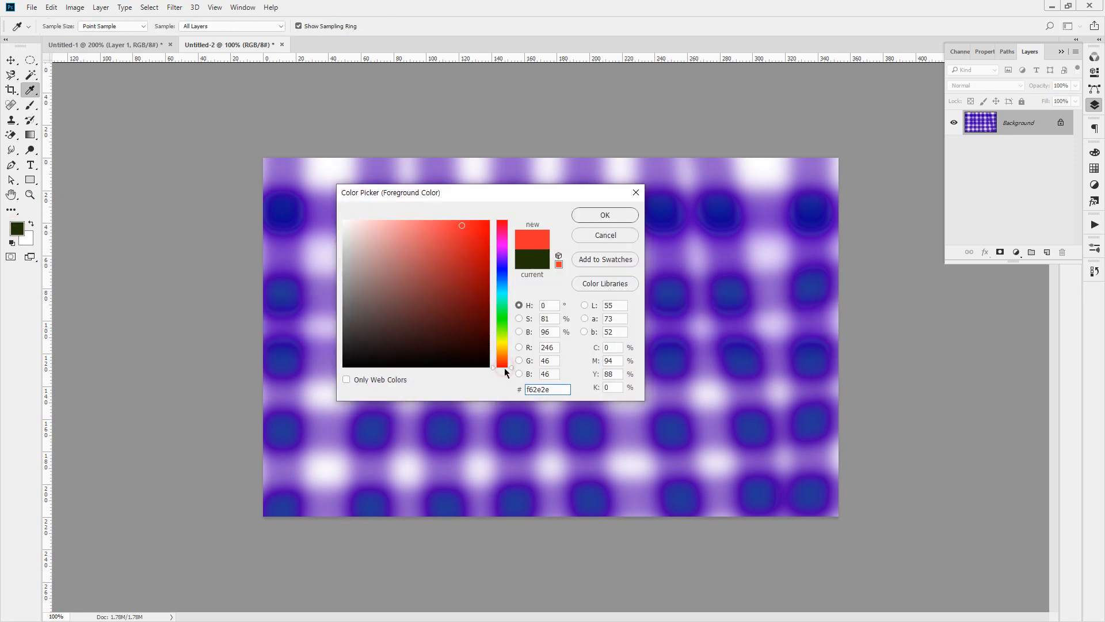
{"action": "left_click", "coordinate": [589, 218]}
{"action": "left_click_drag", "start_coordinate": [239, 244], "coordinate": [903, 257]}
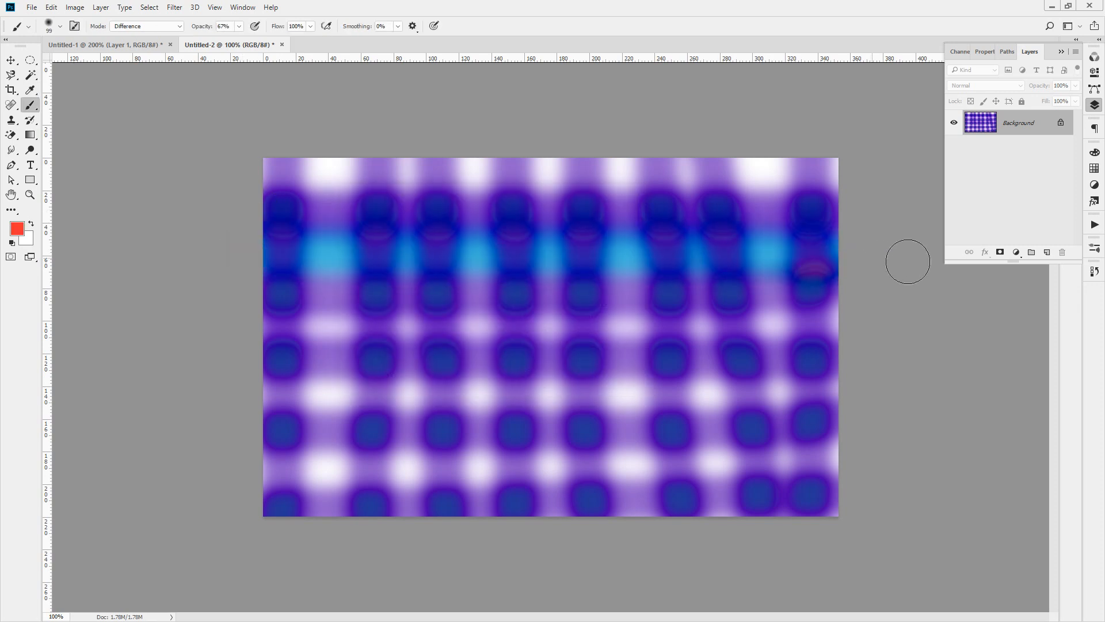
{"action": "mouse_move", "coordinate": [758, 337]}
{"action": "left_mouse_down"}
{"action": "mouse_move", "coordinate": [141, 316]}
{"action": "mouse_move", "coordinate": [299, 360]}
{"action": "mouse_move", "coordinate": [957, 378]}
{"action": "left_mouse_up"}
{"action": "mouse_move", "coordinate": [935, 415]}
{"action": "left_mouse_down"}
{"action": "mouse_move", "coordinate": [339, 414]}
{"action": "mouse_move", "coordinate": [26, 398]}
{"action": "left_mouse_up"}
{"action": "left_click_drag", "start_coordinate": [78, 439], "coordinate": [893, 459]}
Add vertical and further crossing red Difference-mode strokes over the whole plaid pattern.
{"action": "mouse_move", "coordinate": [276, 144]}
{"action": "left_mouse_down"}
{"action": "mouse_move", "coordinate": [254, 565]}
{"action": "mouse_move", "coordinate": [301, 560]}
{"action": "mouse_move", "coordinate": [412, 109]}
{"action": "mouse_move", "coordinate": [407, 607]}
{"action": "mouse_move", "coordinate": [438, 553]}
{"action": "mouse_move", "coordinate": [454, 113]}
{"action": "mouse_move", "coordinate": [501, 153]}
{"action": "mouse_move", "coordinate": [469, 547]}
{"action": "left_mouse_up"}
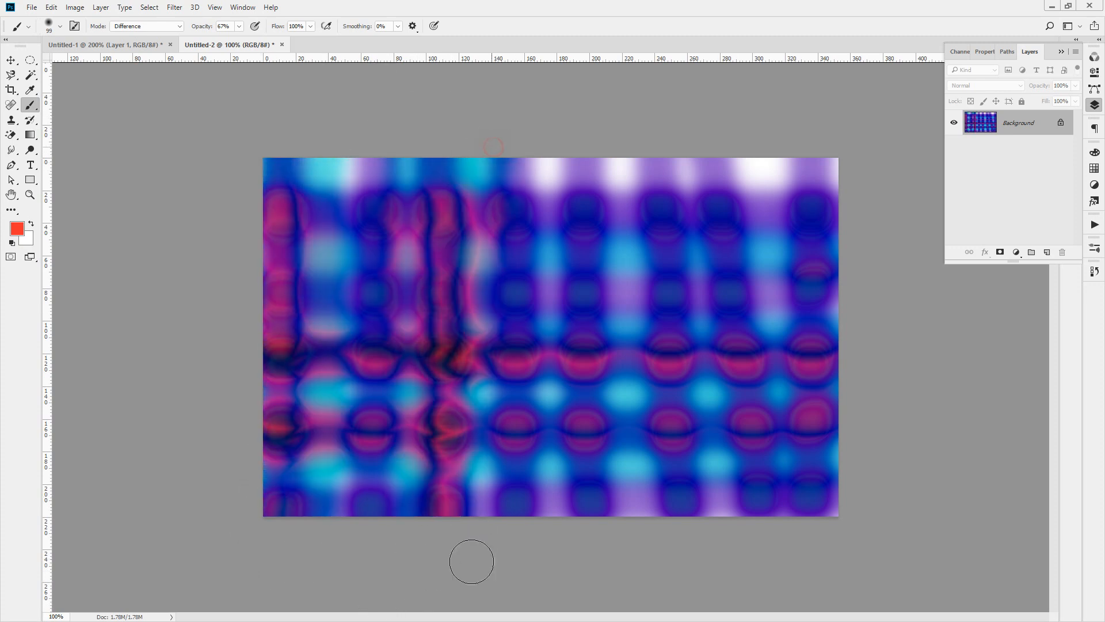
{"action": "mouse_move", "coordinate": [530, 374]}
{"action": "left_mouse_down"}
{"action": "mouse_move", "coordinate": [572, 106]}
{"action": "mouse_move", "coordinate": [639, 584]}
{"action": "mouse_move", "coordinate": [671, 114]}
{"action": "mouse_move", "coordinate": [628, 155]}
{"action": "mouse_move", "coordinate": [651, 602]}
{"action": "mouse_move", "coordinate": [720, 575]}
{"action": "mouse_move", "coordinate": [735, 126]}
{"action": "mouse_move", "coordinate": [805, 589]}
{"action": "left_mouse_up"}
{"action": "mouse_move", "coordinate": [918, 185]}
{"action": "left_mouse_down"}
{"action": "mouse_move", "coordinate": [116, 181]}
{"action": "mouse_move", "coordinate": [134, 241]}
{"action": "mouse_move", "coordinate": [987, 285]}
{"action": "mouse_move", "coordinate": [989, 331]}
{"action": "mouse_move", "coordinate": [332, 304]}
{"action": "mouse_move", "coordinate": [162, 359]}
{"action": "left_mouse_up"}
{"action": "mouse_move", "coordinate": [944, 452]}
{"action": "left_mouse_down"}
{"action": "mouse_move", "coordinate": [443, 477]}
{"action": "mouse_move", "coordinate": [155, 467]}
{"action": "mouse_move", "coordinate": [125, 431]}
{"action": "left_mouse_up"}
Change the foreground color to yellow and paint horizontal Difference-mode bands down the whole canvas.
{"action": "left_click", "coordinate": [17, 230]}
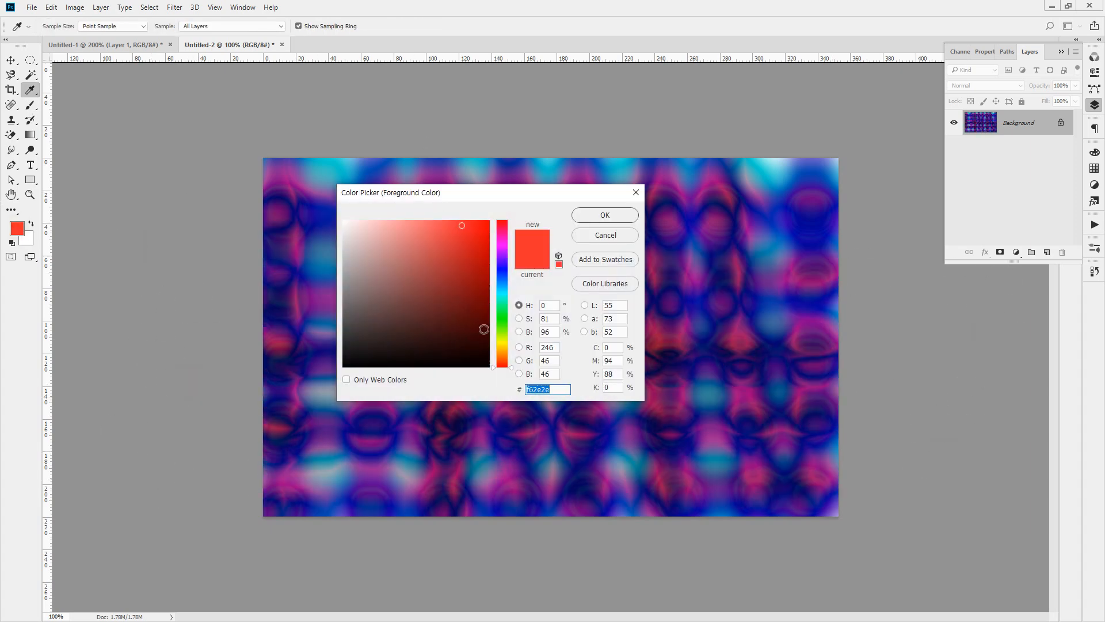
{"action": "left_click", "coordinate": [502, 344]}
{"action": "left_click", "coordinate": [604, 220]}
{"action": "key", "text": "b"}
{"action": "mouse_move", "coordinate": [246, 178]}
{"action": "left_mouse_down"}
{"action": "mouse_move", "coordinate": [720, 186]}
{"action": "mouse_move", "coordinate": [876, 257]}
{"action": "mouse_move", "coordinate": [70, 255]}
{"action": "mouse_move", "coordinate": [870, 309]}
{"action": "mouse_move", "coordinate": [928, 365]}
{"action": "mouse_move", "coordinate": [87, 394]}
{"action": "mouse_move", "coordinate": [900, 454]}
{"action": "mouse_move", "coordinate": [896, 506]}
{"action": "mouse_move", "coordinate": [266, 495]}
{"action": "left_mouse_up"}
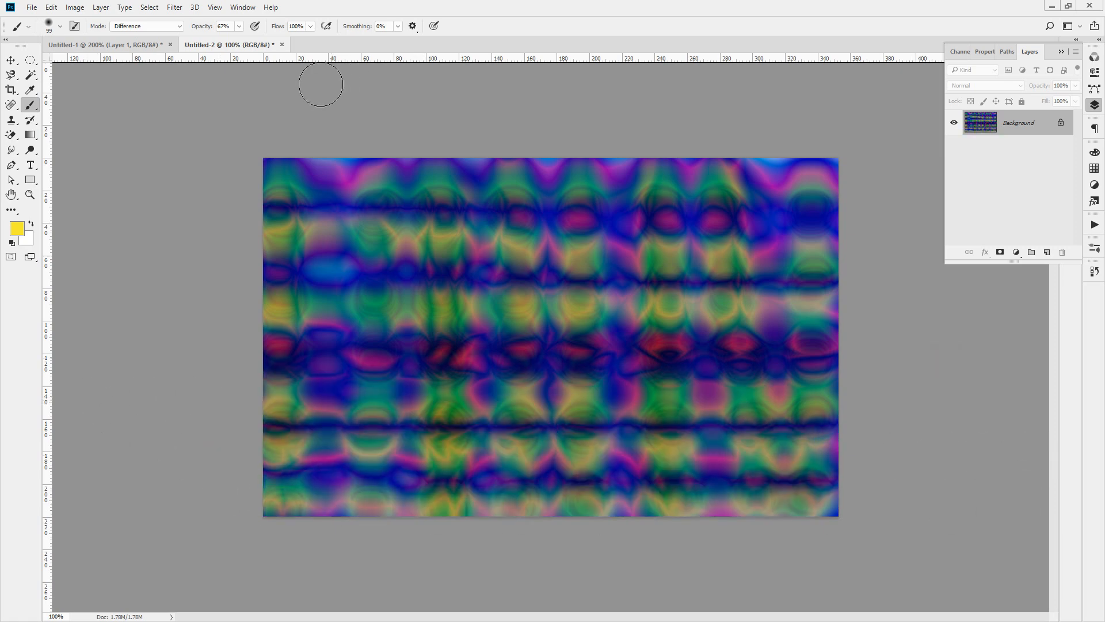
Paint vertical yellow Difference-mode strokes across the full width of the pattern.
{"action": "mouse_move", "coordinate": [336, 233]}
{"action": "left_mouse_down"}
{"action": "mouse_move", "coordinate": [314, 509]}
{"action": "mouse_move", "coordinate": [332, 573]}
{"action": "left_mouse_up"}
{"action": "mouse_move", "coordinate": [422, 521]}
{"action": "left_mouse_down"}
{"action": "mouse_move", "coordinate": [422, 168]}
{"action": "mouse_move", "coordinate": [464, 122]}
{"action": "mouse_move", "coordinate": [519, 496]}
{"action": "mouse_move", "coordinate": [567, 552]}
{"action": "mouse_move", "coordinate": [582, 471]}
{"action": "mouse_move", "coordinate": [595, 136]}
{"action": "mouse_move", "coordinate": [625, 491]}
{"action": "mouse_move", "coordinate": [695, 295]}
{"action": "mouse_move", "coordinate": [694, 131]}
{"action": "mouse_move", "coordinate": [763, 279]}
{"action": "mouse_move", "coordinate": [629, 548]}
{"action": "left_mouse_up"}
{"action": "mouse_move", "coordinate": [343, 520]}
{"action": "left_mouse_down"}
{"action": "mouse_move", "coordinate": [345, 137]}
{"action": "mouse_move", "coordinate": [357, 83]}
{"action": "mouse_move", "coordinate": [418, 169]}
{"action": "mouse_move", "coordinate": [420, 507]}
{"action": "mouse_move", "coordinate": [498, 521]}
{"action": "mouse_move", "coordinate": [519, 99]}
{"action": "mouse_move", "coordinate": [725, 193]}
{"action": "mouse_move", "coordinate": [687, 551]}
{"action": "mouse_move", "coordinate": [770, 564]}
{"action": "mouse_move", "coordinate": [816, 552]}
{"action": "mouse_move", "coordinate": [824, 63]}
{"action": "left_mouse_up"}
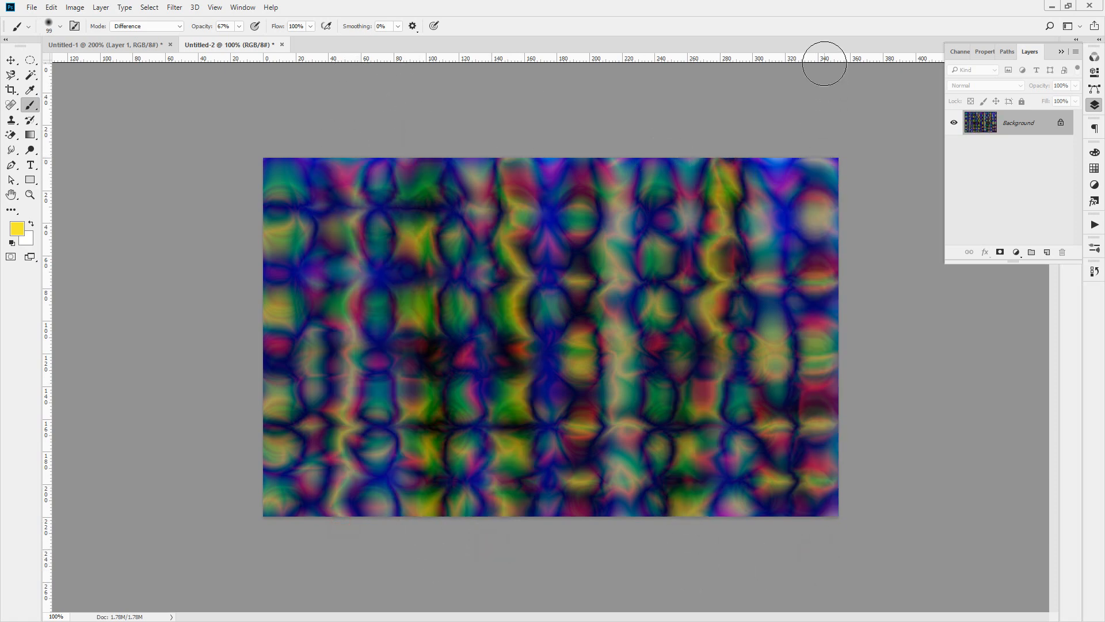